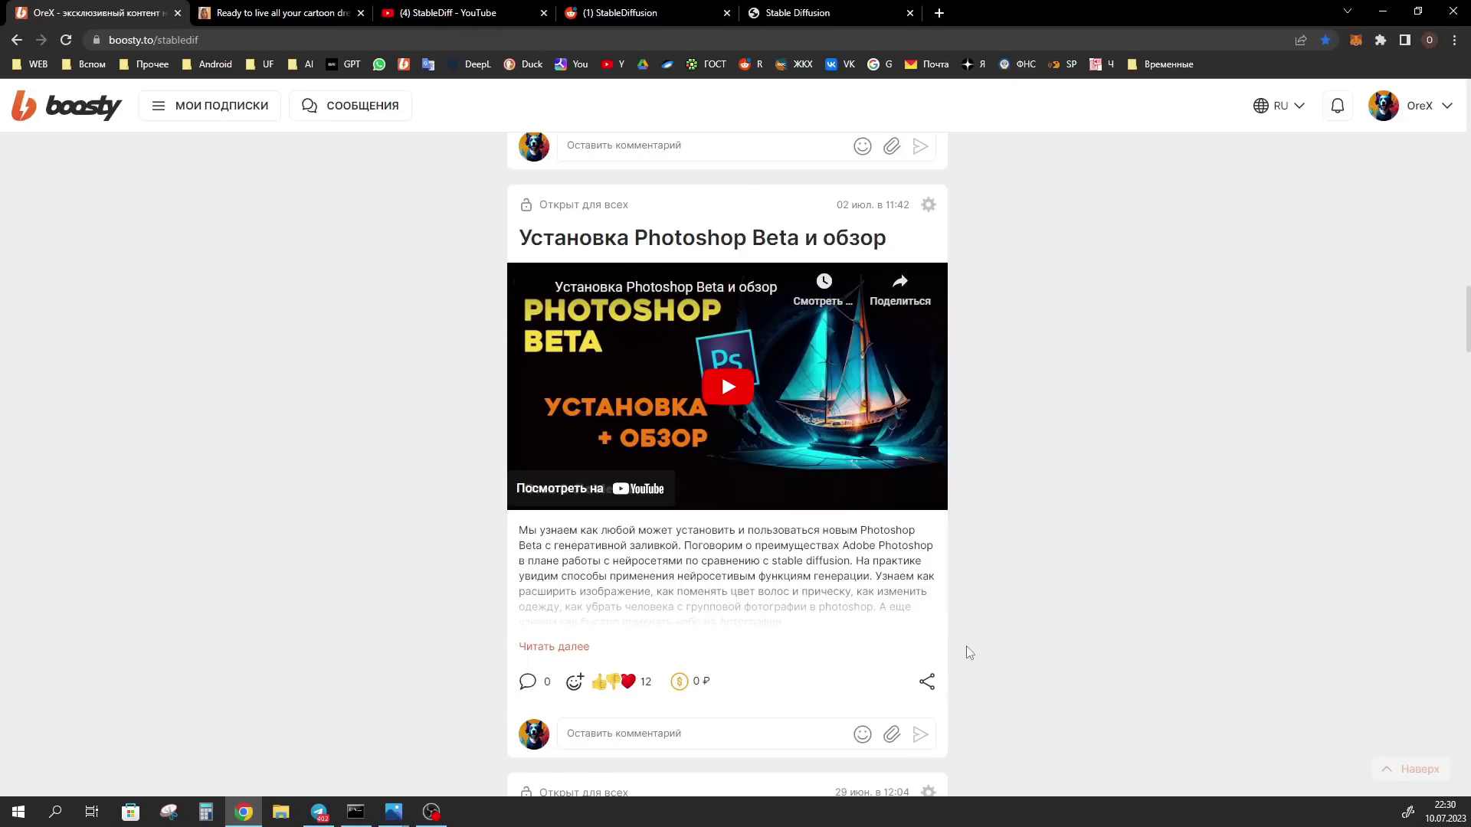
pyautogui.scroll(10, 993, 404)
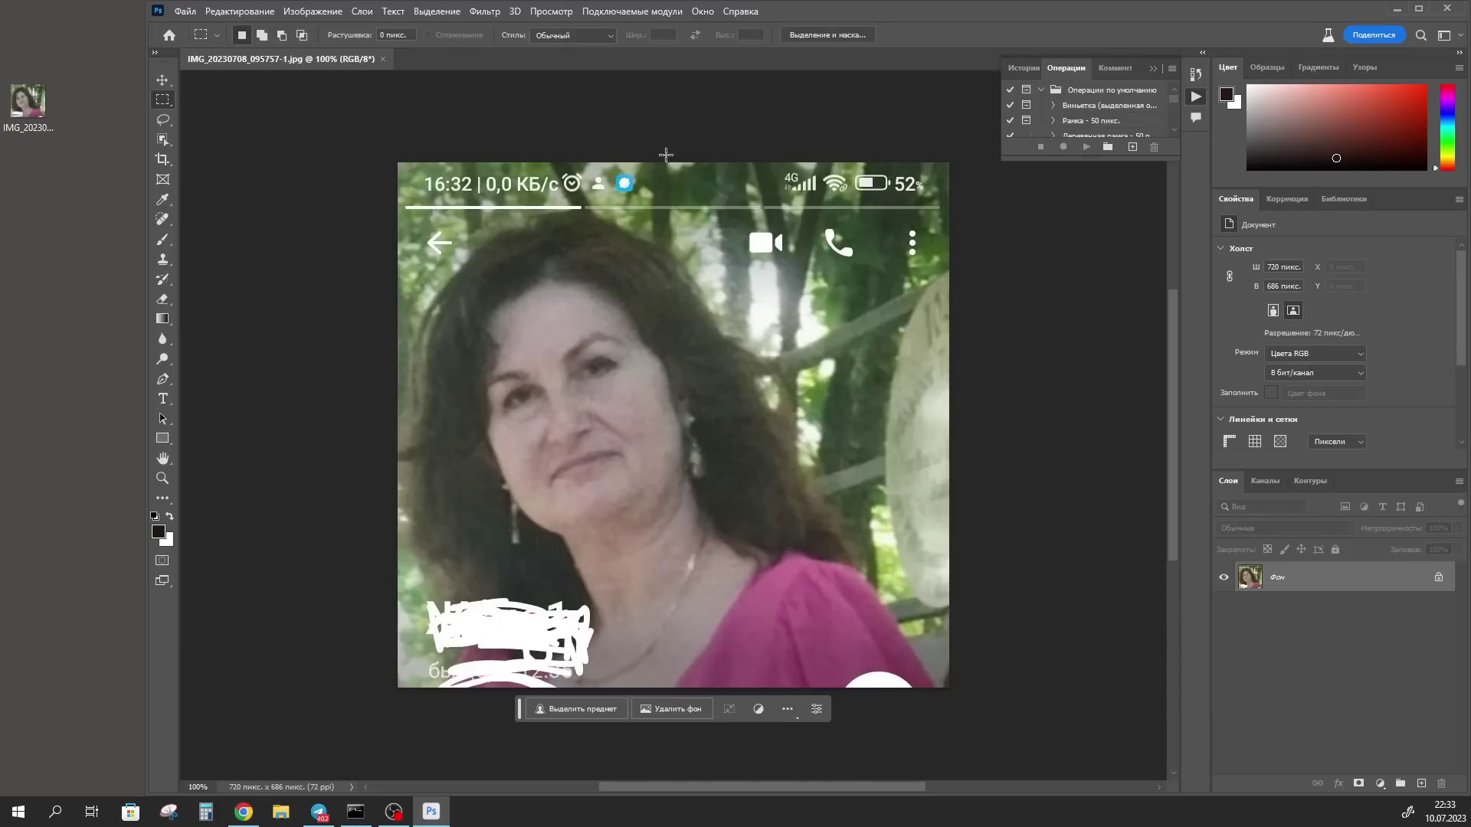
# Erase the status bar text and icons, back arrow, call icons and three-dot menu from the photo's upper area with the Remove tool.
pyautogui.click(162, 219)
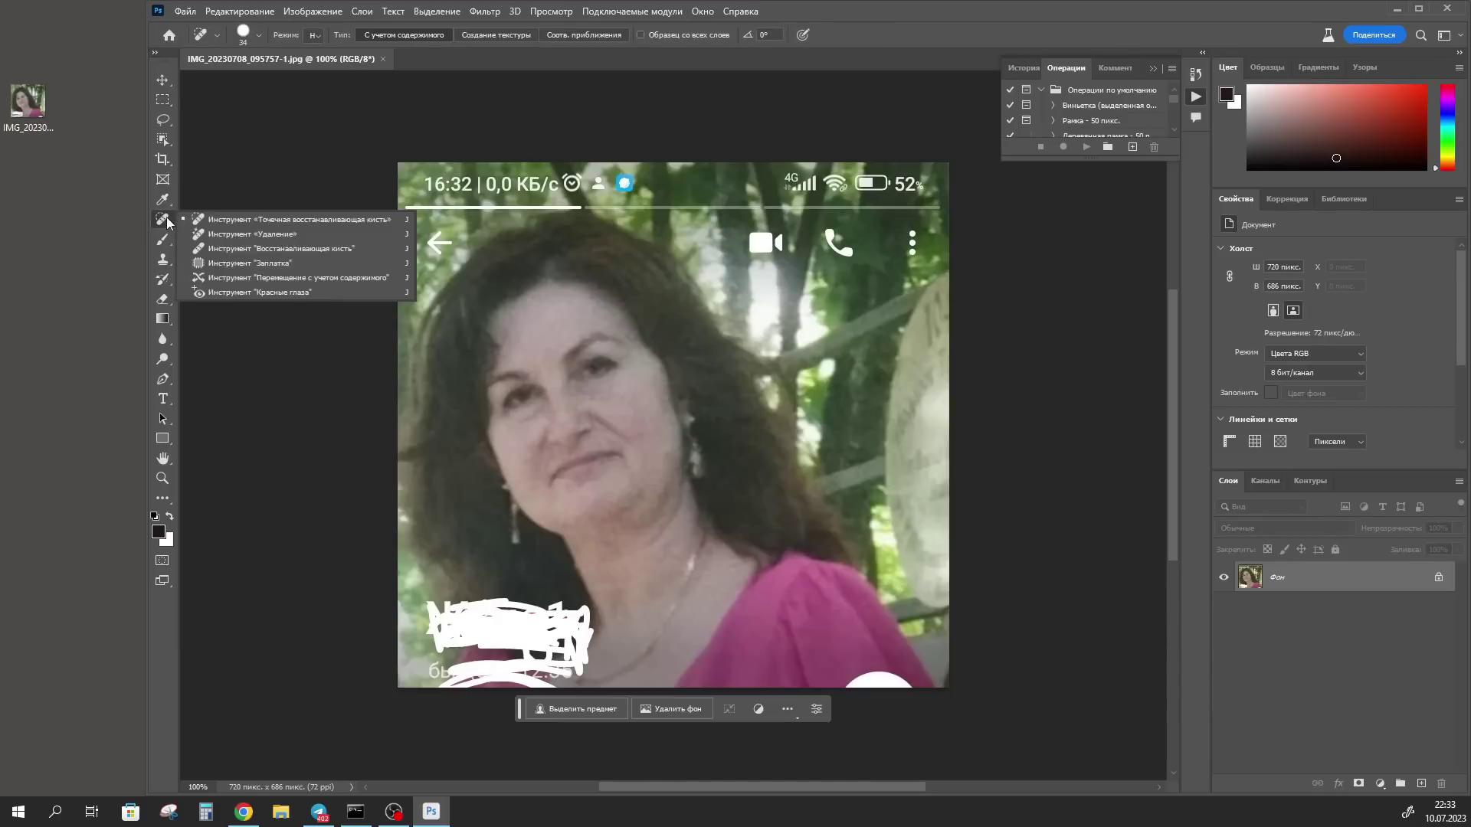
pyautogui.click(239, 240)
pyautogui.scroll(1, 468, 333)
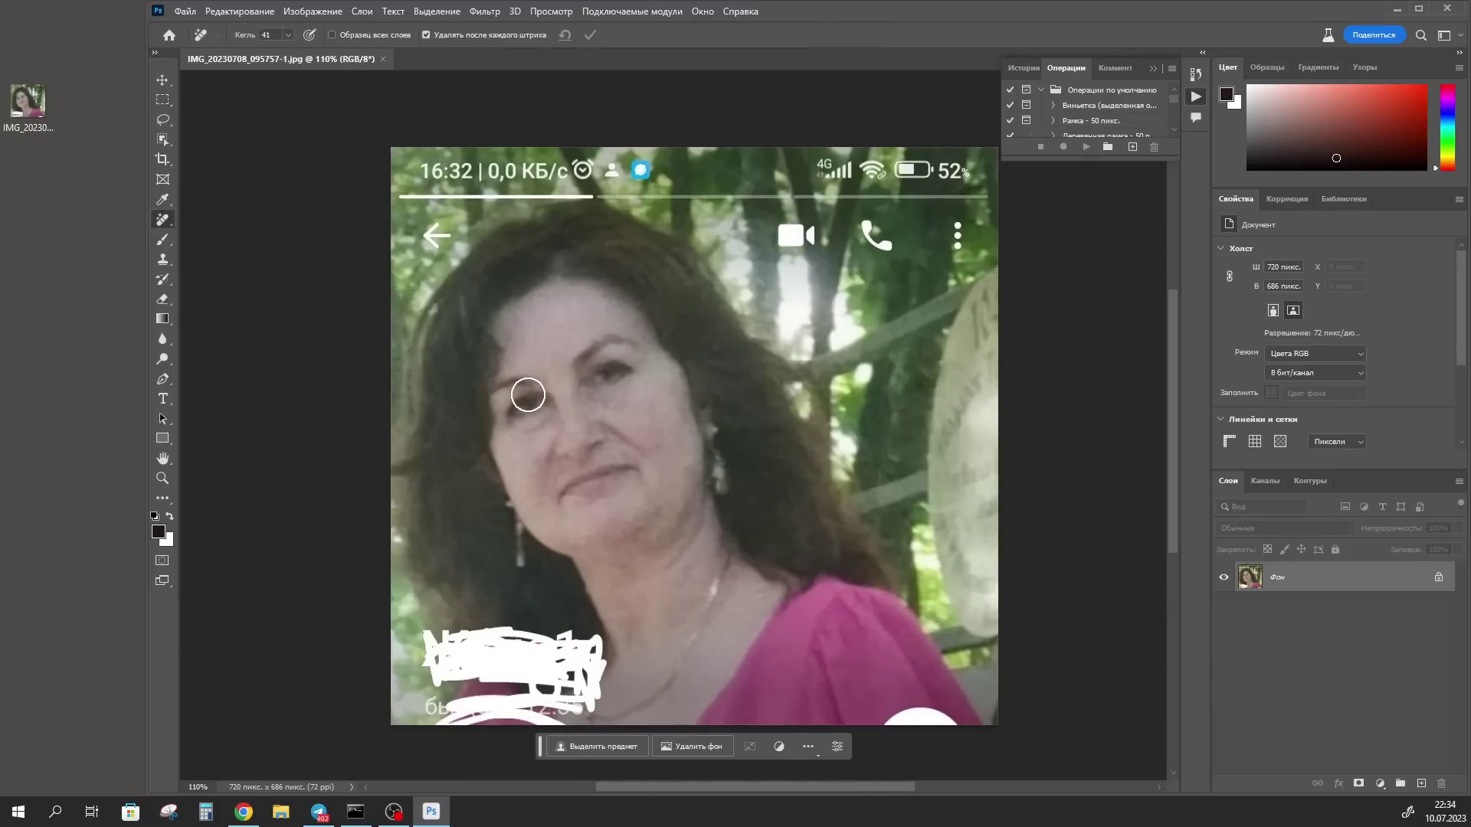
pyautogui.moveTo(556, 357)
pyautogui.mouseDown()
pyautogui.moveTo(573, 316)
pyautogui.moveTo(565, 328)
pyautogui.mouseUp()
pyautogui.moveTo(437, 237); pyautogui.dragTo(437, 238)
pyautogui.moveTo(430, 168); pyautogui.dragTo(645, 169)
pyautogui.moveTo(814, 168); pyautogui.dragTo(976, 170)
pyautogui.moveTo(877, 233); pyautogui.dragTo(798, 239)
pyautogui.click(956, 234)
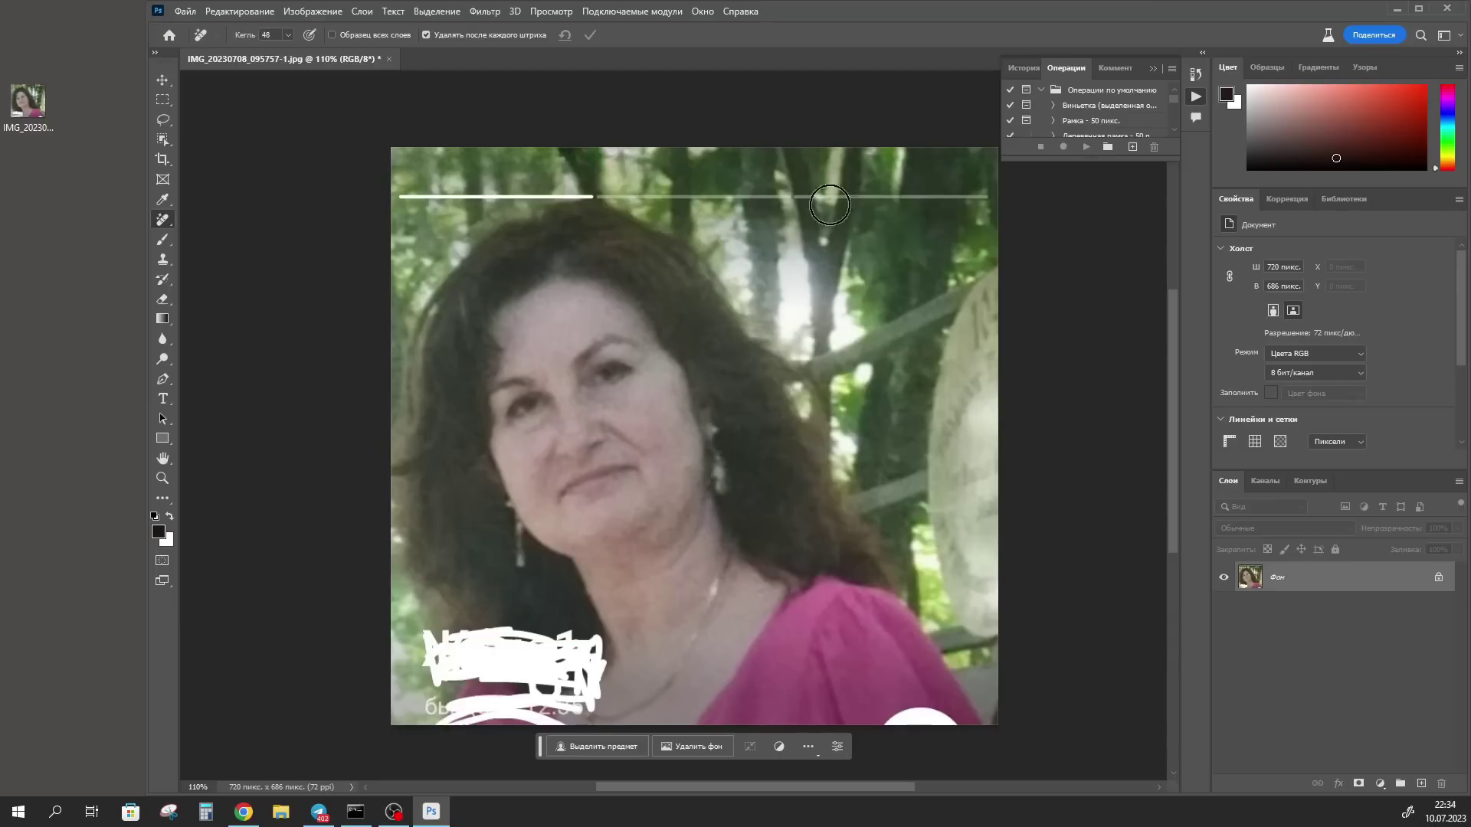
# Remove the thin horizontal line across the top of the photo, undoing and repainting the stroke over its bright part.
pyautogui.moveTo(979, 190); pyautogui.dragTo(640, 185)
pyautogui.moveTo(412, 192)
pyautogui.mouseDown()
pyautogui.moveTo(625, 200)
pyautogui.moveTo(575, 184)
pyautogui.mouseUp()
pyautogui.keyDown('alt'); pyautogui.rightClick(564, 204); pyautogui.keyUp('alt')
pyautogui.hotkey('ctrl', 'z')
pyautogui.moveTo(406, 196); pyautogui.dragTo(728, 196)
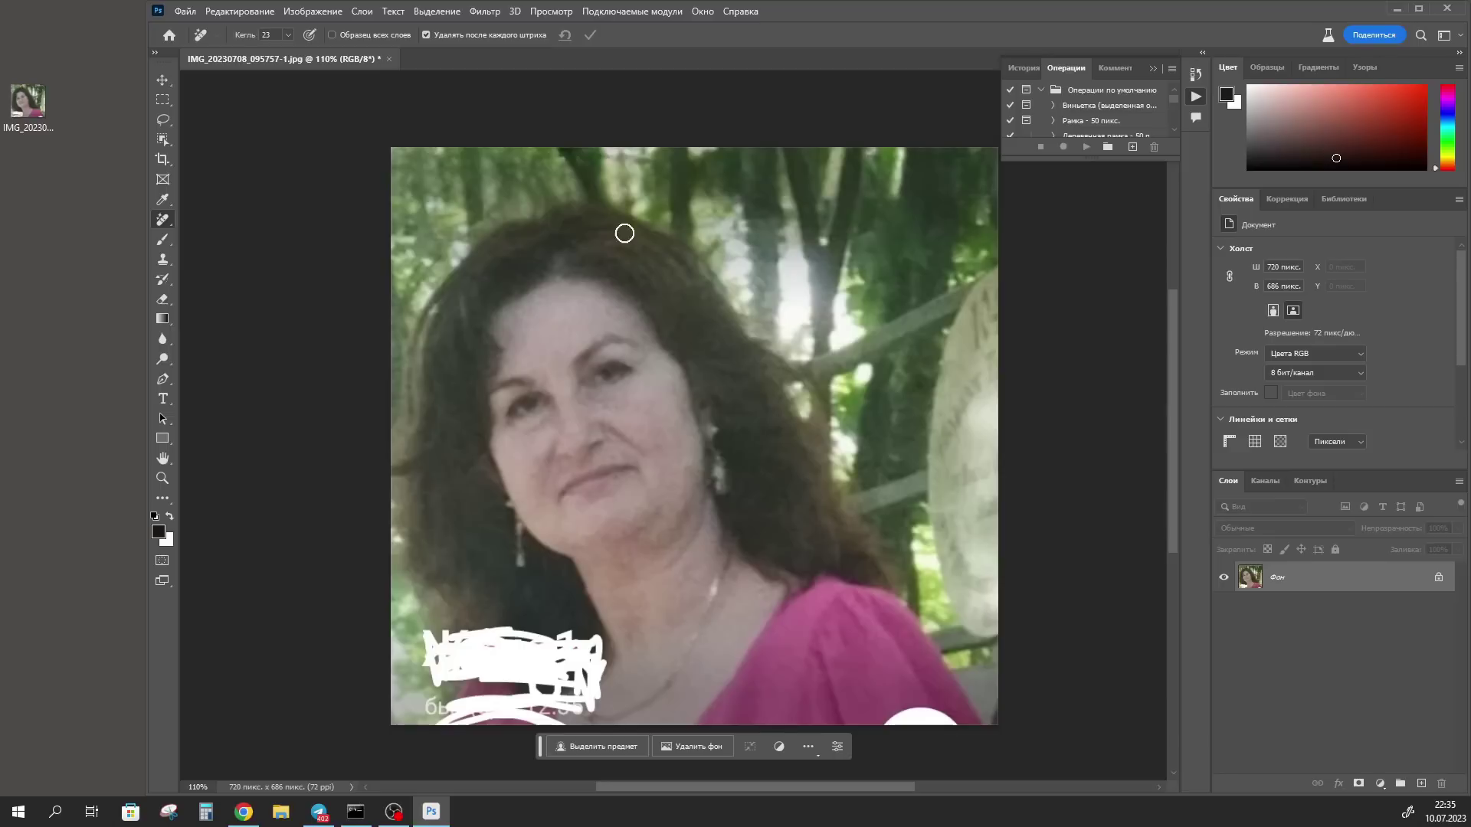
# Remove the white circle, the white scribbles and the overlay text along the photo's lower edge with the Remove tool.
pyautogui.keyDown('alt'); pyautogui.rightClick(712, 381); pyautogui.keyUp('alt')
pyautogui.moveTo(889, 723); pyautogui.dragTo(919, 717)
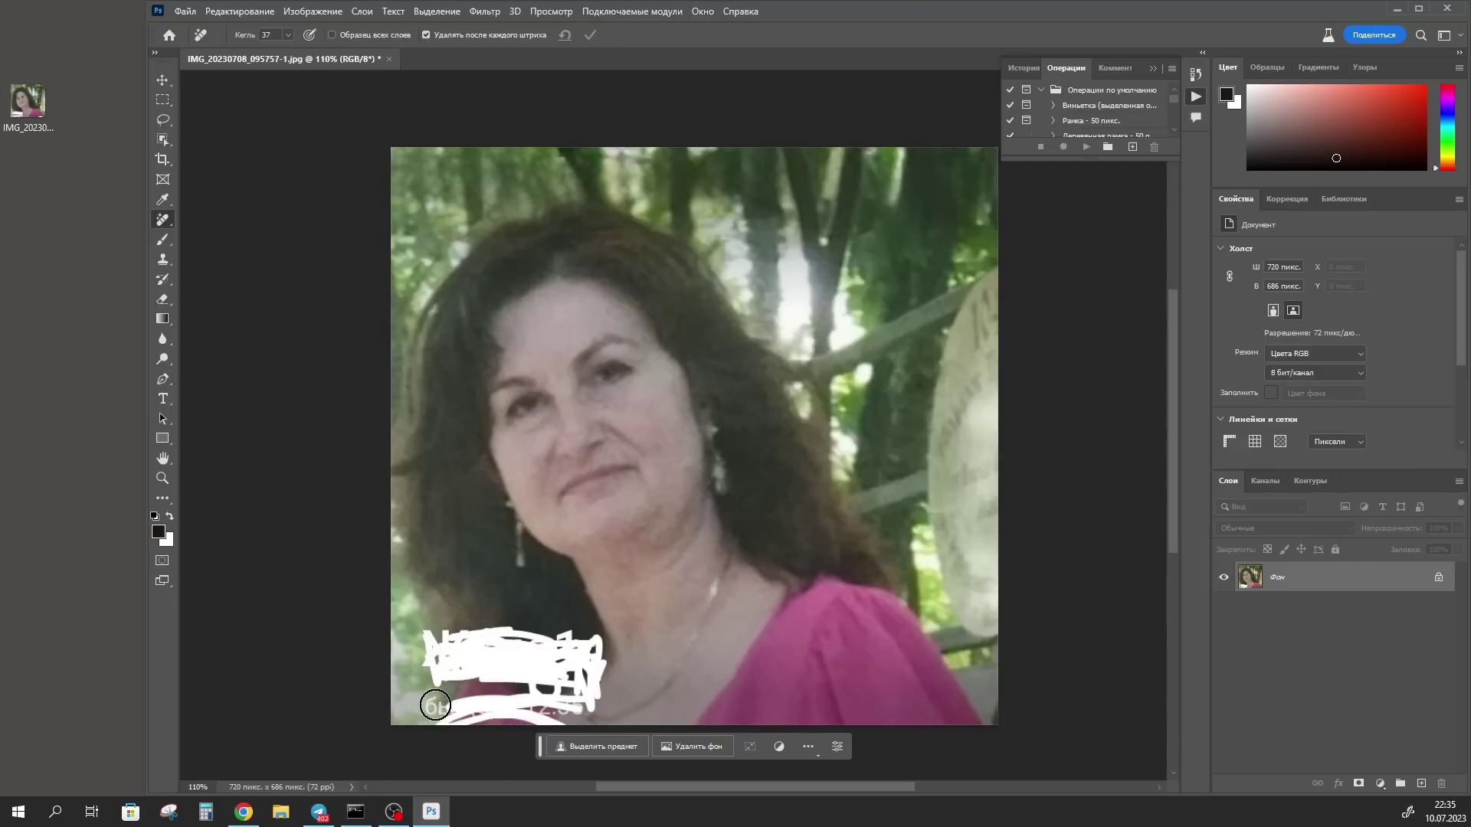
pyautogui.moveTo(433, 707)
pyautogui.mouseDown()
pyautogui.moveTo(575, 705)
pyautogui.moveTo(429, 720)
pyautogui.mouseUp()
pyautogui.moveTo(437, 703)
pyautogui.mouseDown()
pyautogui.moveTo(572, 708)
pyautogui.moveTo(428, 716)
pyautogui.mouseUp()
pyautogui.moveTo(441, 646); pyautogui.dragTo(582, 659)
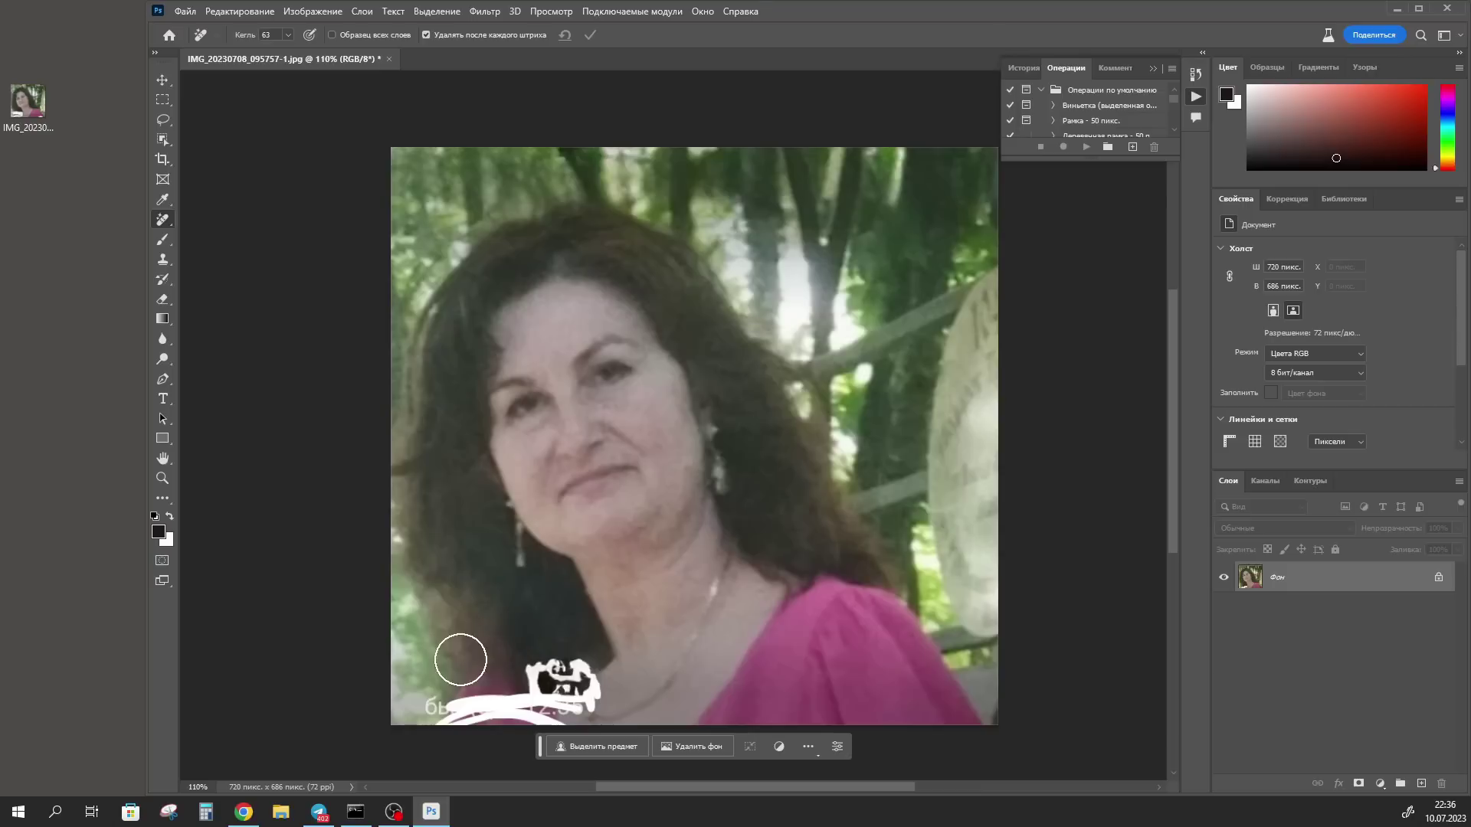
pyautogui.moveTo(563, 670)
pyautogui.mouseDown()
pyautogui.moveTo(548, 713)
pyautogui.moveTo(418, 704)
pyautogui.mouseUp()
pyautogui.moveTo(567, 701); pyautogui.dragTo(491, 705)
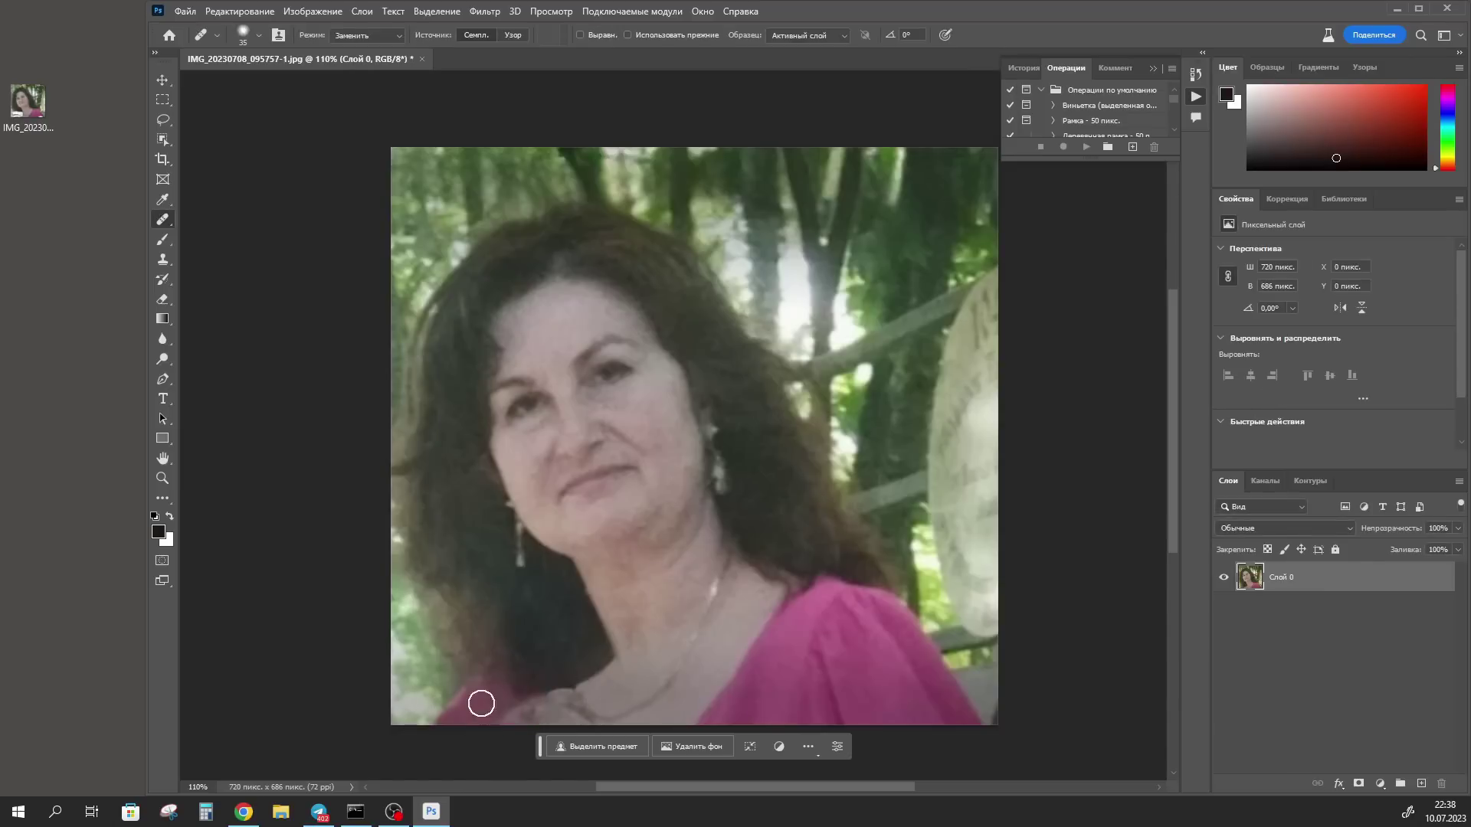
# Apply the Photo Restoration neural filter with photo enhancement 56, output to a new layer, and compare it with the layer below.
pyautogui.click(493, 13)
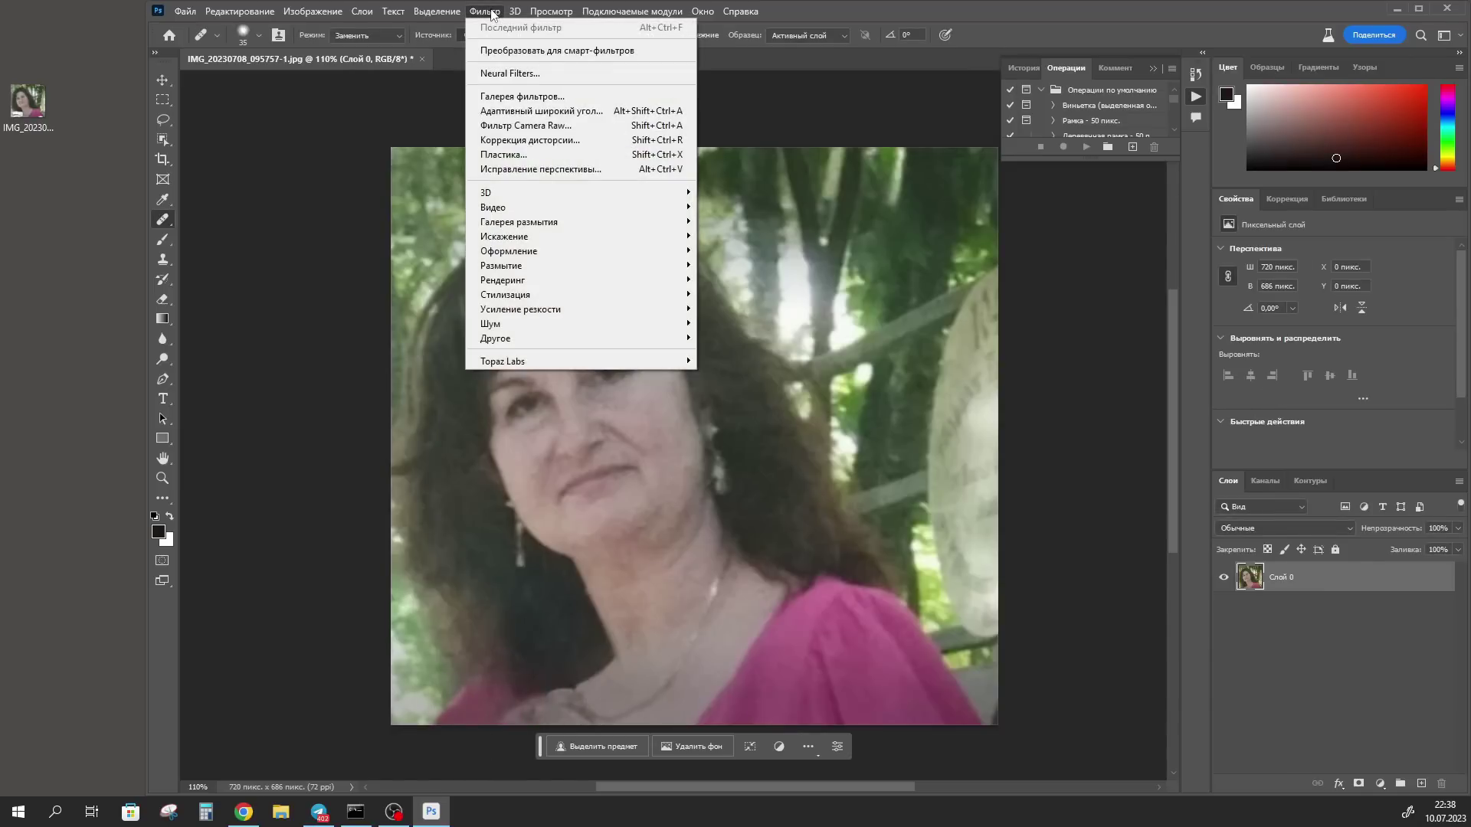
pyautogui.click(517, 74)
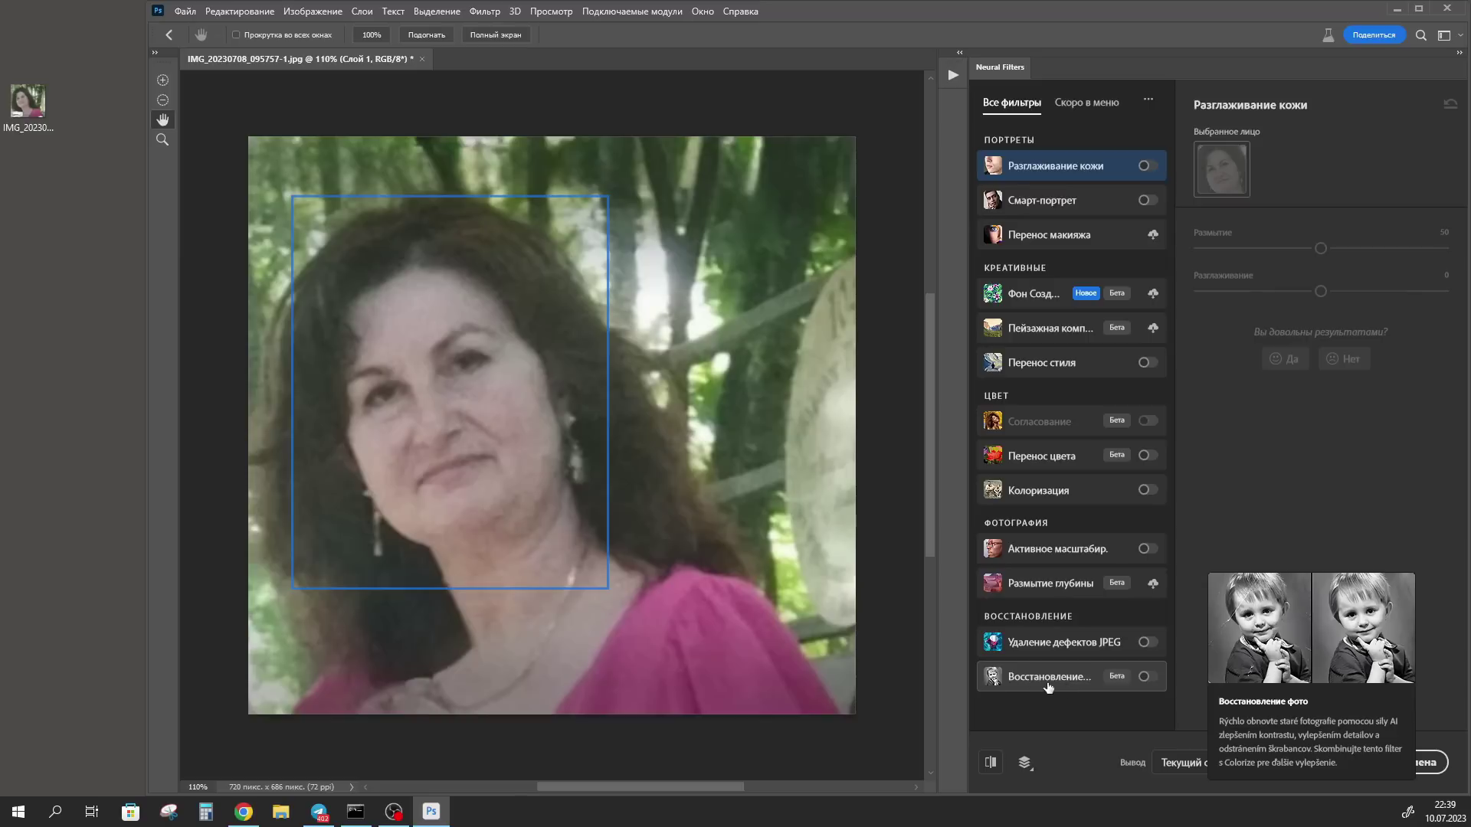
pyautogui.click(1150, 679)
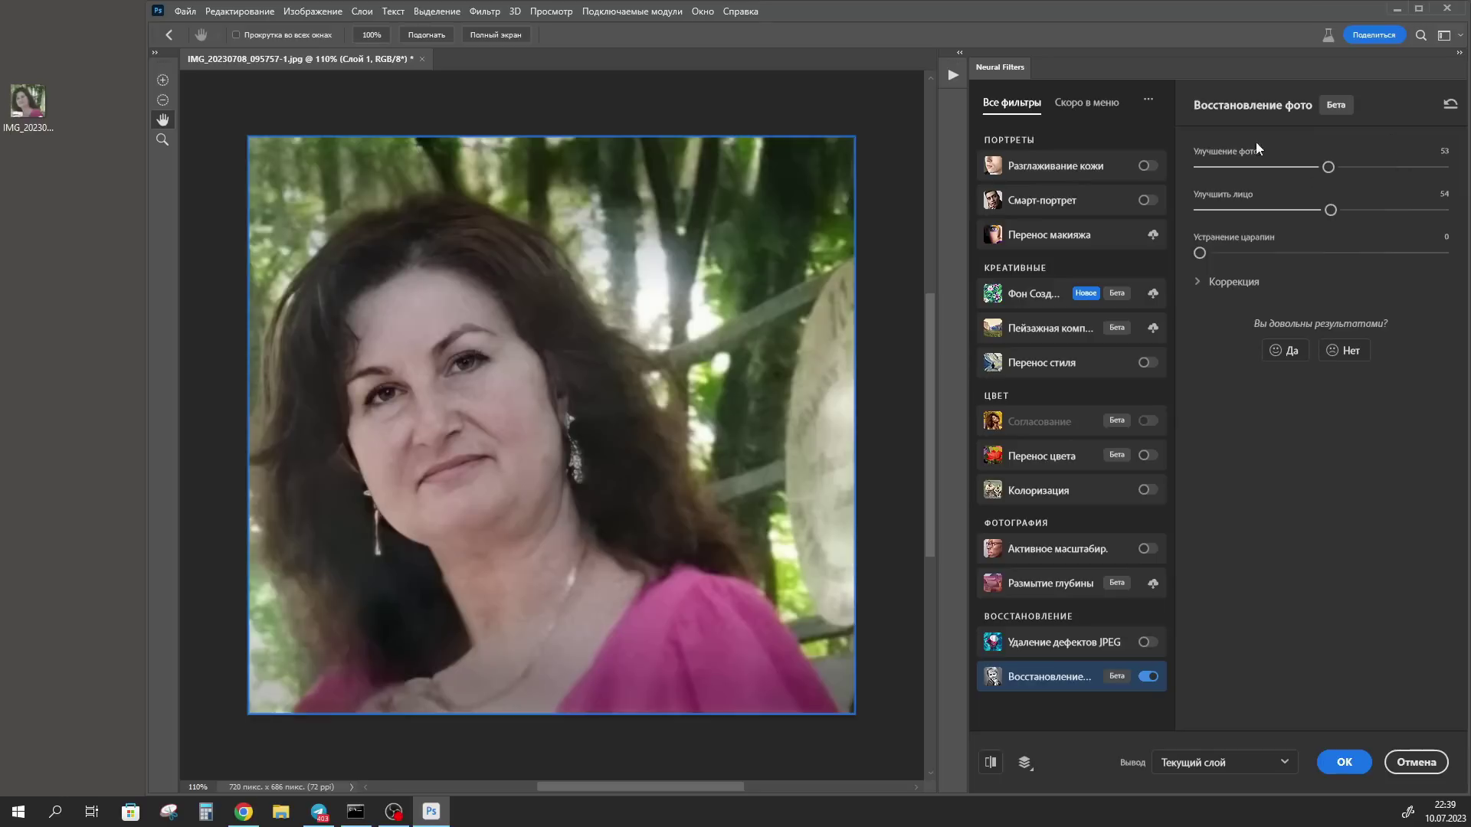
pyautogui.moveTo(1327, 167); pyautogui.dragTo(1337, 166)
pyautogui.click(1251, 761)
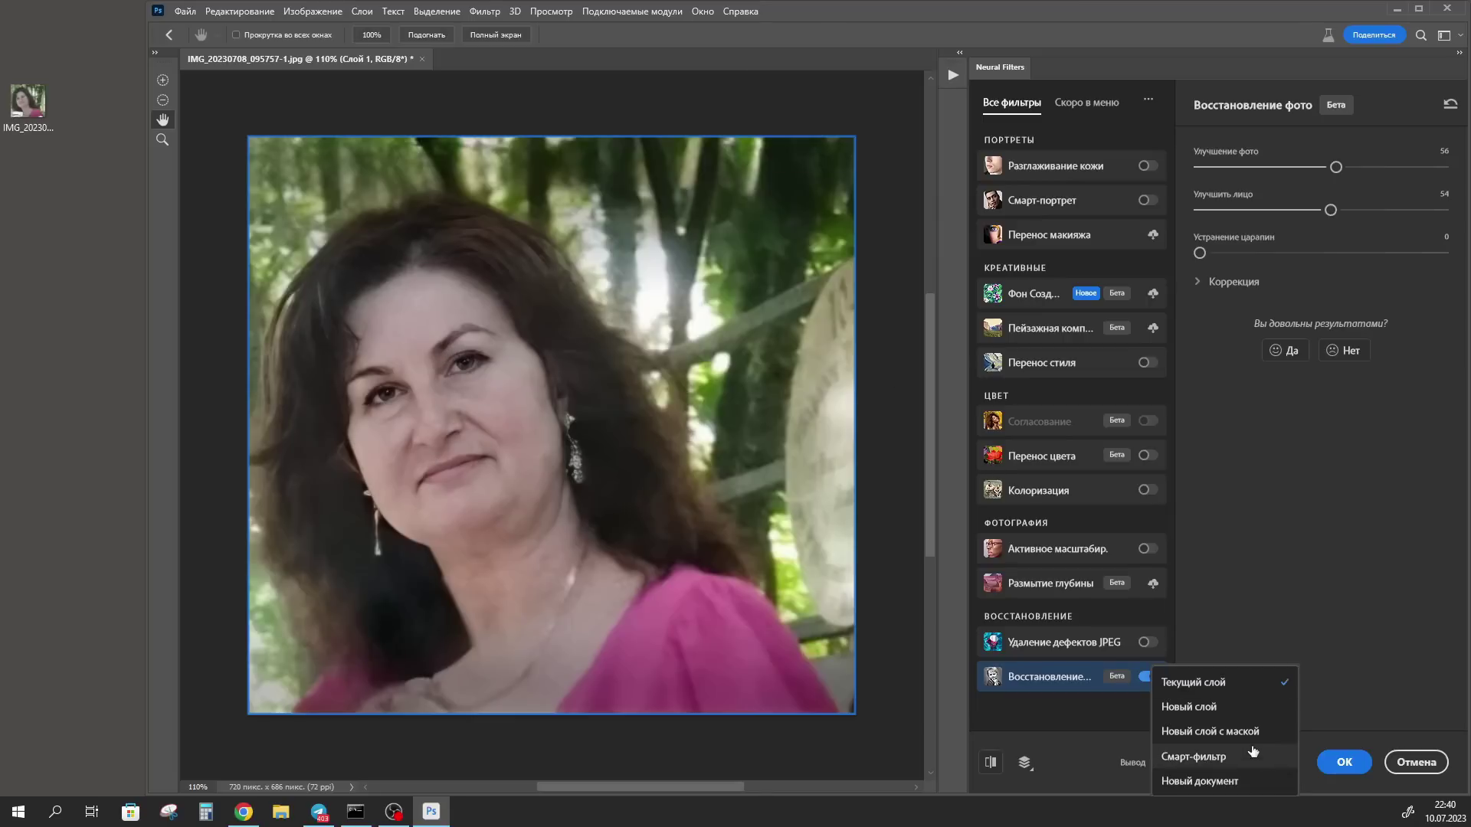
pyautogui.click(1188, 706)
pyautogui.click(1344, 762)
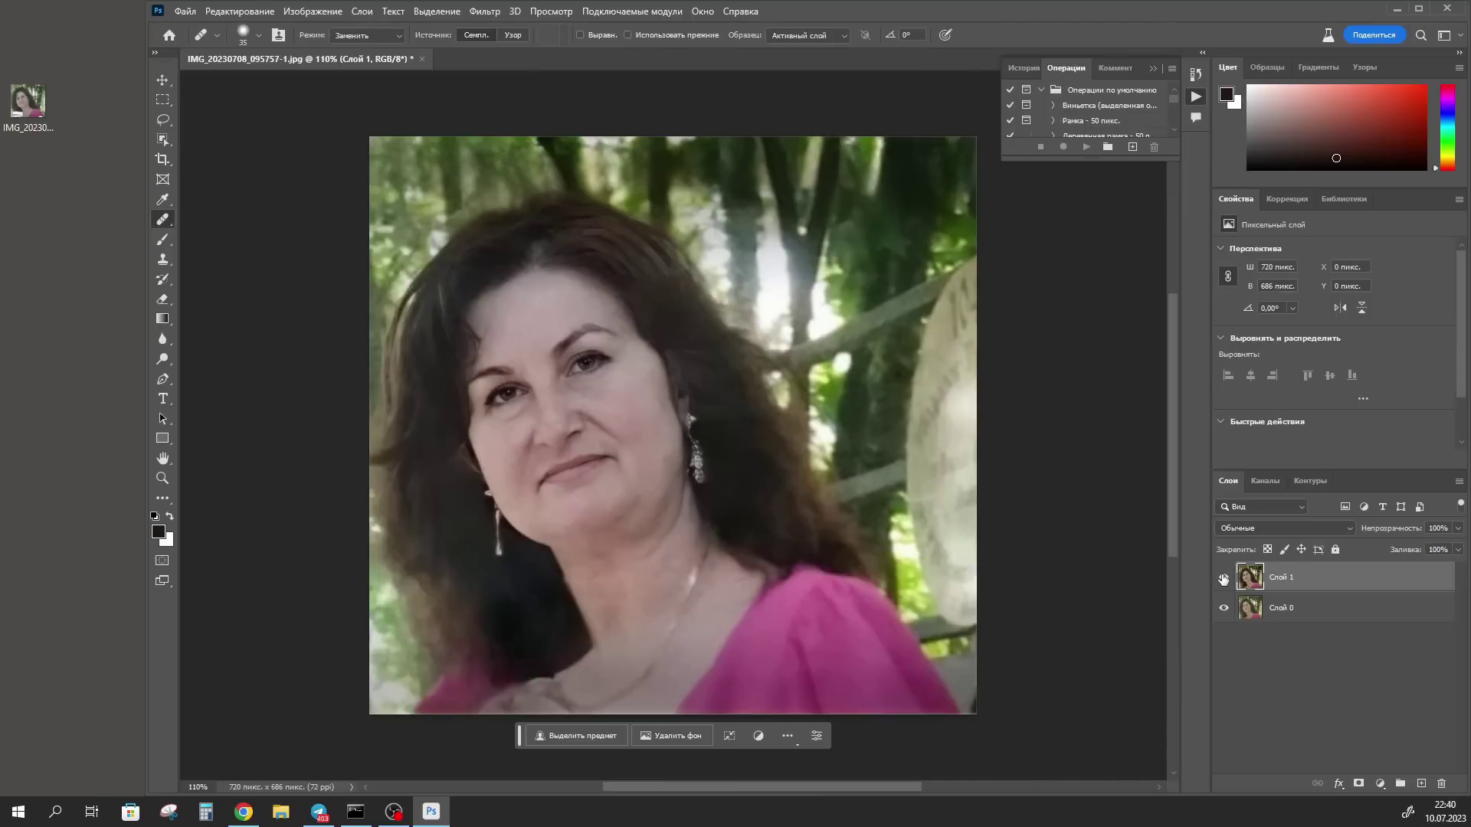
pyautogui.click(1223, 579)
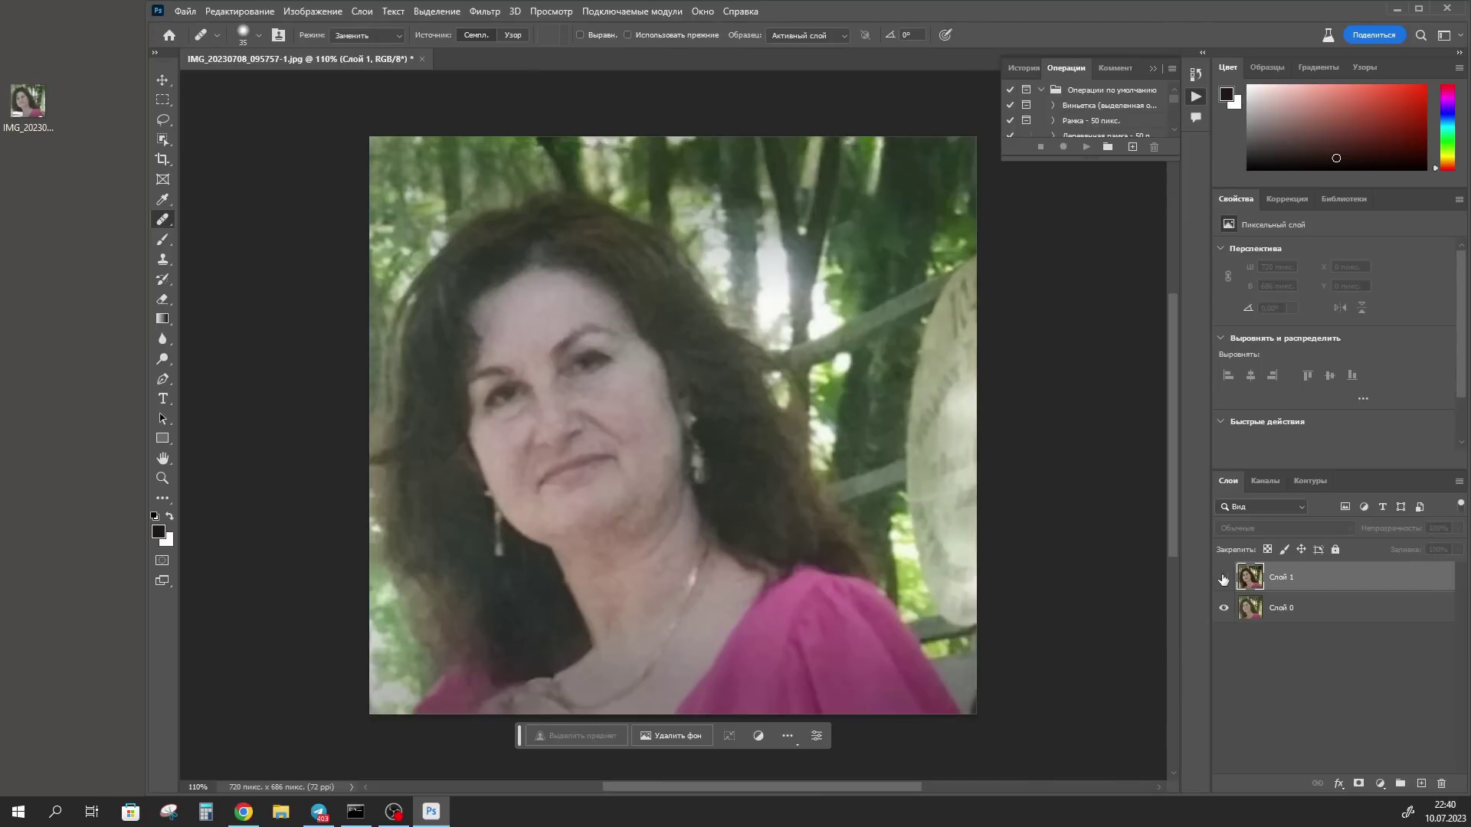
pyautogui.click(1223, 578)
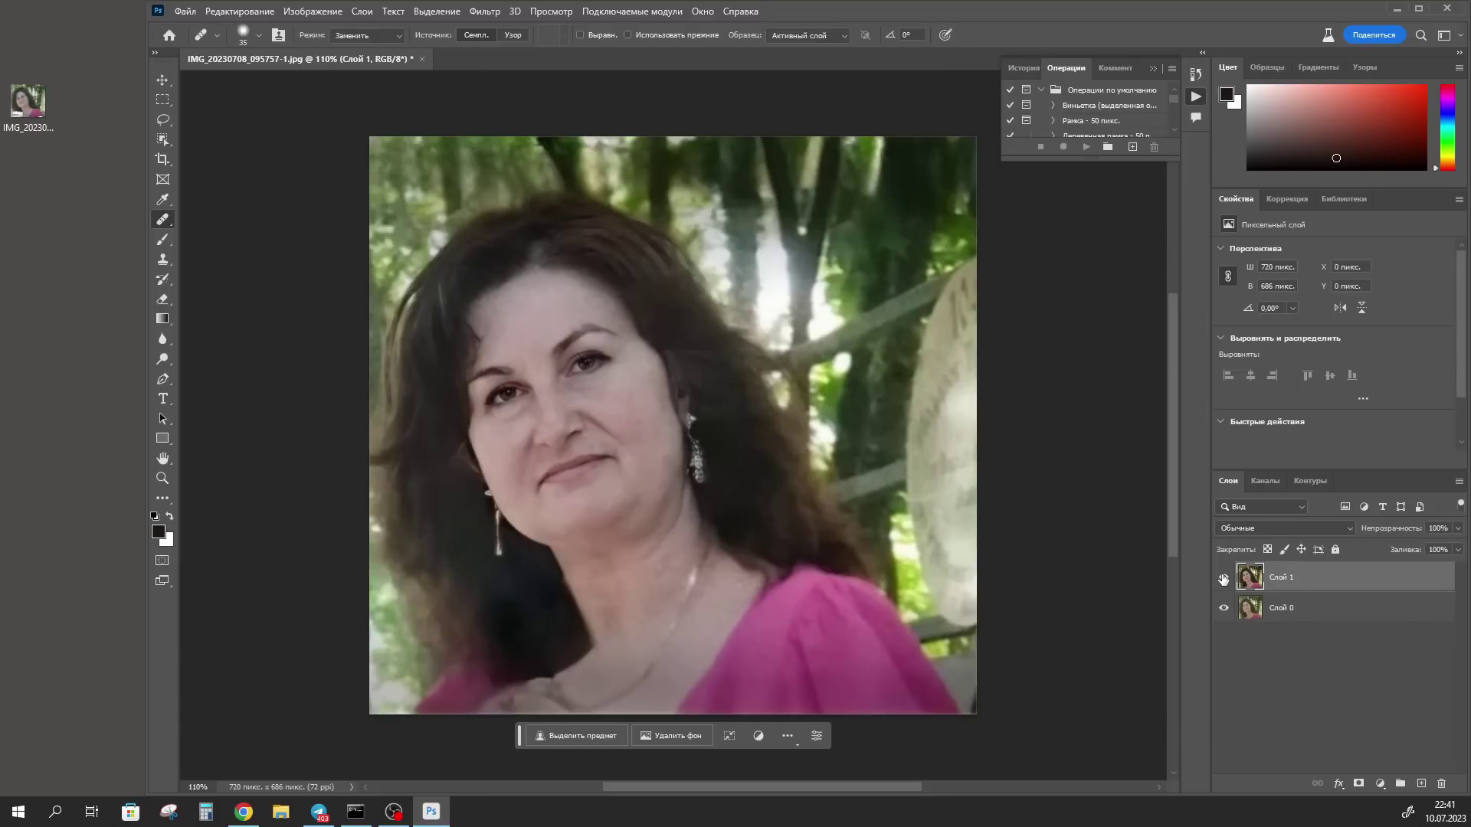
# Export the restored photo for web as a JPEG at quality 100 to the desktop, named IMG-1.jpg, and select the saved file.
pyautogui.hotkey('ctrl', 'alt', 'shift', 's')
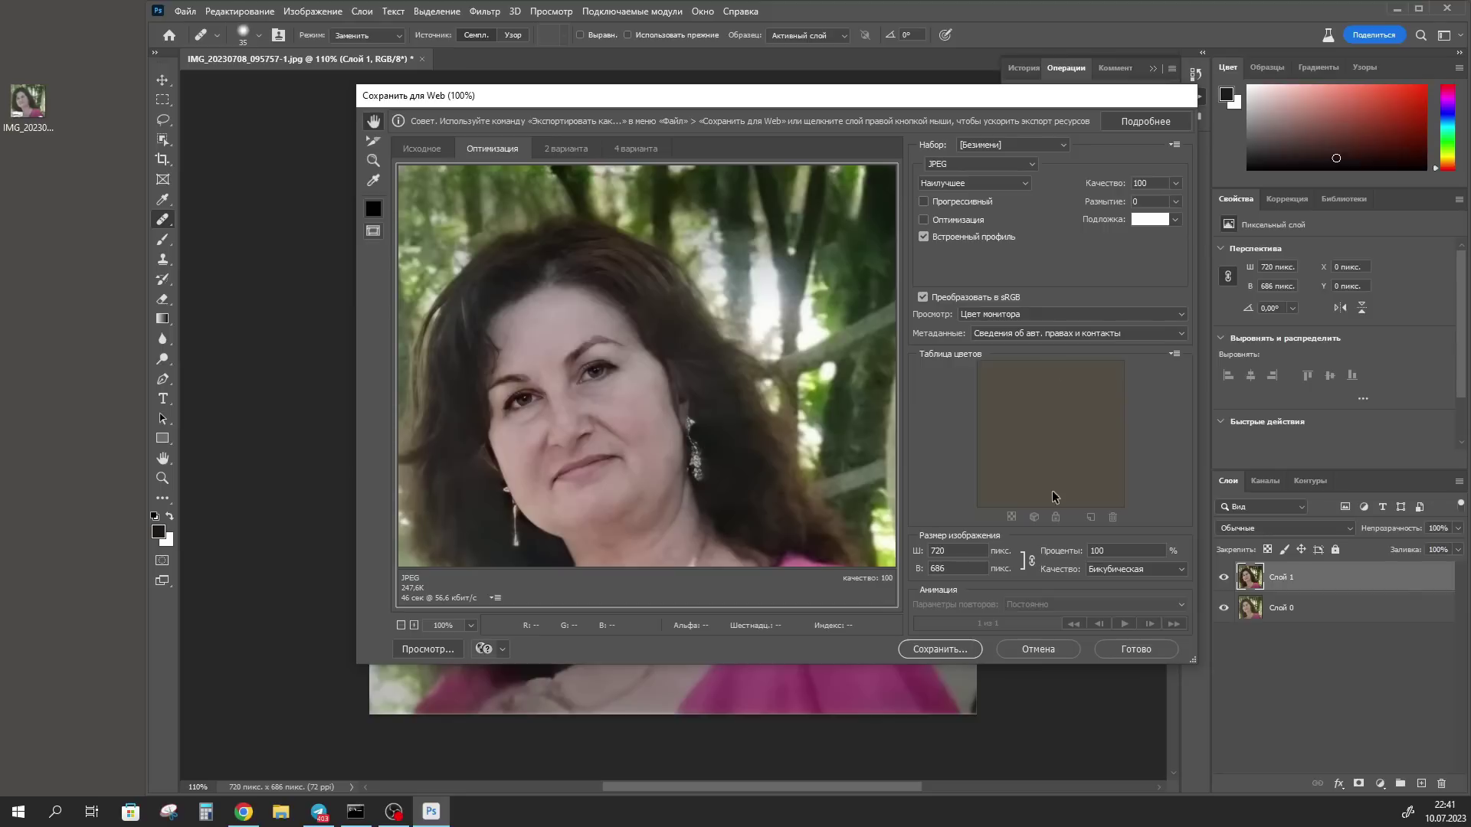
pyautogui.click(939, 649)
pyautogui.click(566, 419)
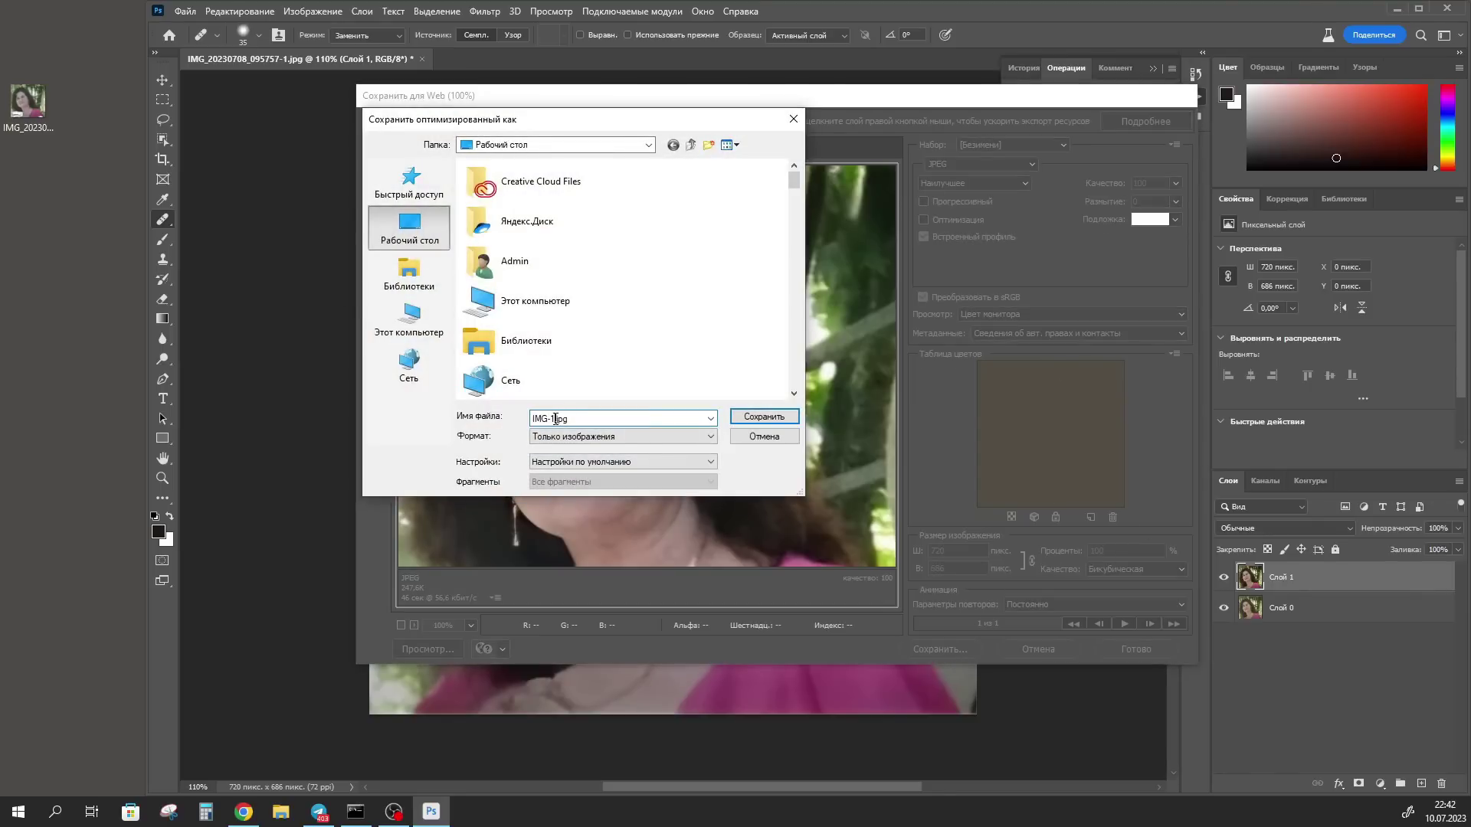
pyautogui.doubleClick(550, 419)
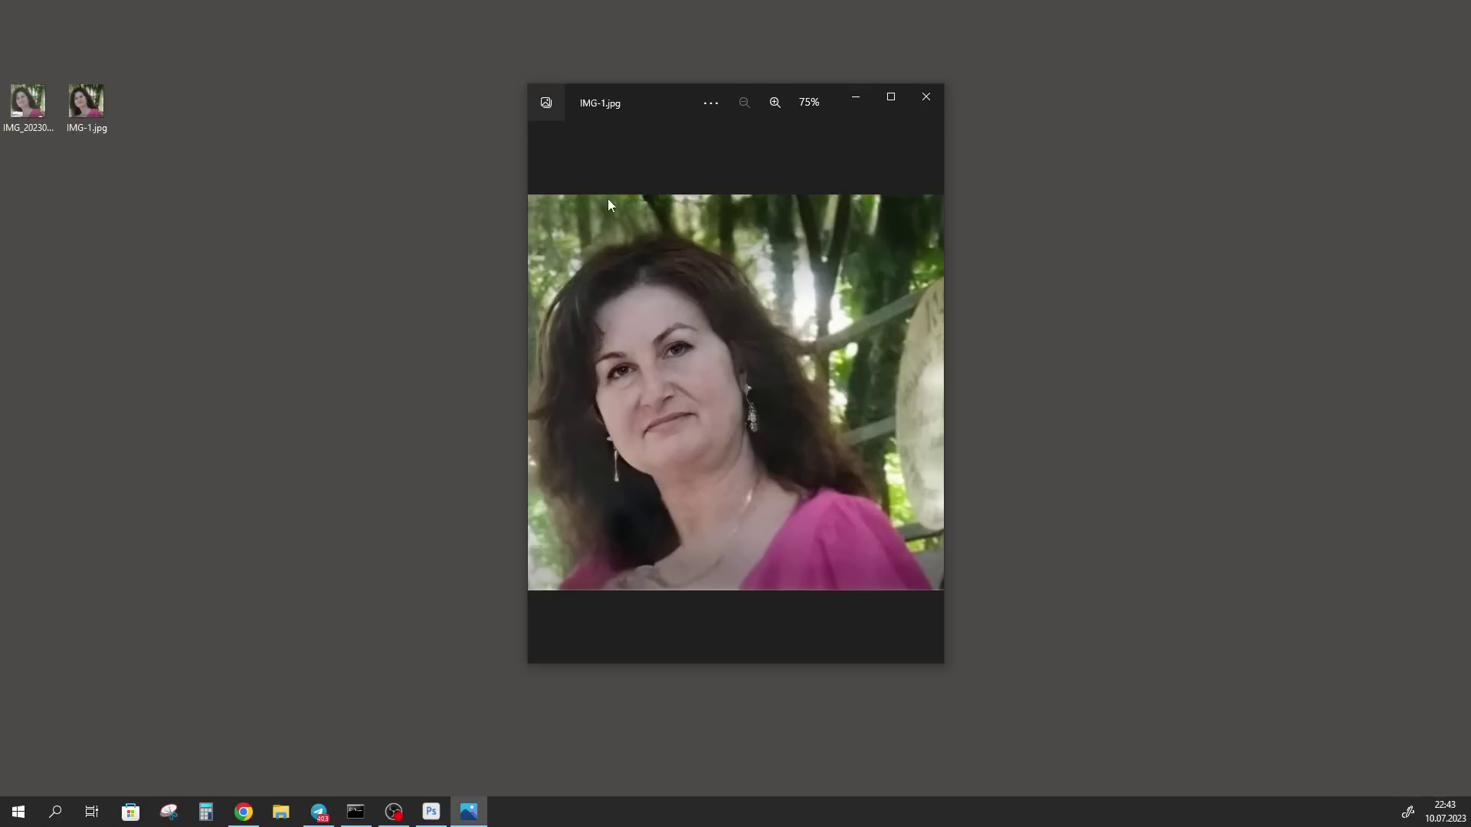
pyautogui.click(86, 99)
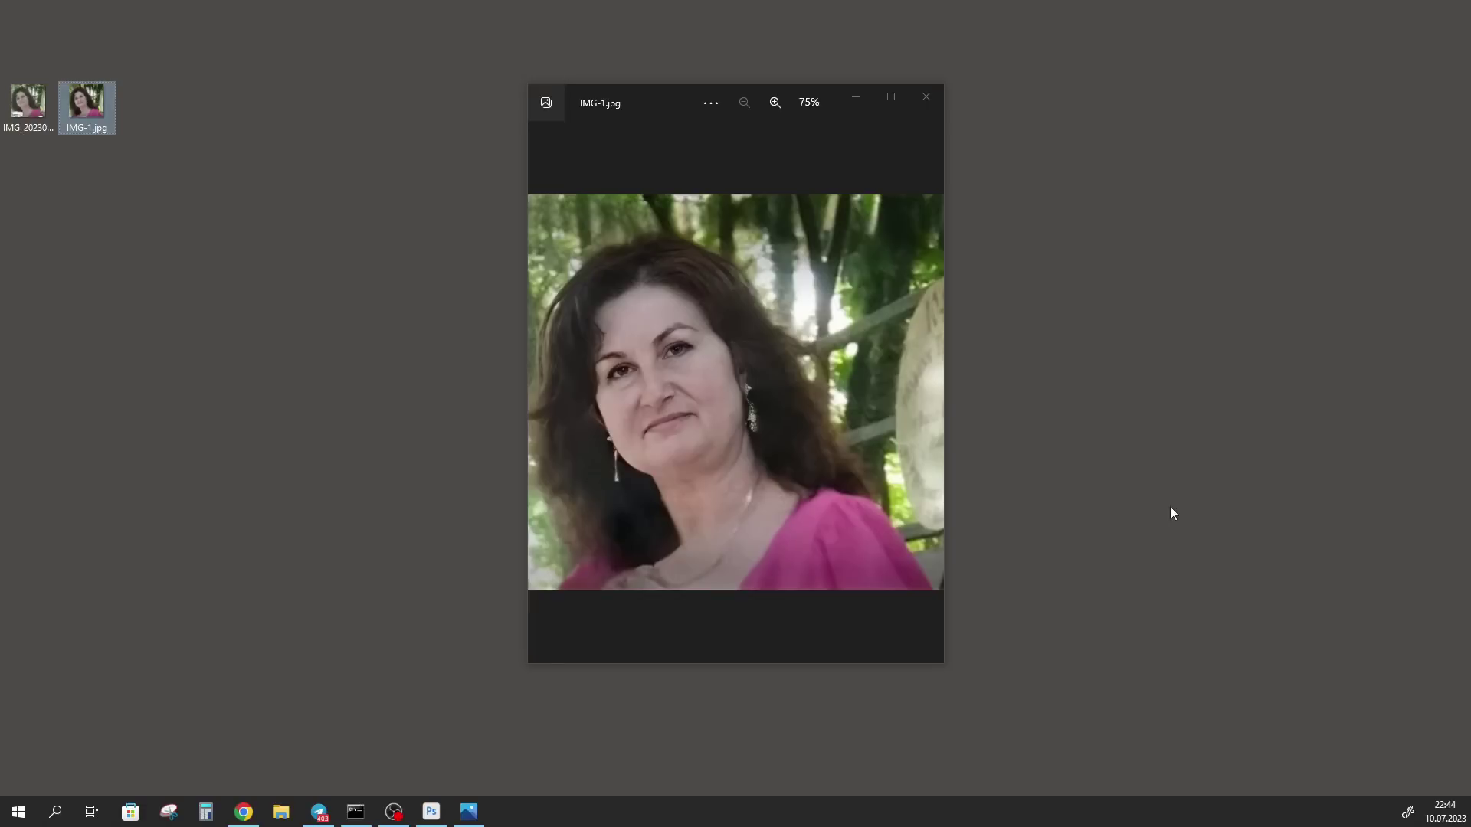
pyautogui.moveTo(101, 108)
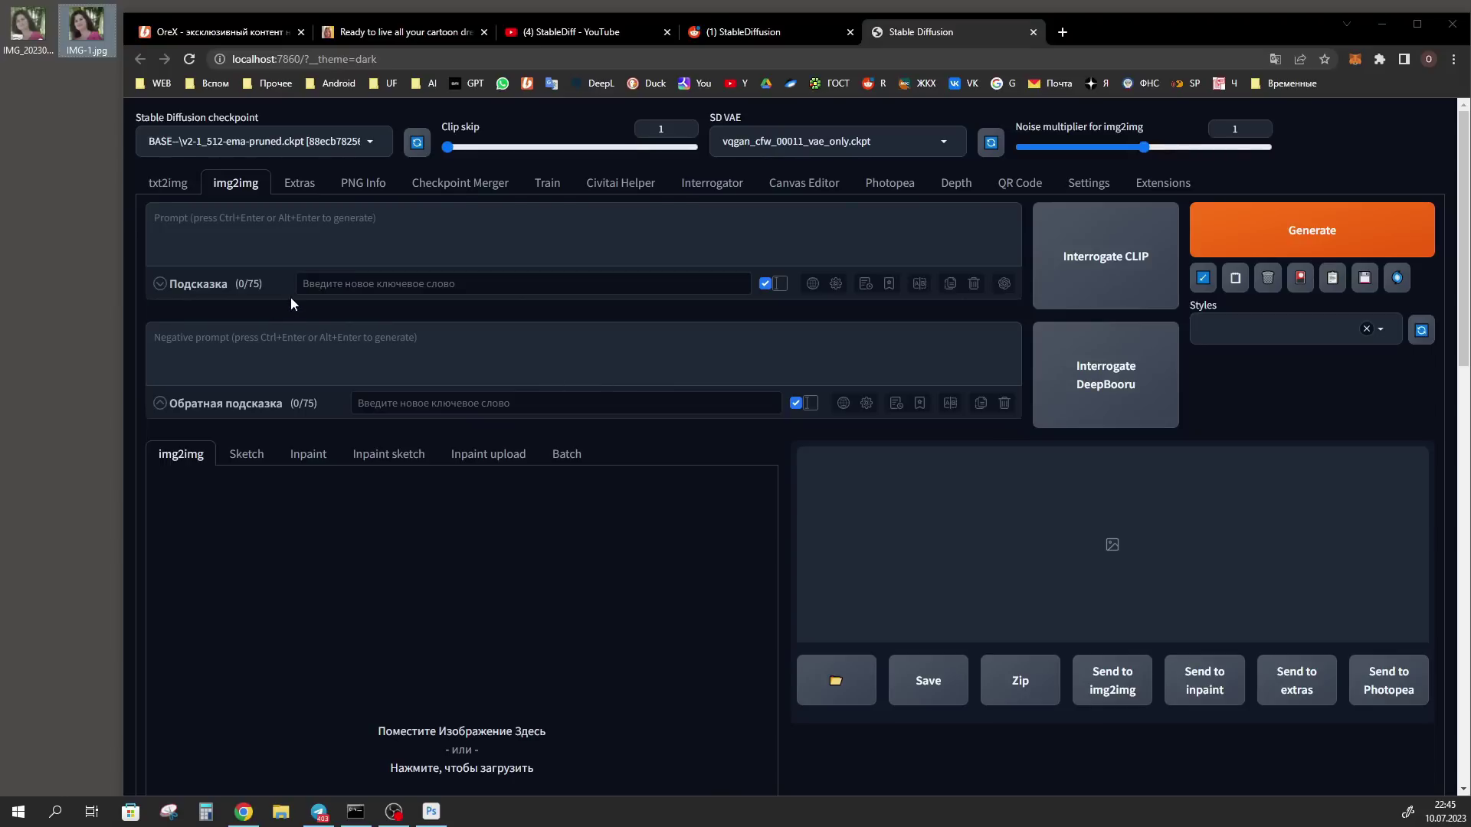
# Look at the StableSR photo upscaler post on the Boosty page.
pyautogui.hotkey('ctrl', 'Tab')
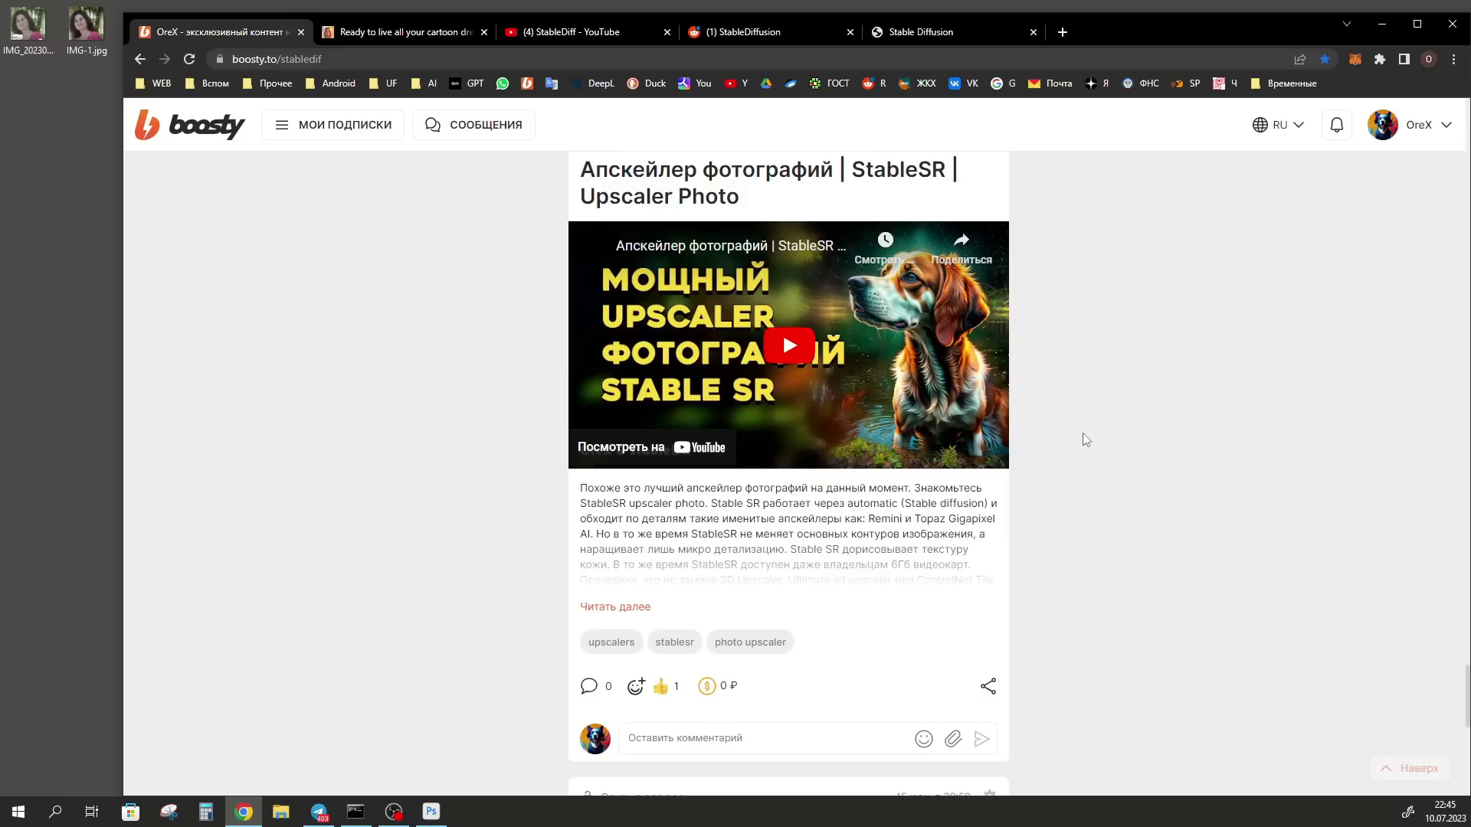
pyautogui.scroll(-2, 1082, 434)
pyautogui.scroll(1, 1082, 412)
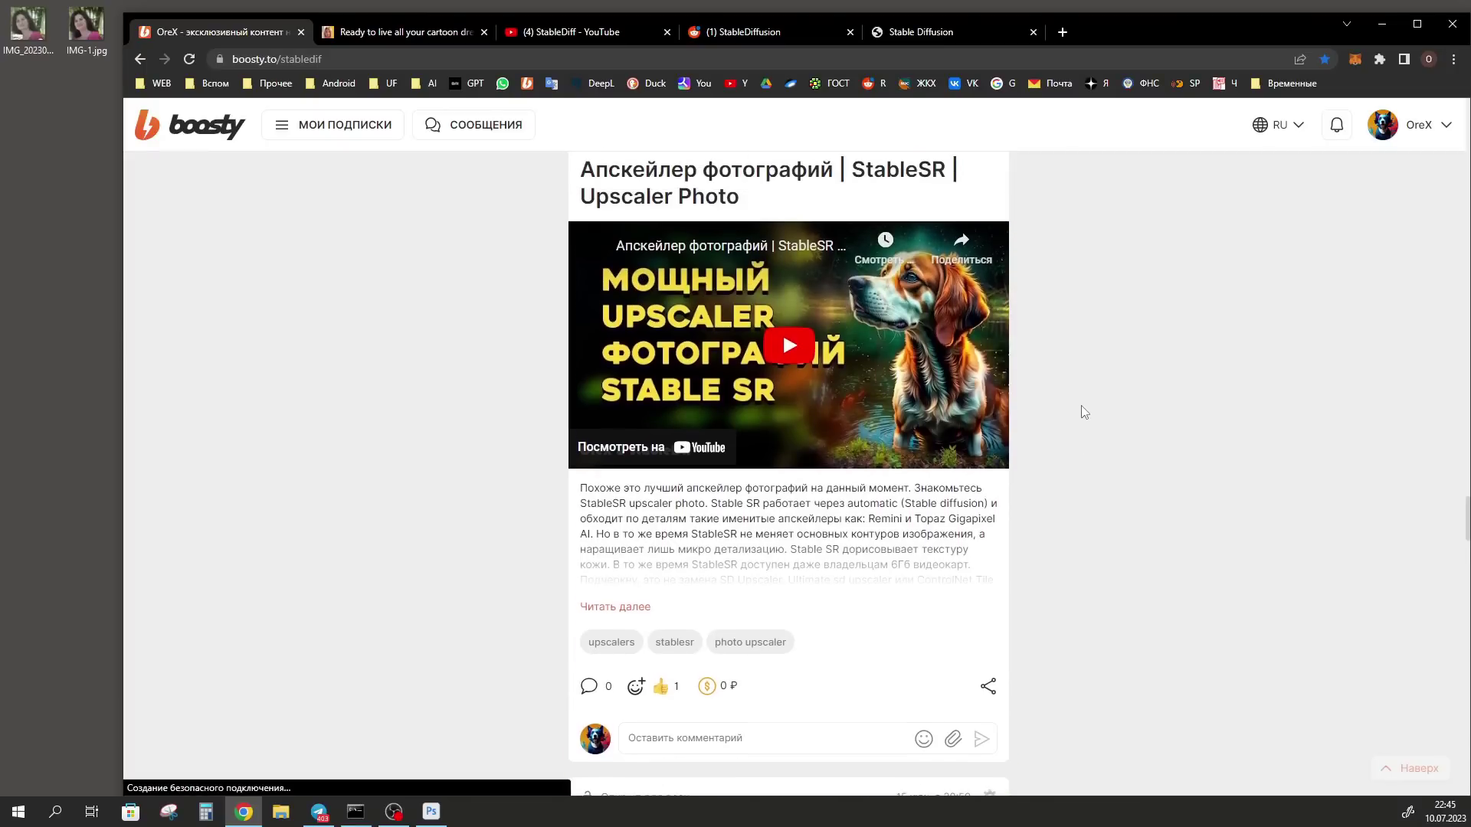
pyautogui.scroll(1, 1084, 412)
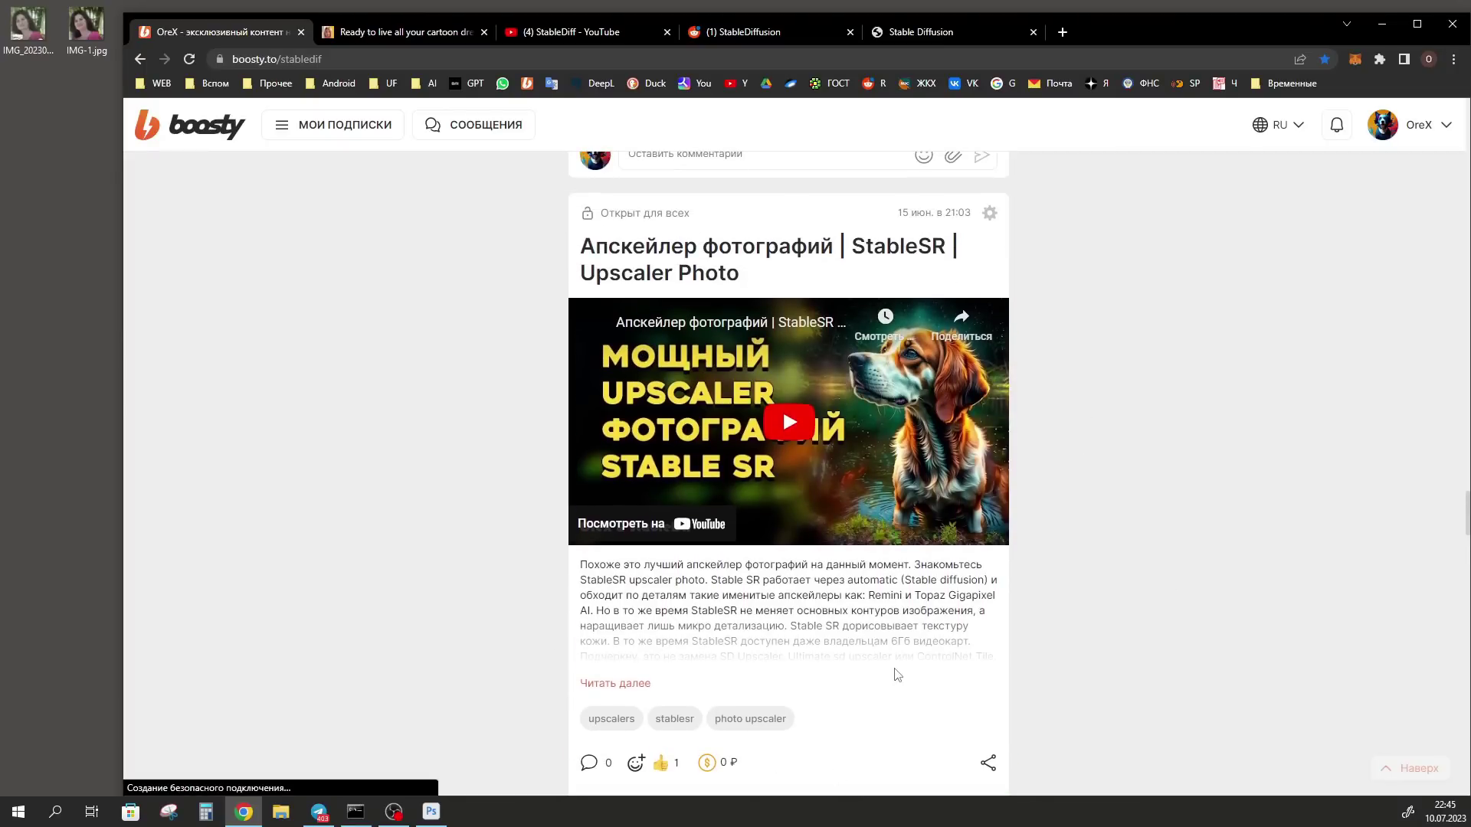
# Load IMG-1.jpg into Stable Diffusion's img2img, select the v2-1_512-ema-pruned.ckpt checkpoint and open the SD VAE choices.
pyautogui.hotkey('ctrl', '9')
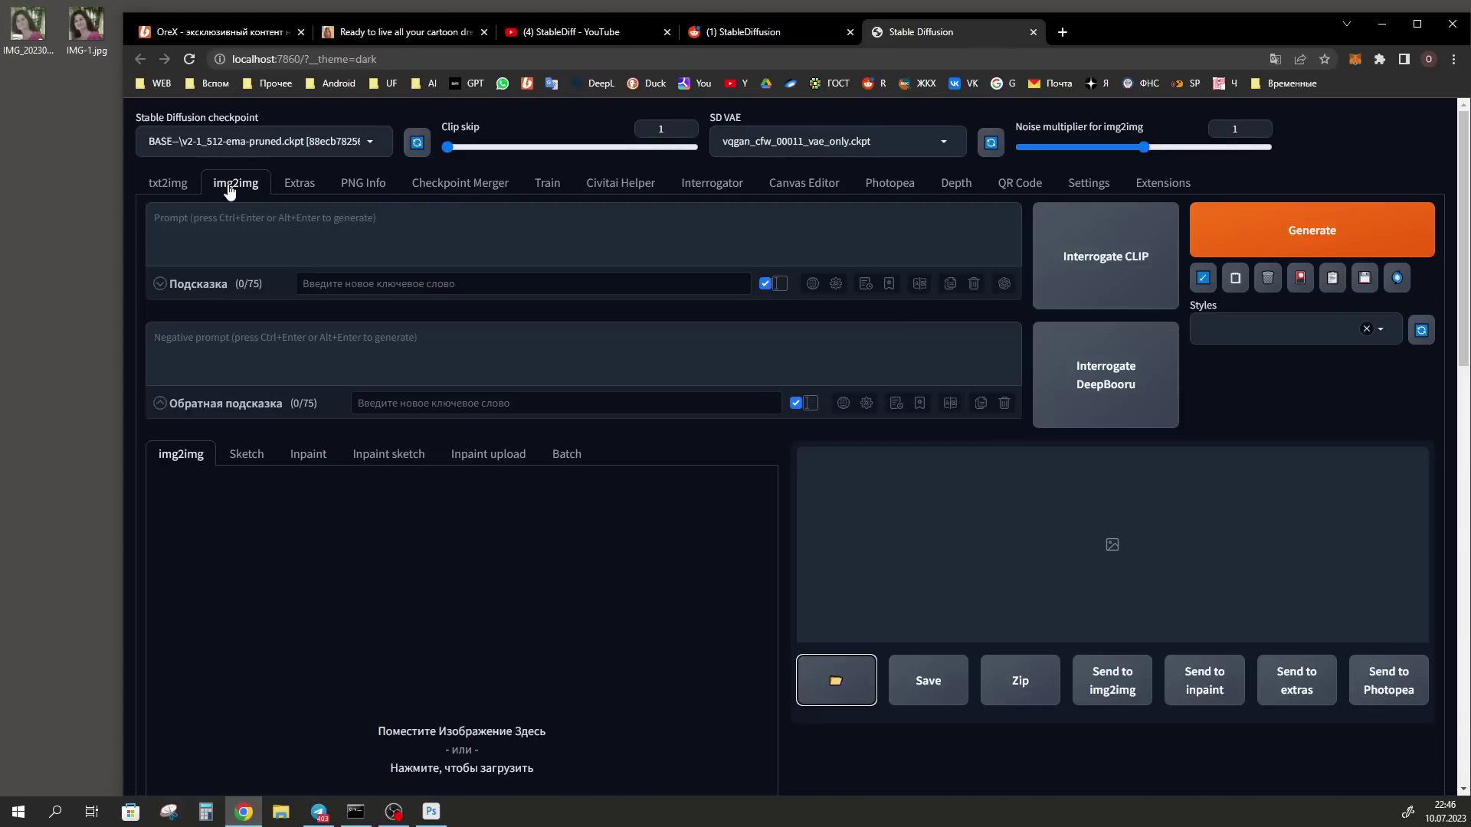
pyautogui.moveTo(82, 51); pyautogui.dragTo(460, 682)
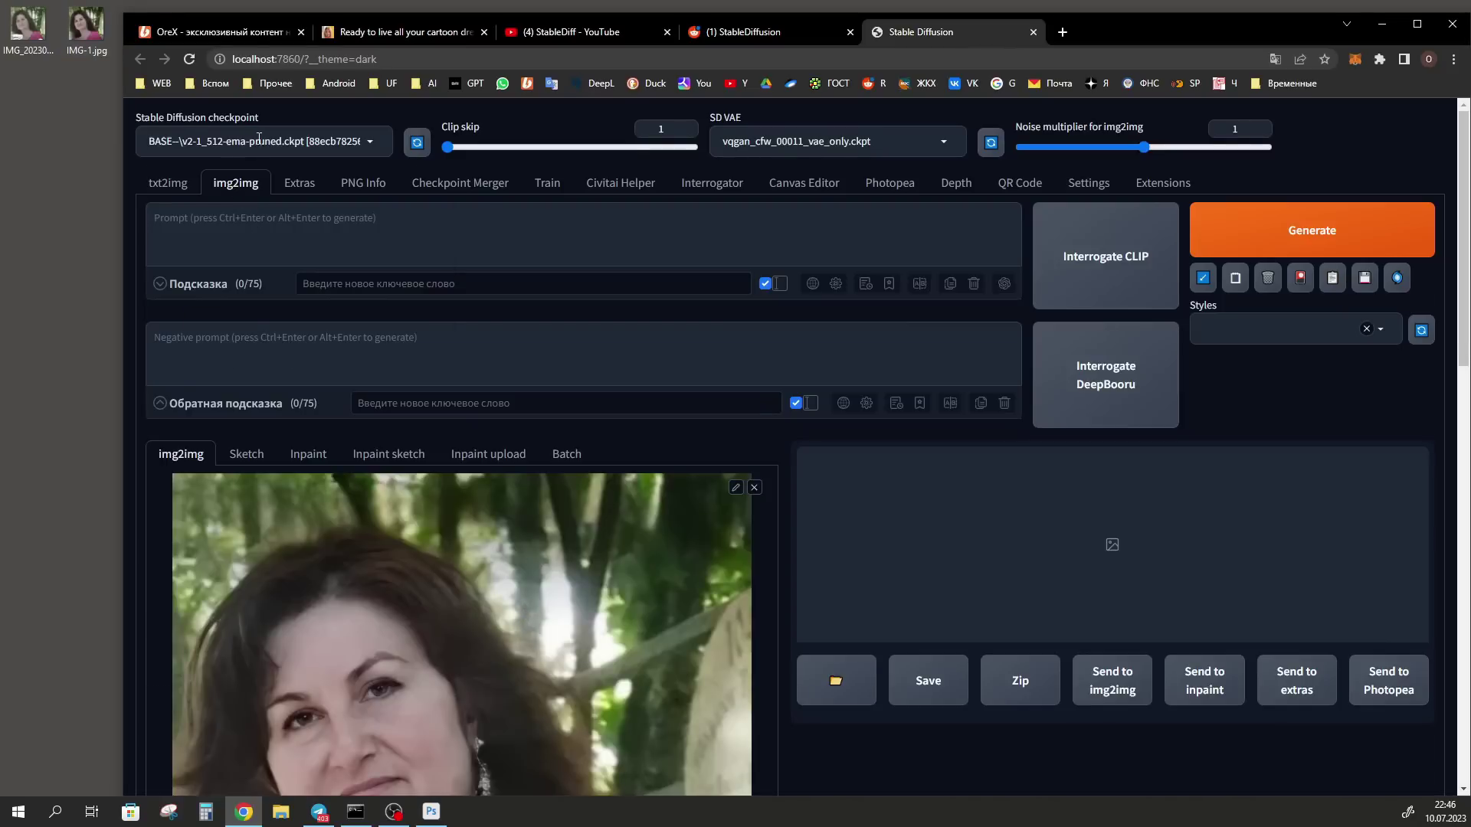
pyautogui.click(259, 139)
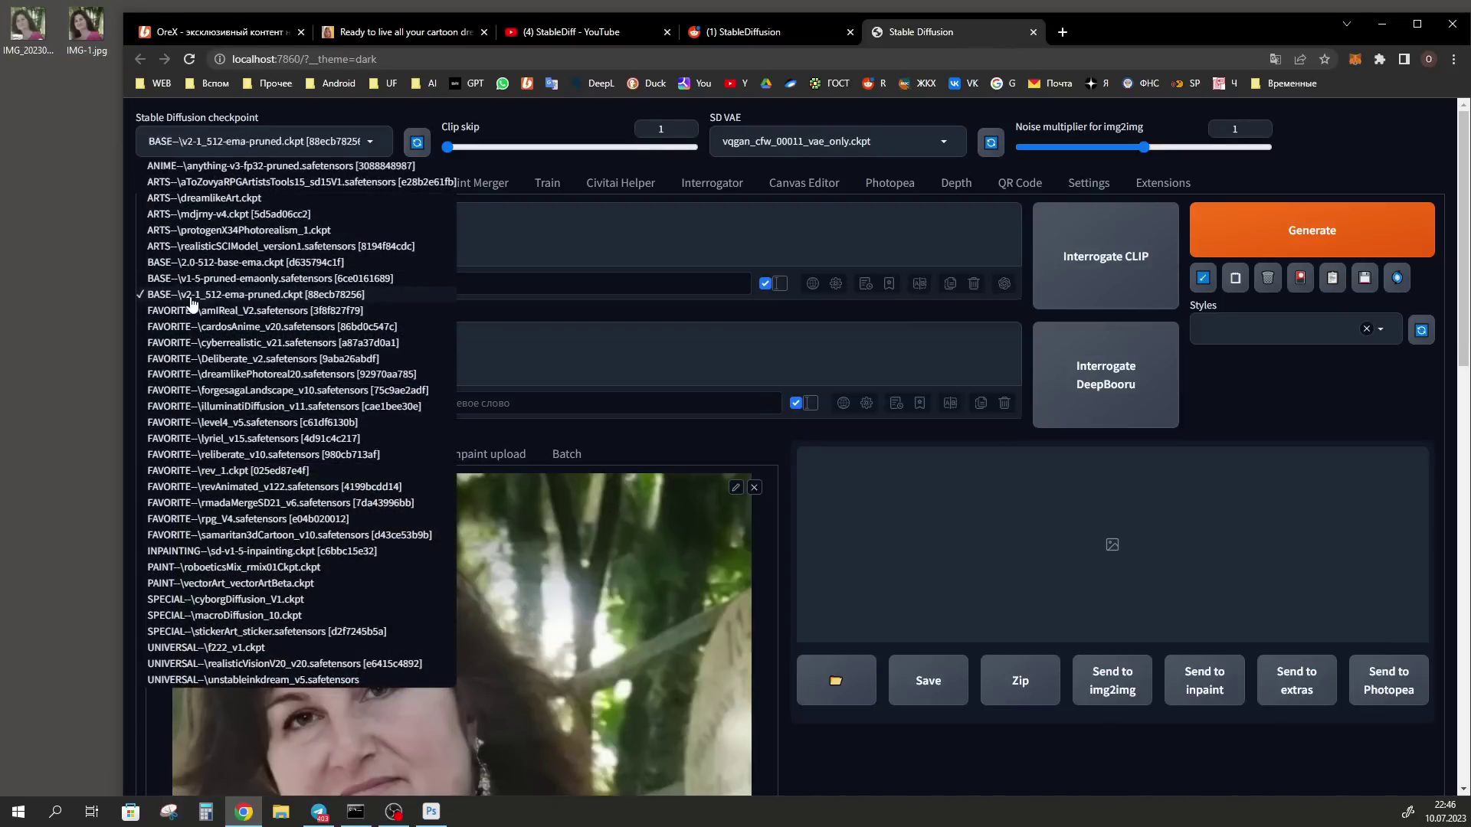
pyautogui.click(191, 299)
pyautogui.click(823, 141)
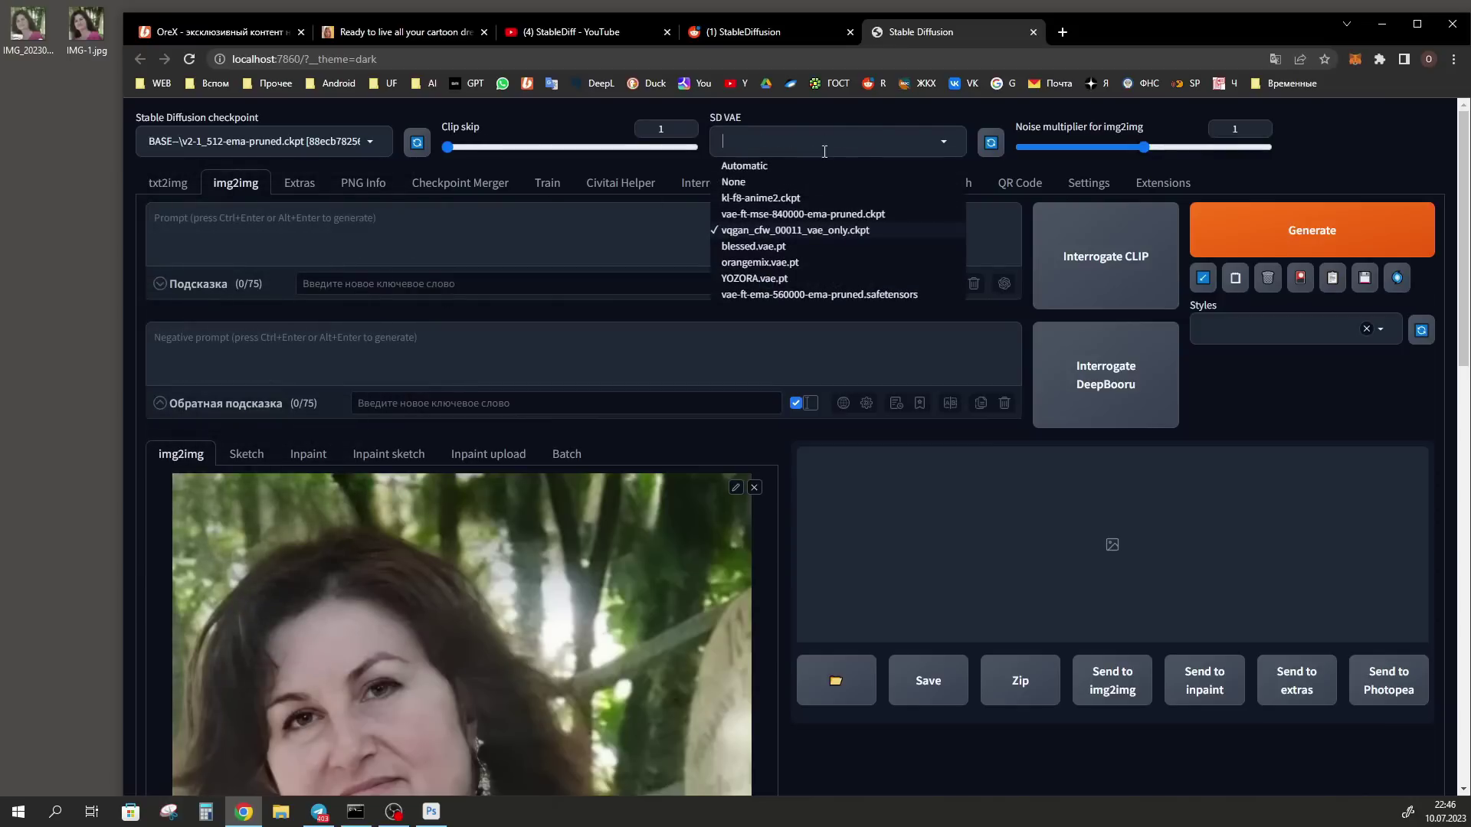
# Set the sampling steps to 30, match the output size to the image at 720 by 686, and set CFG Scale to 2.
pyautogui.scroll(-10, 238, 427)
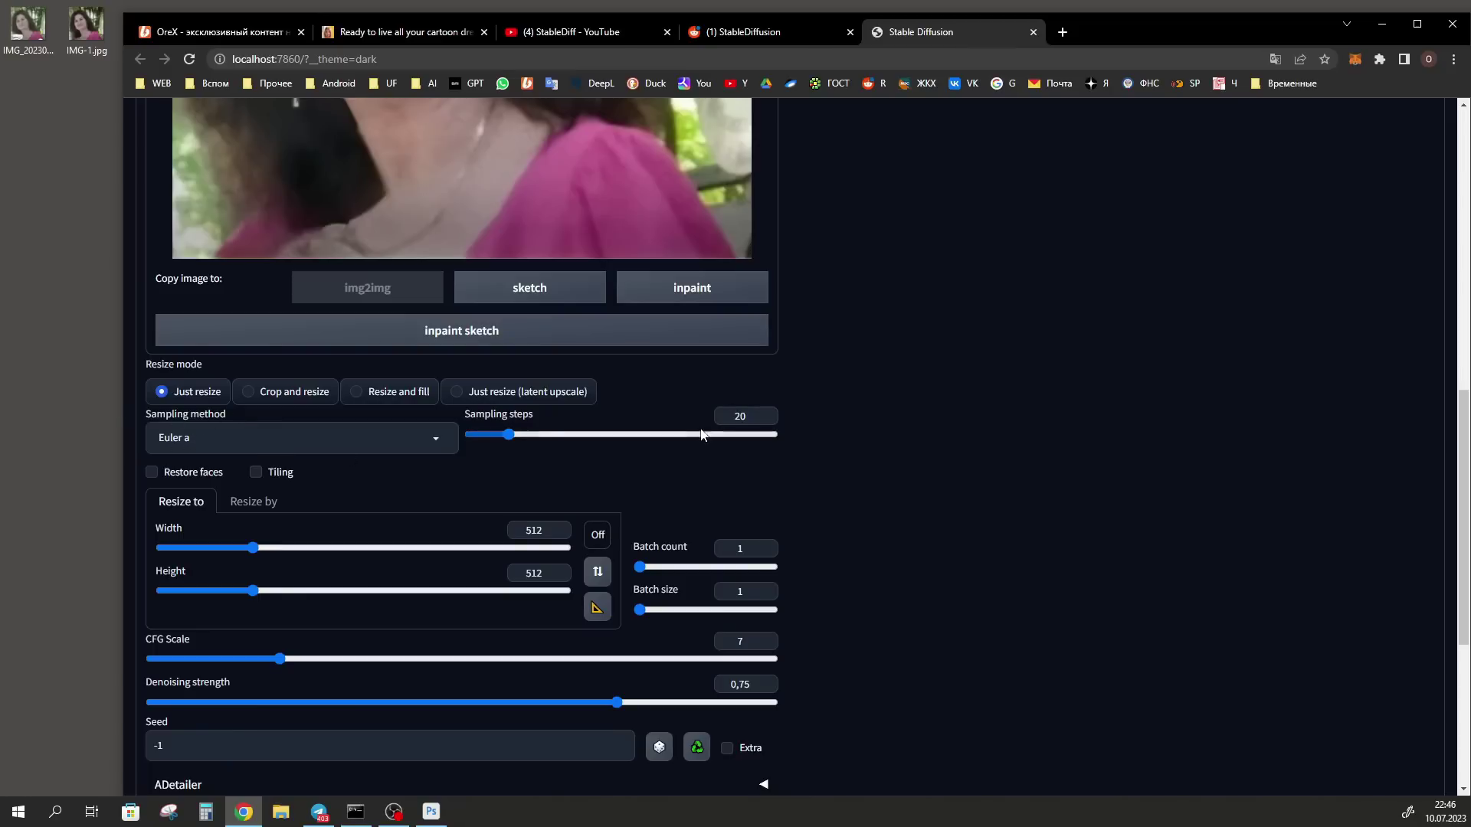
pyautogui.doubleClick(739, 416)
pyautogui.write('30')
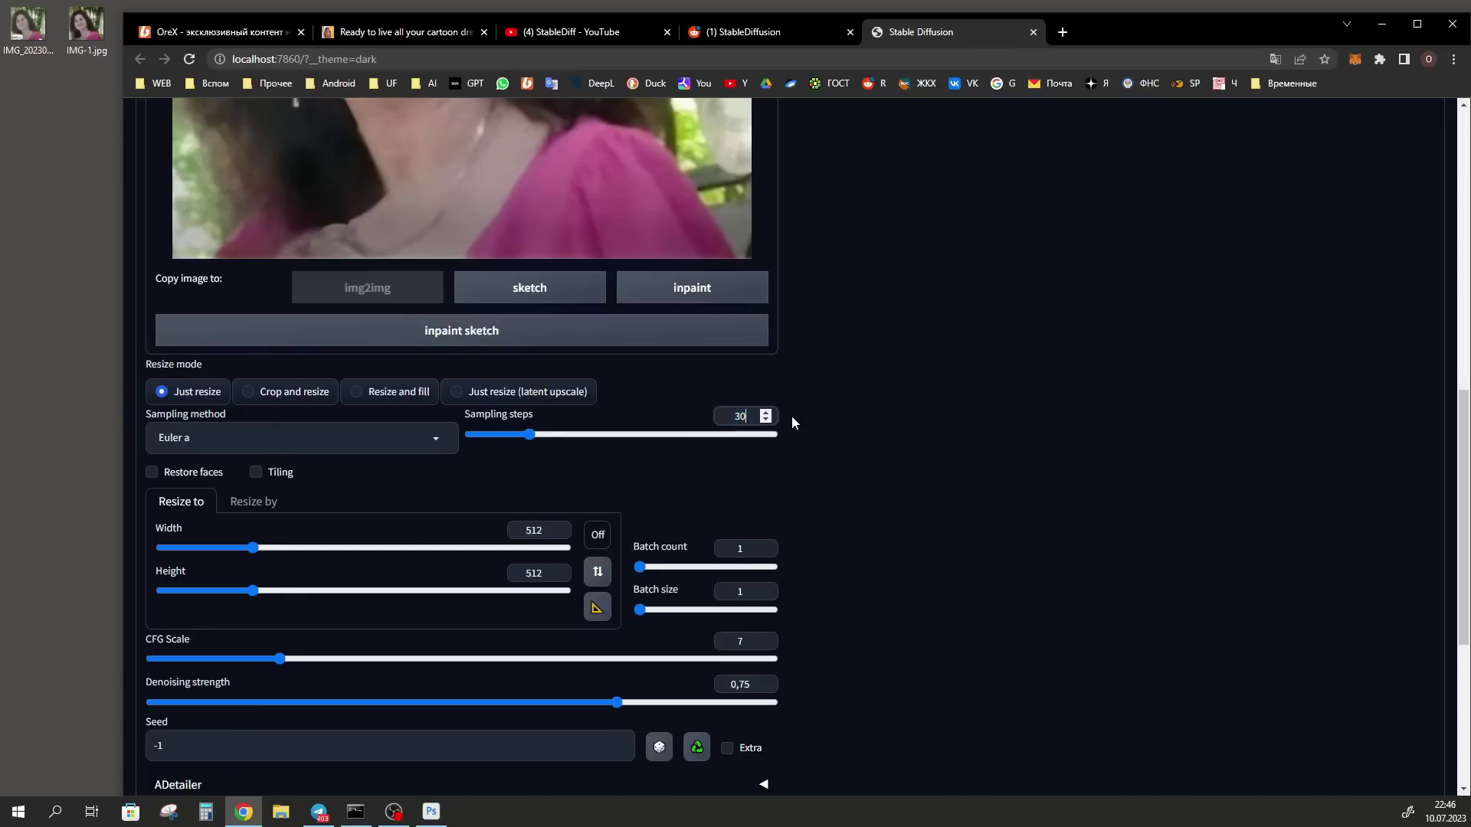
pyautogui.click(599, 615)
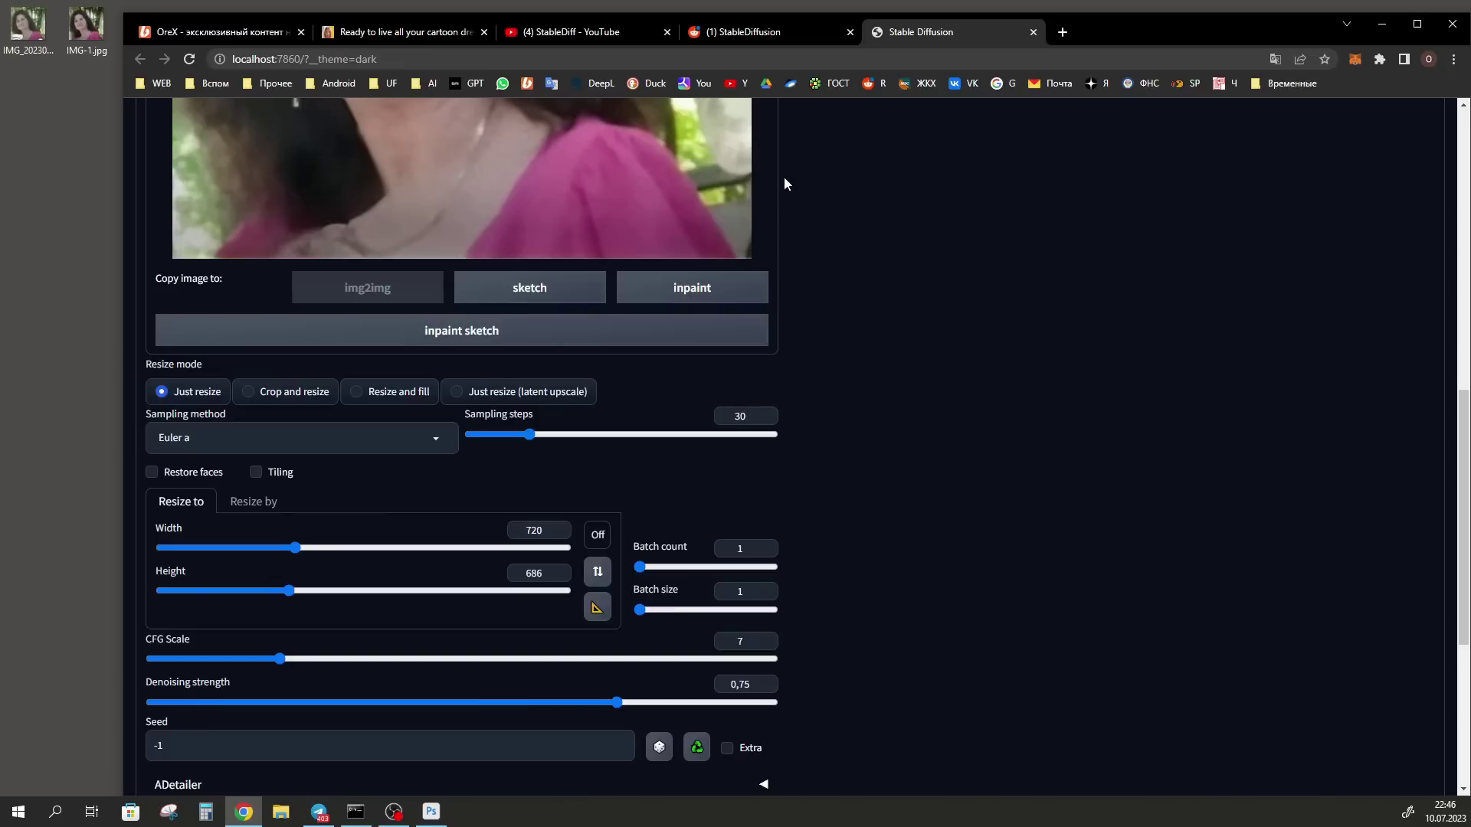
pyautogui.scroll(-2, 783, 177)
pyautogui.moveTo(280, 505); pyautogui.dragTo(173, 506)
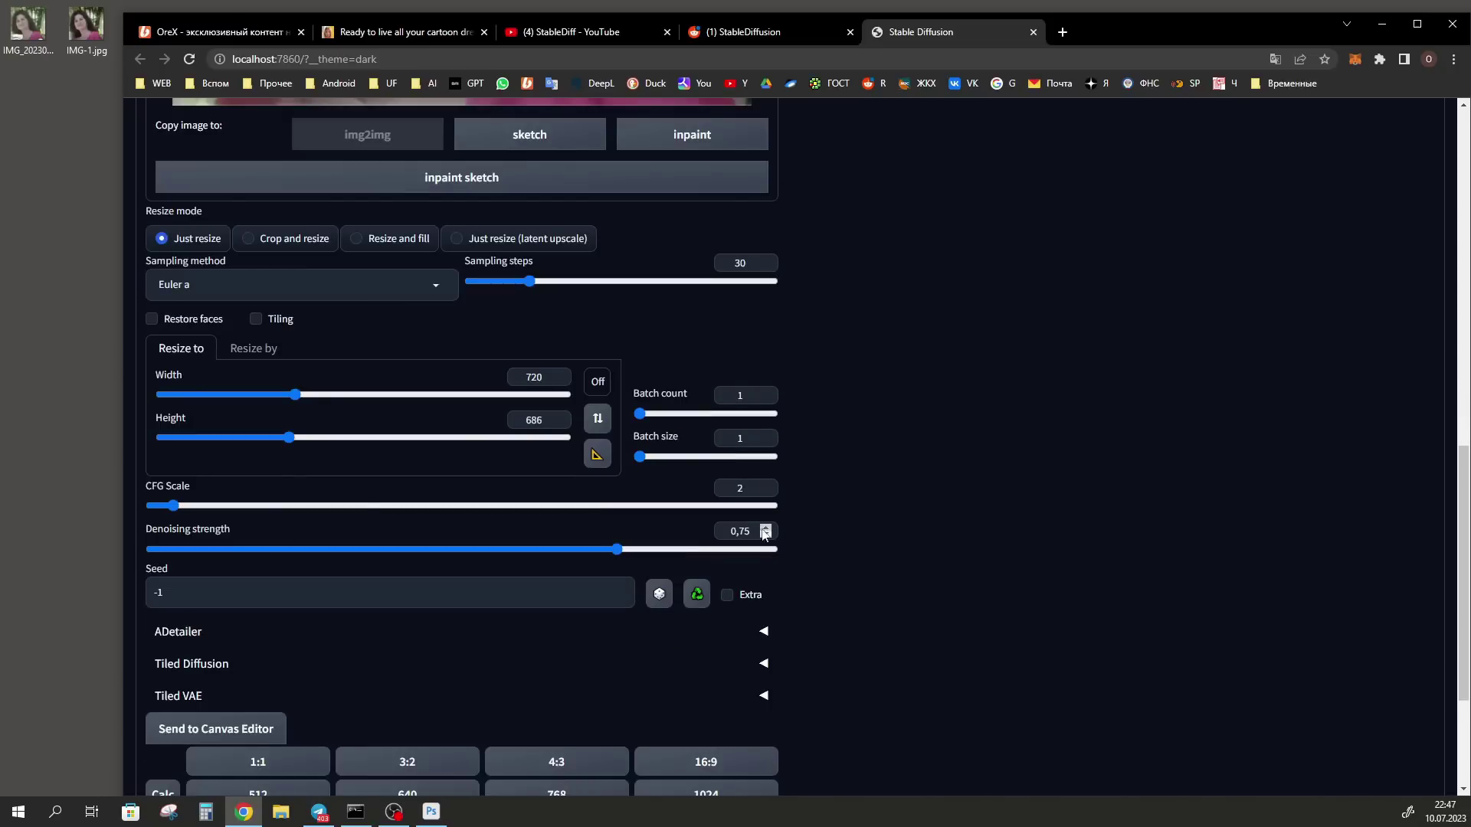
# Choose the StableSR script with the stablesr_webui_sd-v2-1-512-ema-000117.ckpt SR model and select the Scale Factor value.
pyautogui.scroll(-3, 613, 493)
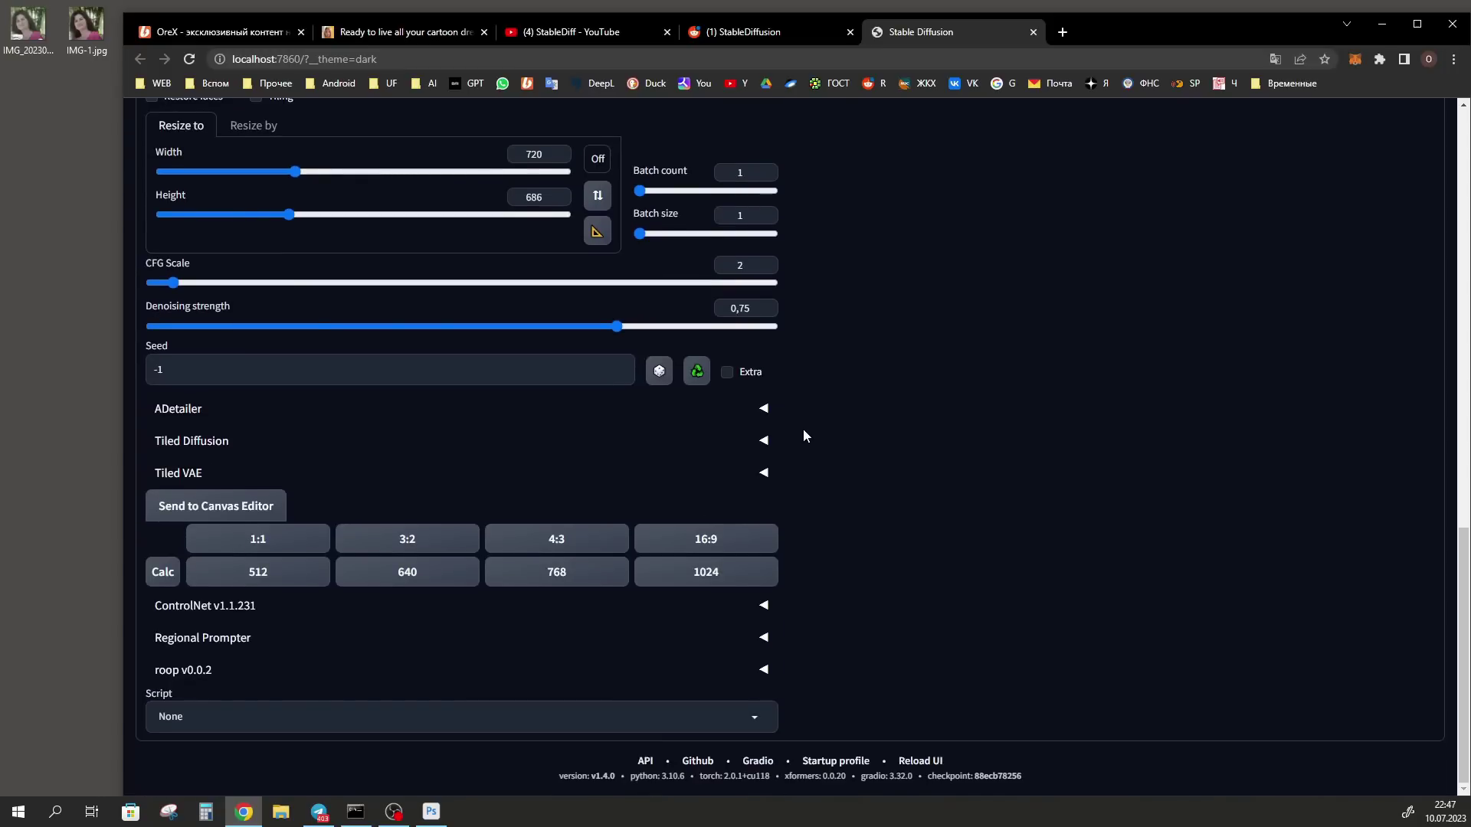
pyautogui.click(203, 716)
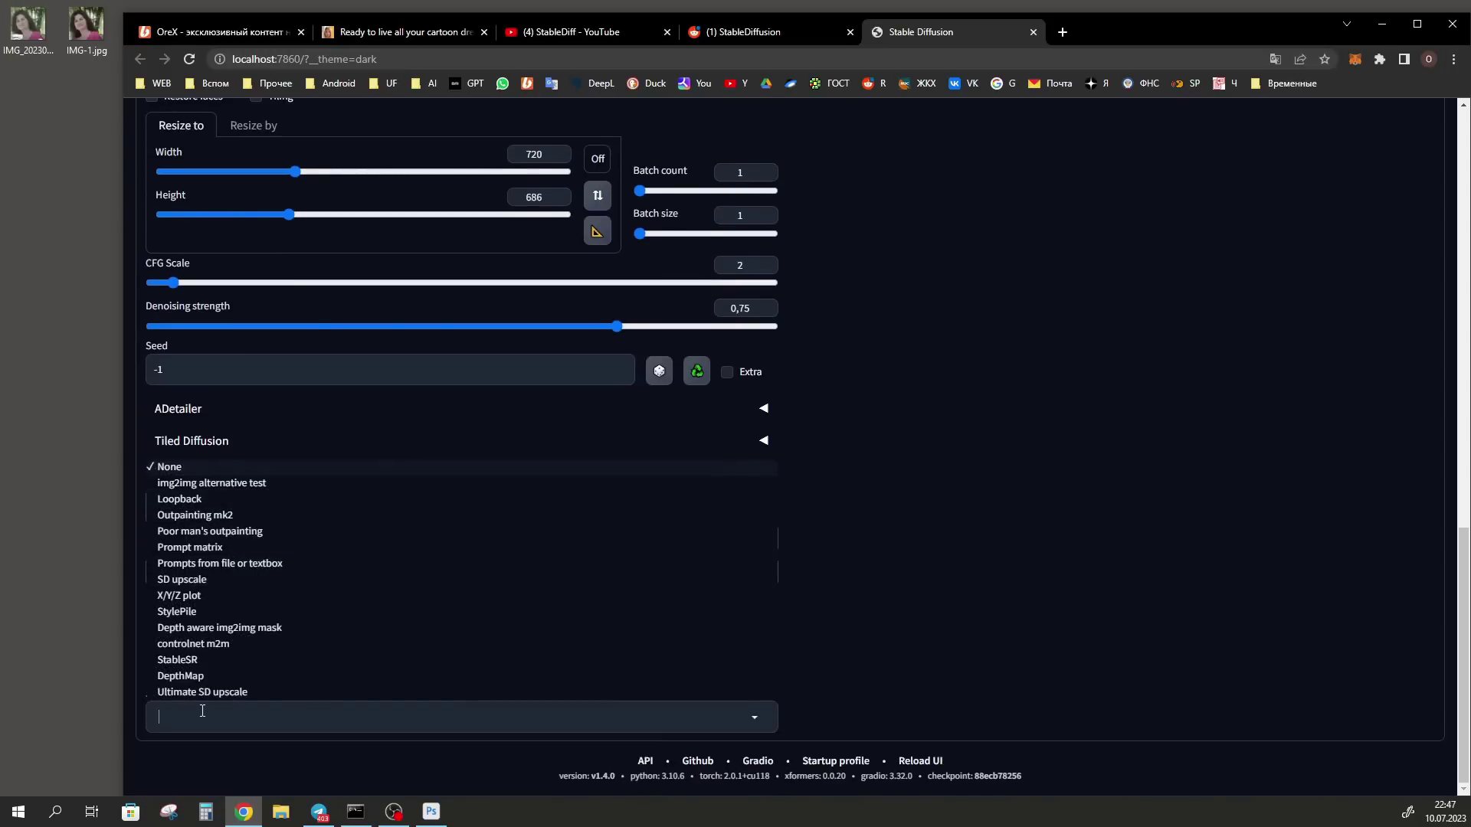
pyautogui.click(190, 661)
pyautogui.scroll(-2, 460, 613)
pyautogui.click(204, 620)
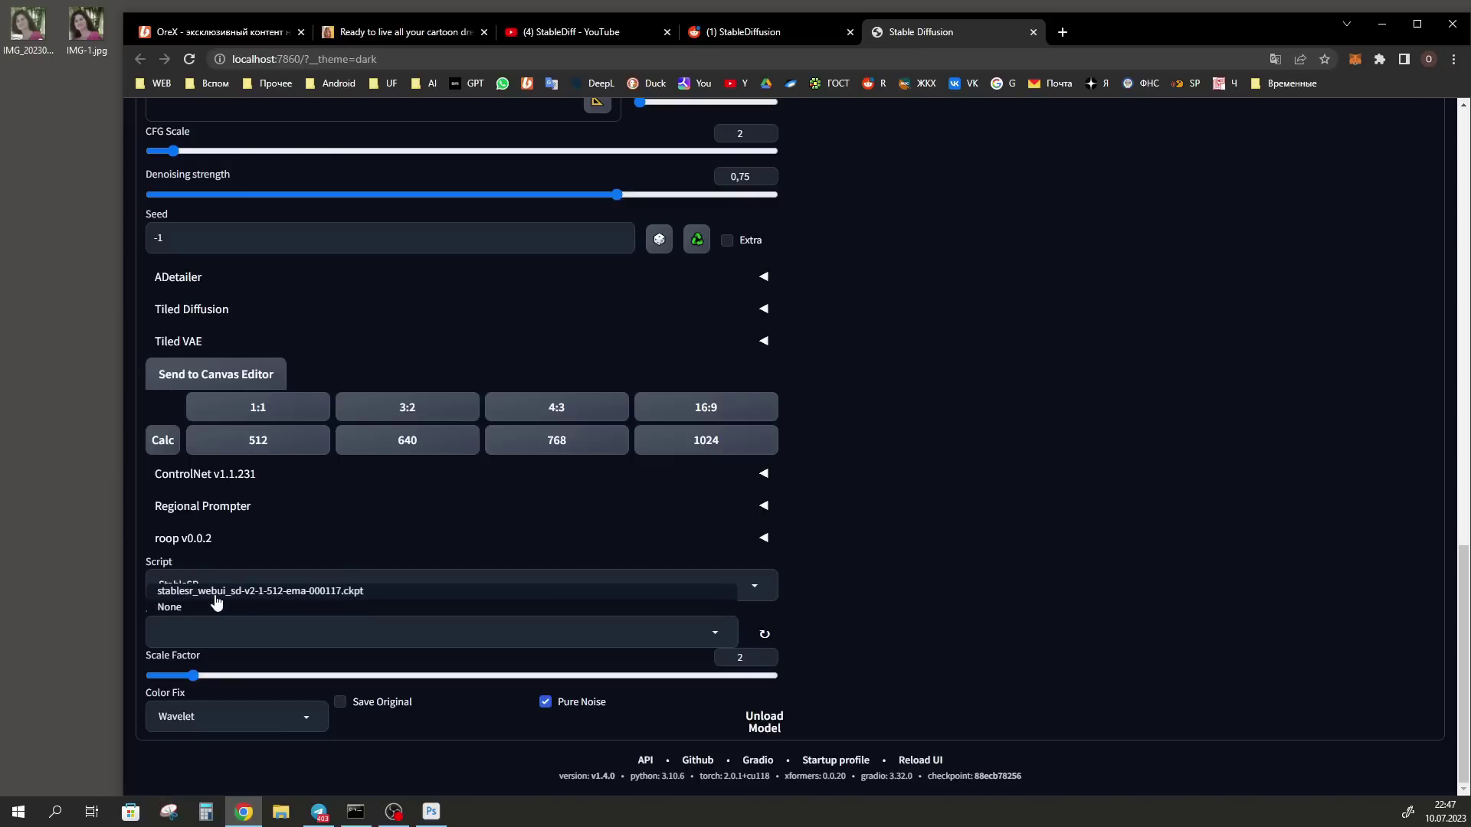
pyautogui.click(217, 592)
pyautogui.moveTo(737, 664); pyautogui.dragTo(752, 657)
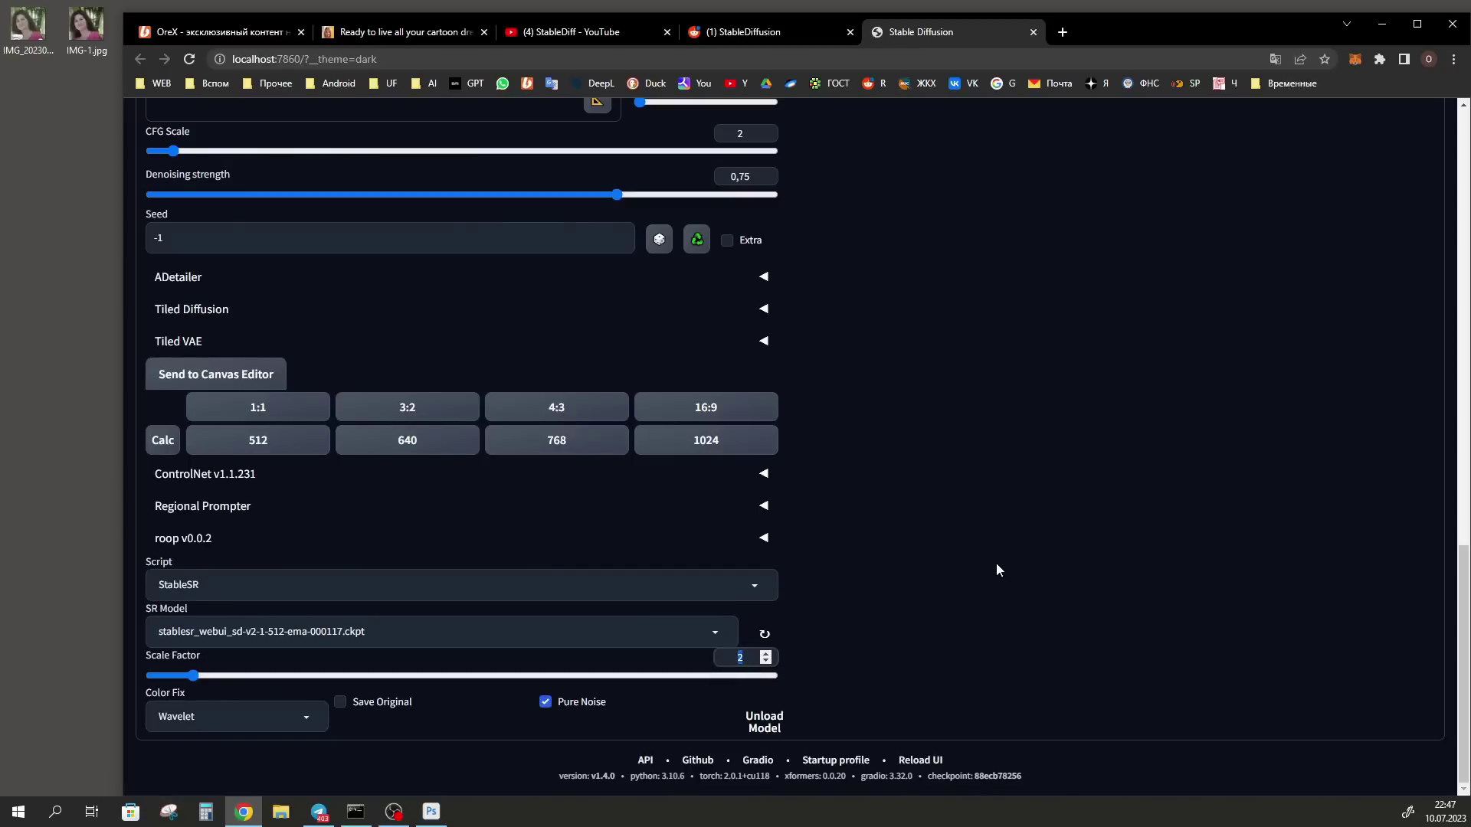
# Enable Tiled Diffusion and set its method to Mixture of Diffusers.
pyautogui.scroll(2, 996, 567)
pyautogui.click(170, 465)
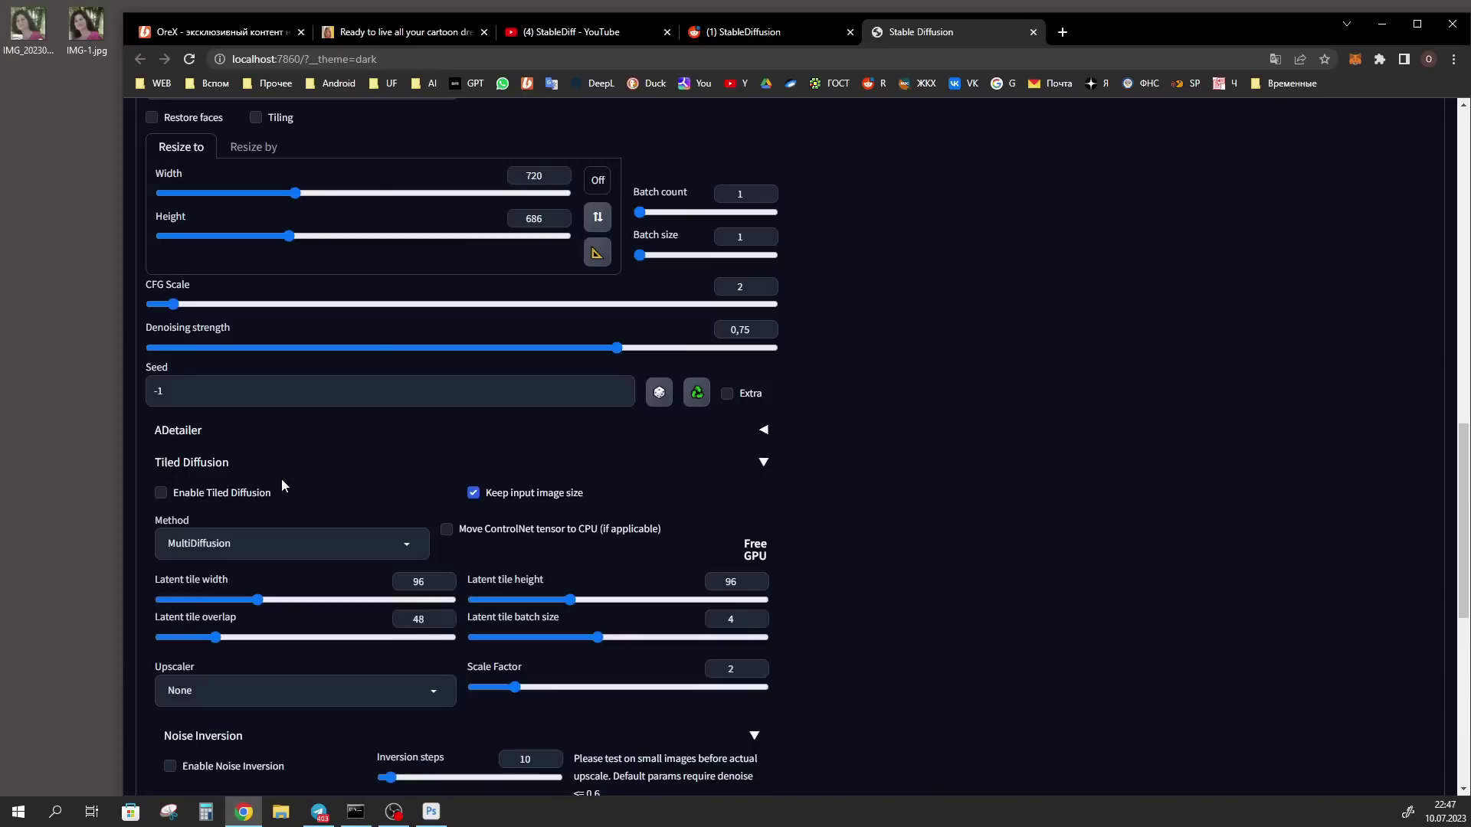
pyautogui.scroll(-3, 266, 467)
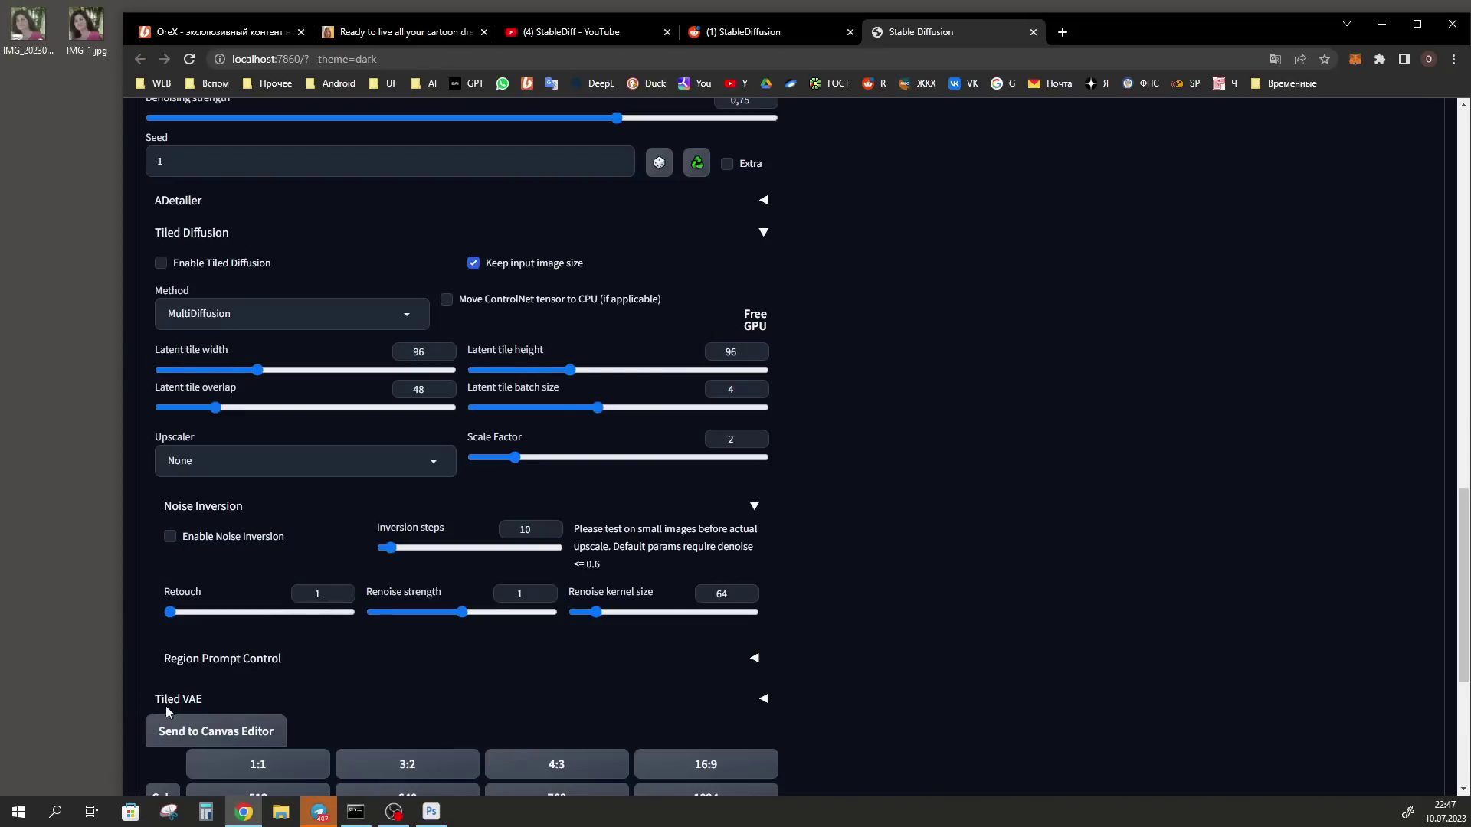
pyautogui.click(214, 31)
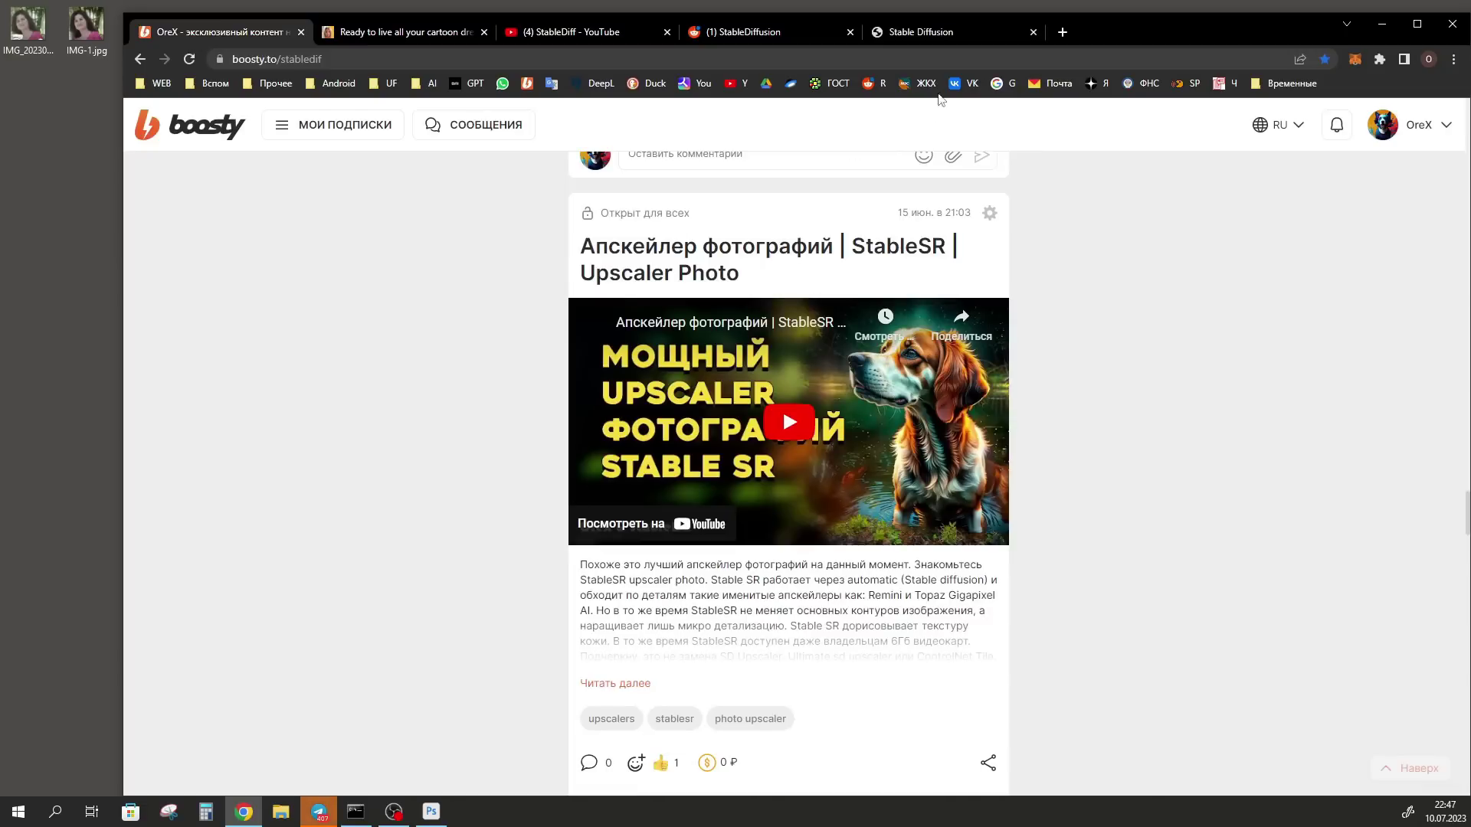
pyautogui.click(941, 32)
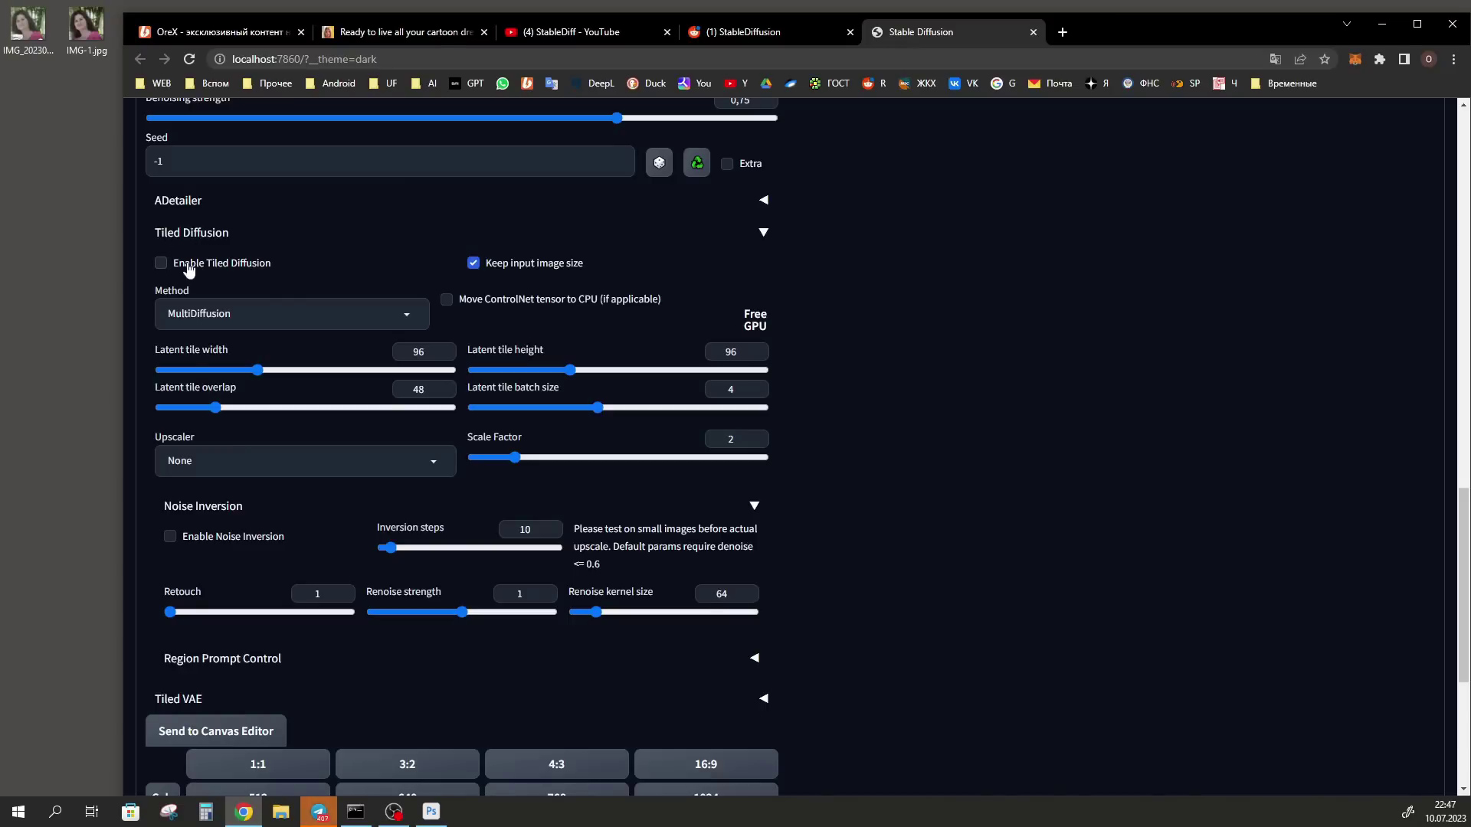
pyautogui.click(257, 314)
pyautogui.click(264, 356)
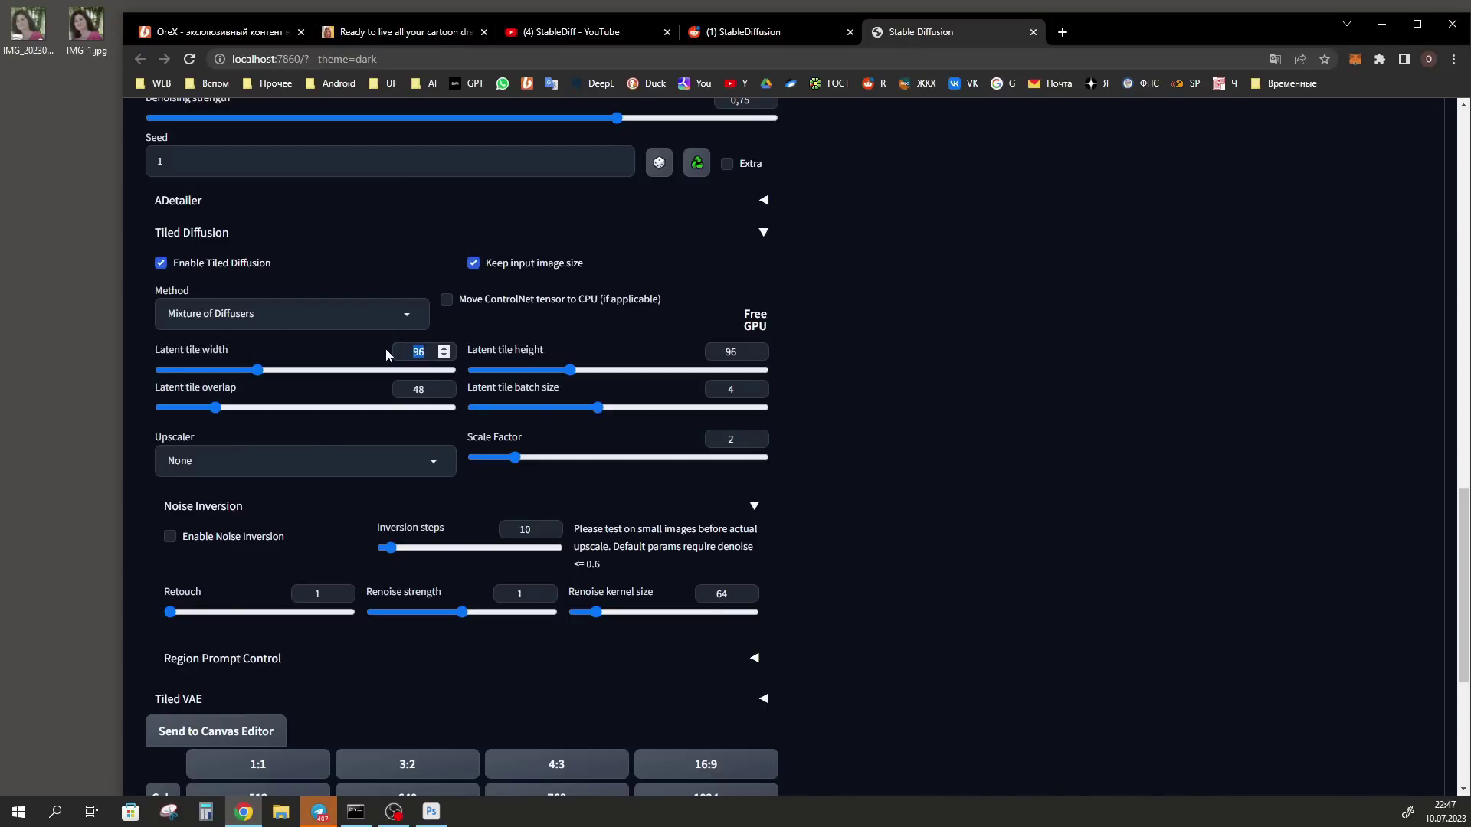
# Set the Tiled Diffusion latent tile width and height to 64, the tile overlap to 32 and the tile batch size to 8.
pyautogui.write('64')
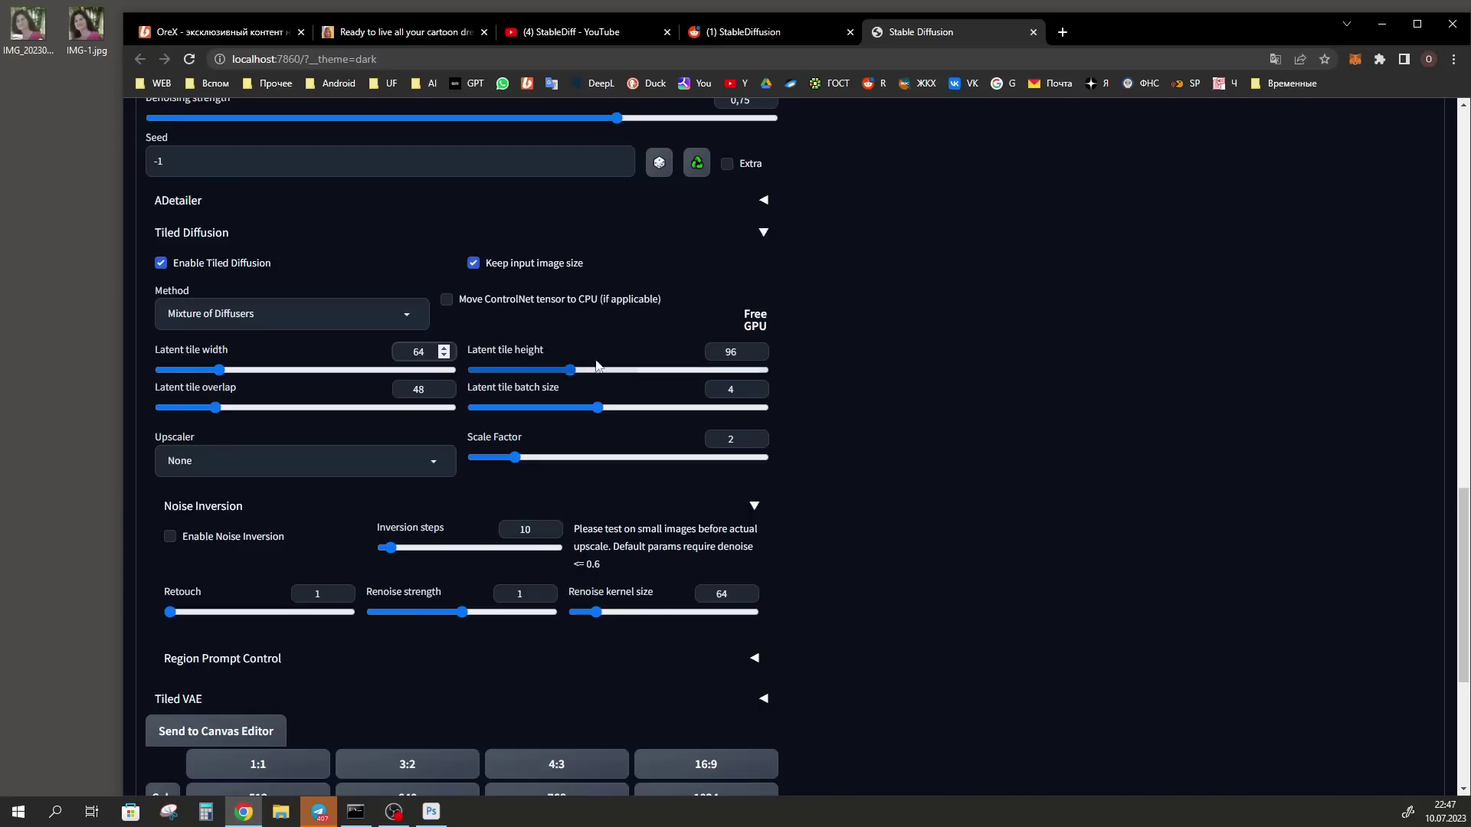
pyautogui.doubleClick(725, 351)
pyautogui.write('64')
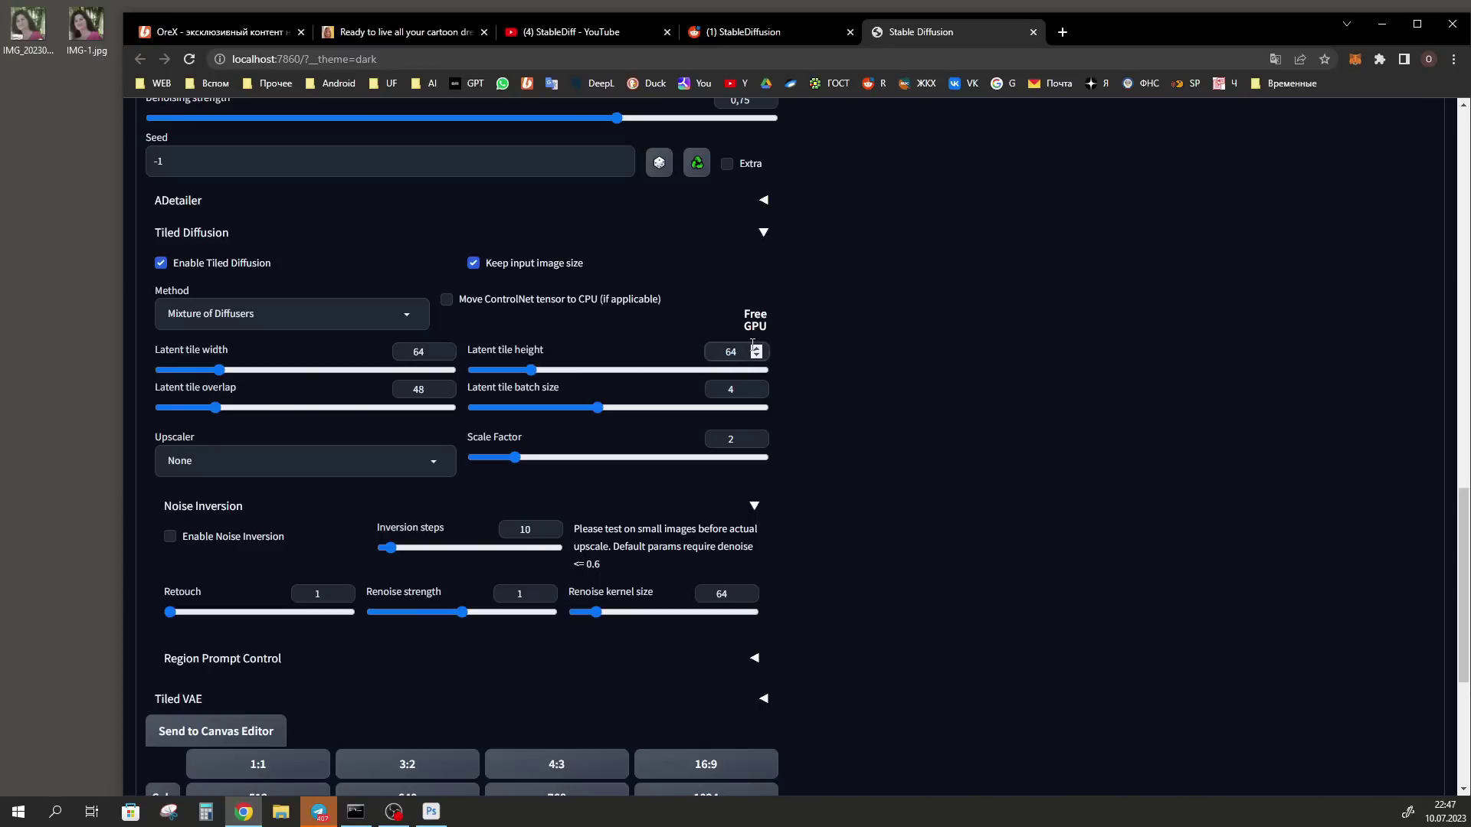
pyautogui.doubleClick(429, 389)
pyautogui.write('32')
pyautogui.doubleClick(730, 389)
pyautogui.write('8')
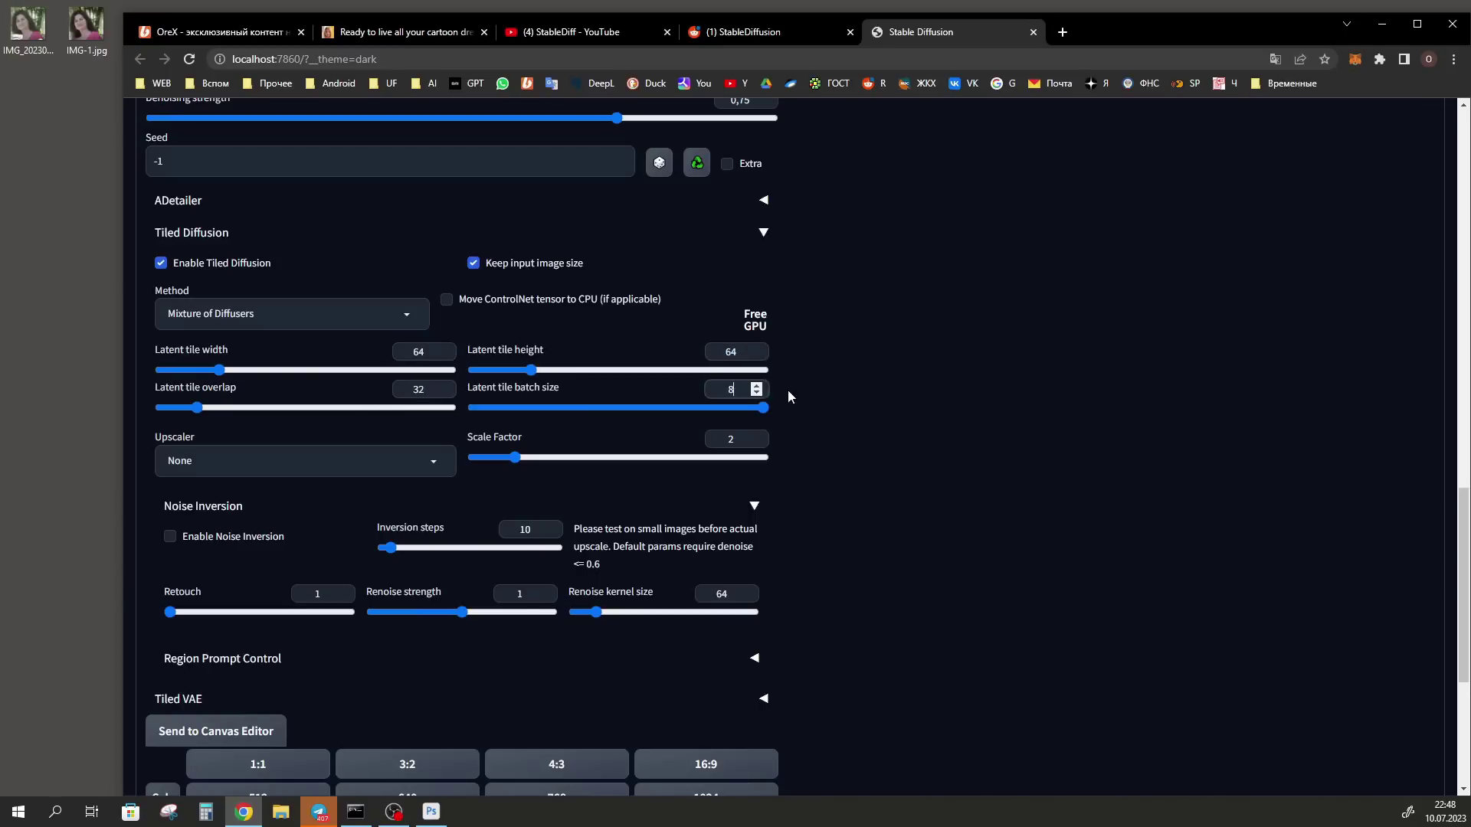
# Enable Tiled VAE and set its Encoder Tile Size to 1408.
pyautogui.scroll(-2, 187, 310)
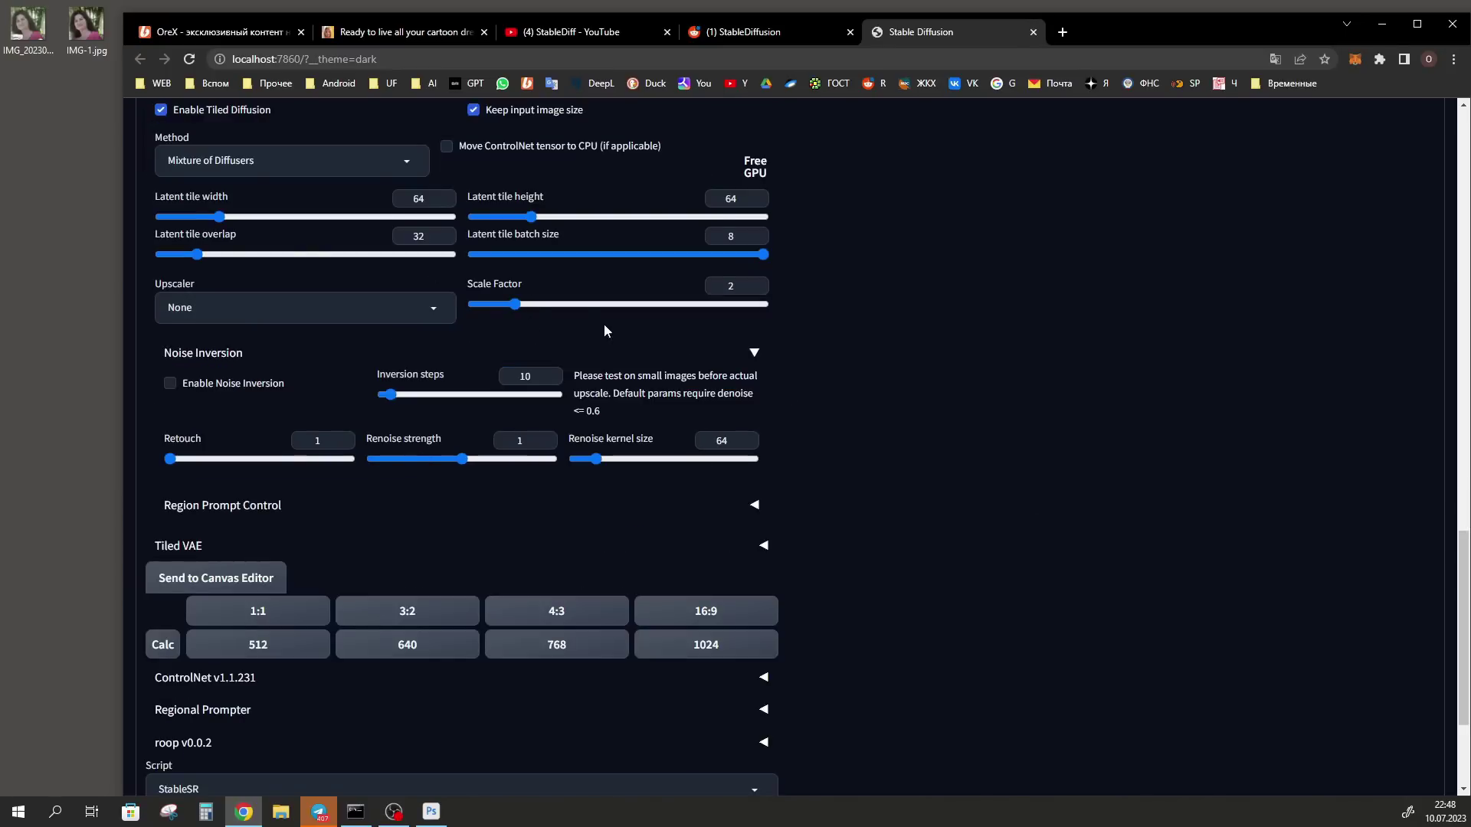
pyautogui.scroll(-2, 605, 331)
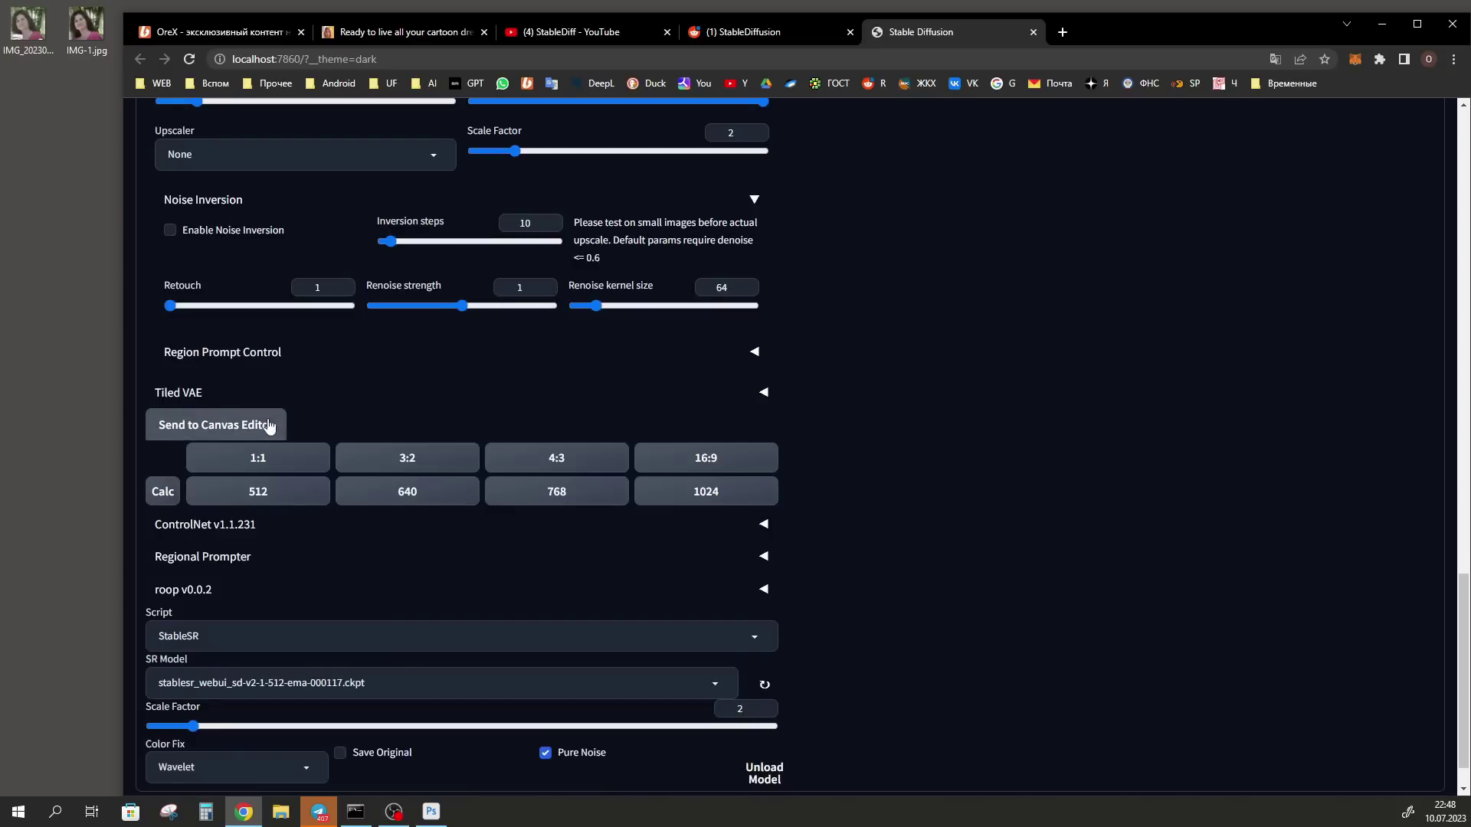
pyautogui.click(180, 392)
pyautogui.scroll(-1, 170, 323)
pyautogui.click(169, 351)
pyautogui.click(220, 407)
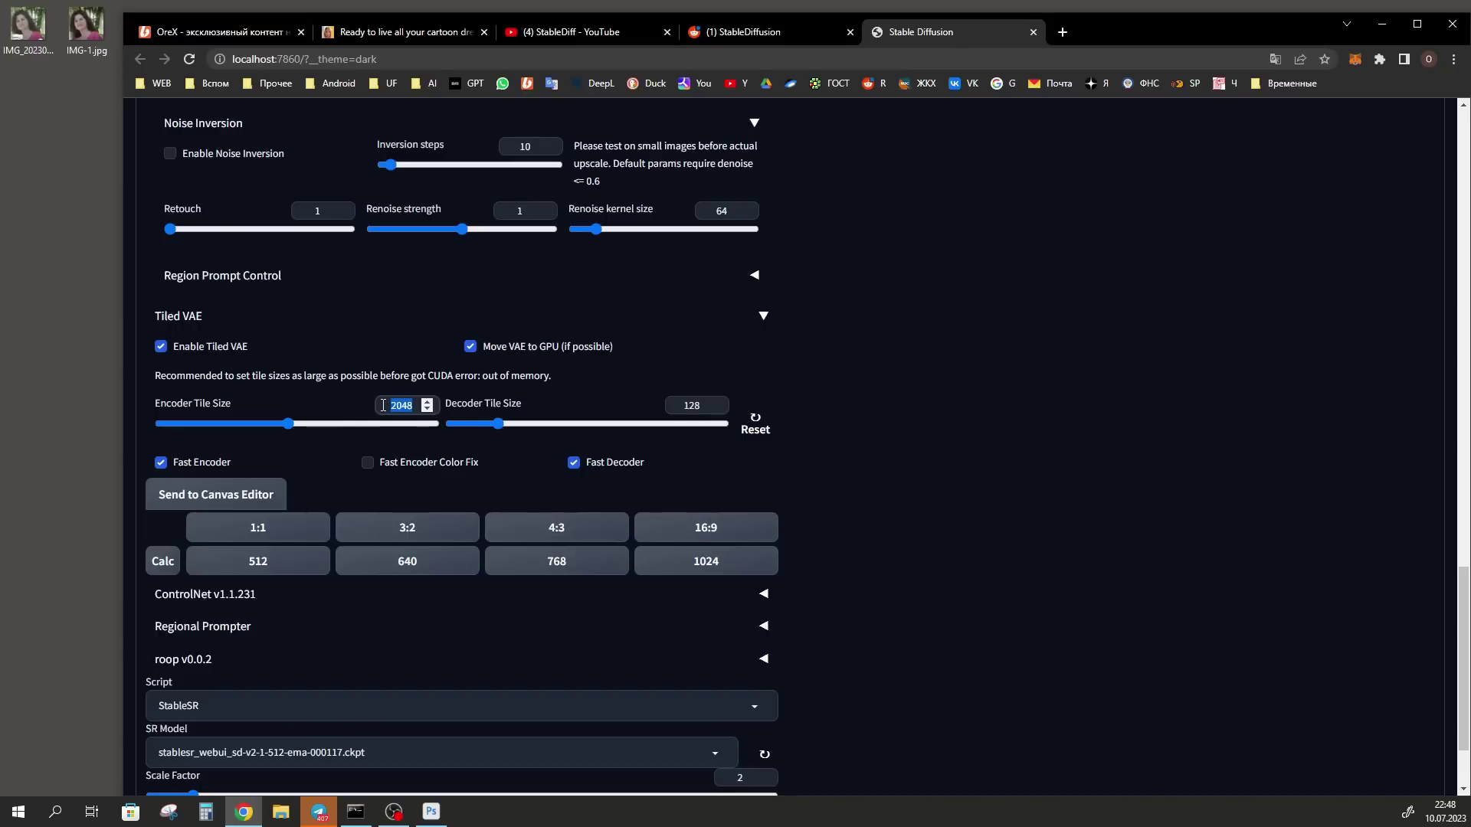
pyautogui.write('1400')
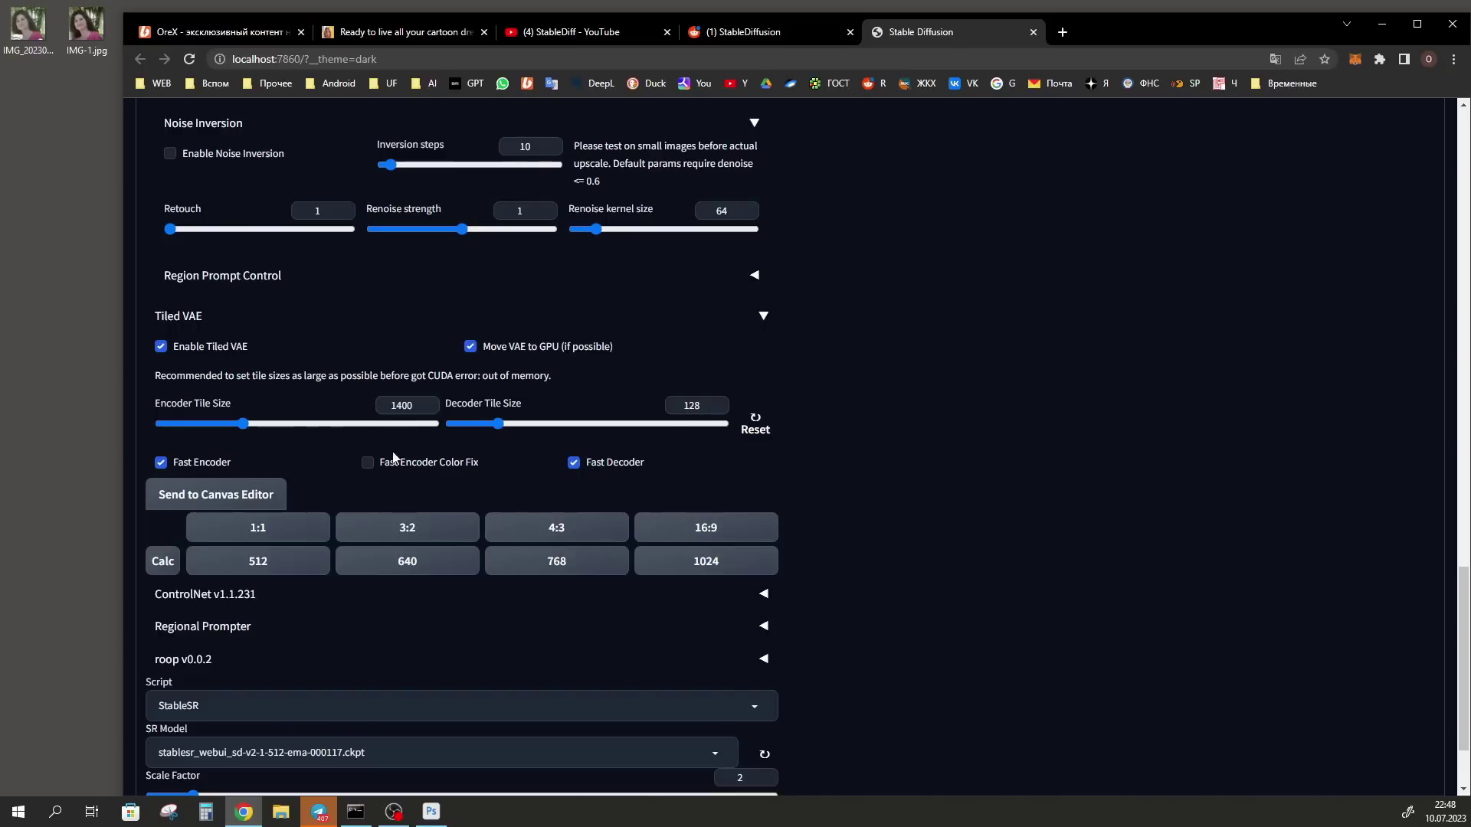
pyautogui.click(427, 403)
pyautogui.click(426, 409)
pyautogui.click(427, 409)
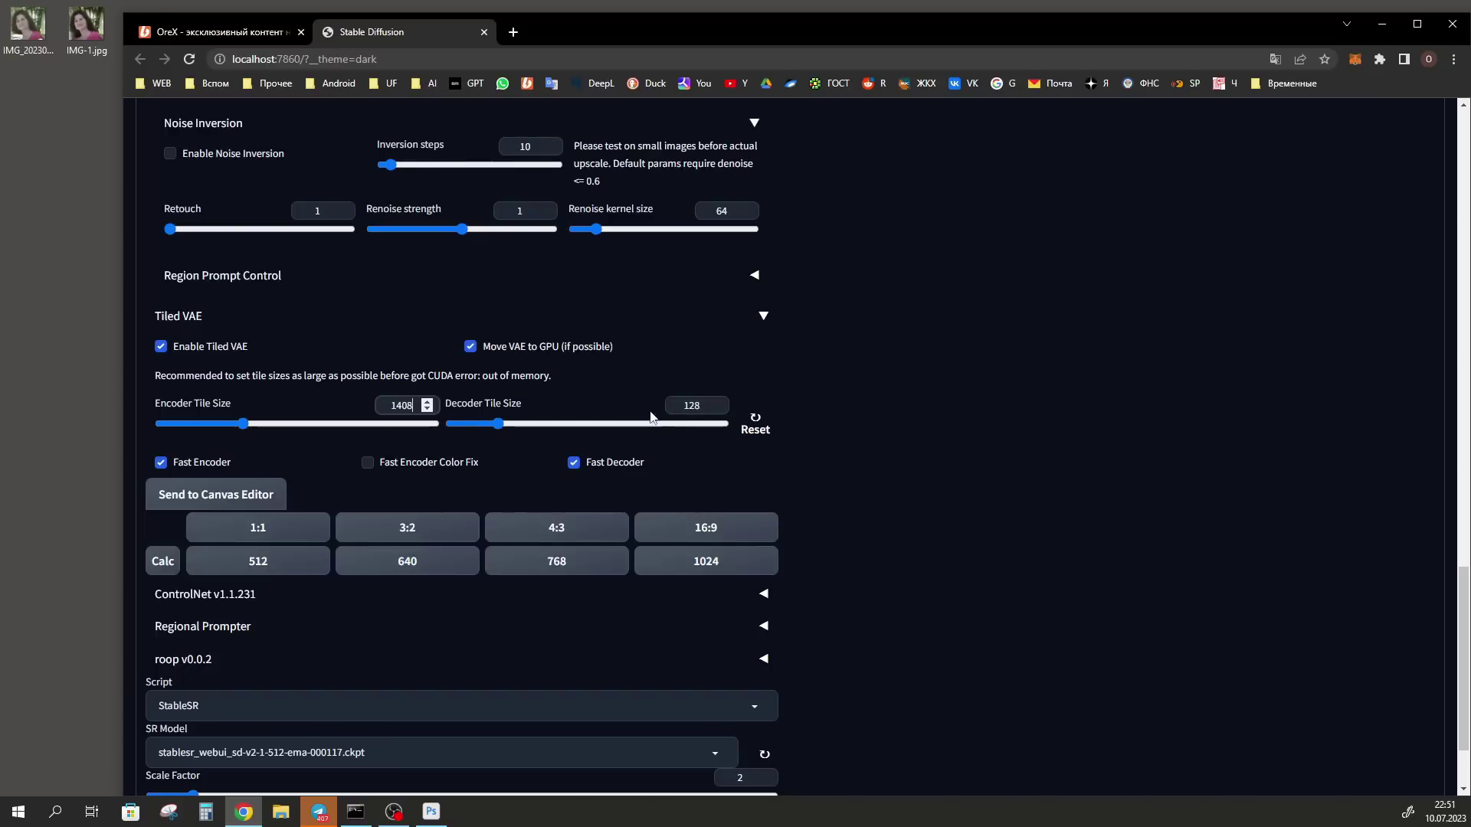
# Generate the upscaled portrait at StableSR scale factor 2 and save the result to the desktop.
pyautogui.doubleClick(681, 411)
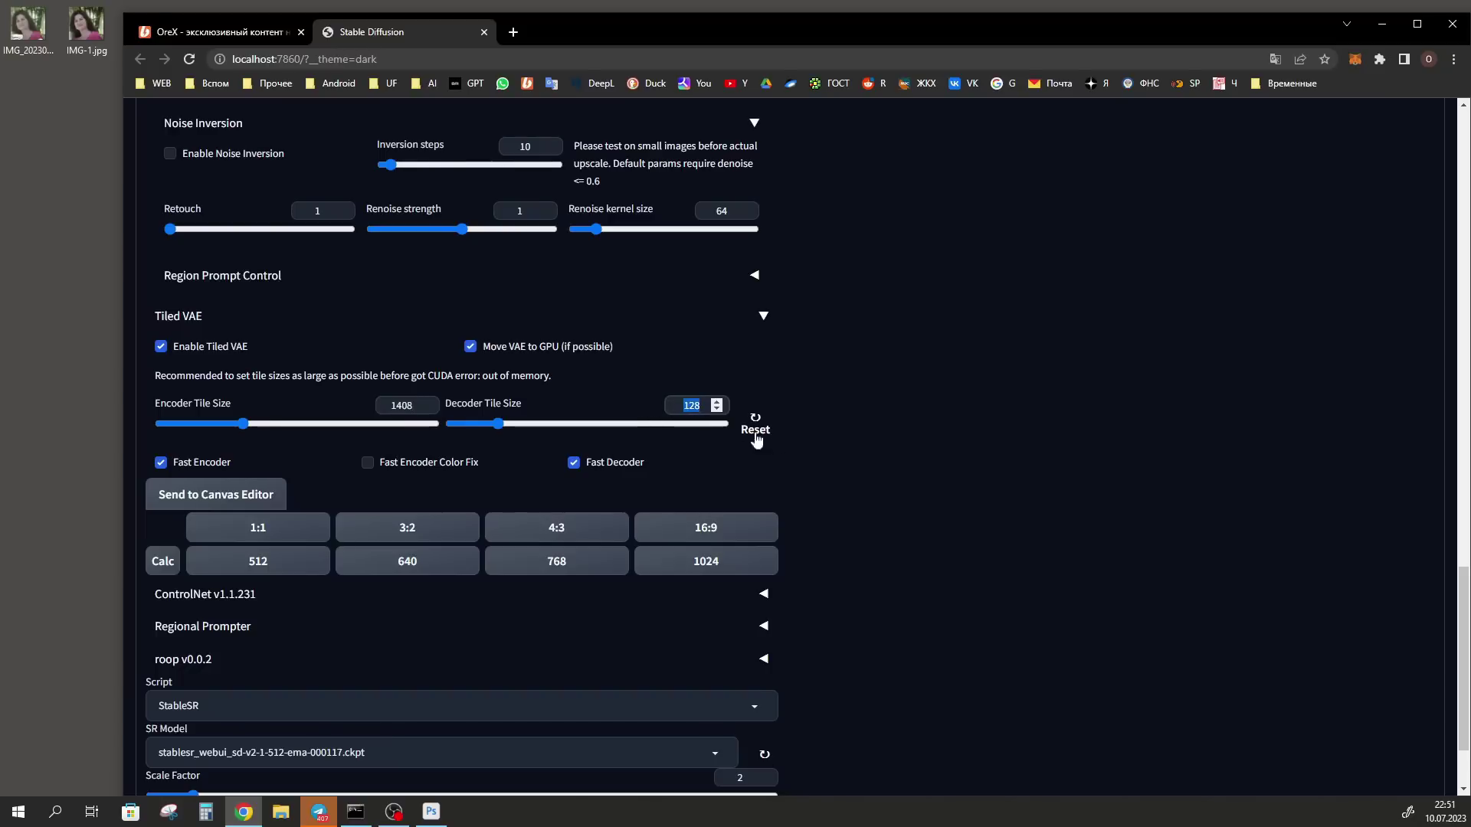
pyautogui.scroll(2, 1106, 522)
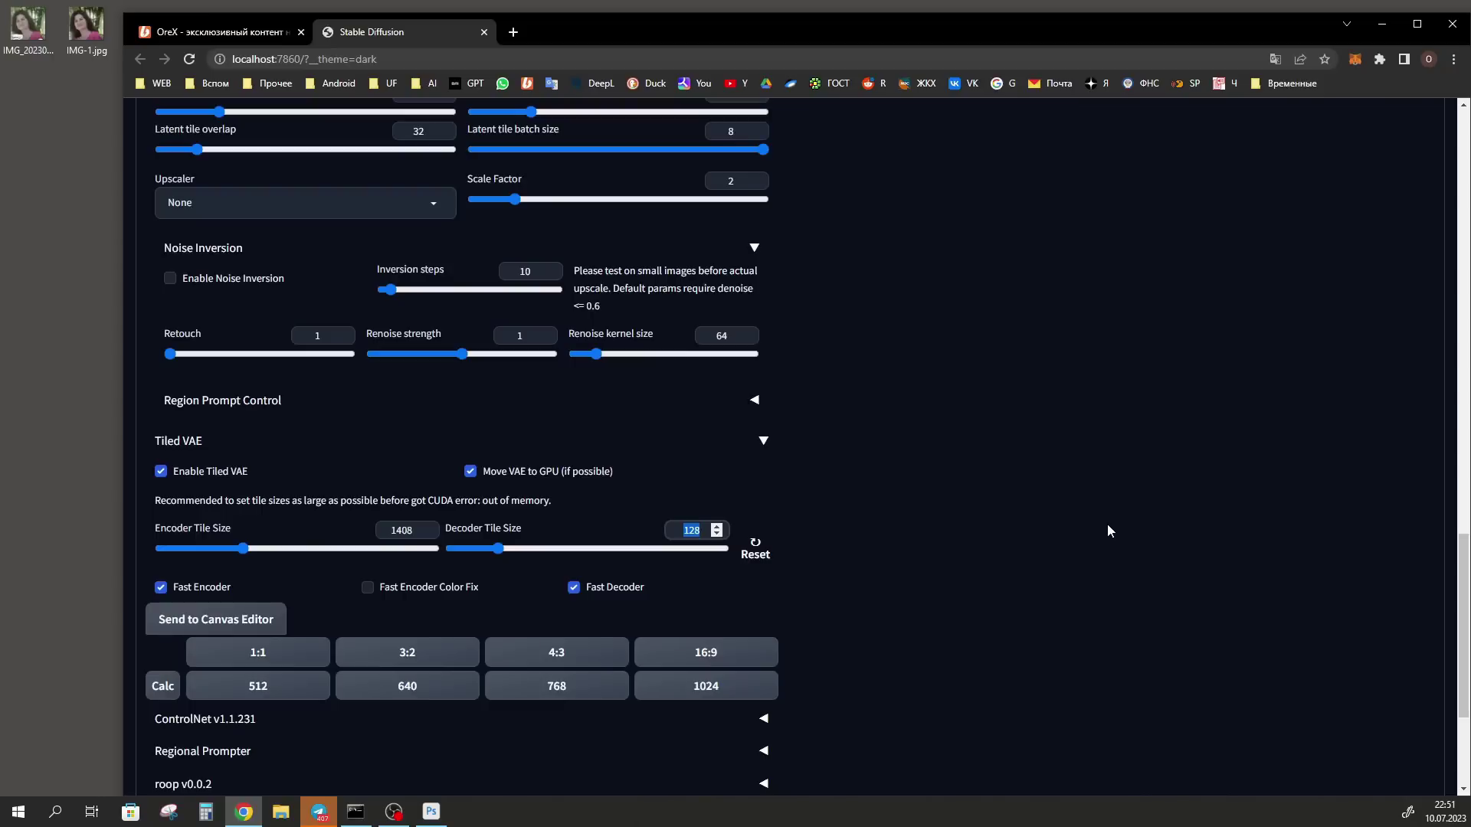
pyautogui.scroll(15, 1106, 530)
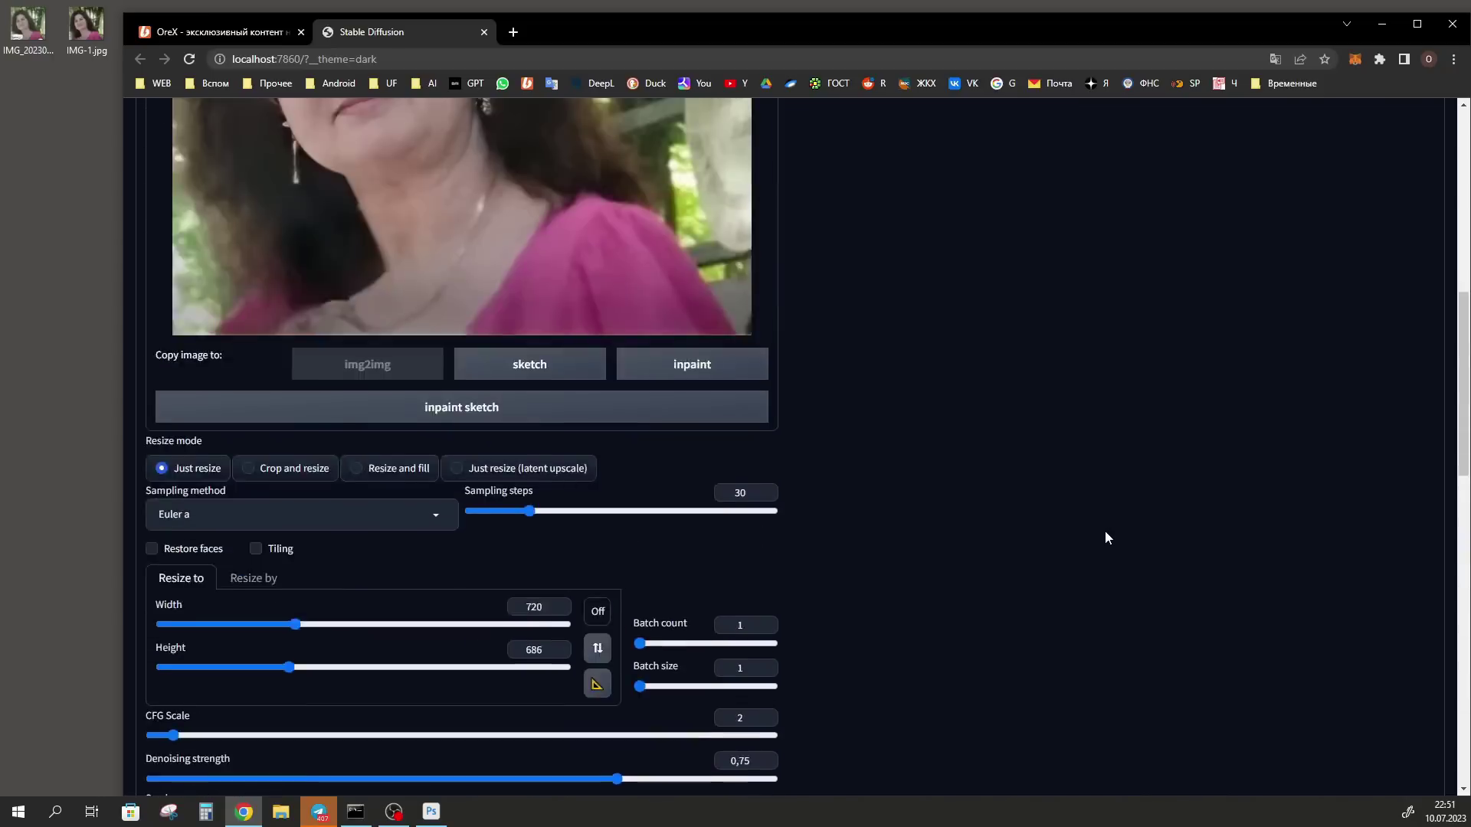
pyautogui.click(1339, 230)
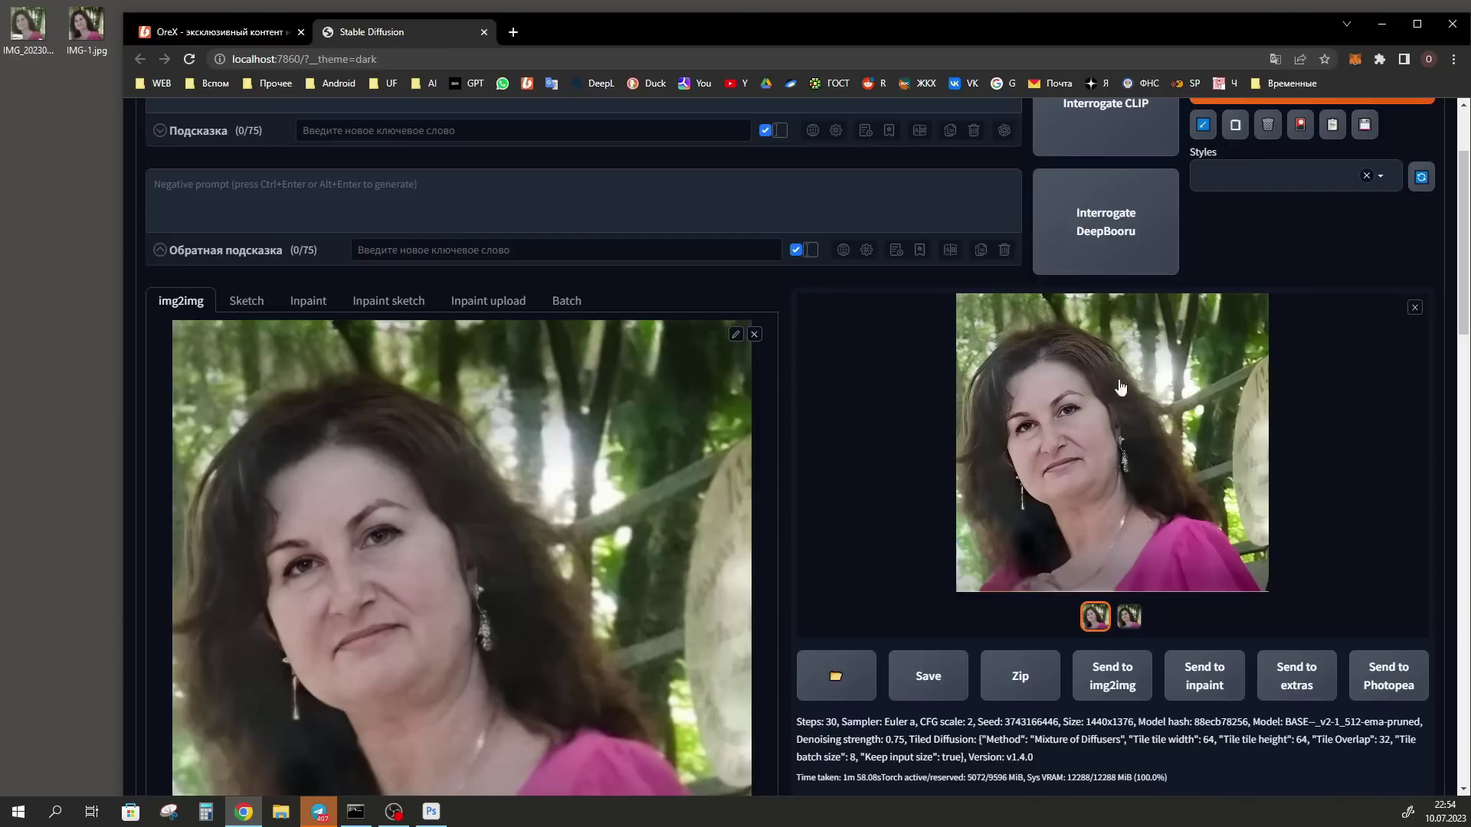
pyautogui.scroll(-1, 1057, 497)
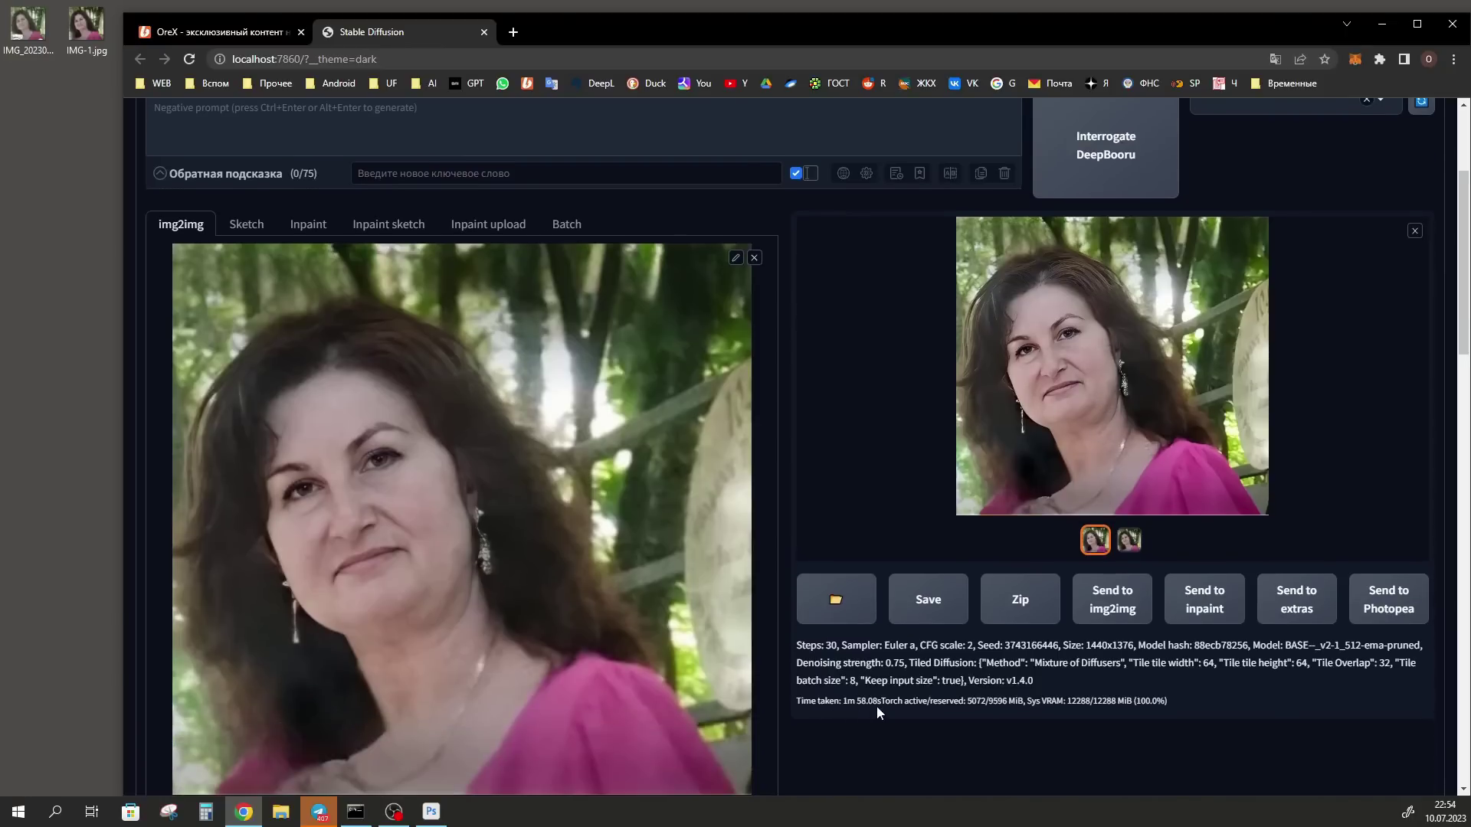
pyautogui.moveTo(1021, 475); pyautogui.dragTo(17, 100)
pyautogui.scroll(1, 1092, 547)
# Raise the StableSR Scale Factor for a 2160x2064 output, generate the portrait again and save that result to the desktop.
pyautogui.scroll(-20, 1069, 530)
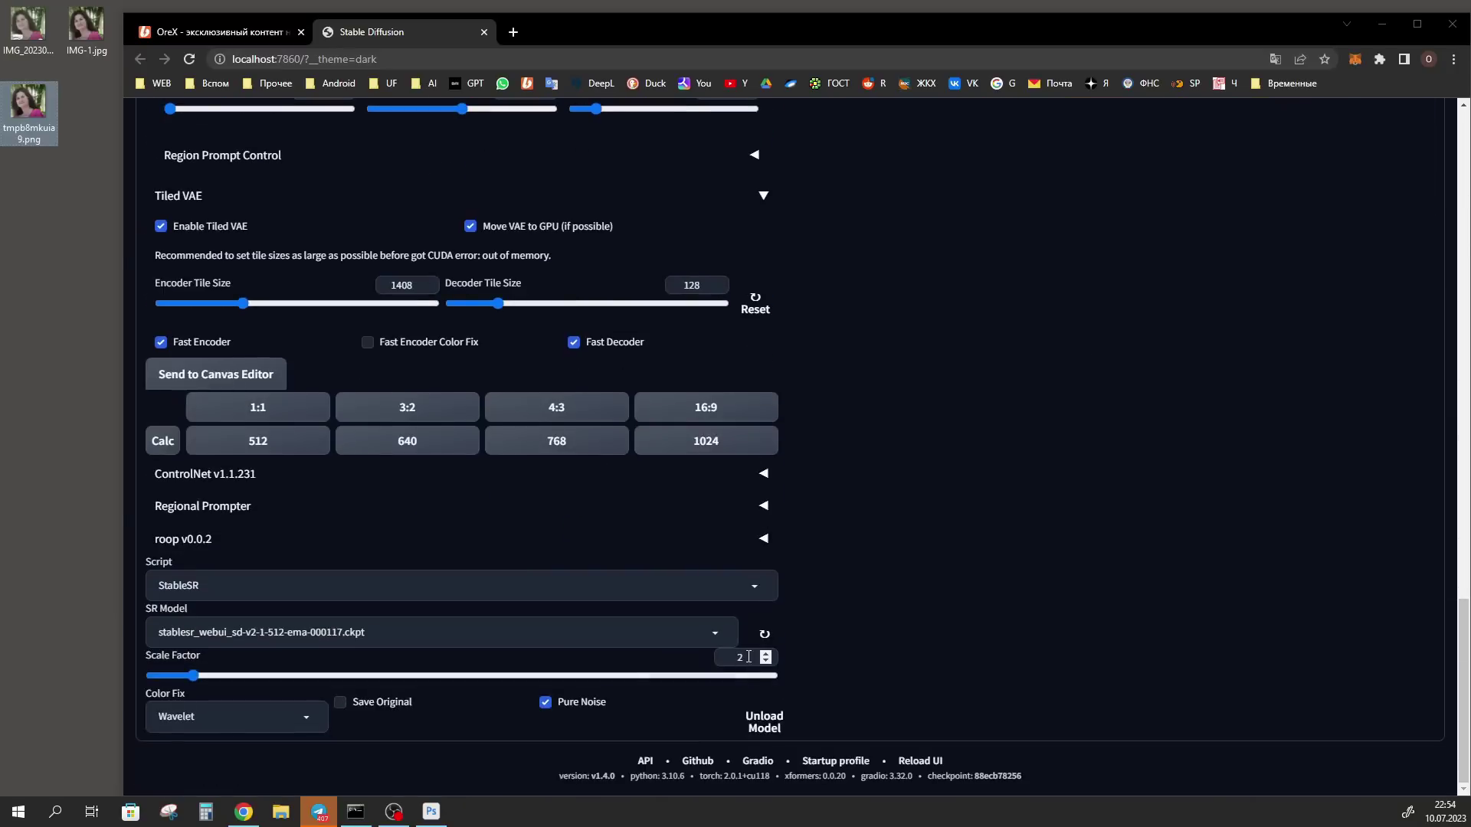
pyautogui.moveTo(749, 657); pyautogui.dragTo(726, 653)
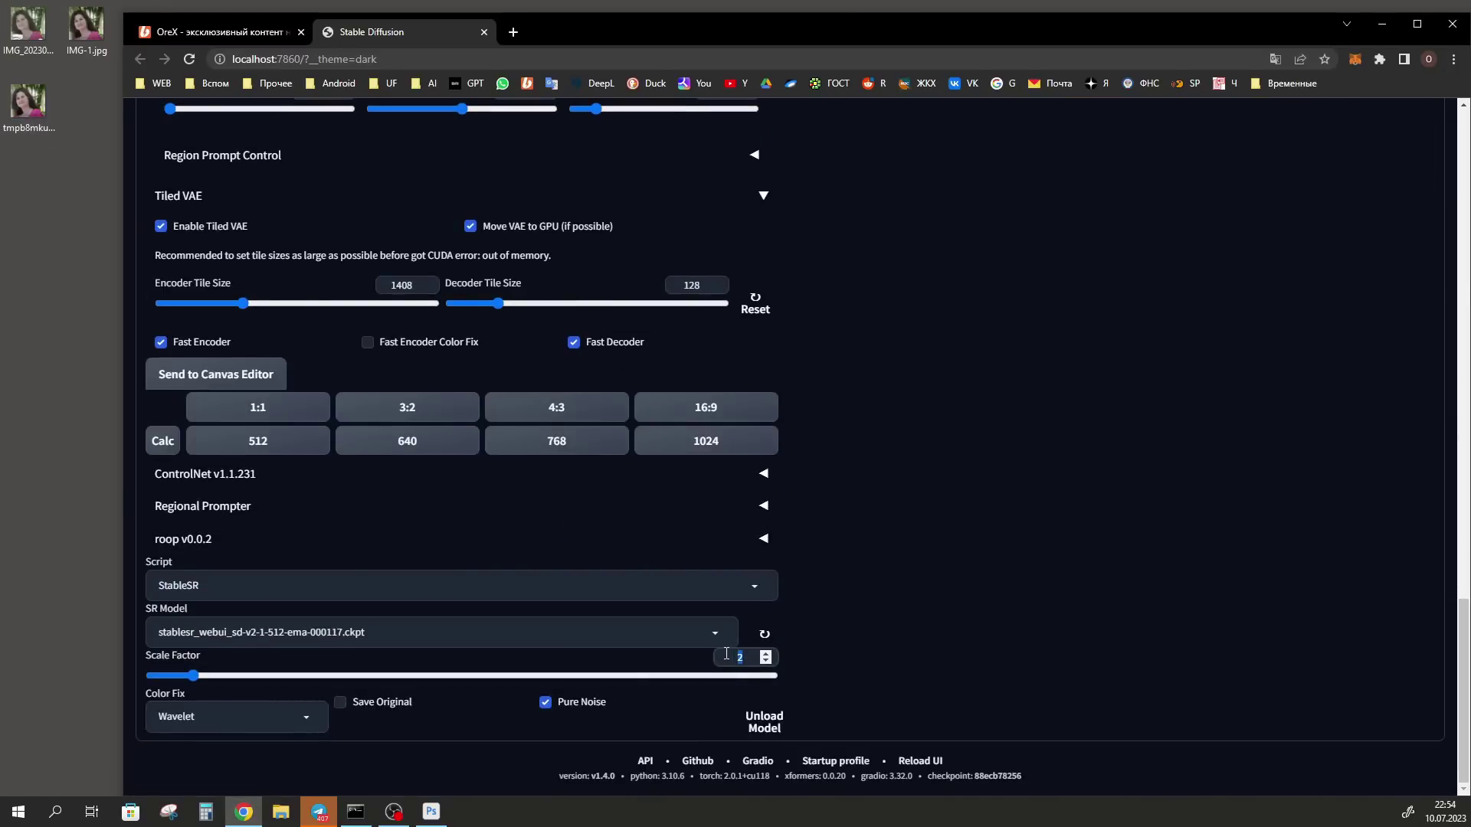
pyautogui.scroll(20, 996, 444)
pyautogui.click(1267, 233)
pyautogui.scroll(-4, 1043, 462)
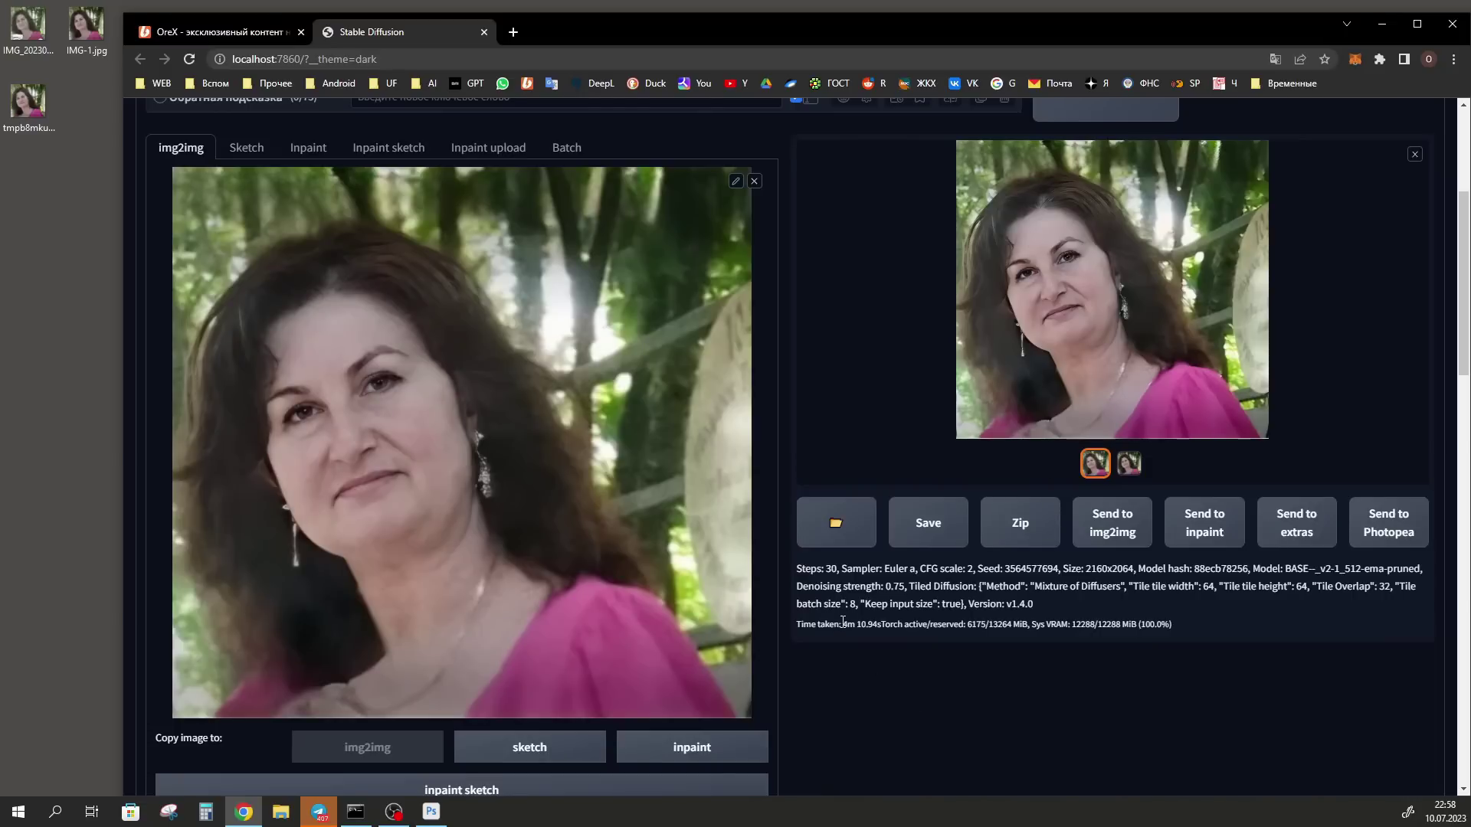
pyautogui.moveTo(50, 116); pyautogui.dragTo(86, 95)
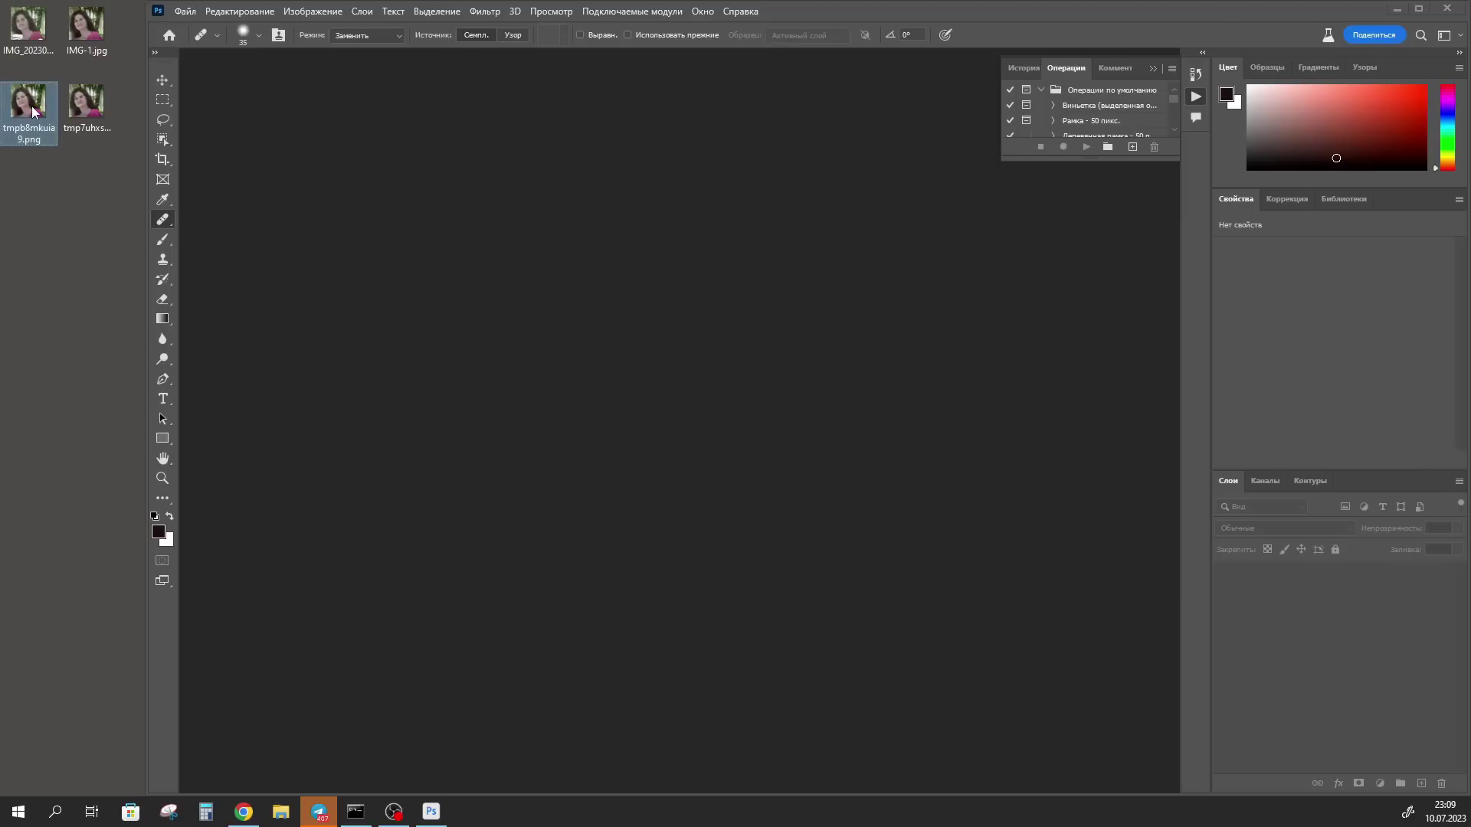
# Switch to Photoshop, open tmpb8mkuia9.png and place the larger upscaled portrait over it as a layer matching the canvas.
pyautogui.moveTo(32, 111); pyautogui.dragTo(564, 362)
pyautogui.press('i')
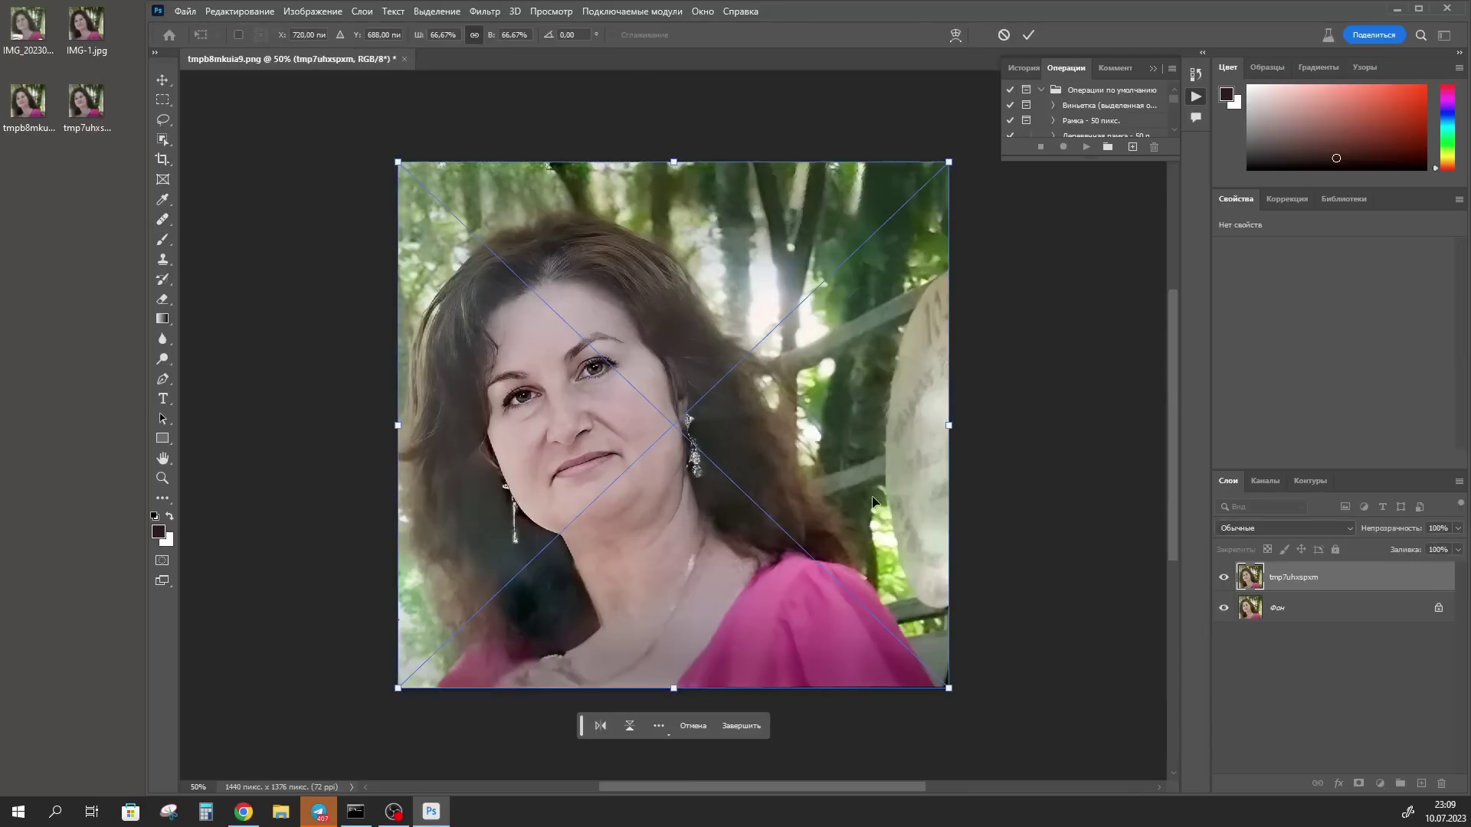
pyautogui.click(1027, 34)
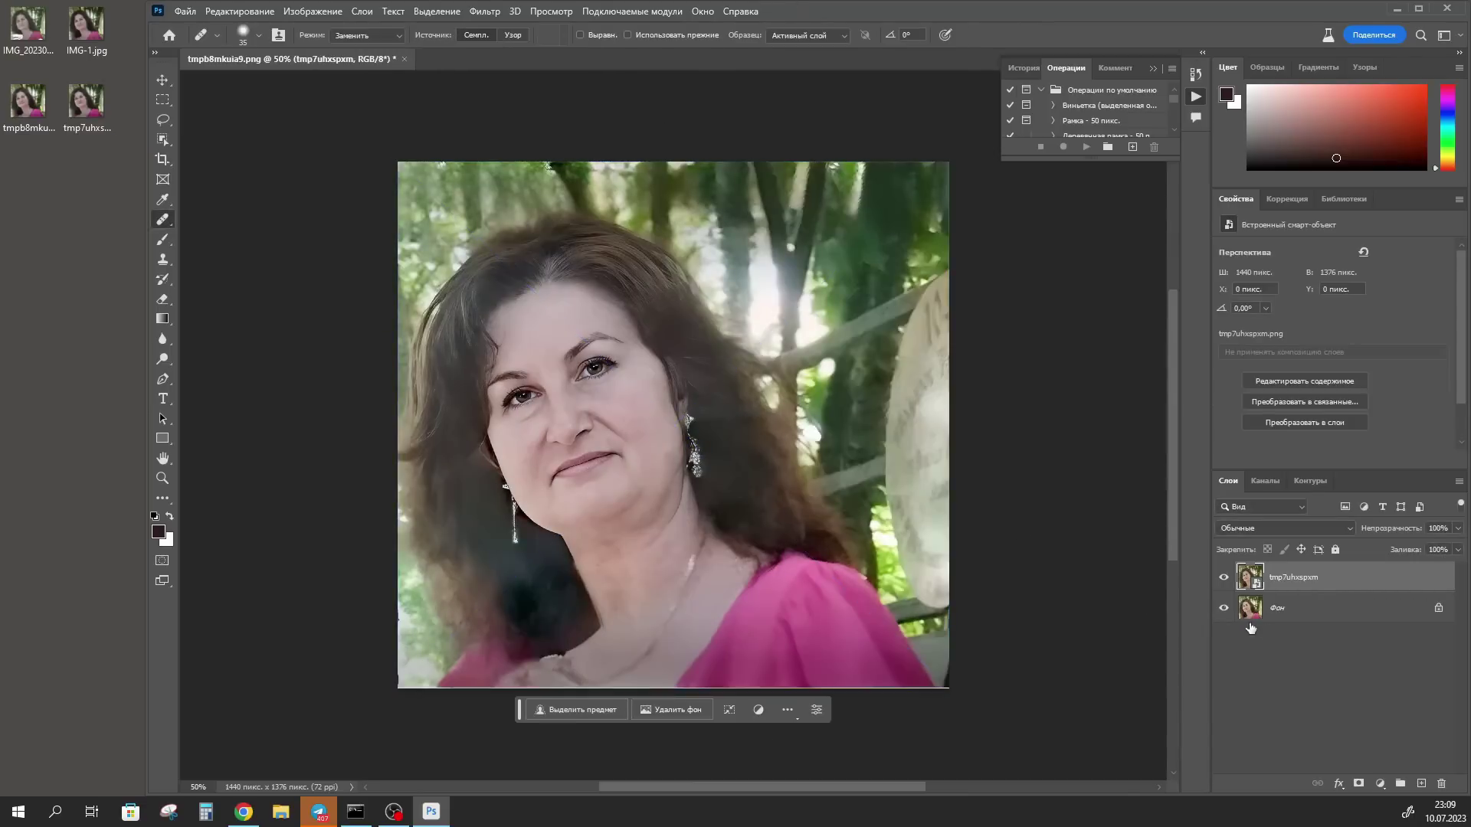
# Unlock the background layer, move it above the placed portrait and add a layer mask to it.
pyautogui.click(1438, 608)
pyautogui.moveTo(1316, 619); pyautogui.dragTo(1326, 577)
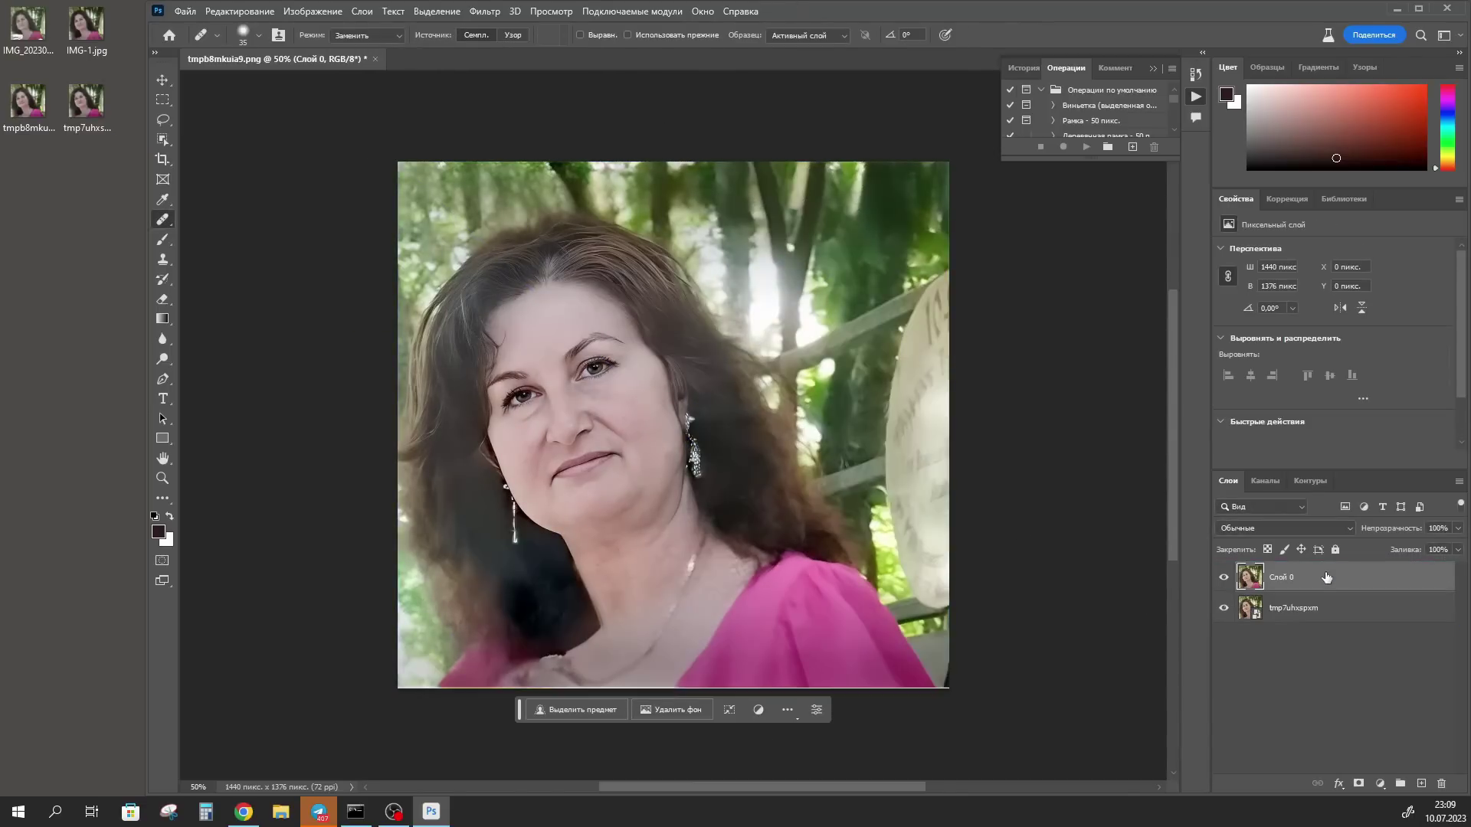
pyautogui.click(1359, 785)
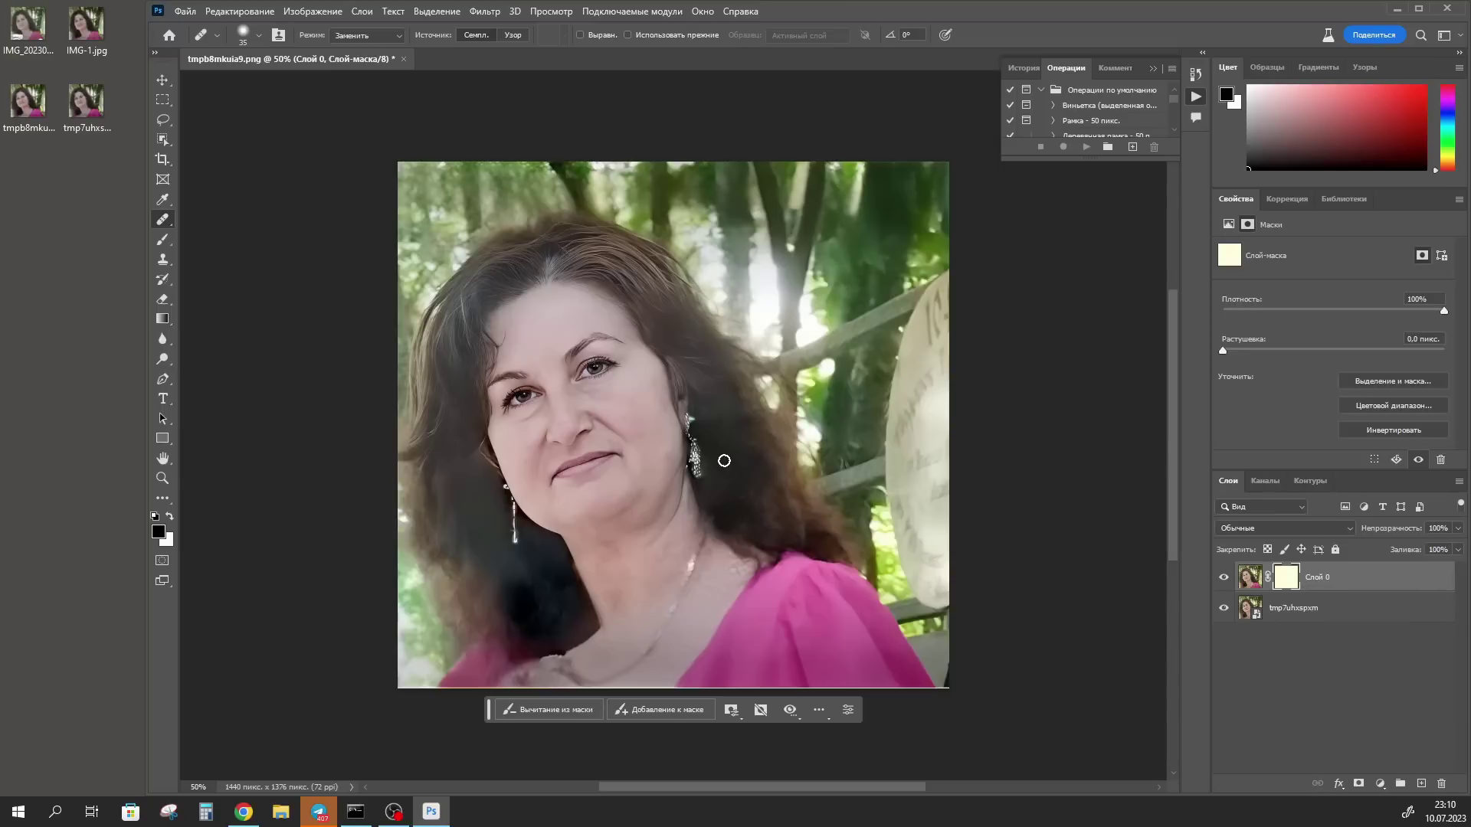
# Paint black on the Слой 0 mask over both eyes with the Brush to reveal the eyes of the layer below.
pyautogui.press('b')
pyautogui.moveTo(630, 344)
pyautogui.mouseDown()
pyautogui.moveTo(642, 369)
pyautogui.moveTo(584, 361)
pyautogui.mouseUp()
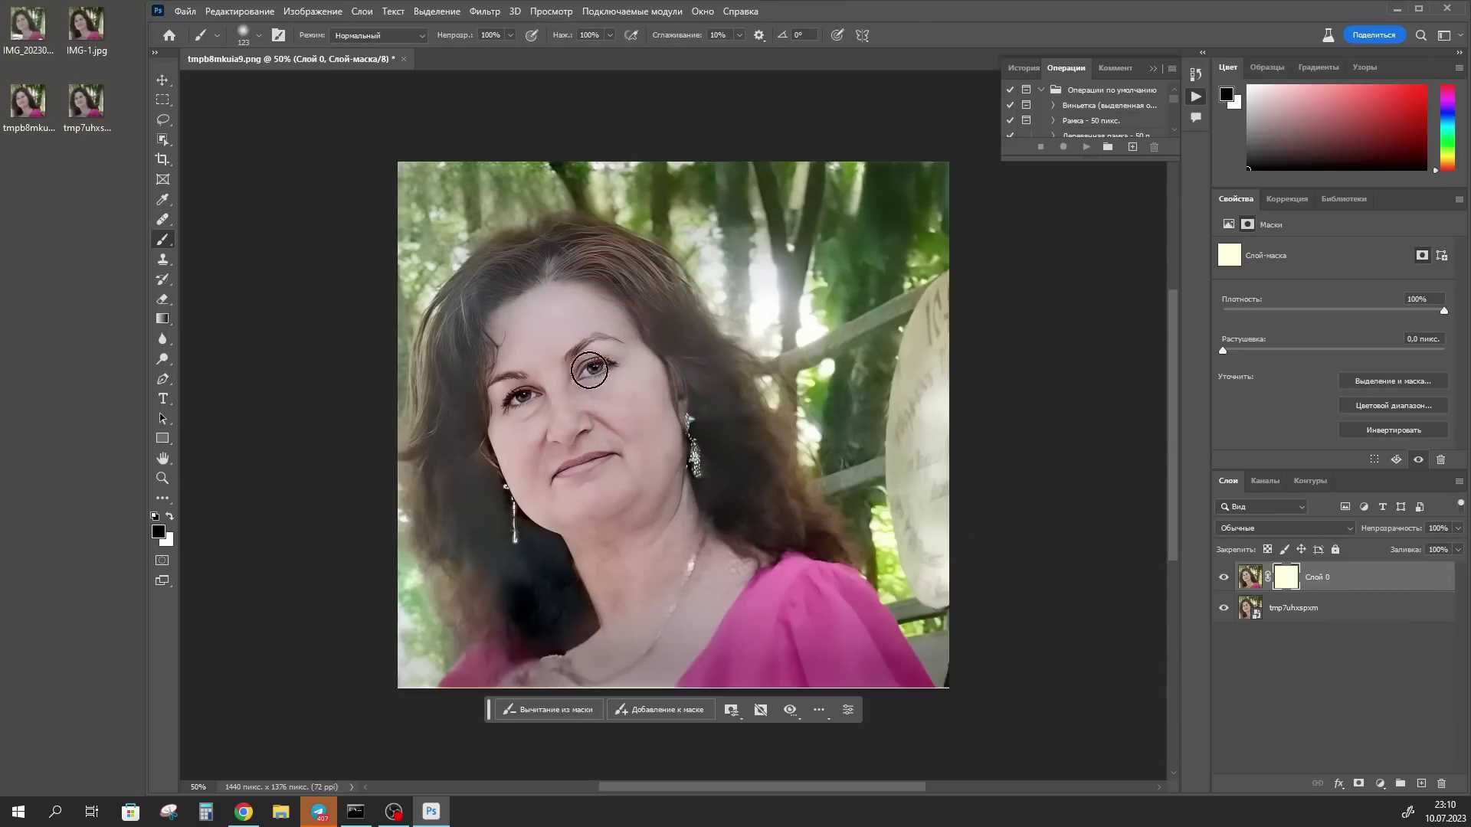
pyautogui.scroll(3, 584, 362)
pyautogui.scroll(3, 599, 365)
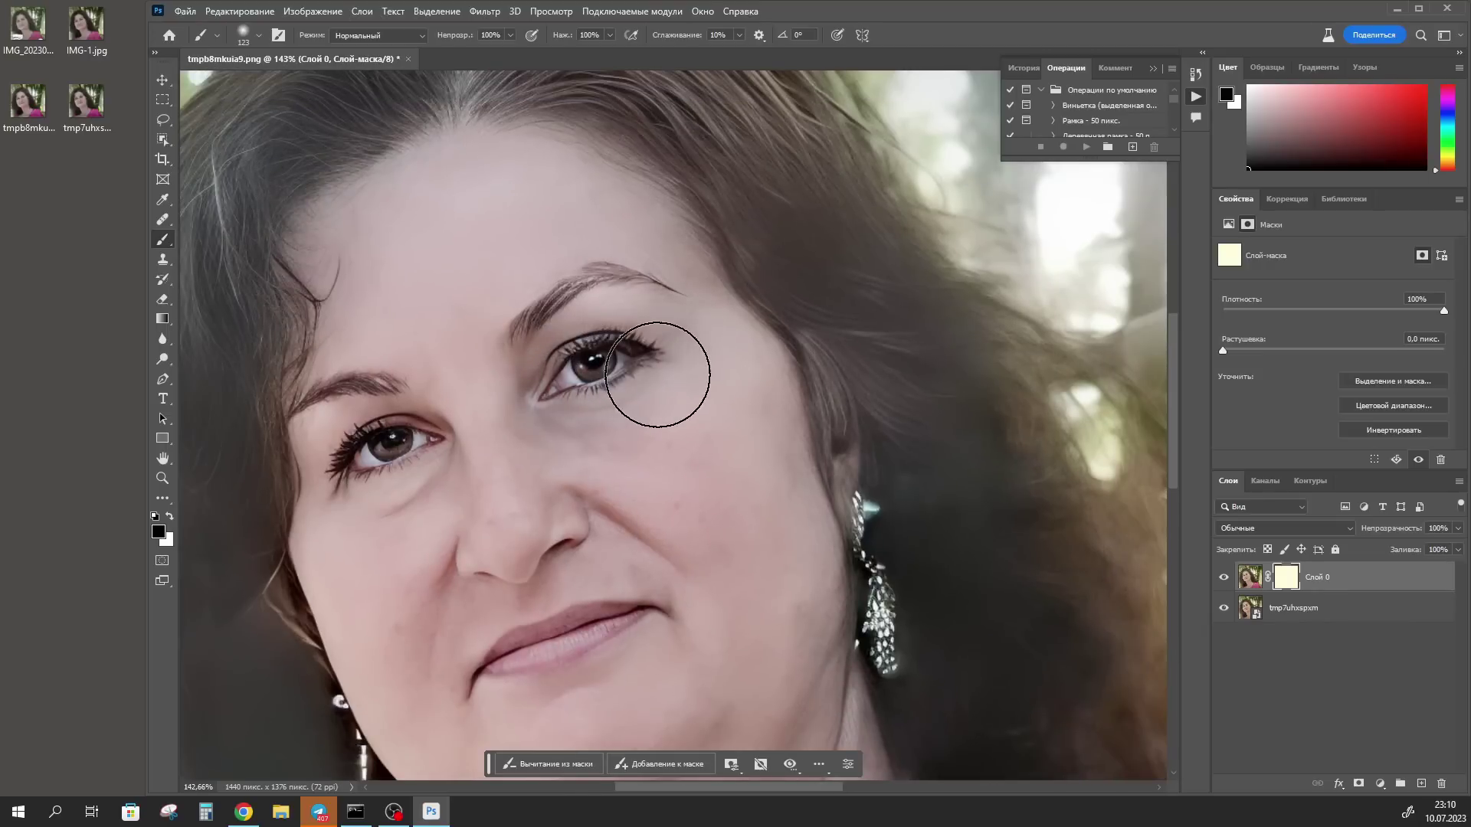
pyautogui.moveTo(416, 437); pyautogui.dragTo(394, 450)
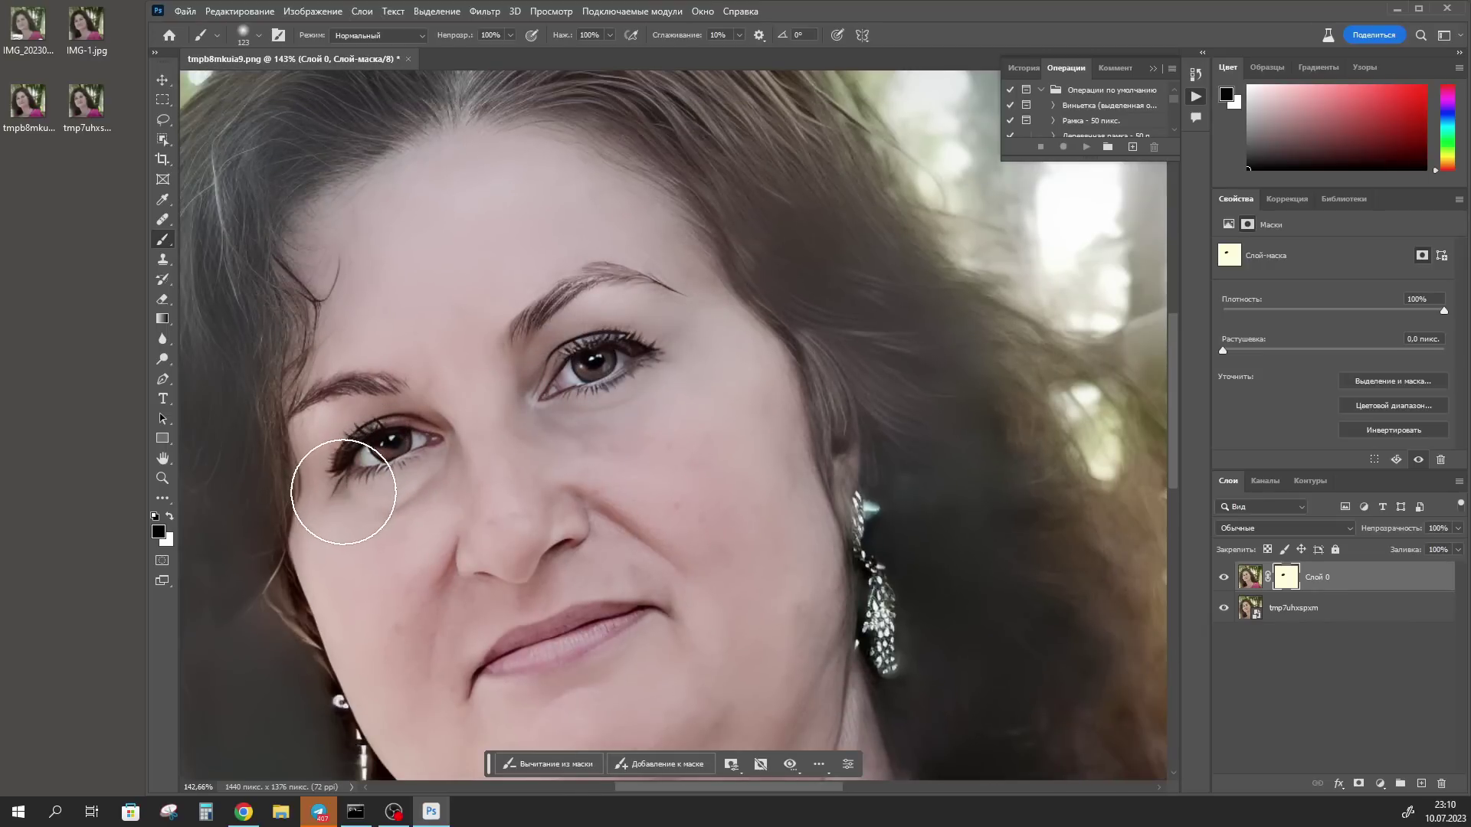
# Paint over the lace trim at the dress neckline with the Remove tool to erase it.
pyautogui.press('j')
pyautogui.scroll(-5, 470, 656)
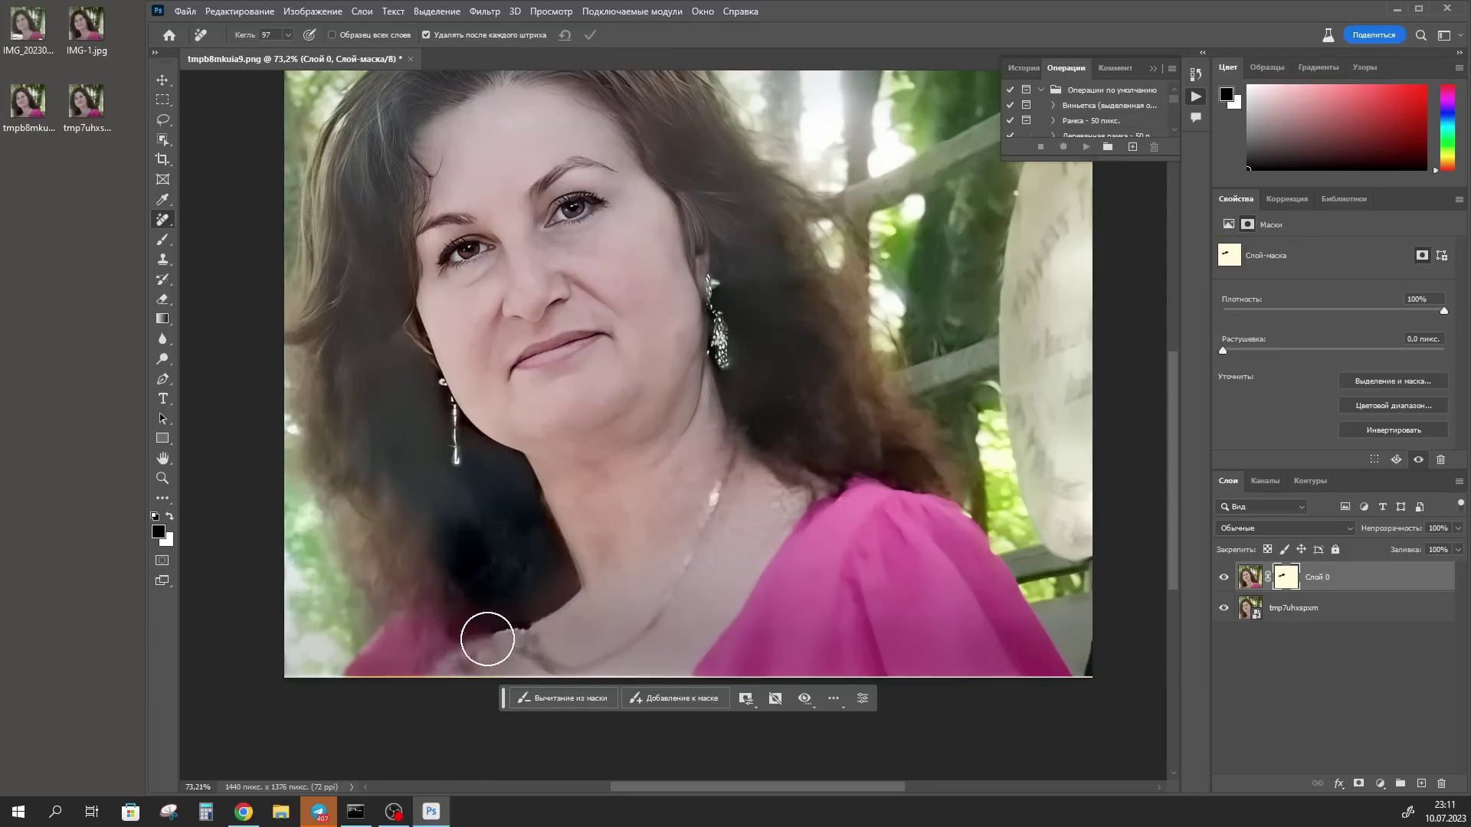
pyautogui.rightClick(167, 226)
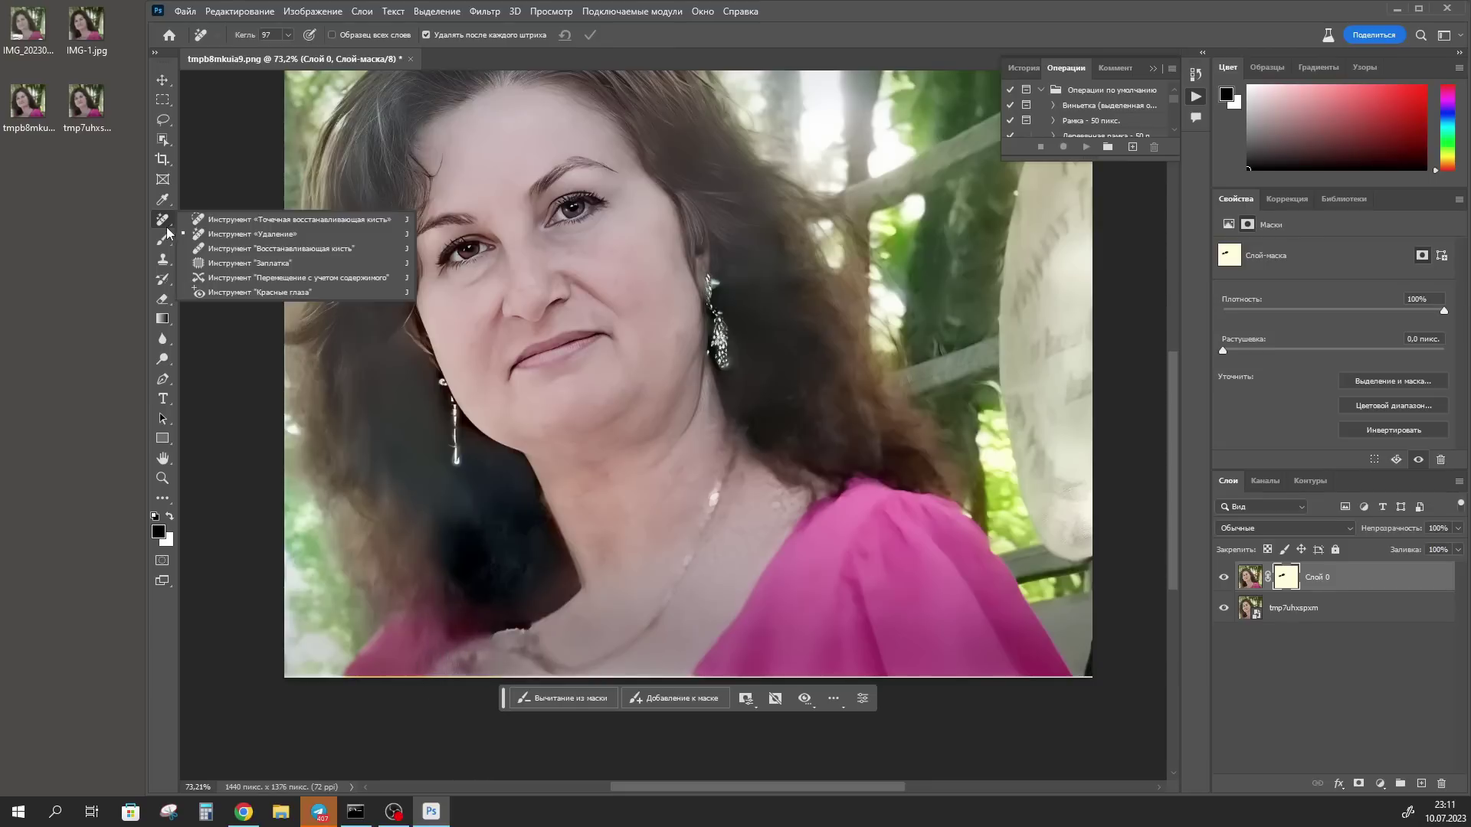
pyautogui.click(257, 235)
pyautogui.moveTo(471, 643)
pyautogui.mouseDown()
pyautogui.moveTo(437, 679)
pyautogui.moveTo(479, 640)
pyautogui.moveTo(458, 677)
pyautogui.mouseUp()
pyautogui.scroll(-2, 575, 628)
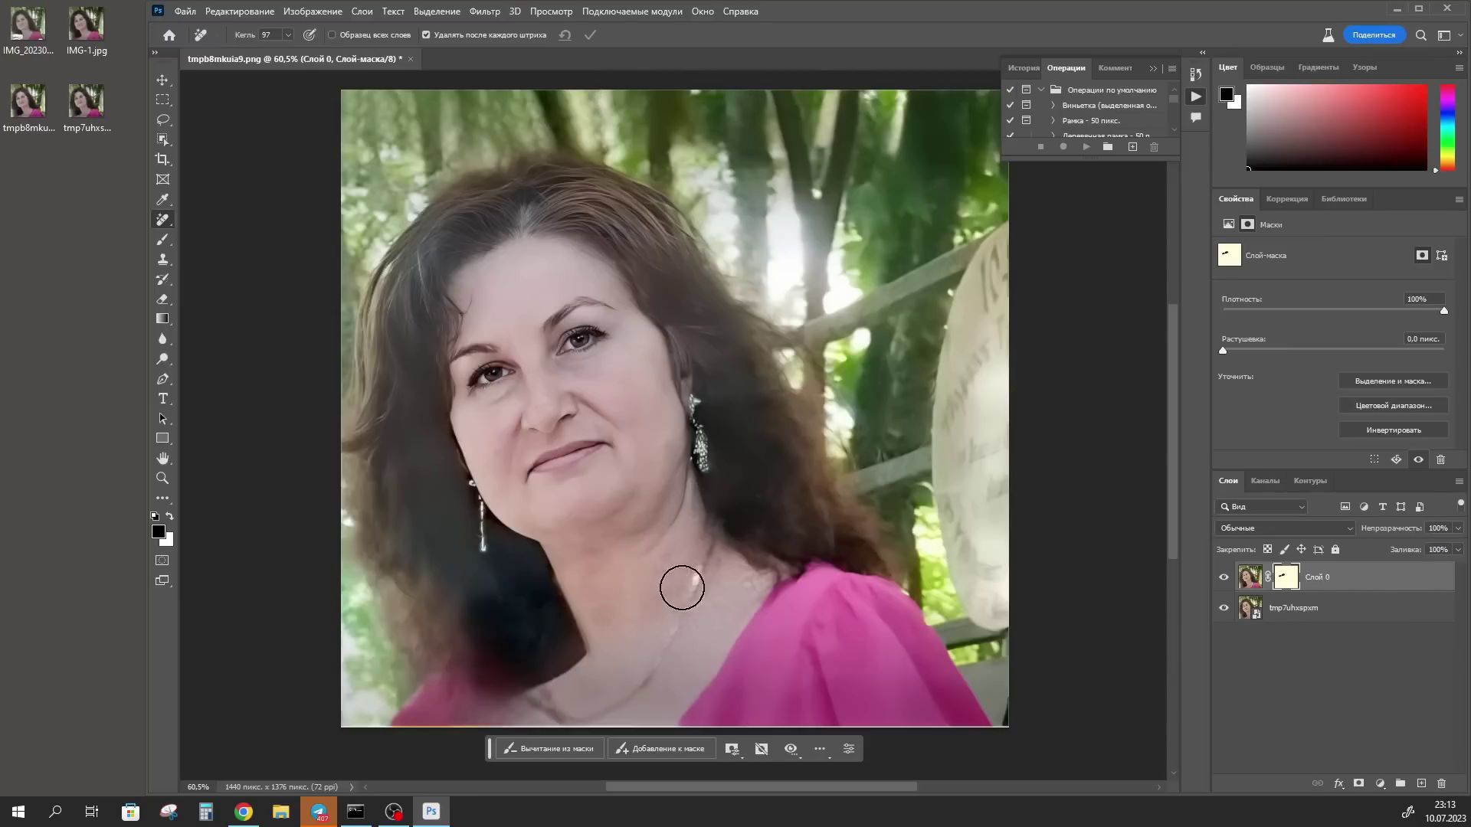
# Make the Слой 0 image active instead of its mask and switch between the Healing Brush and Remove tools for retouching.
pyautogui.hotkey('ctrl', '2')
pyautogui.hotkey('shift', 'j')
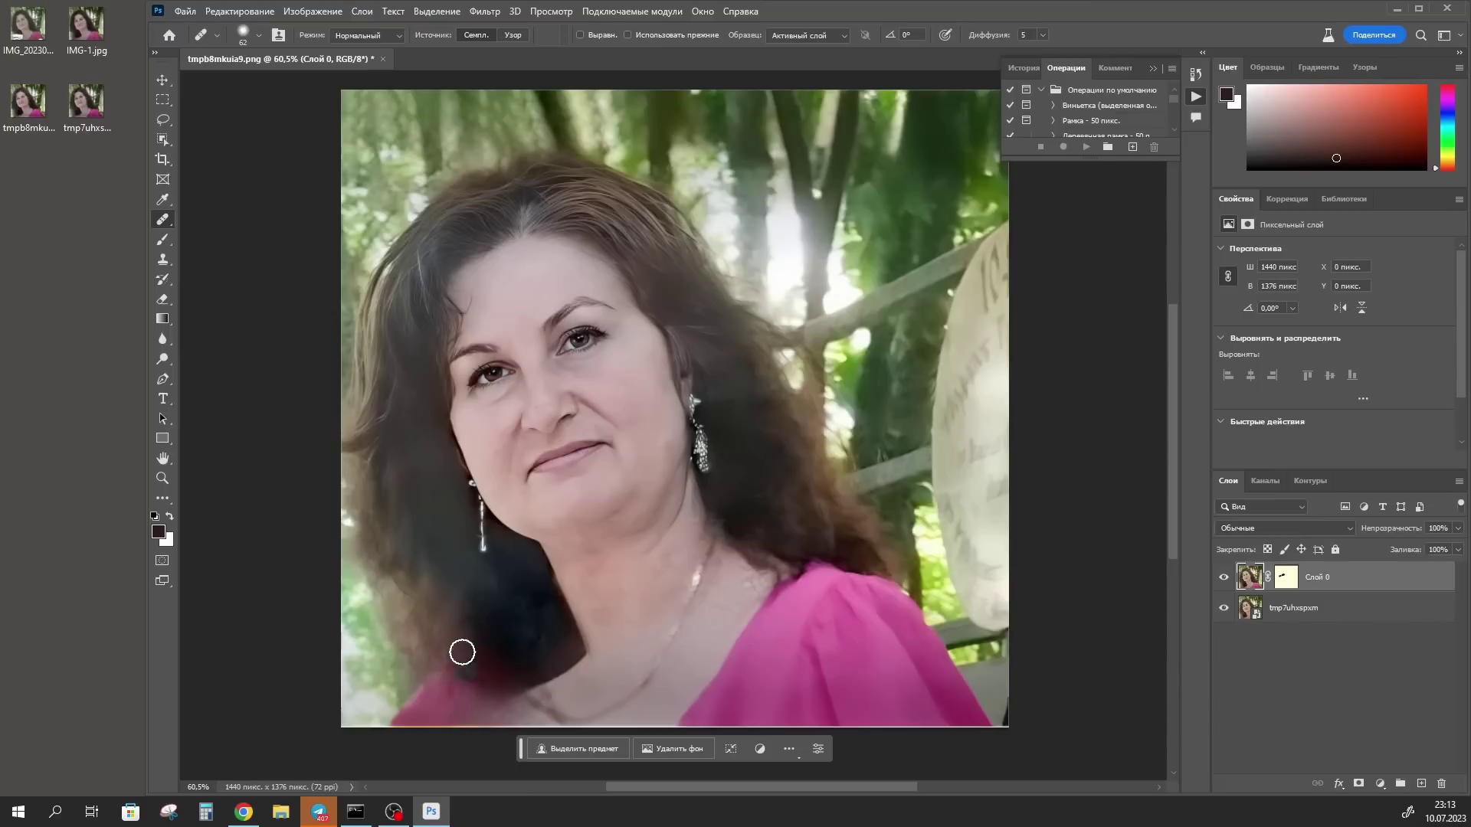
pyautogui.rightClick(163, 227)
pyautogui.click(282, 248)
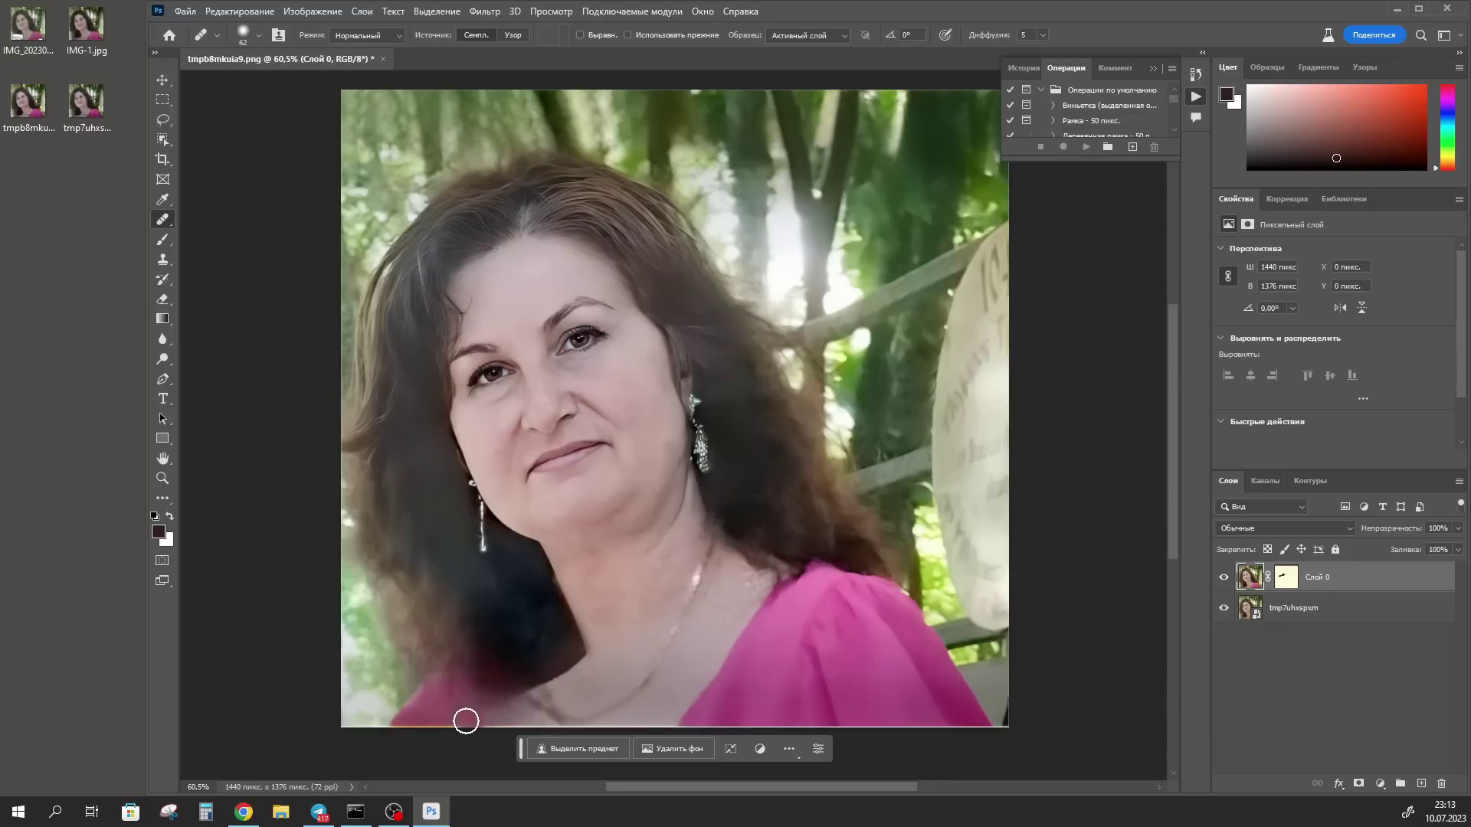
pyautogui.hotkey('shift', 'j')
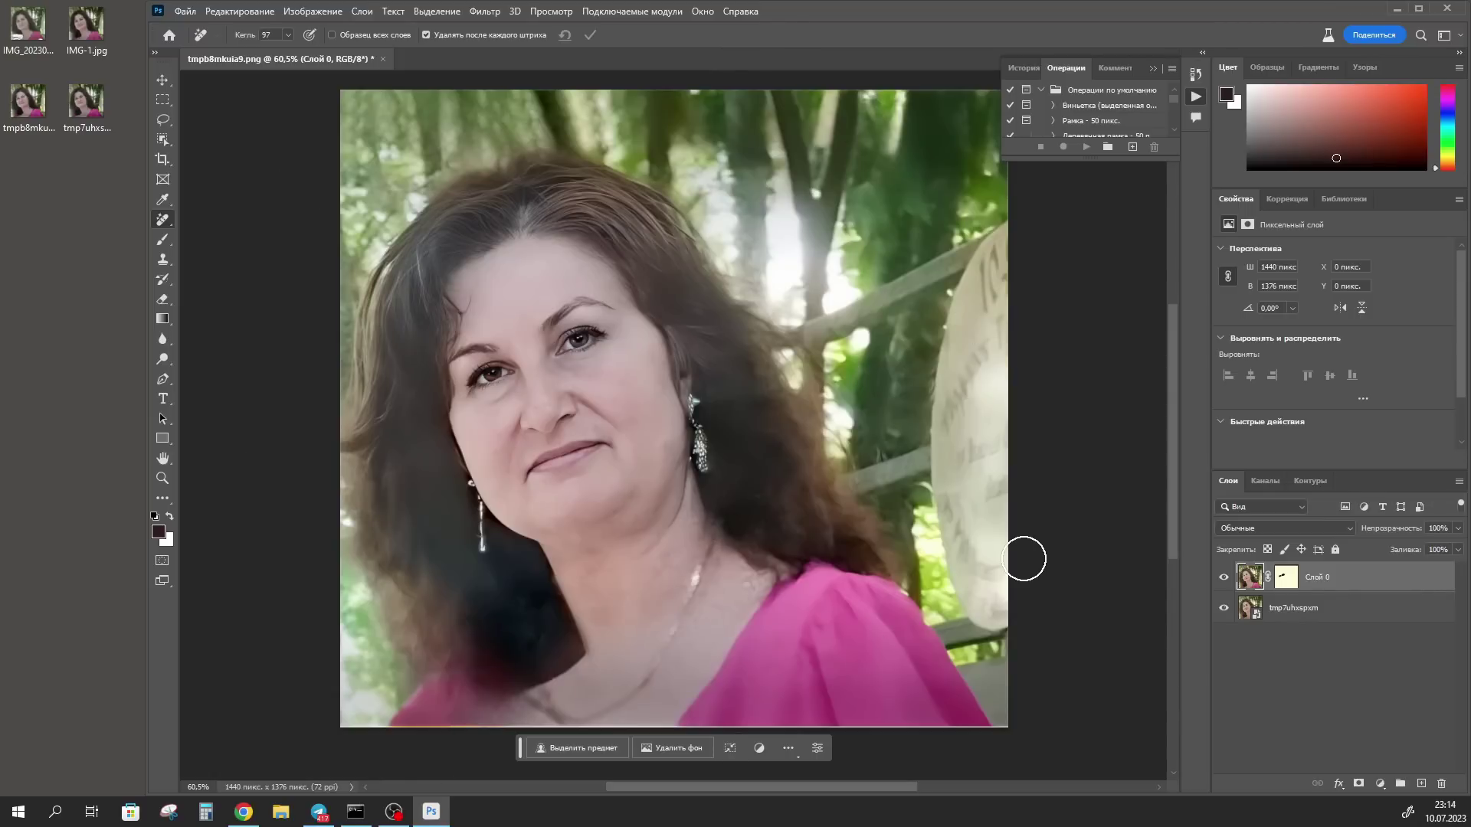
# Export the retouched portrait for the web as a JPEG named IMG-3 to the desktop.
pyautogui.hotkey('ctrl', 'alt', 'shift', 's')
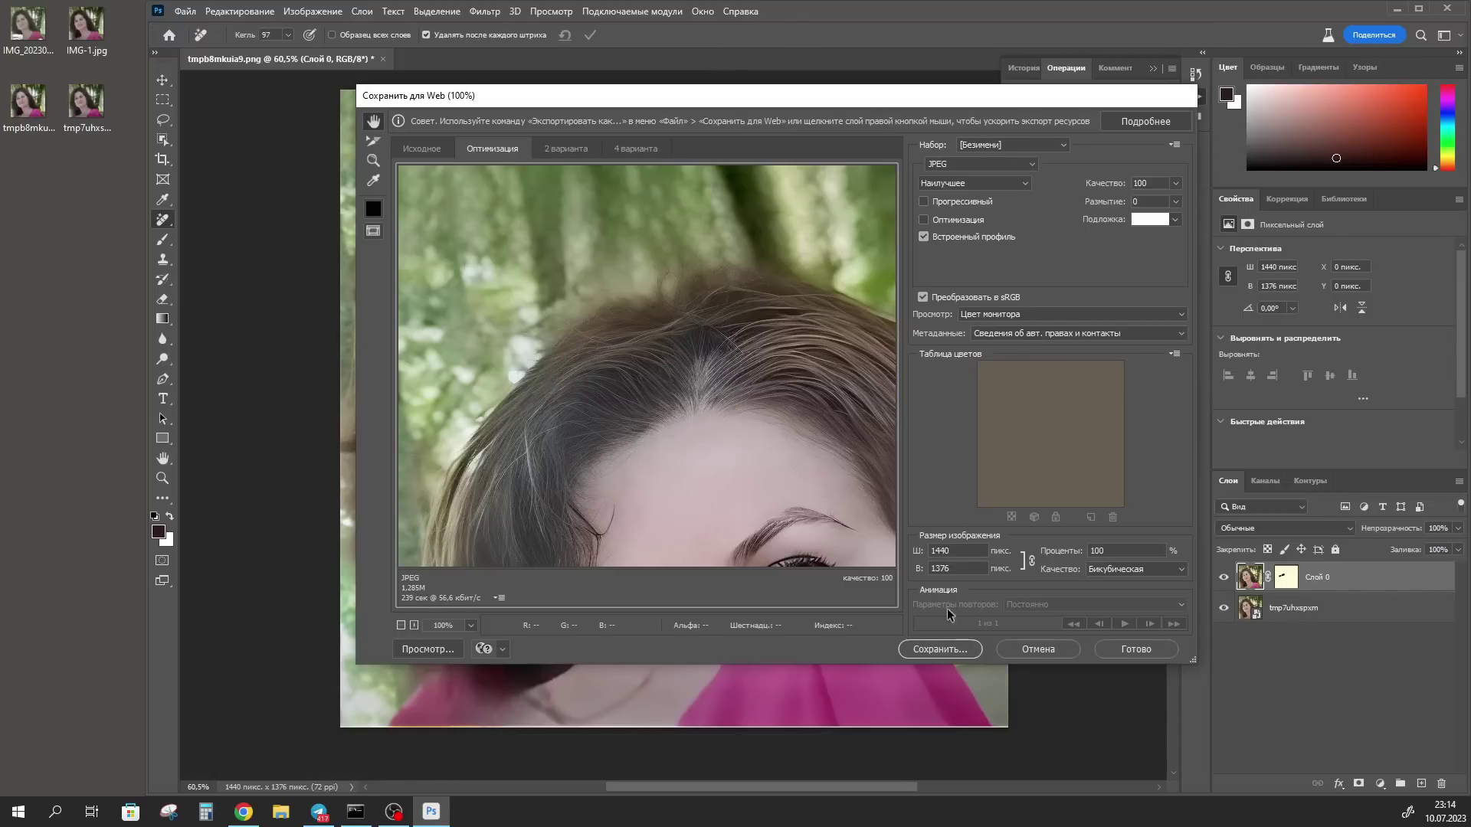
pyautogui.click(940, 649)
pyautogui.write('IMG-1')
pyautogui.press('BackSpace')
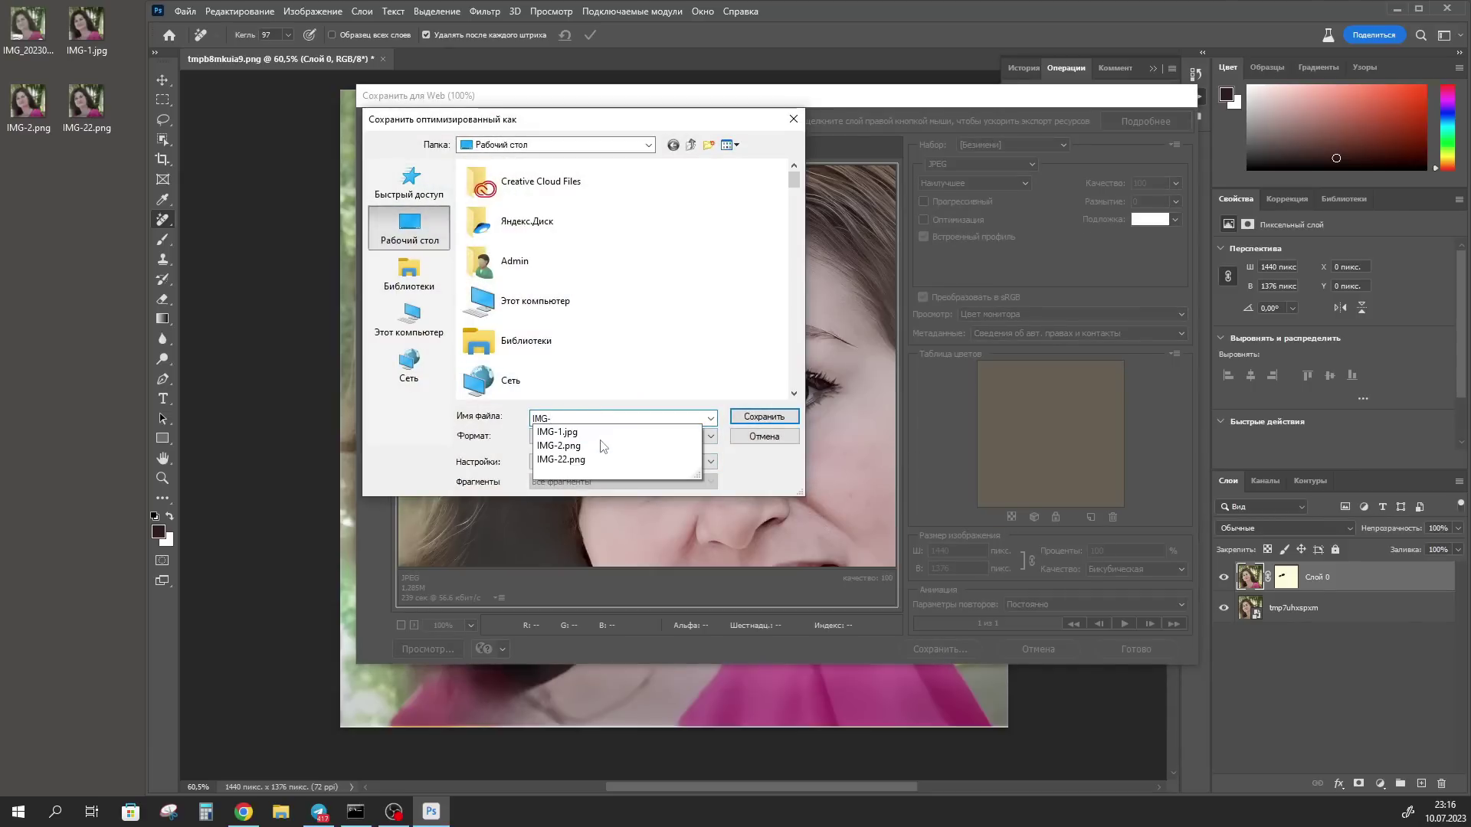
pyautogui.write('3')
pyautogui.click(764, 418)
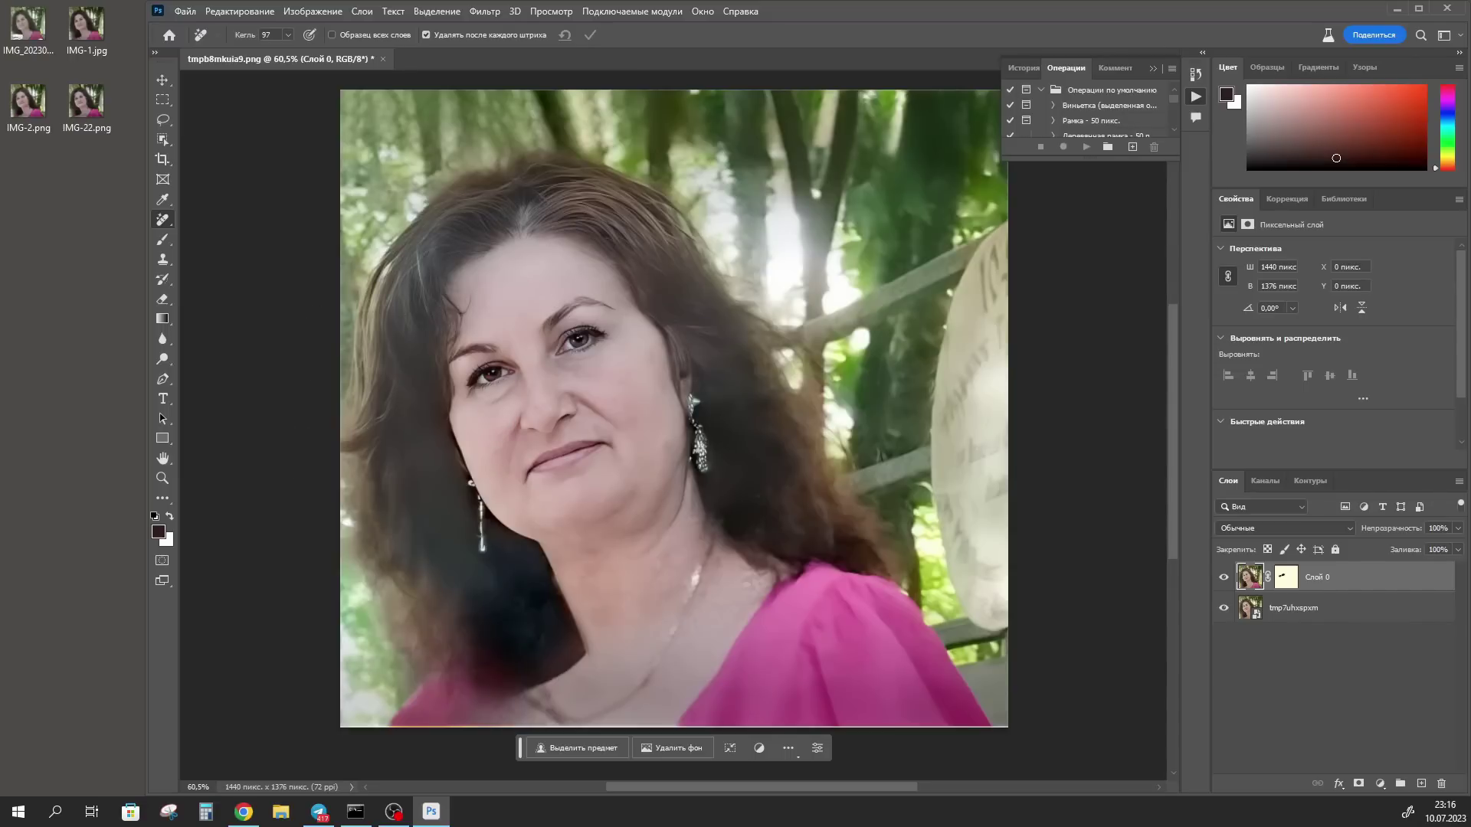
pyautogui.click(29, 177)
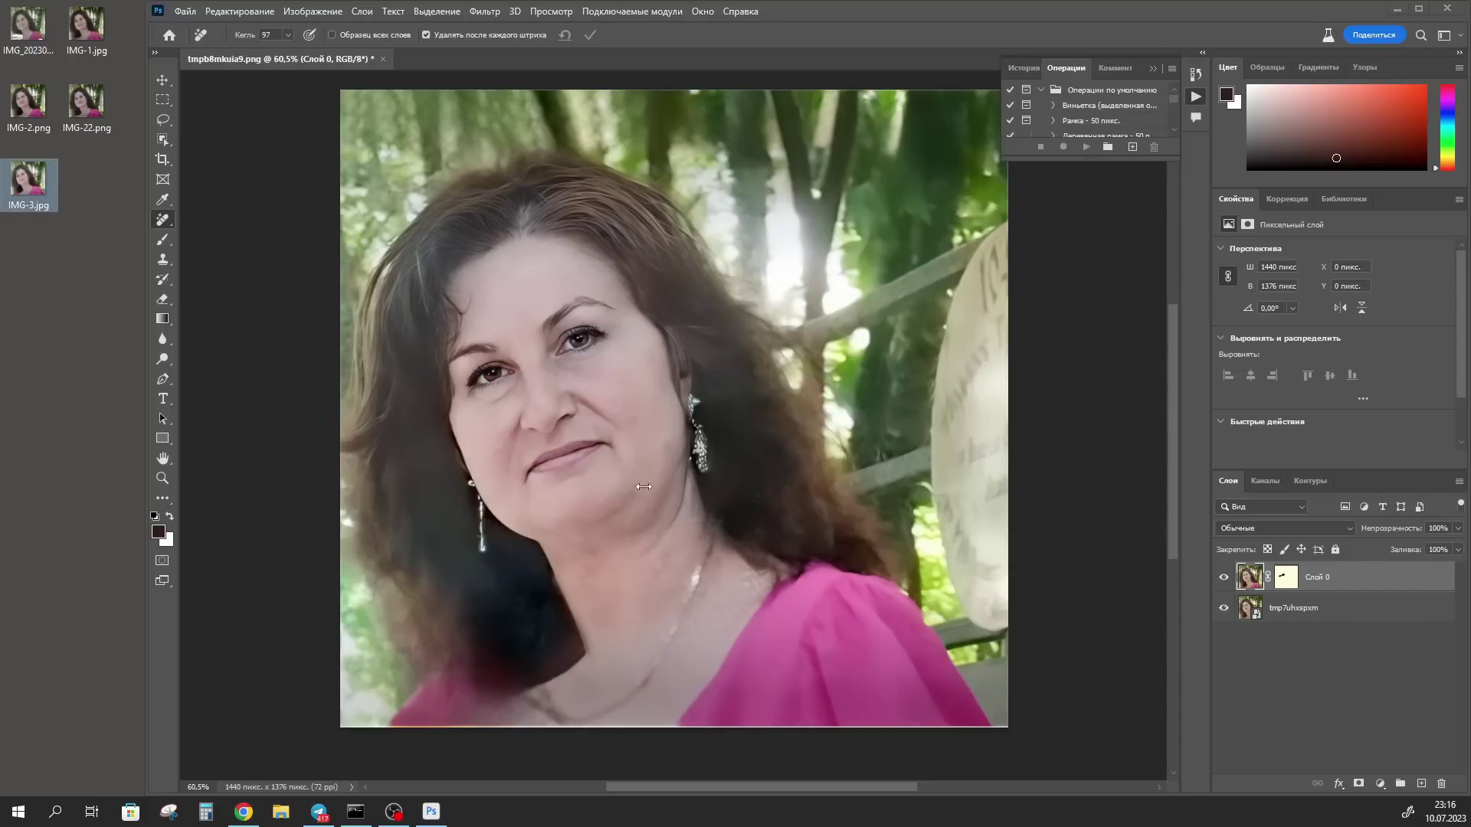
# Switch to Stable Diffusion in Chrome, reload the page and load IMG-3.jpg from the desktop into img2img Inpaint.
pyautogui.hotkey('alt', 'Tab')
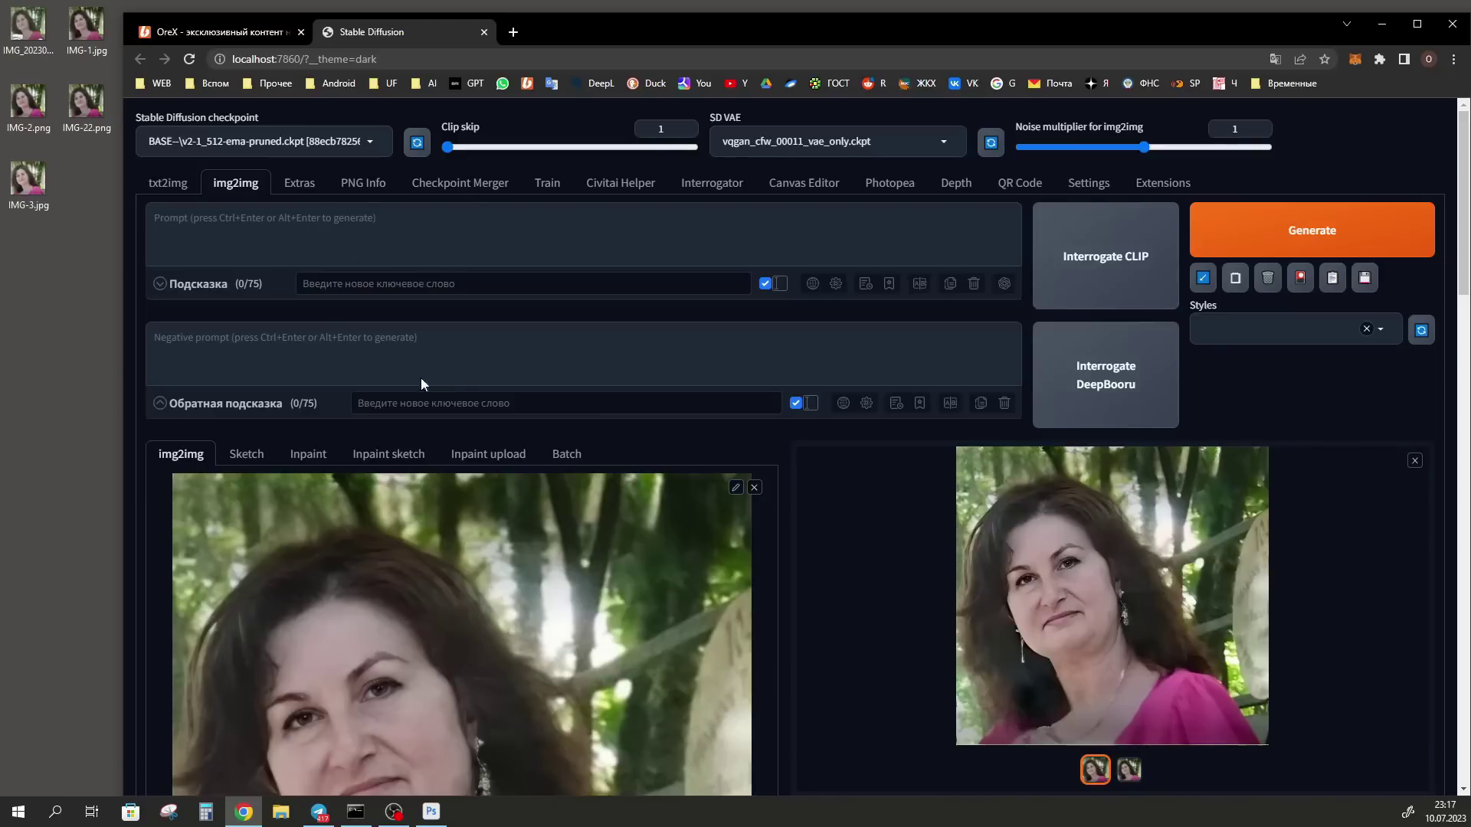
pyautogui.click(191, 62)
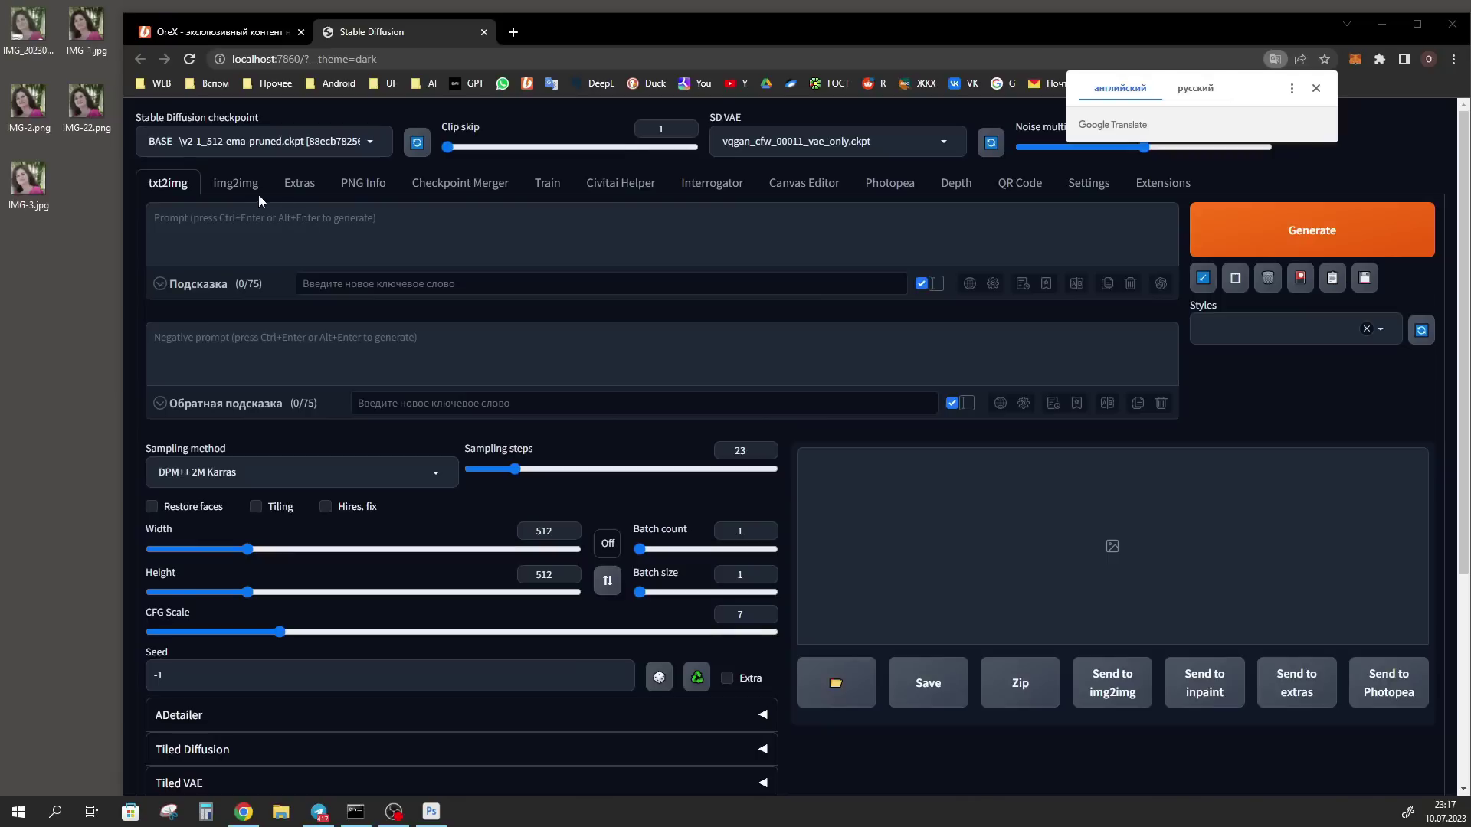
pyautogui.click(237, 189)
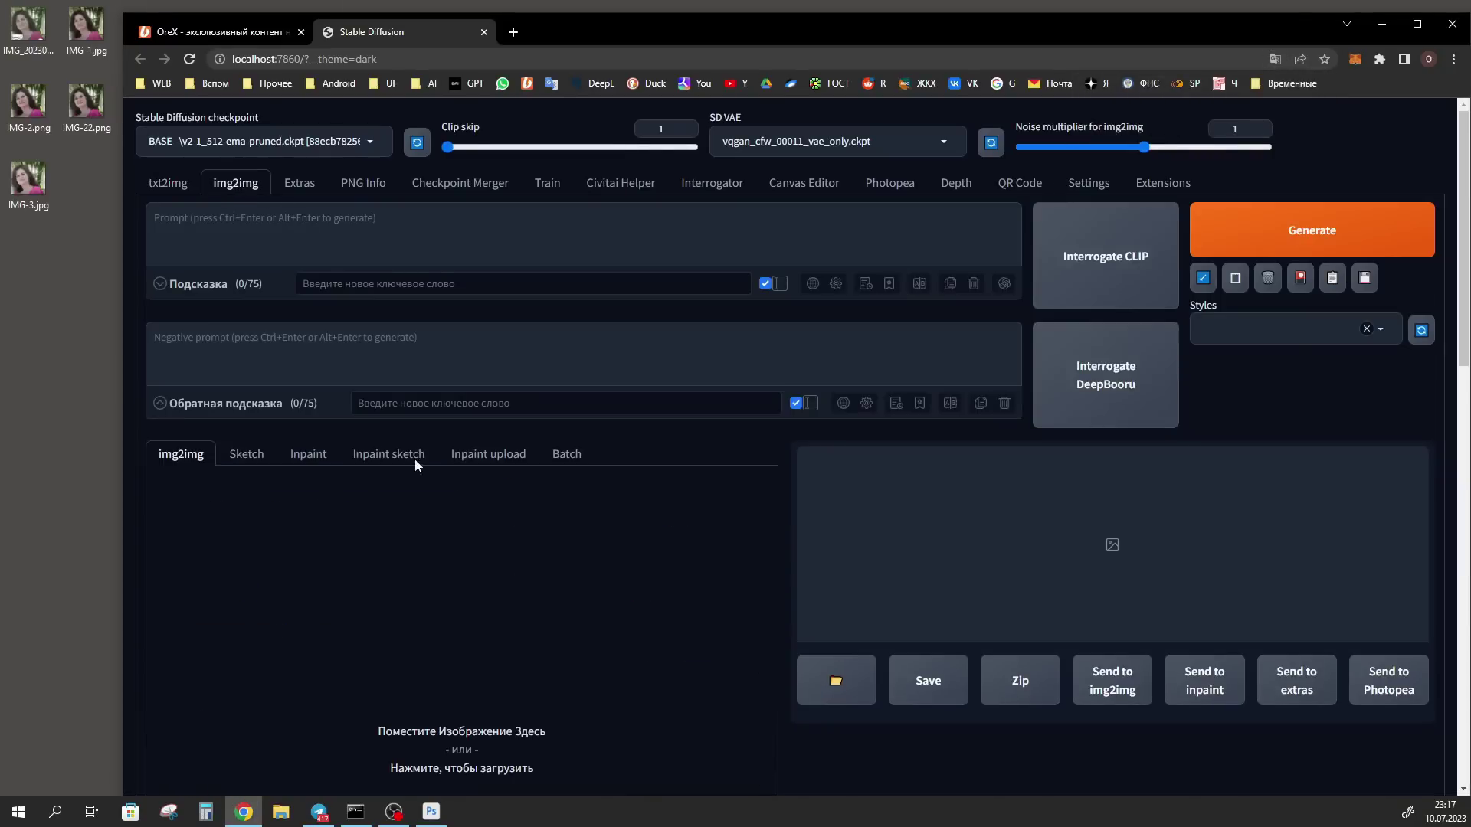
pyautogui.click(313, 458)
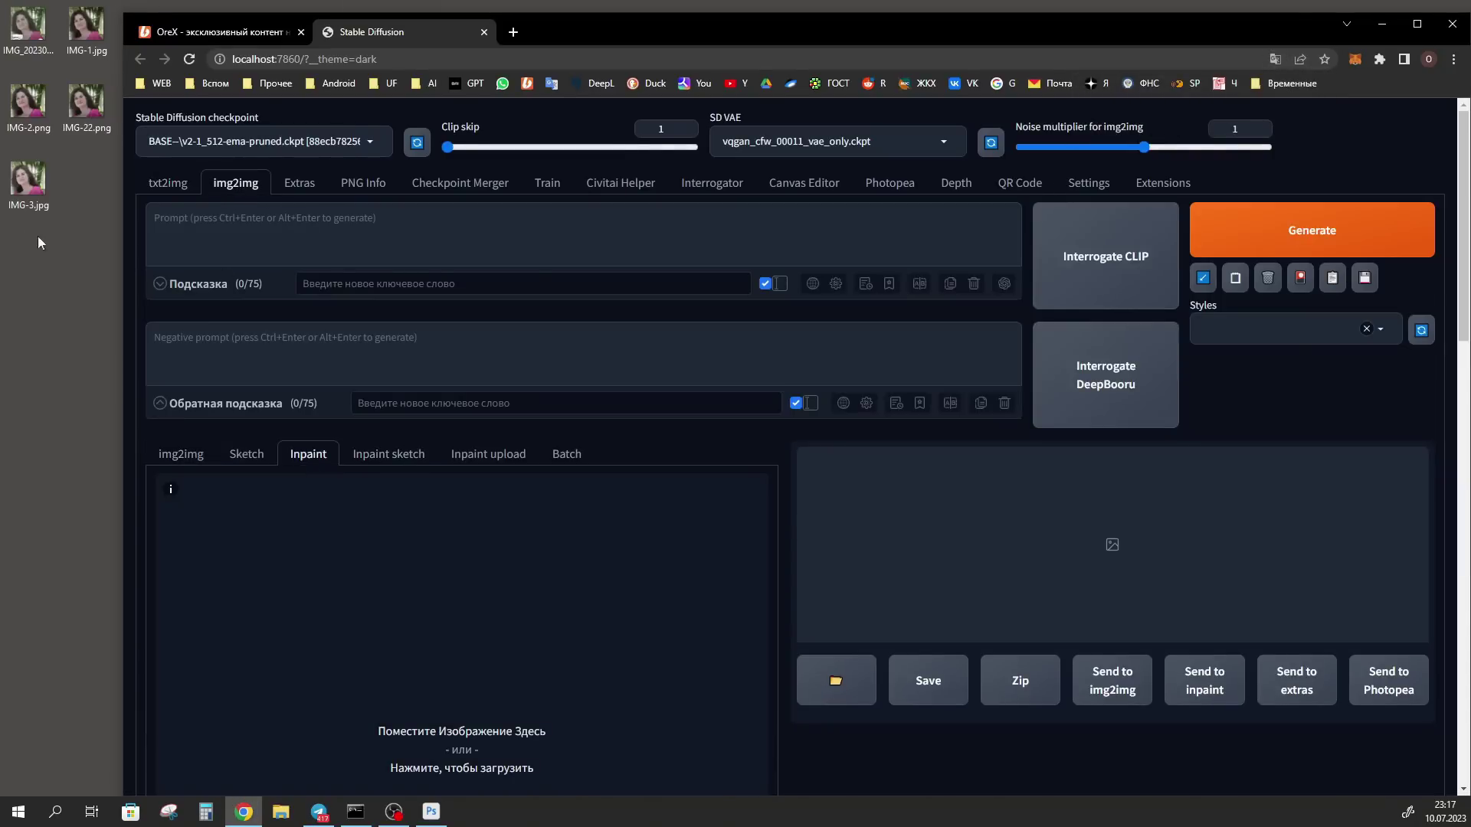
pyautogui.moveTo(34, 184); pyautogui.dragTo(427, 613)
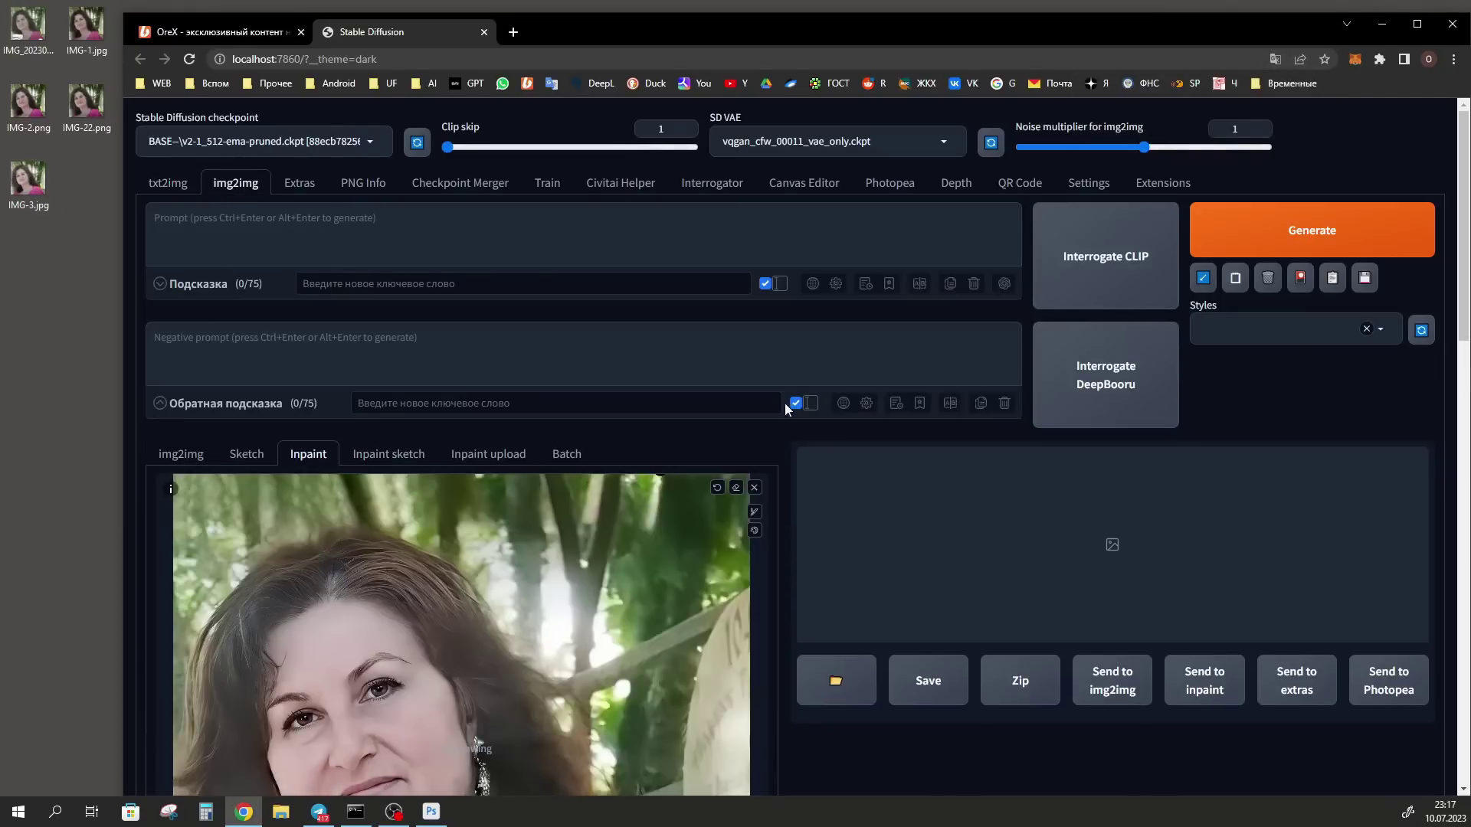
pyautogui.scroll(-3, 815, 388)
pyautogui.scroll(-1, 815, 387)
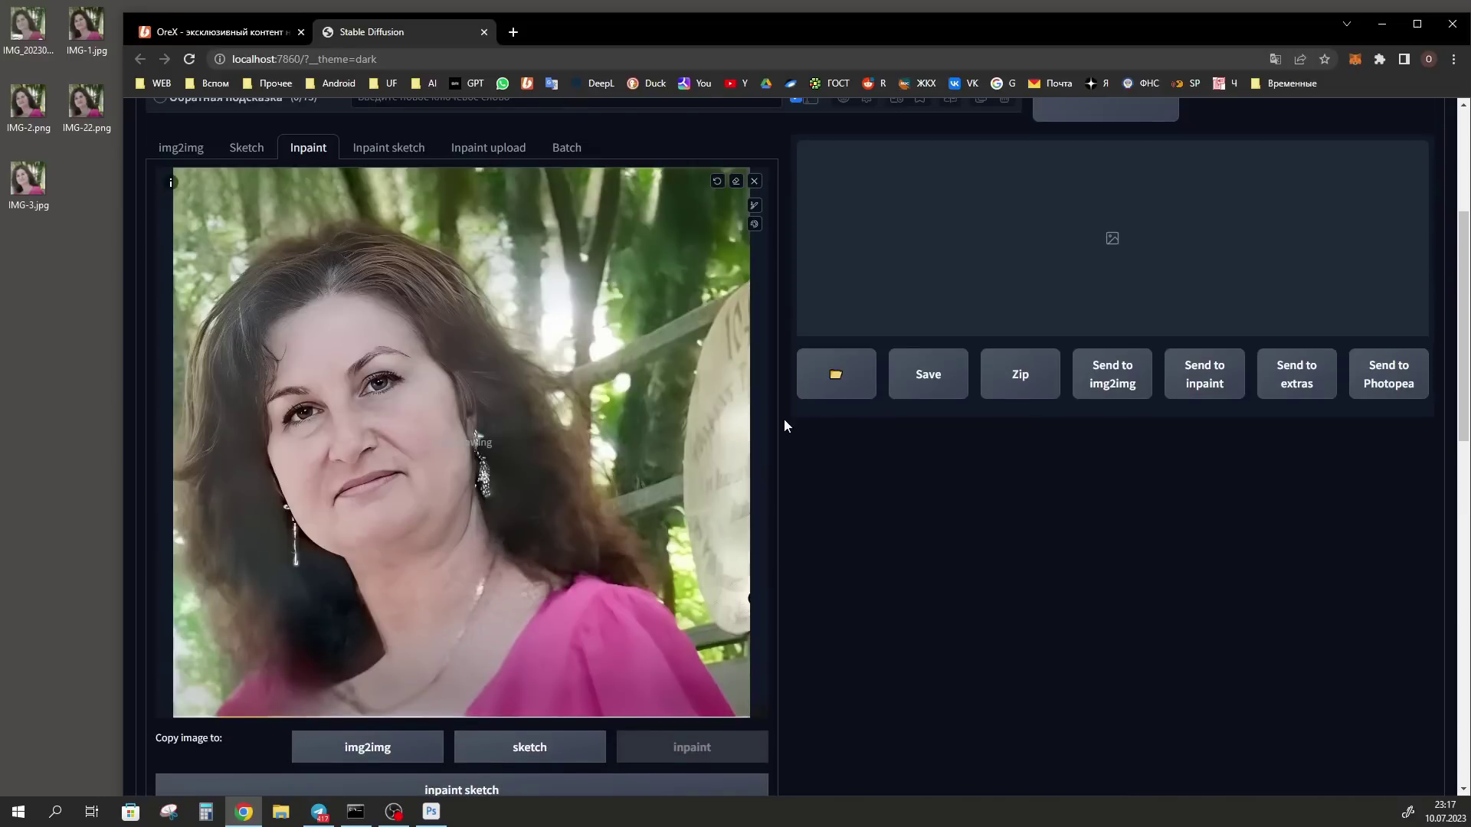
pyautogui.scroll(4, 784, 418)
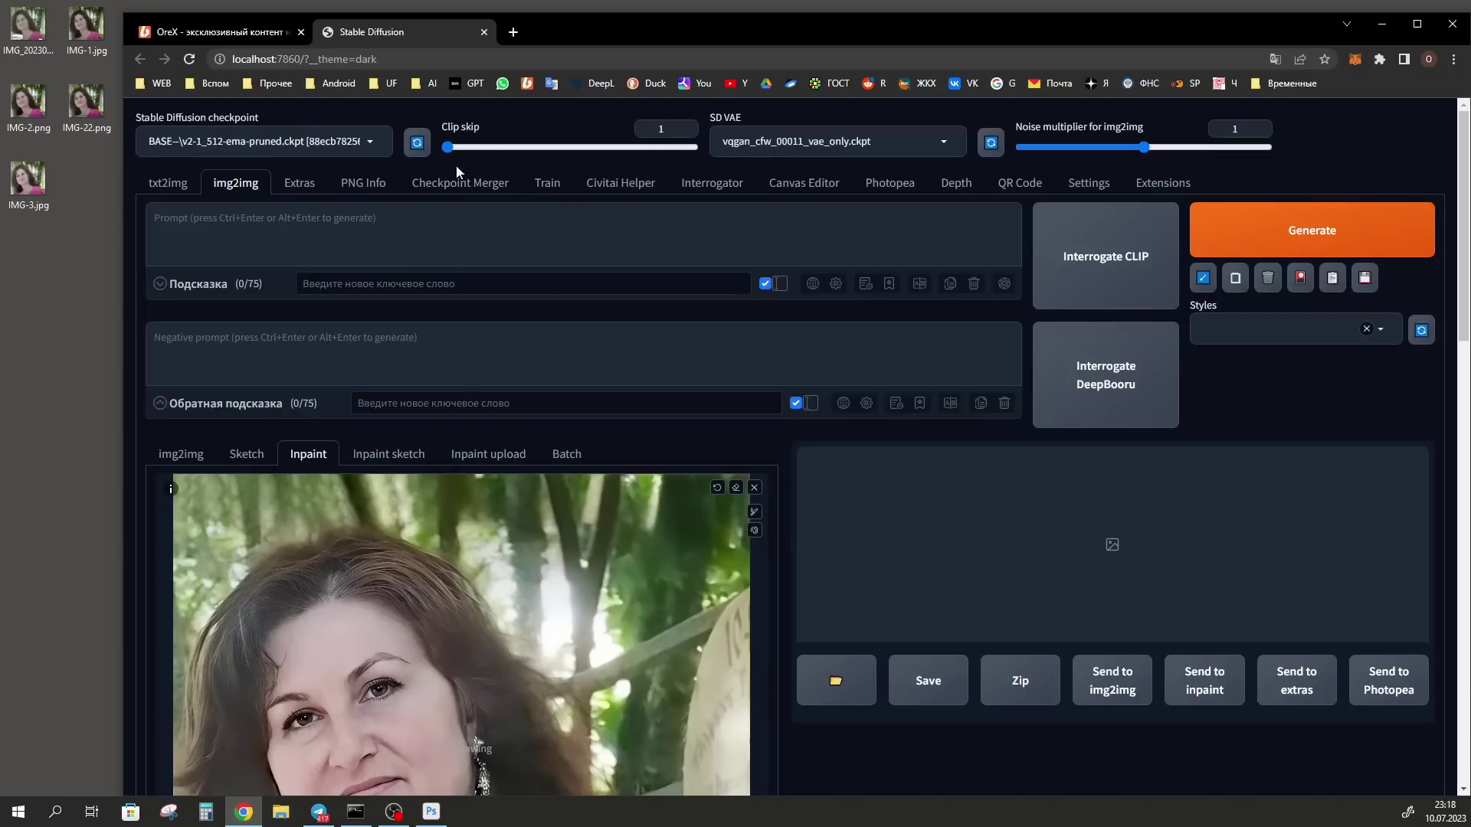
# Set the checkpoint to realisticVisionV20_v20.safetensors and the SD VAE to vae-ft-mse-840000-ema-pruned.ckpt.
pyautogui.click(341, 143)
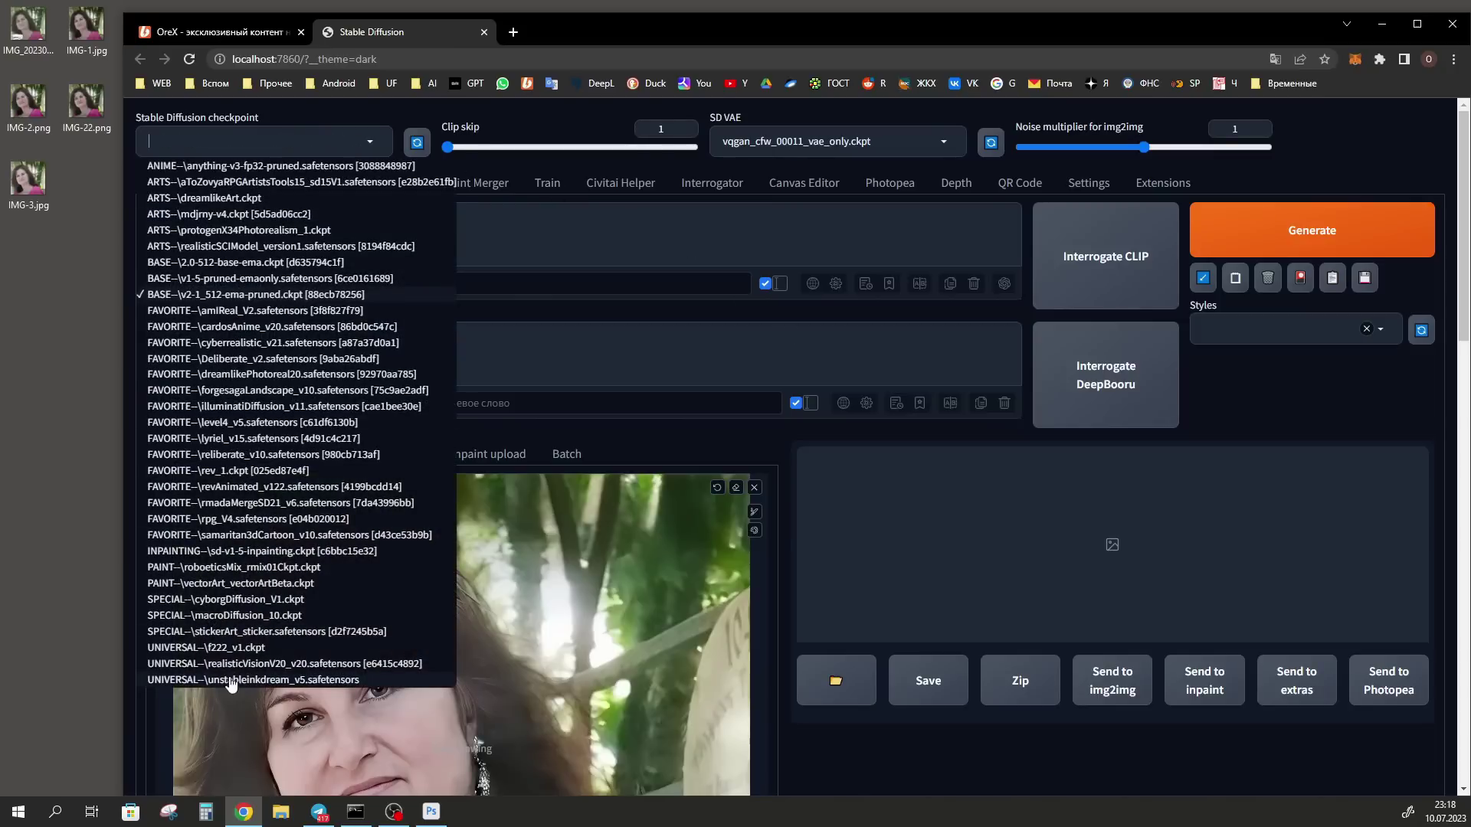
pyautogui.click(290, 671)
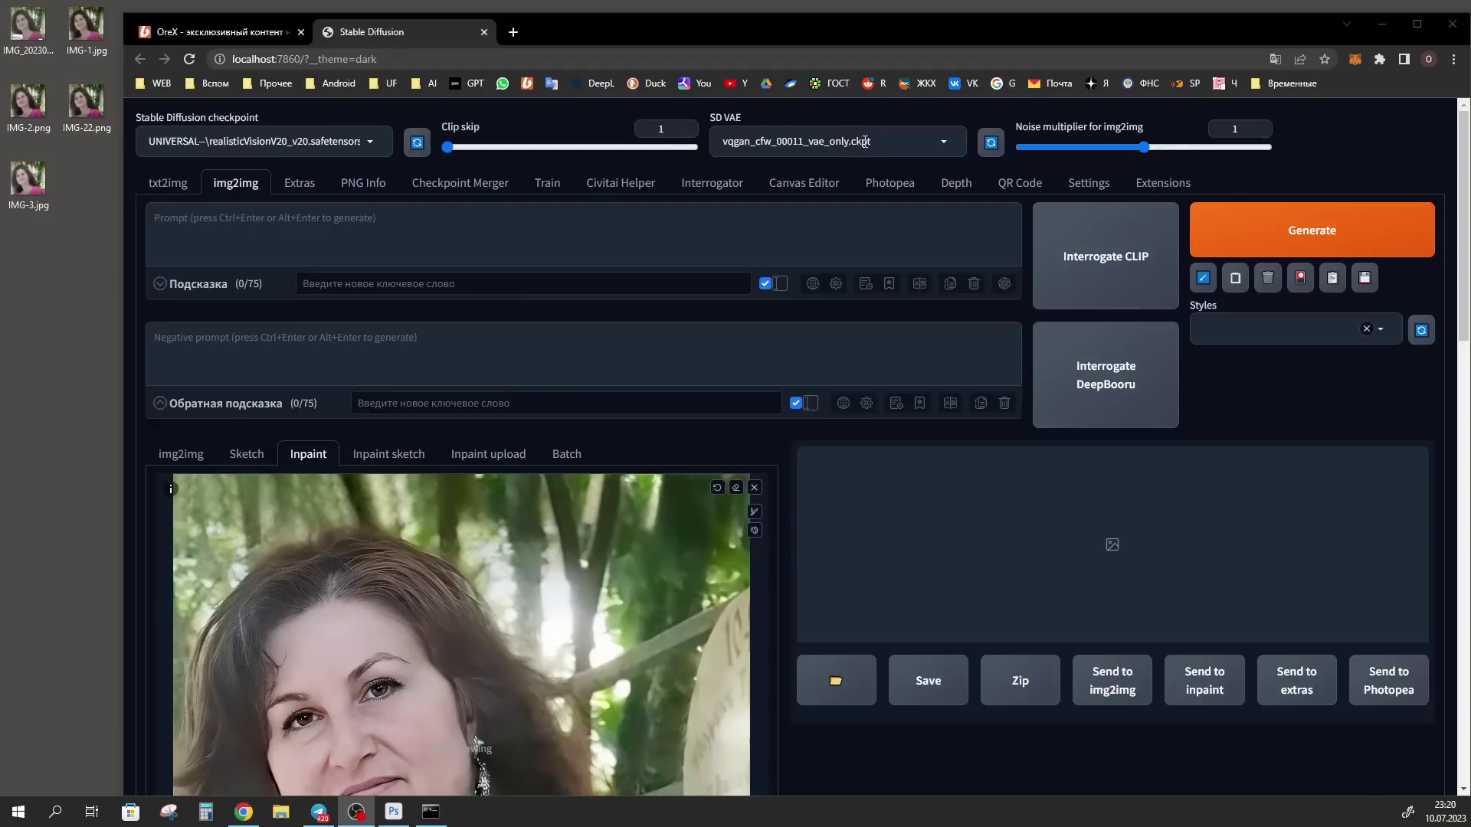
pyautogui.click(812, 141)
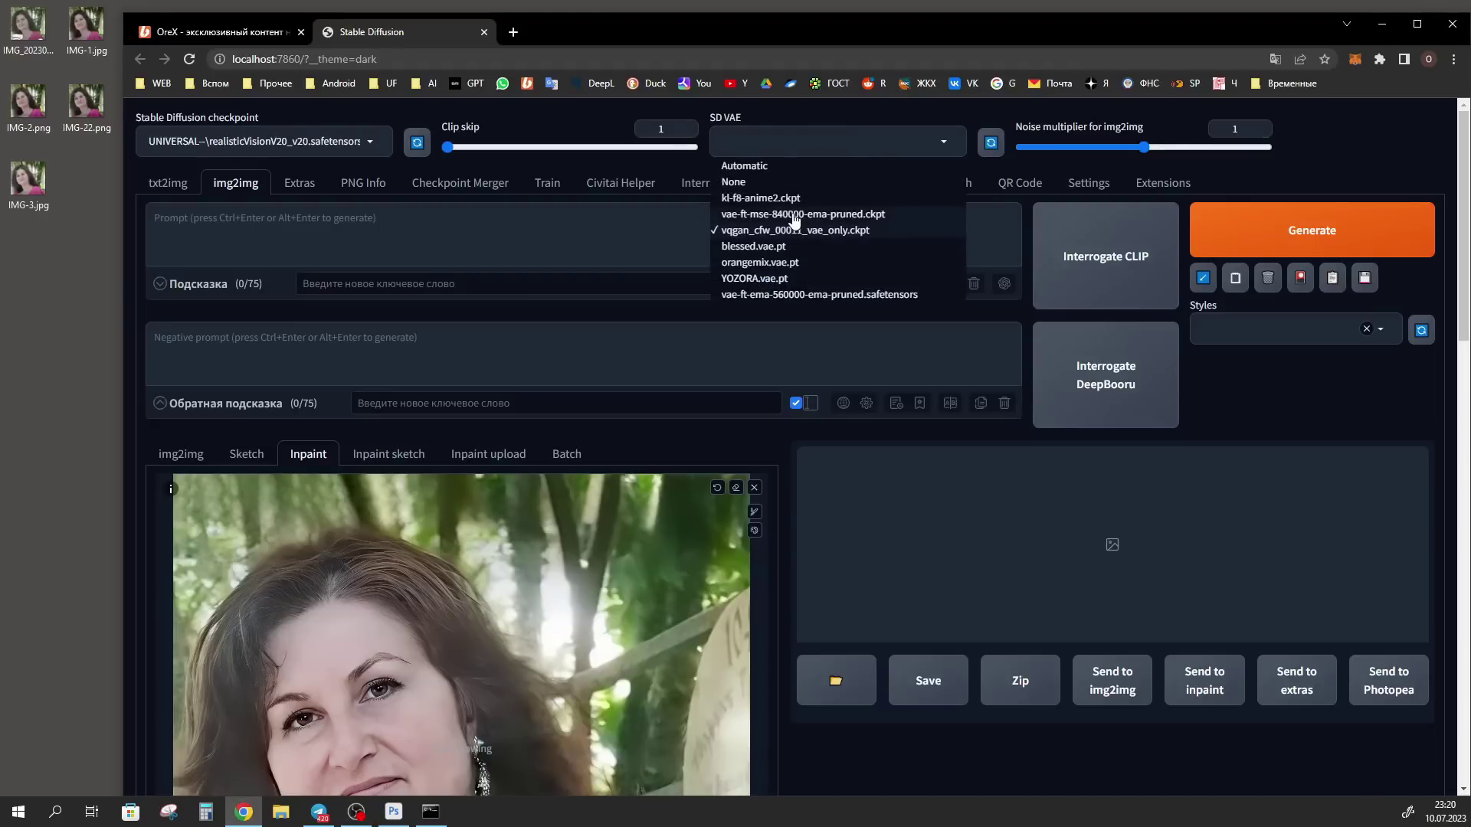
pyautogui.click(794, 216)
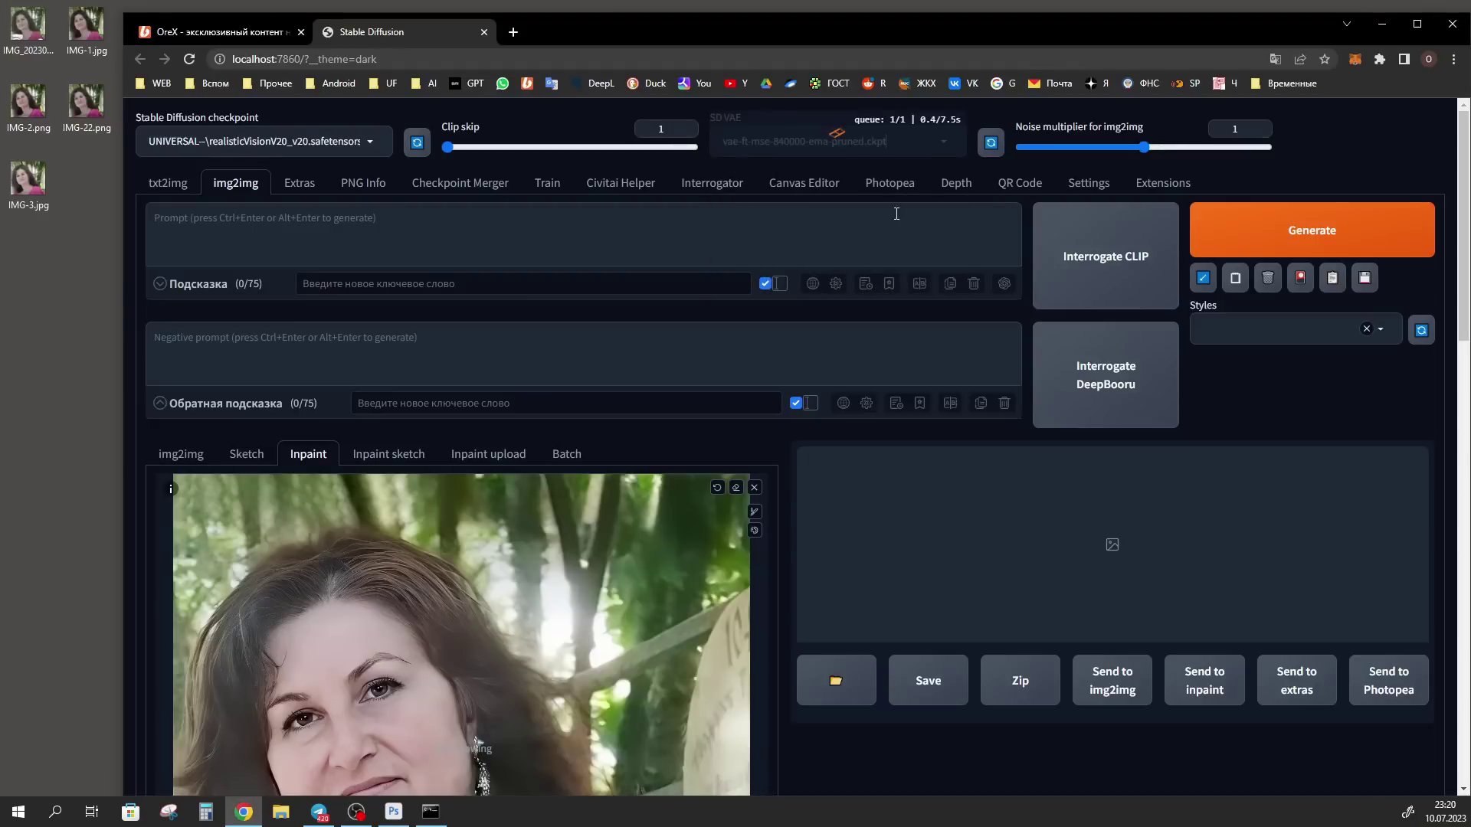
# Set the inpaint sampling method to DPM++ 2S a Karras with 26 sampling steps.
pyautogui.scroll(-10, 319, 332)
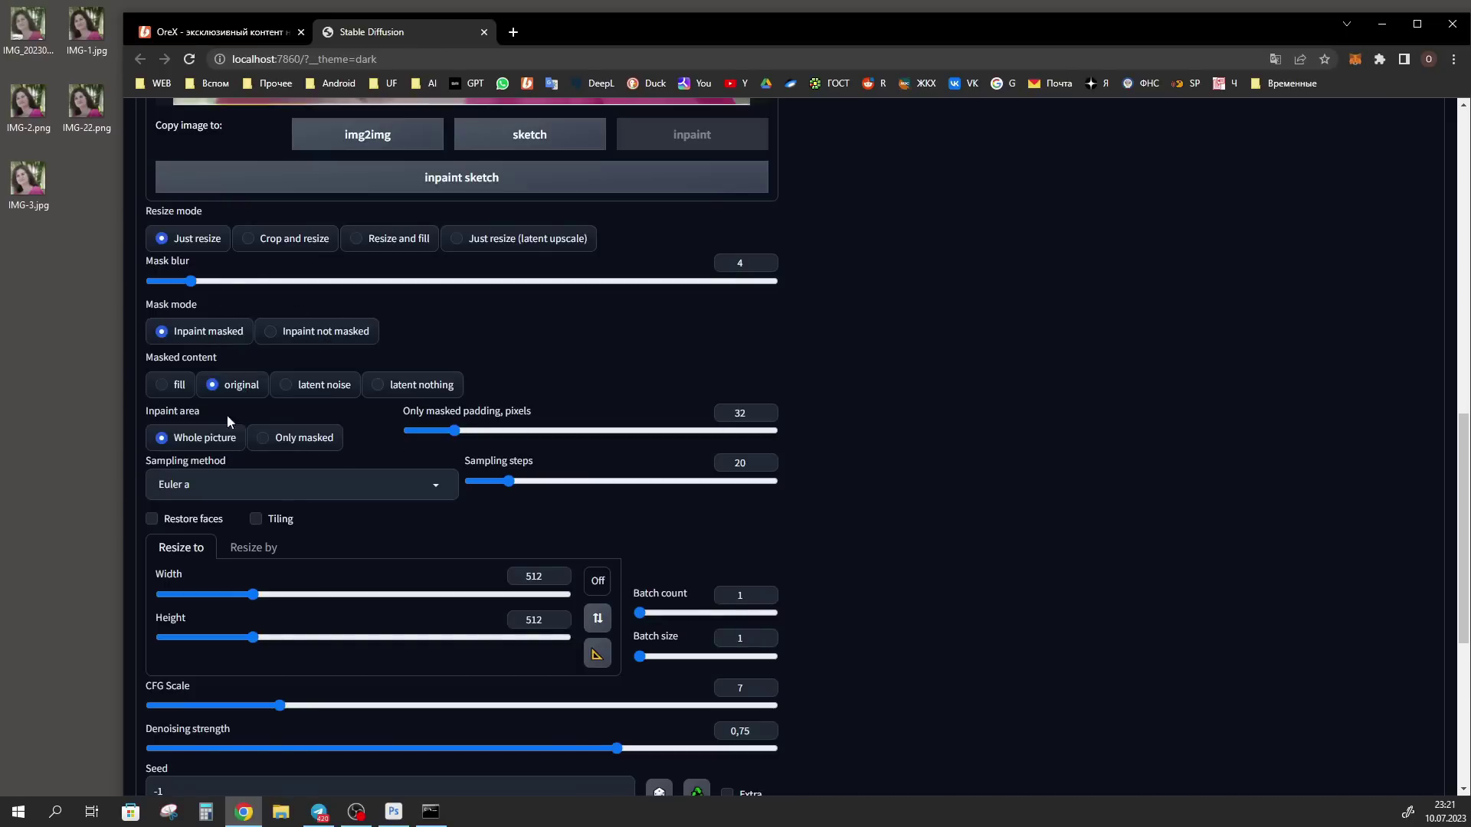
pyautogui.scroll(-1, 306, 429)
pyautogui.click(435, 414)
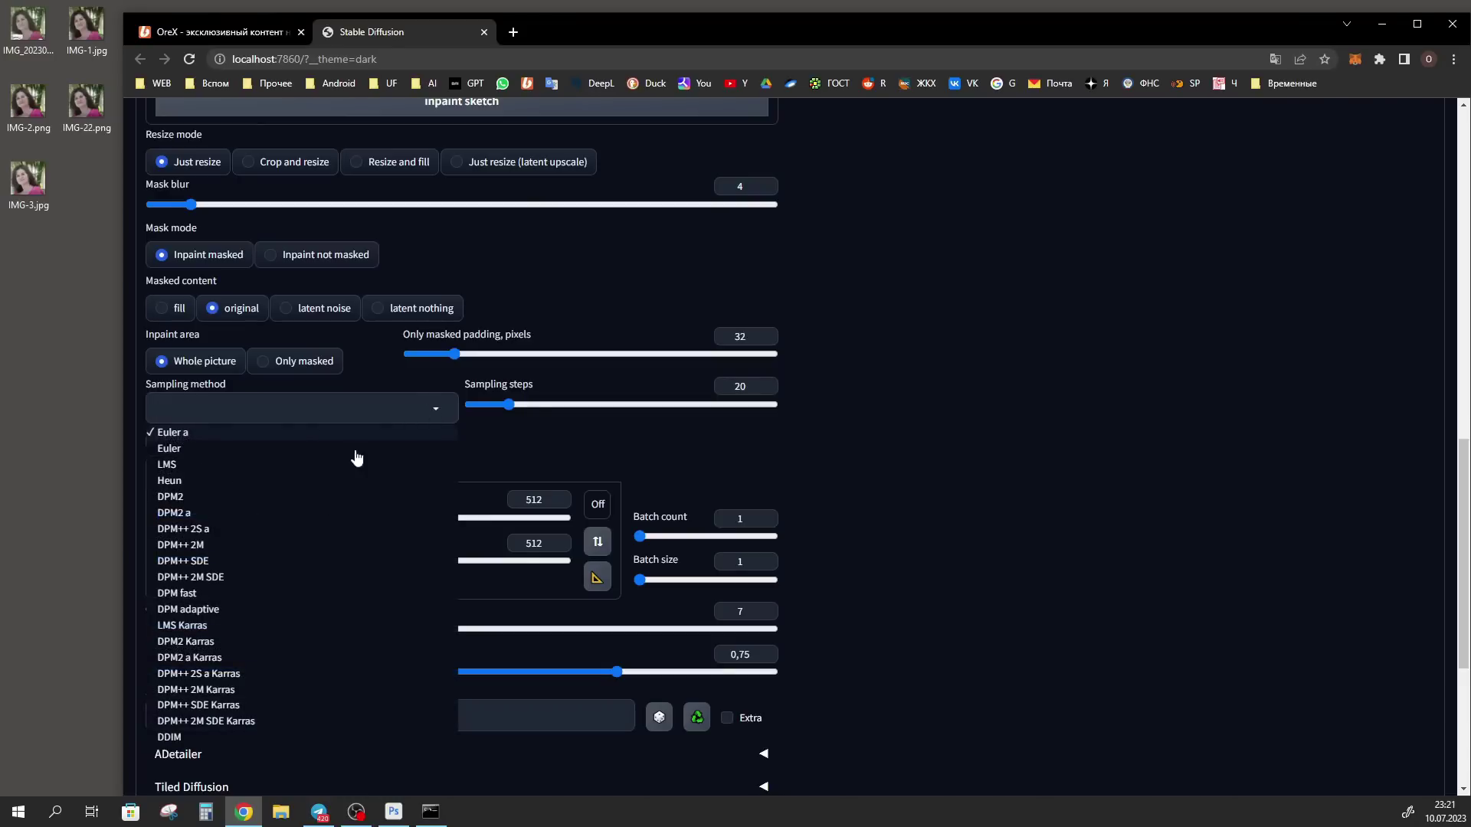
pyautogui.click(207, 675)
pyautogui.click(737, 385)
pyautogui.scroll(6, 734, 387)
pyautogui.scroll(-3, 927, 497)
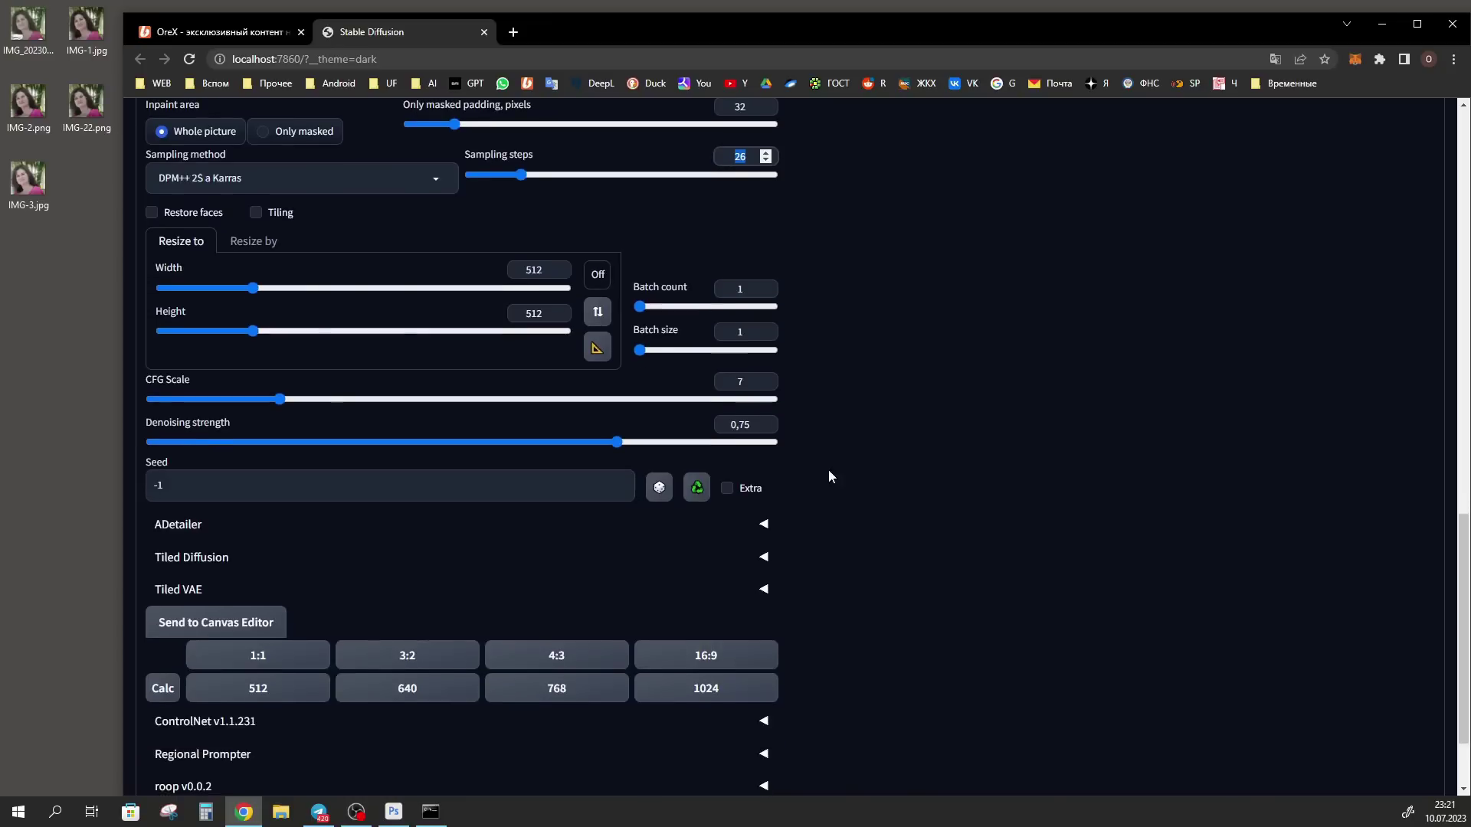
# Match the output size to the source image at 1440 × 1376 and set the denoising strength to 0,65.
pyautogui.click(601, 355)
pyautogui.click(596, 347)
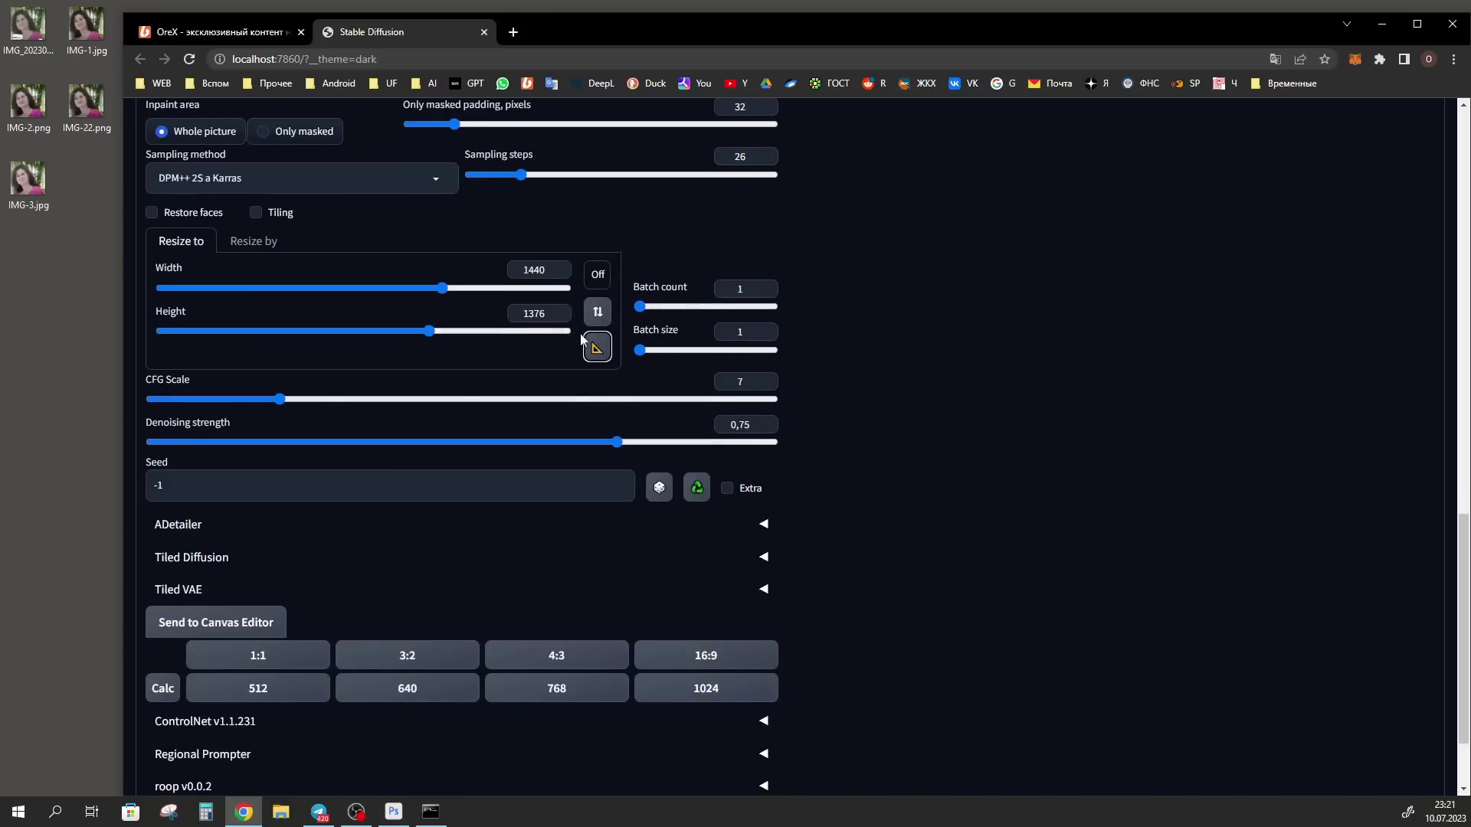
pyautogui.click(747, 424)
pyautogui.press('BackSpace')
pyautogui.press('BackSpace')
pyautogui.write('65')
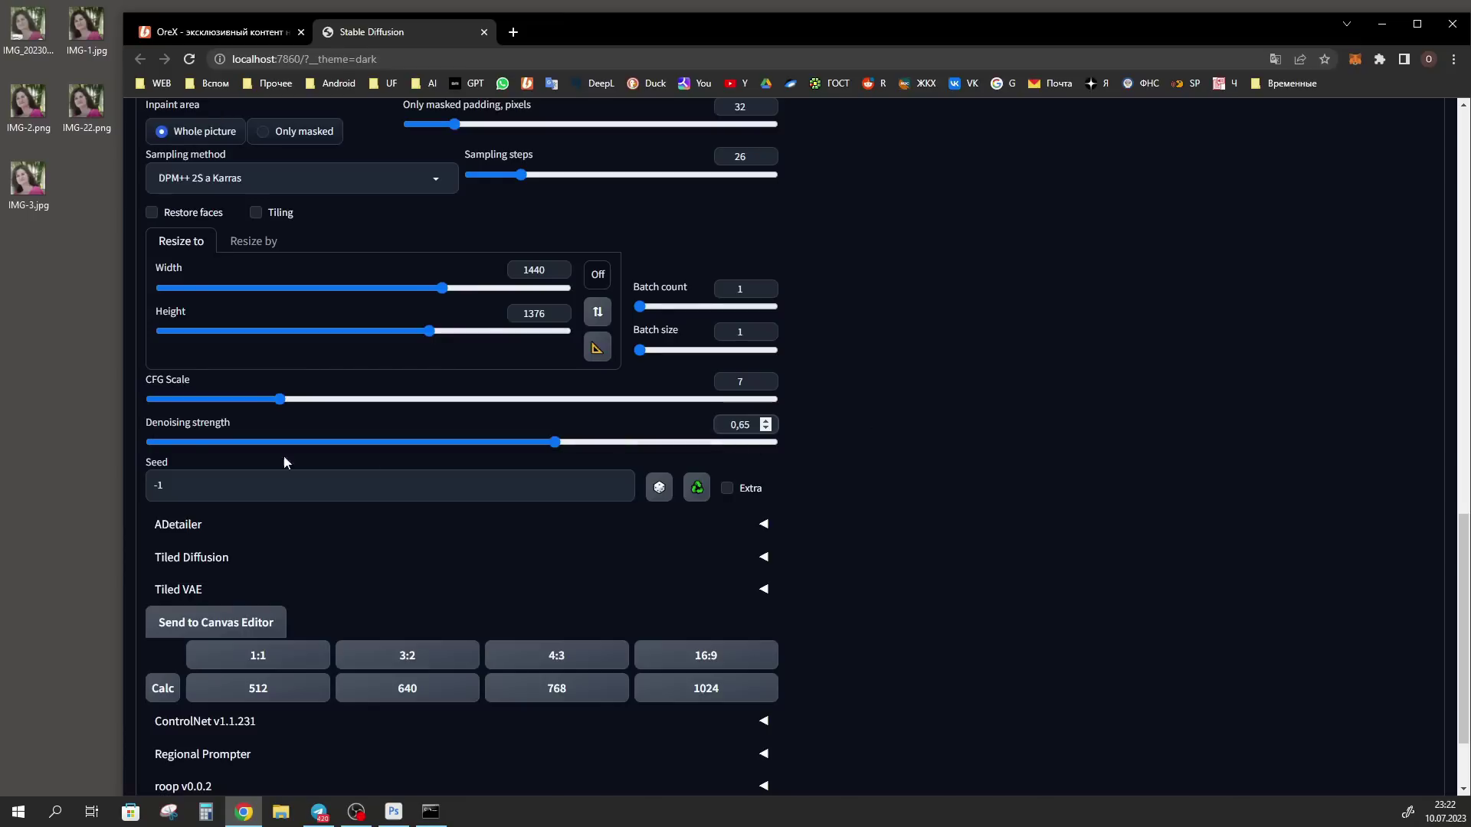
pyautogui.doubleClick(740, 425)
pyautogui.scroll(-1, 926, 462)
pyautogui.scroll(2, 880, 463)
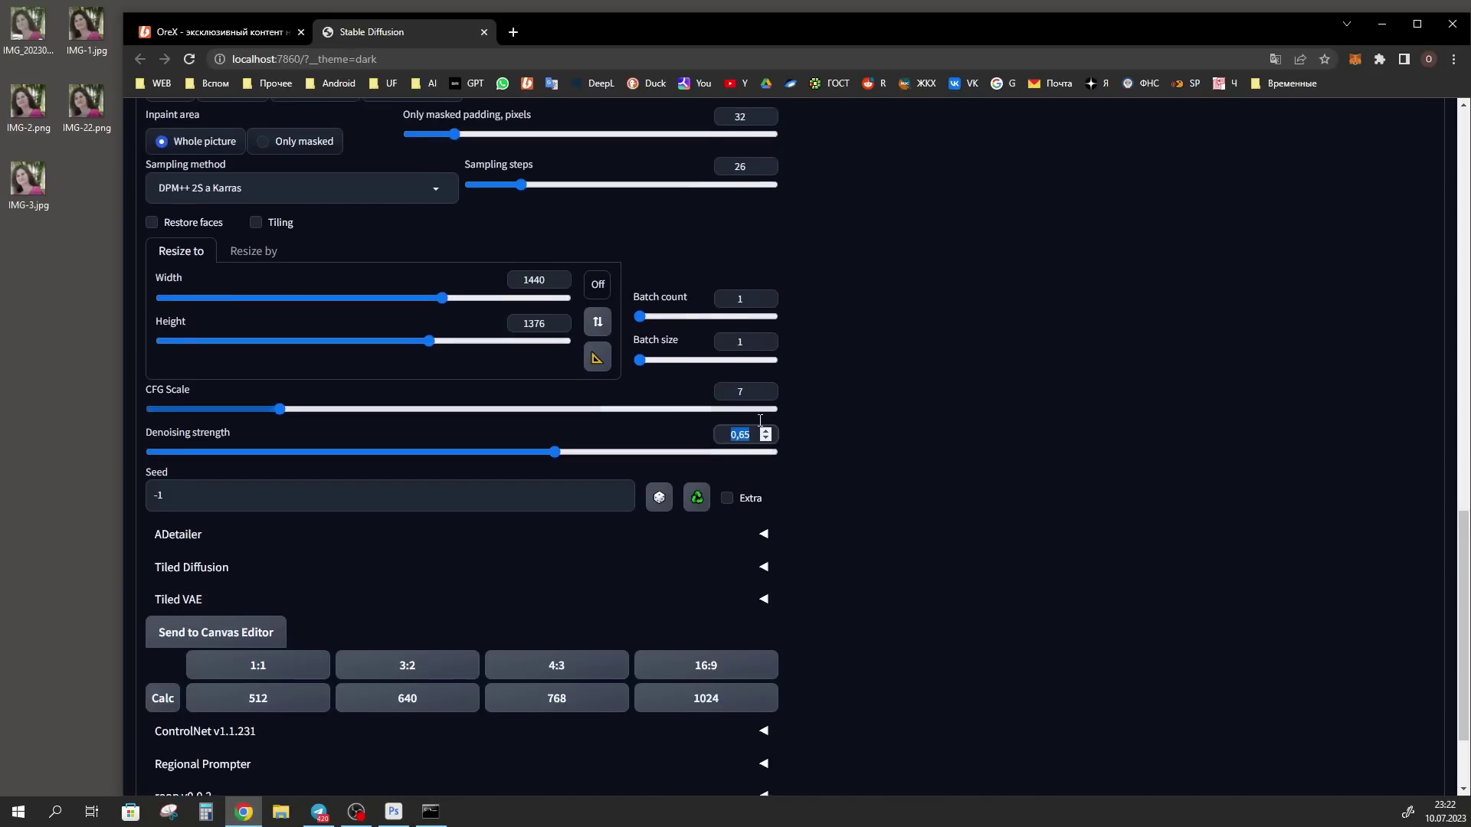
# Enlarge the inpaint canvas and brush, and mask the hair on the right of the portrait from the temple to the shoulder.
pyautogui.scroll(20, 926, 532)
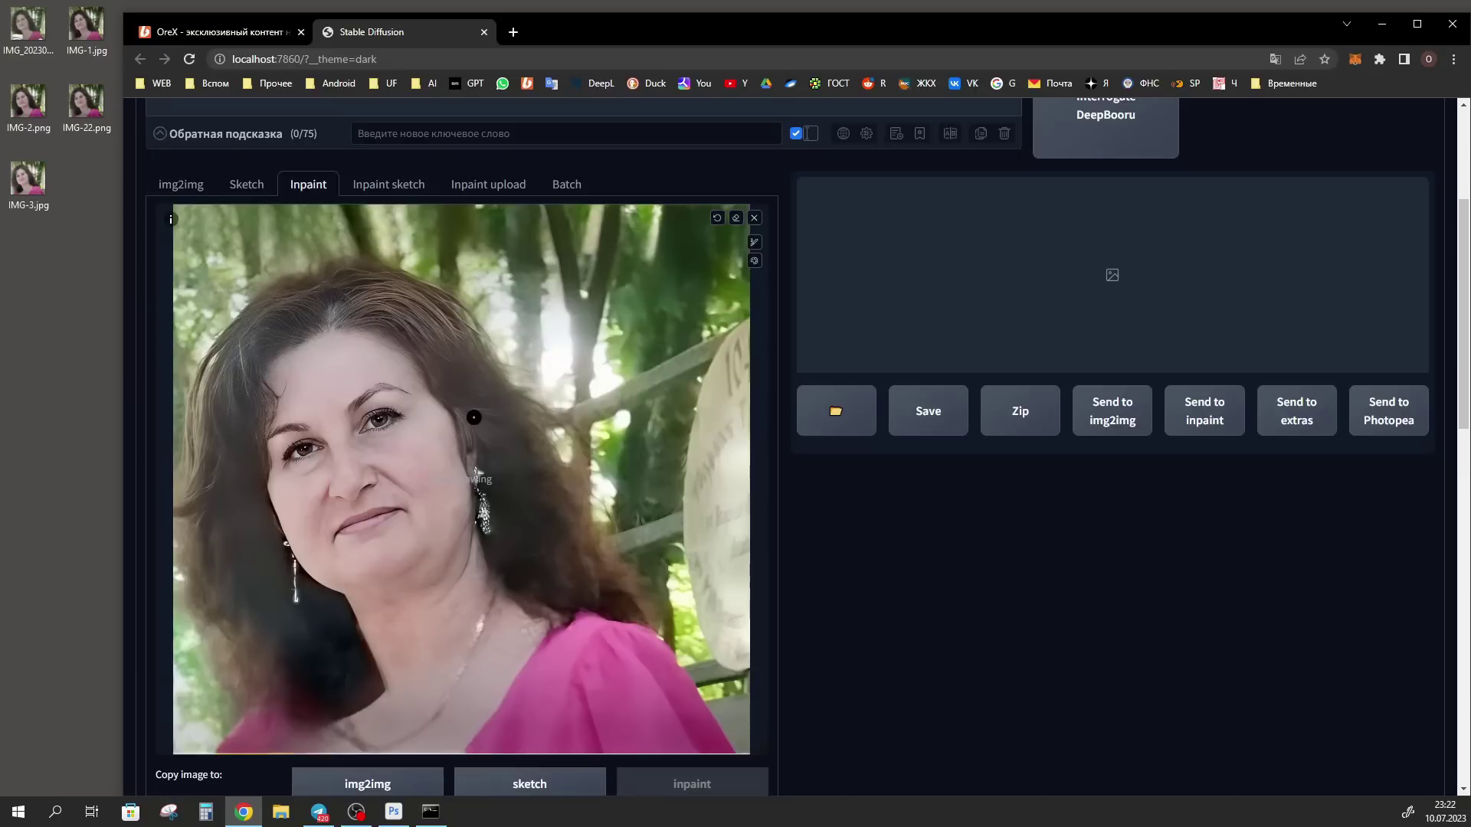
pyautogui.press('s')
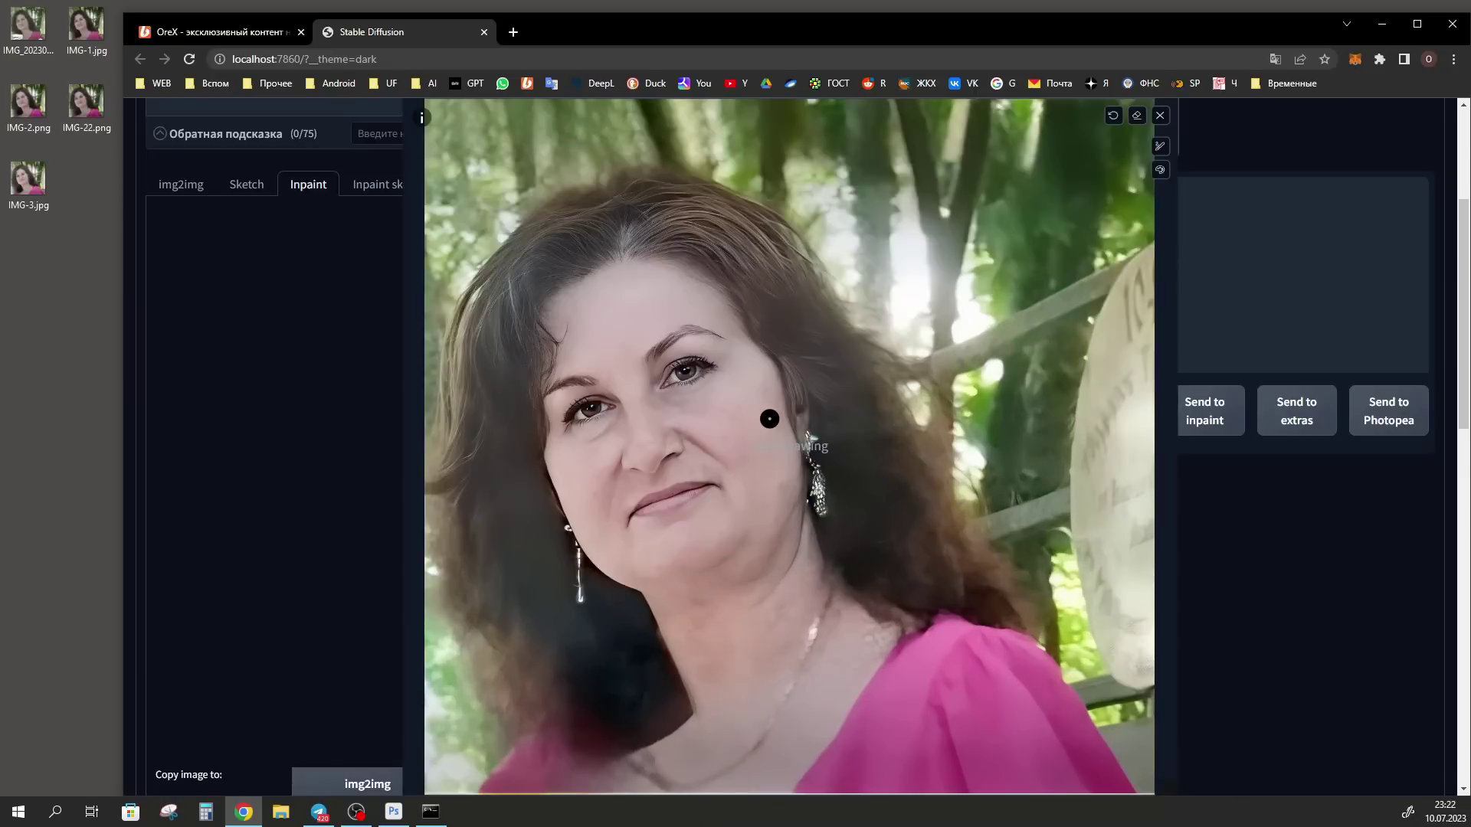
pyautogui.scroll(5, 769, 419)
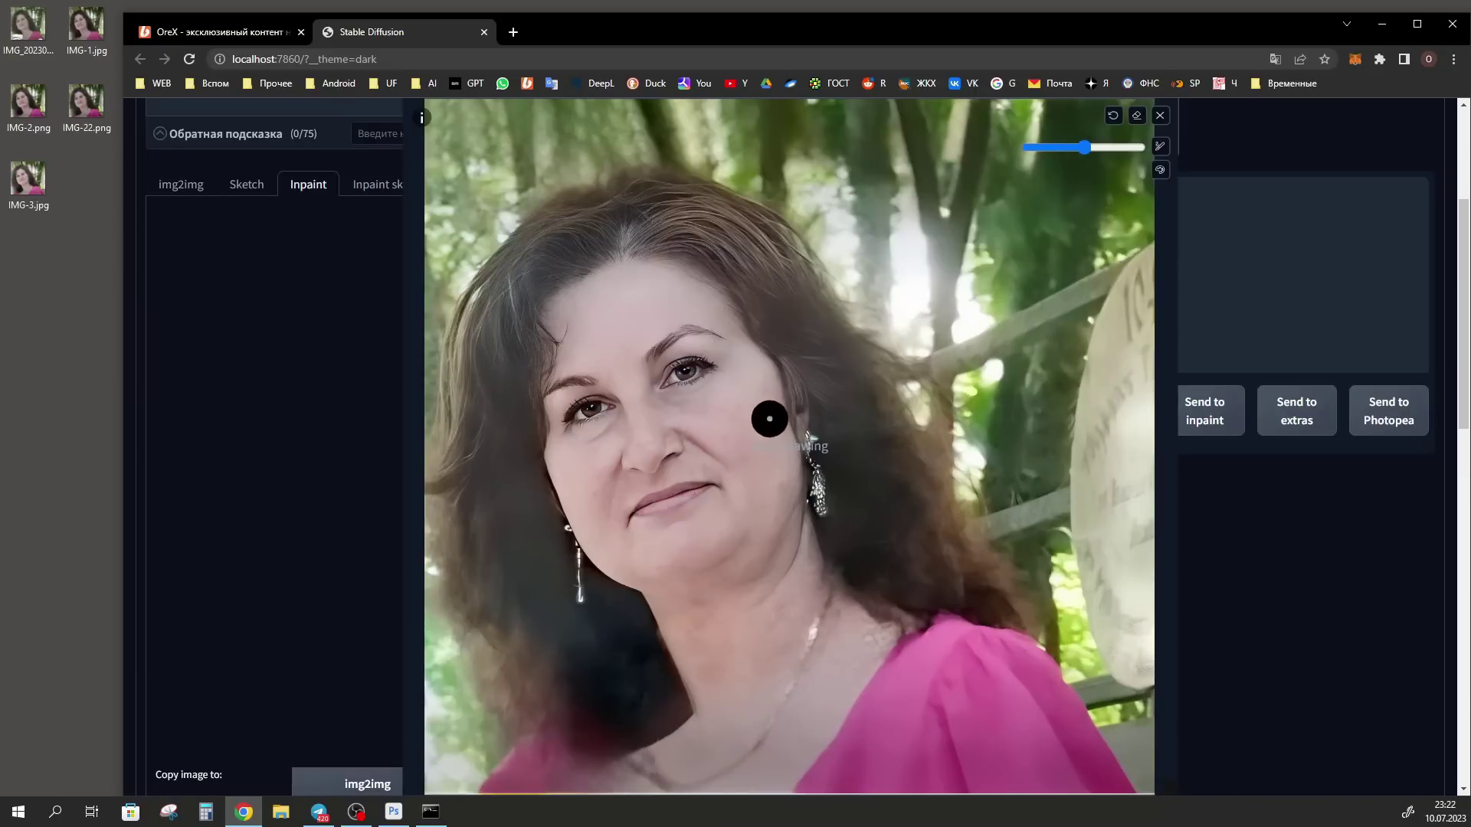
pyautogui.moveTo(789, 276)
pyautogui.mouseDown()
pyautogui.moveTo(911, 424)
pyautogui.moveTo(977, 565)
pyautogui.moveTo(1017, 606)
pyautogui.moveTo(897, 592)
pyautogui.moveTo(846, 536)
pyautogui.moveTo(844, 448)
pyautogui.moveTo(752, 269)
pyautogui.moveTo(770, 259)
pyautogui.moveTo(805, 281)
pyautogui.mouseUp()
pyautogui.moveTo(826, 346)
pyautogui.mouseDown()
pyautogui.moveTo(880, 452)
pyautogui.moveTo(892, 526)
pyautogui.moveTo(915, 549)
pyautogui.mouseUp()
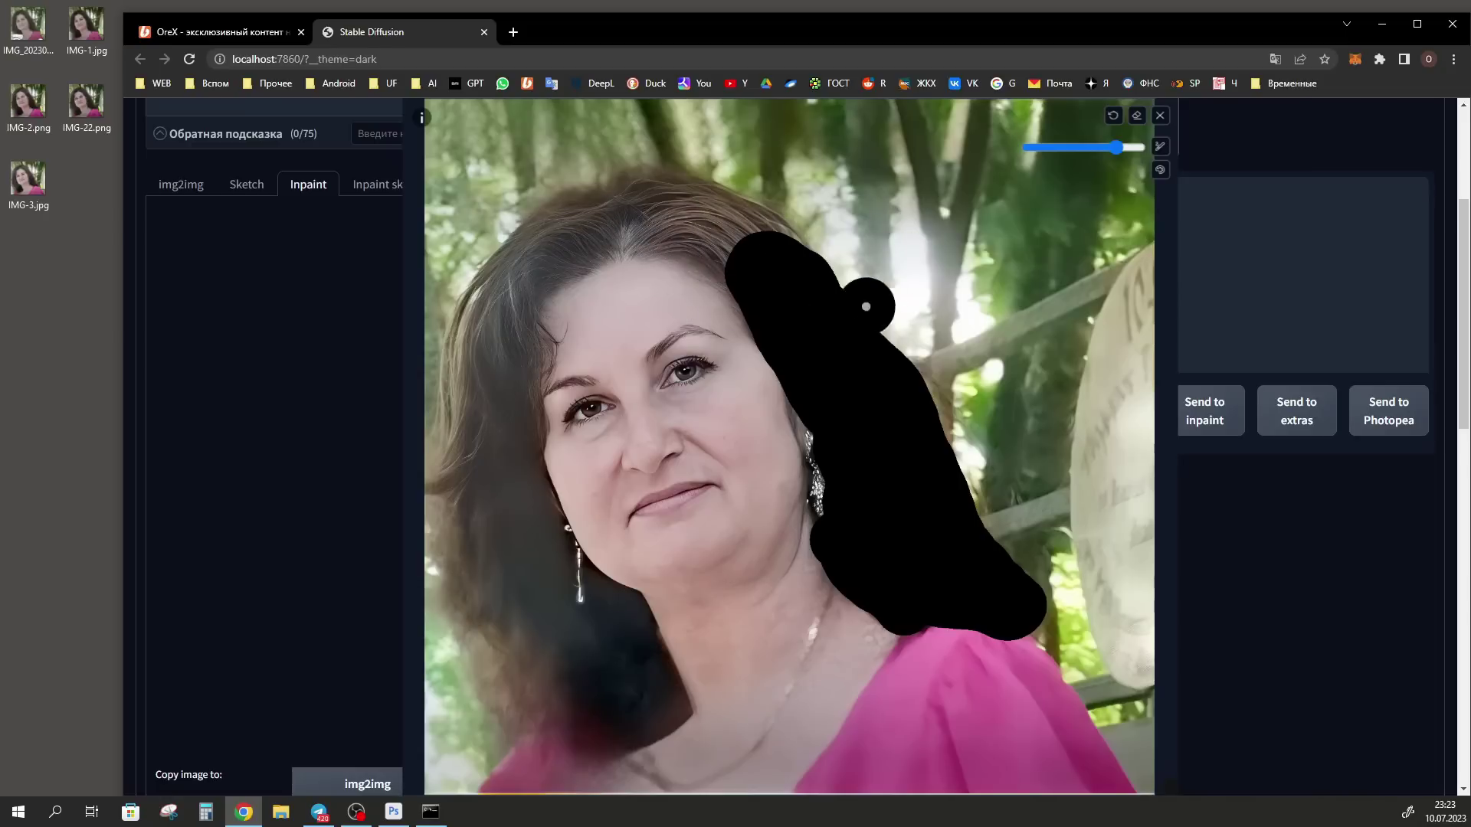
pyautogui.scroll(1, 928, 560)
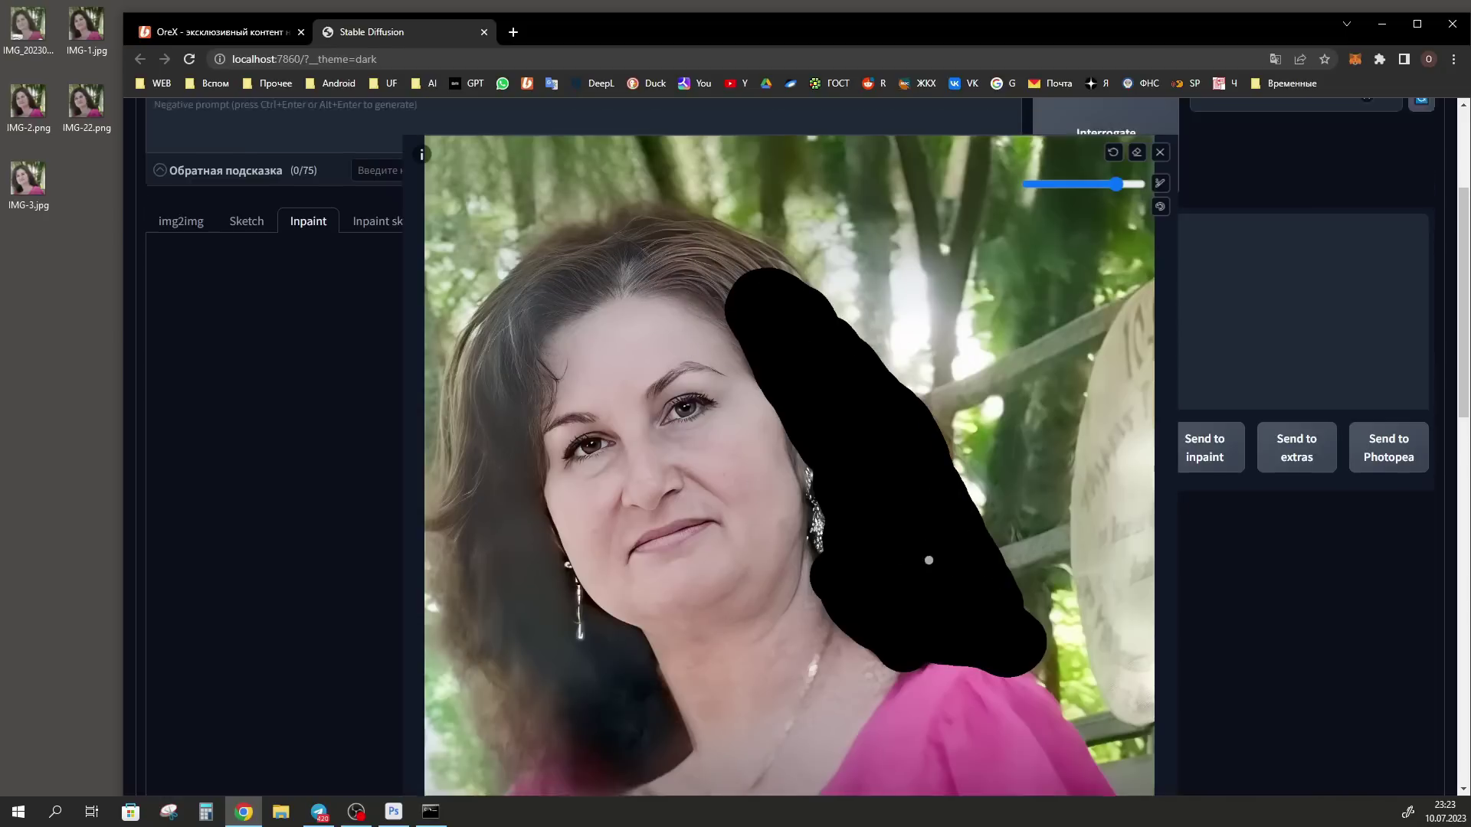
# Add the keyword "красивые женские волосы" to the positive prompt with automatic translation into English.
pyautogui.scroll(3, 929, 559)
pyautogui.click(357, 282)
pyautogui.write('красивые женские волосы')
pyautogui.hotkey('ctrl', 'shift', 'Left')
pyautogui.hotkey('ctrl', 'shift', 'Left')
pyautogui.hotkey('ctrl', 'shift', 'Left')
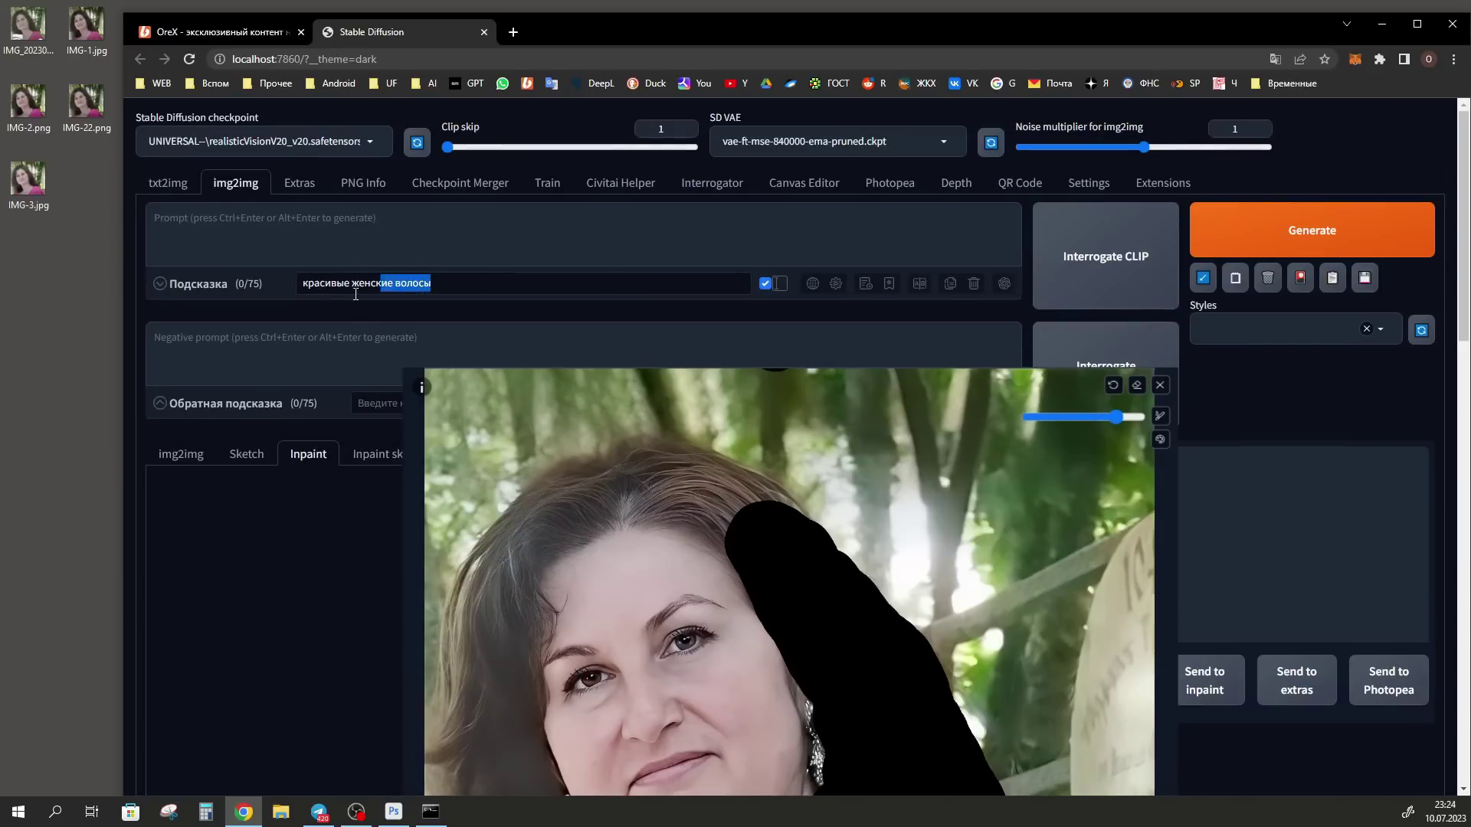
pyautogui.click(437, 284)
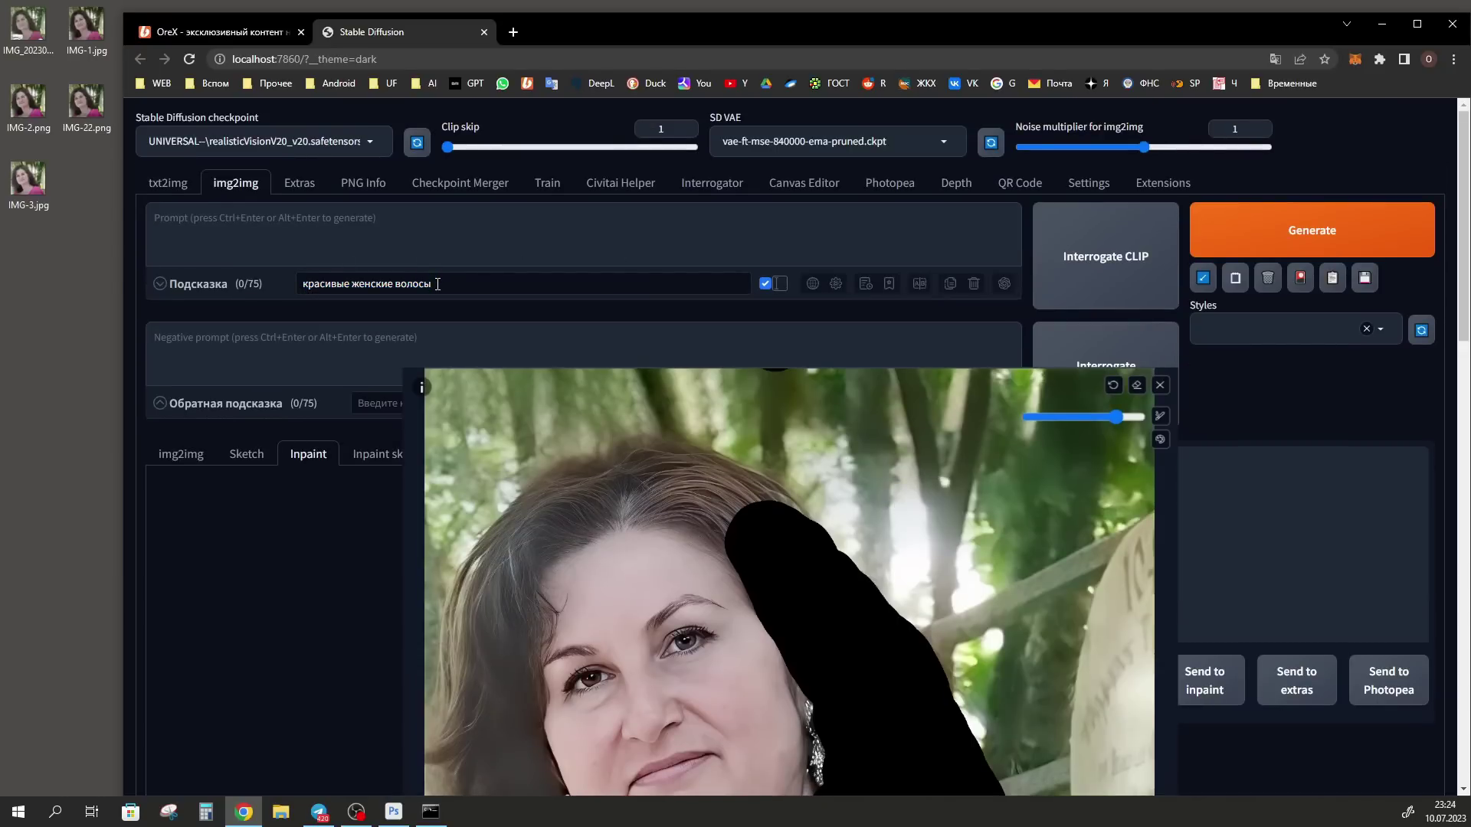
pyautogui.press('Return')
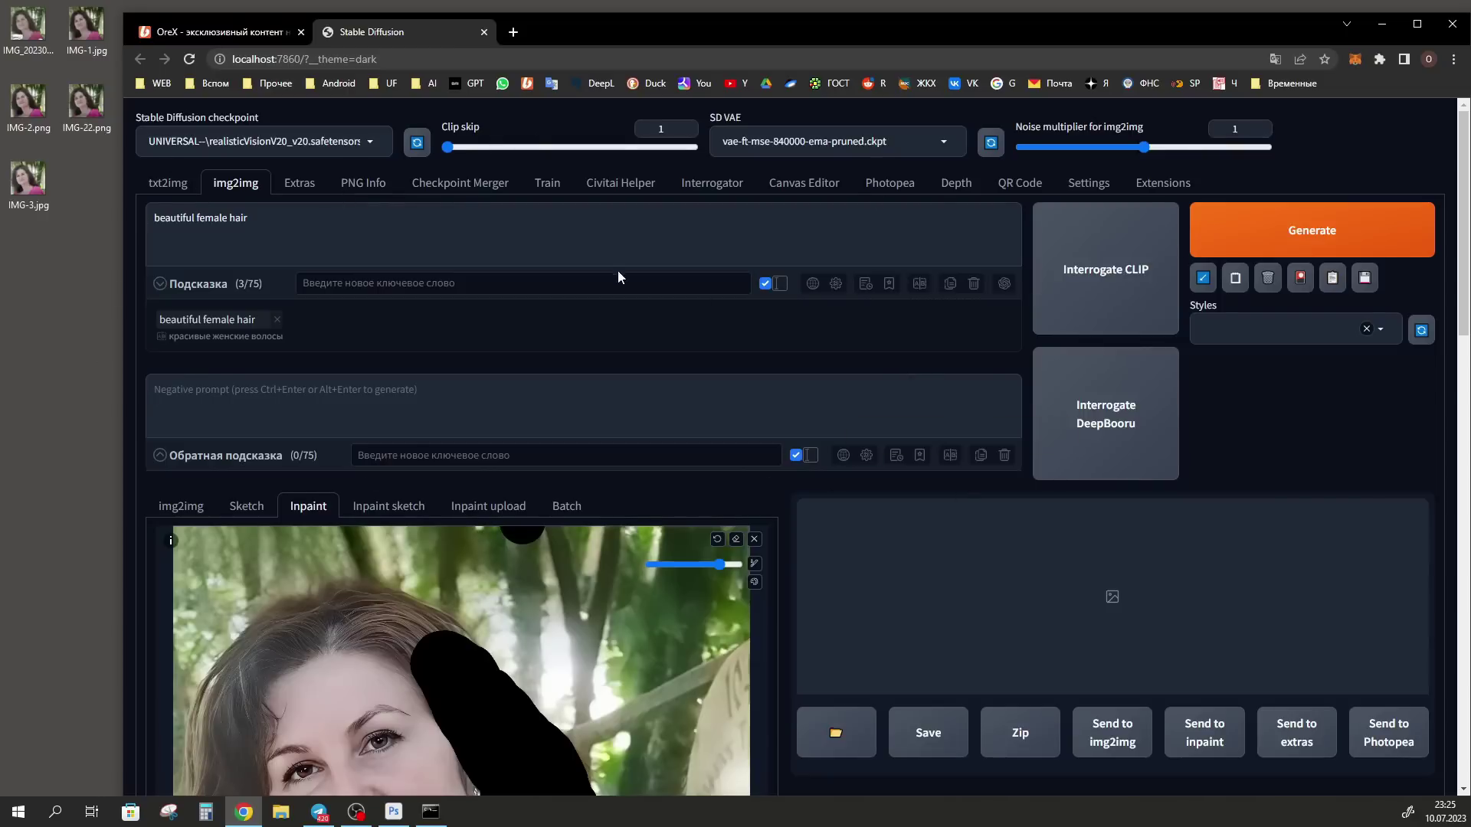
# View the "Prompt перевод | All in one" post on Boosty and return to the Stable Diffusion page.
pyautogui.click(220, 31)
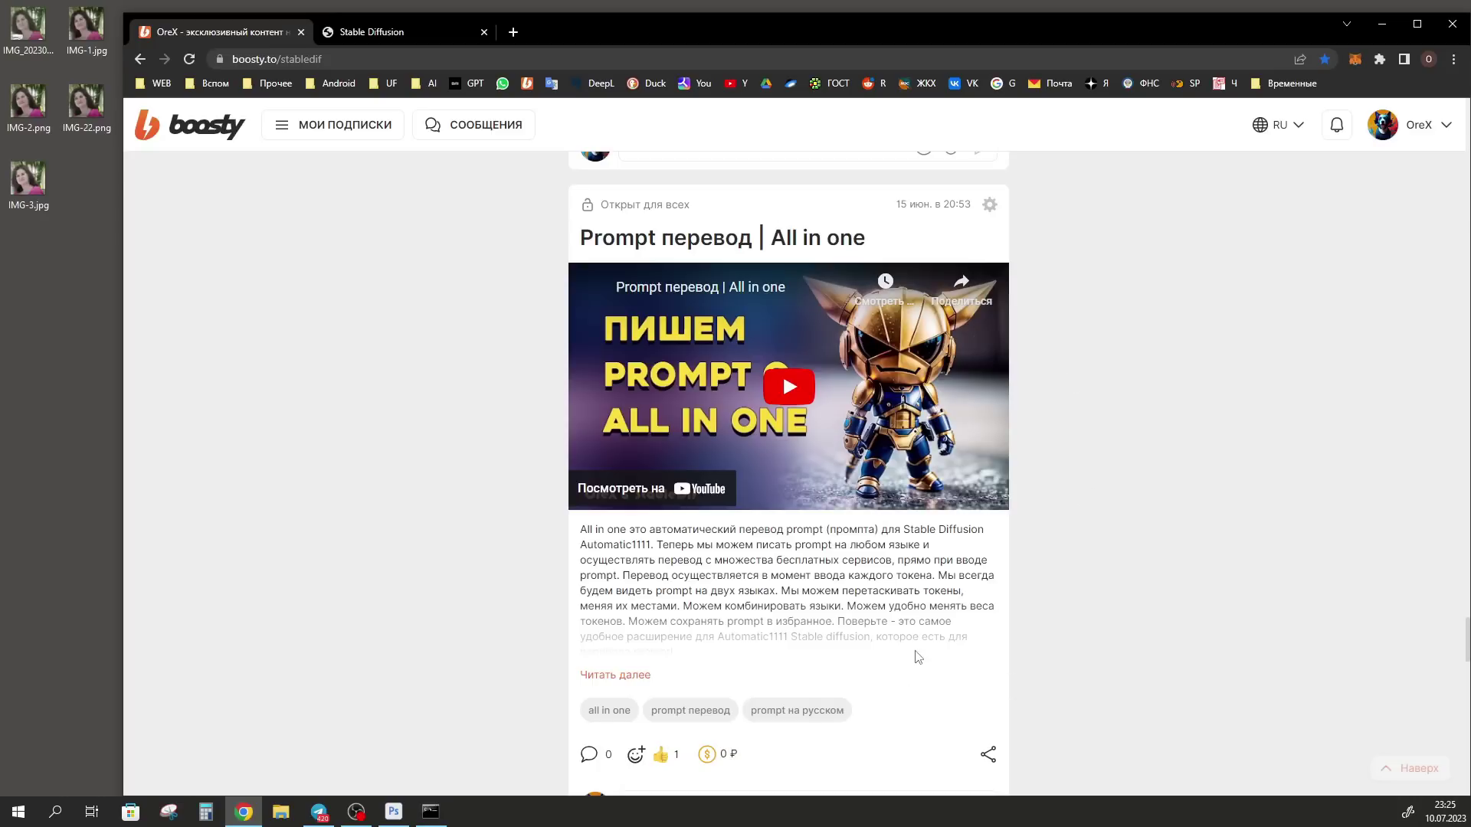
pyautogui.hotkey('ctrl', 'Tab')
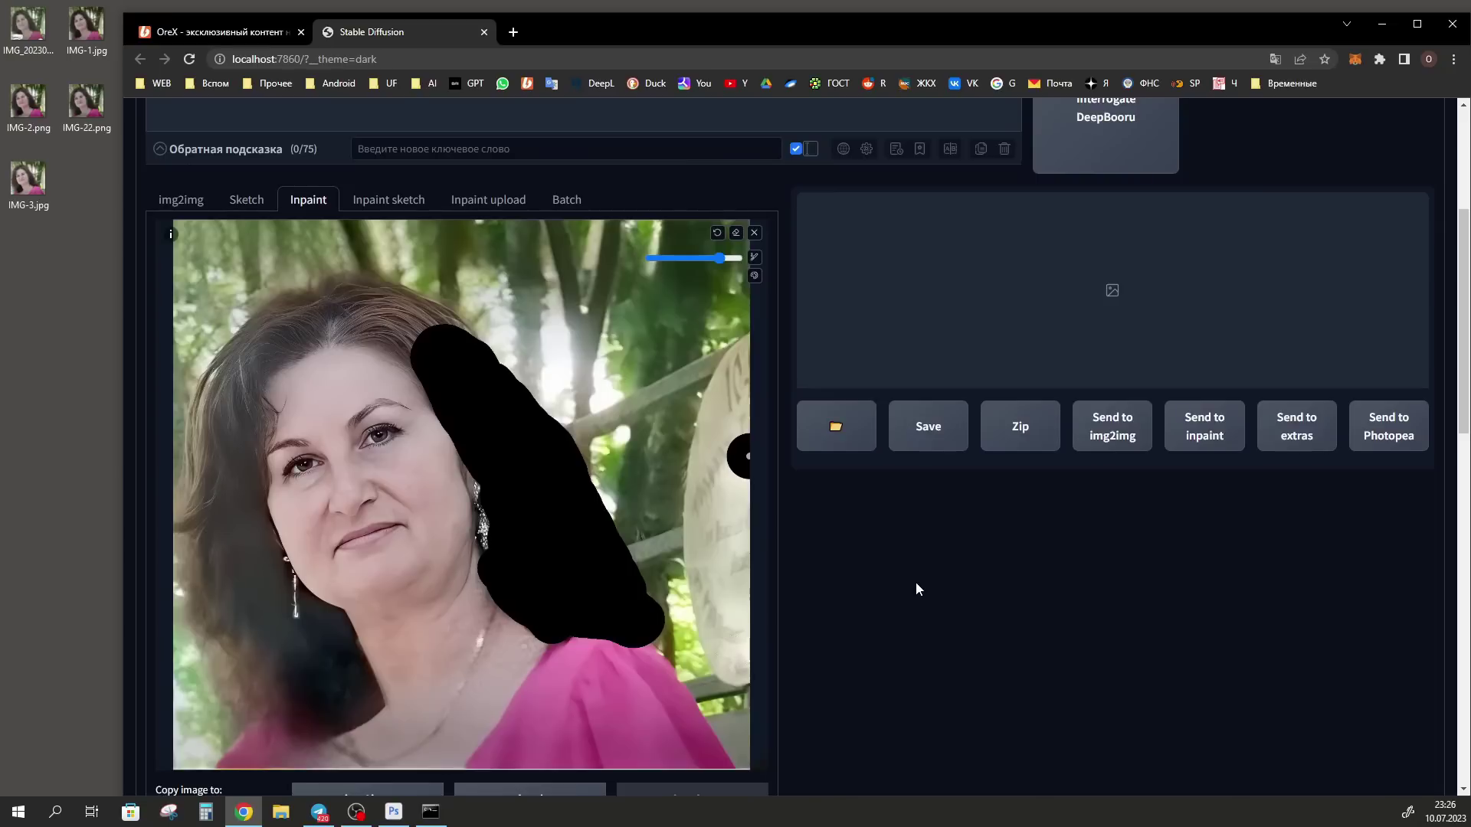
pyautogui.scroll(4, 1050, 554)
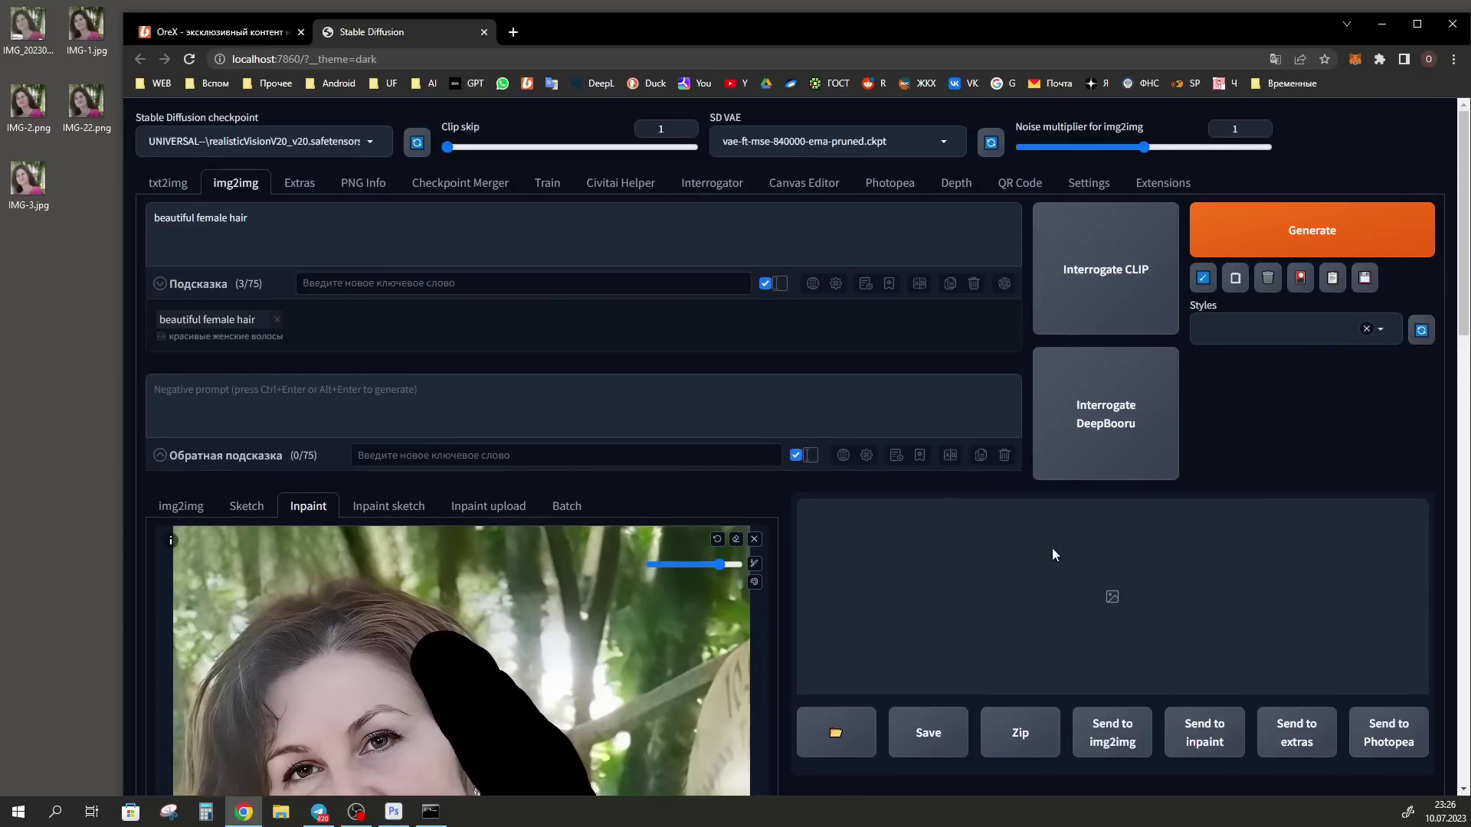
# Generate the inpaint of the masked hair, inspect the enlarged result and save the generated image to the desktop.
pyautogui.click(1294, 244)
pyautogui.scroll(-1, 1112, 580)
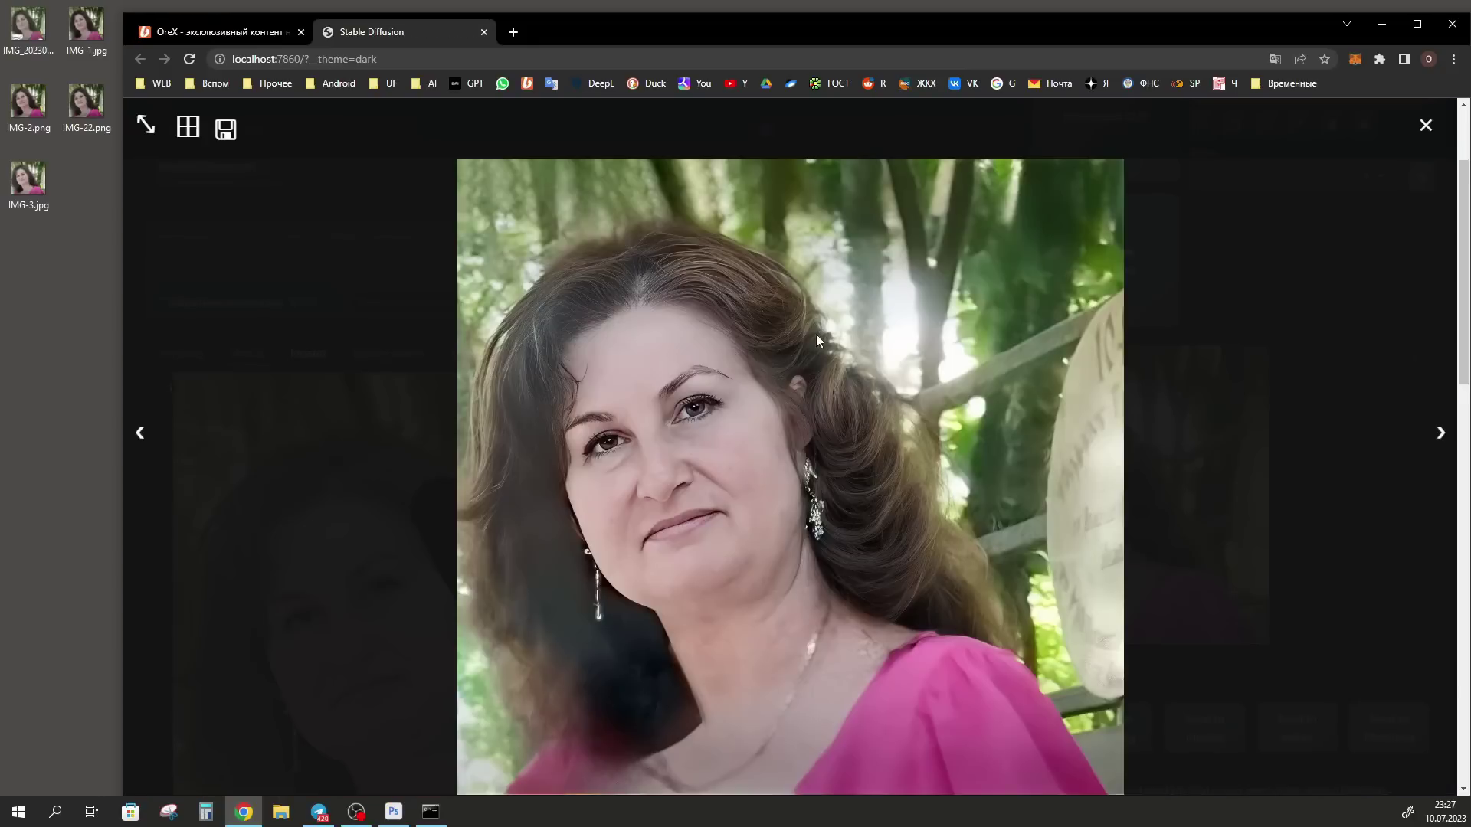
pyautogui.click(921, 578)
pyautogui.click(994, 525)
pyautogui.click(1091, 375)
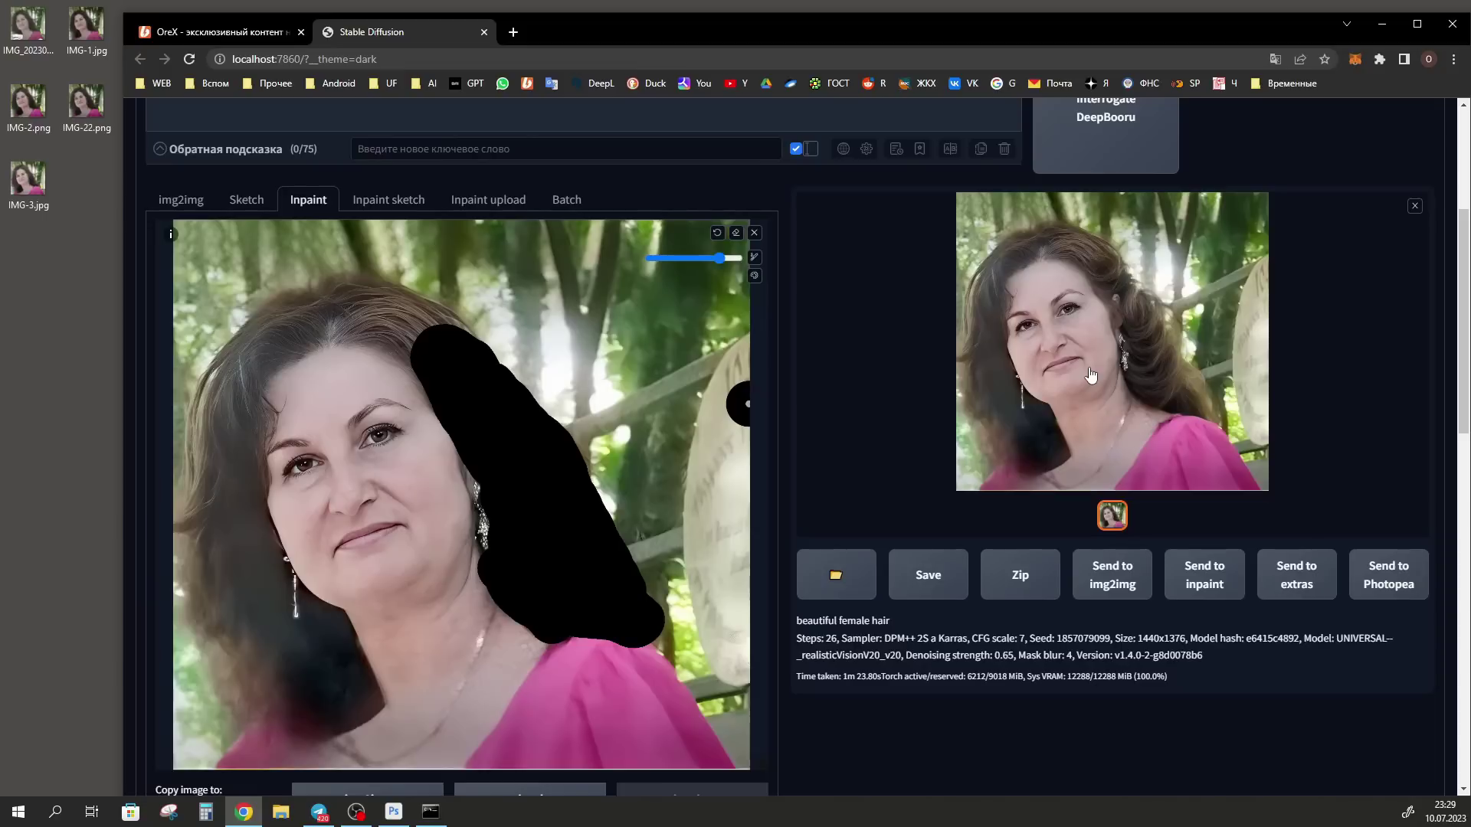
pyautogui.moveTo(1107, 332); pyautogui.dragTo(27, 251)
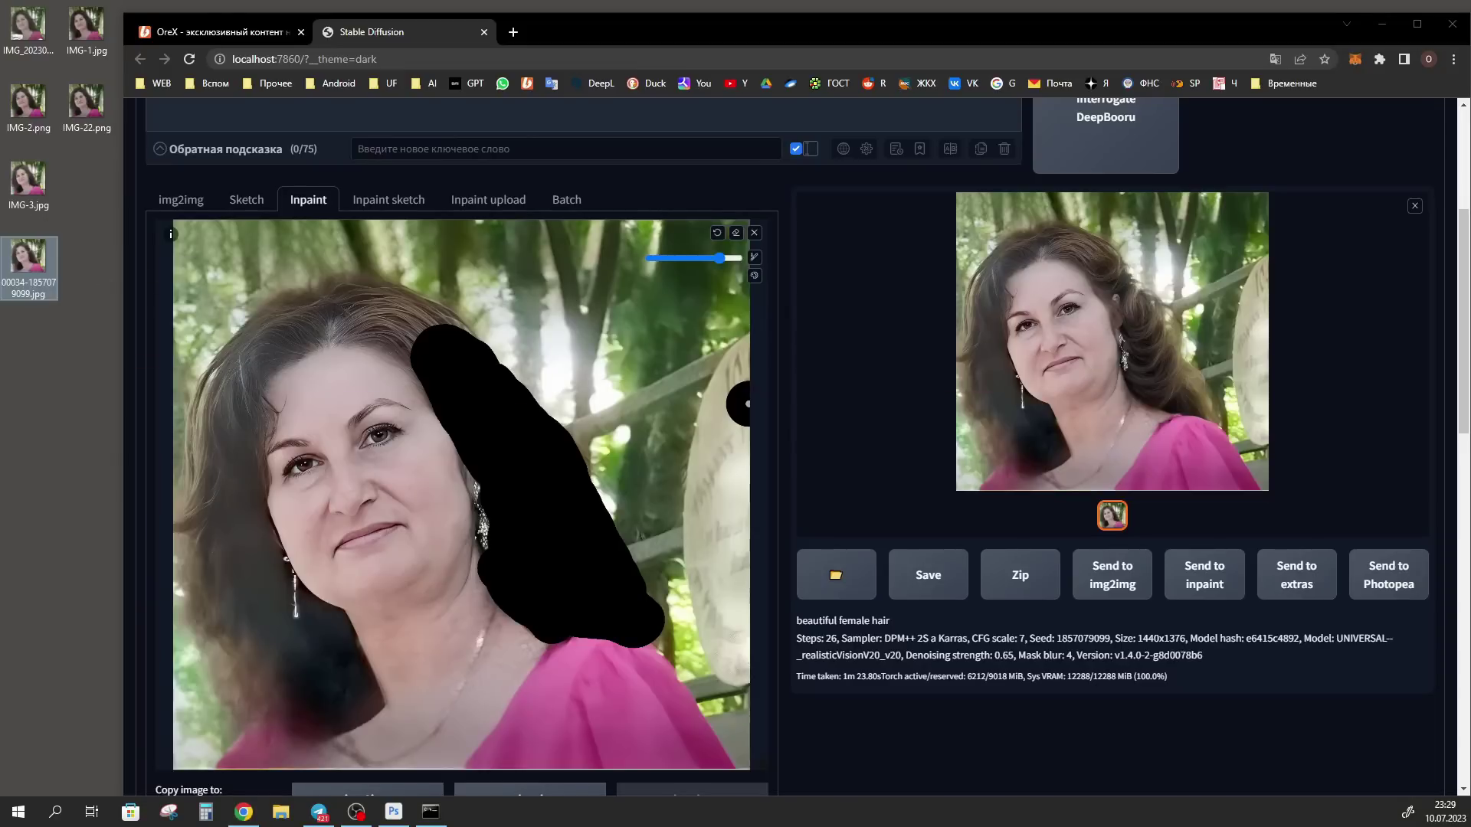
# Replace the inpaint source with the generated image saved on the desktop and mask the hair on the left from the temple to the shoulder.
pyautogui.click(757, 234)
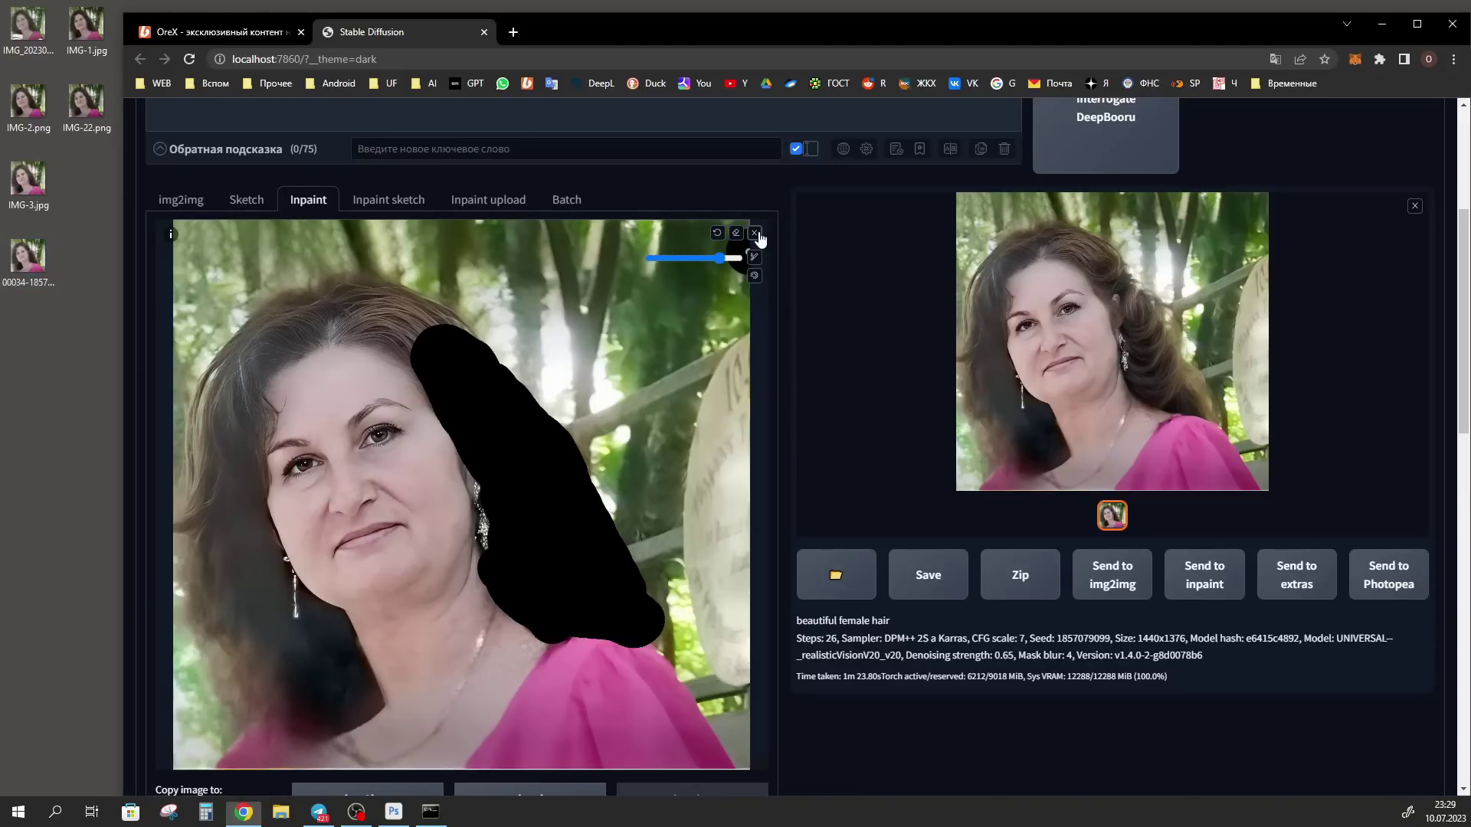
pyautogui.click(756, 235)
pyautogui.moveTo(28, 255); pyautogui.dragTo(575, 503)
pyautogui.scroll(-1, 628, 360)
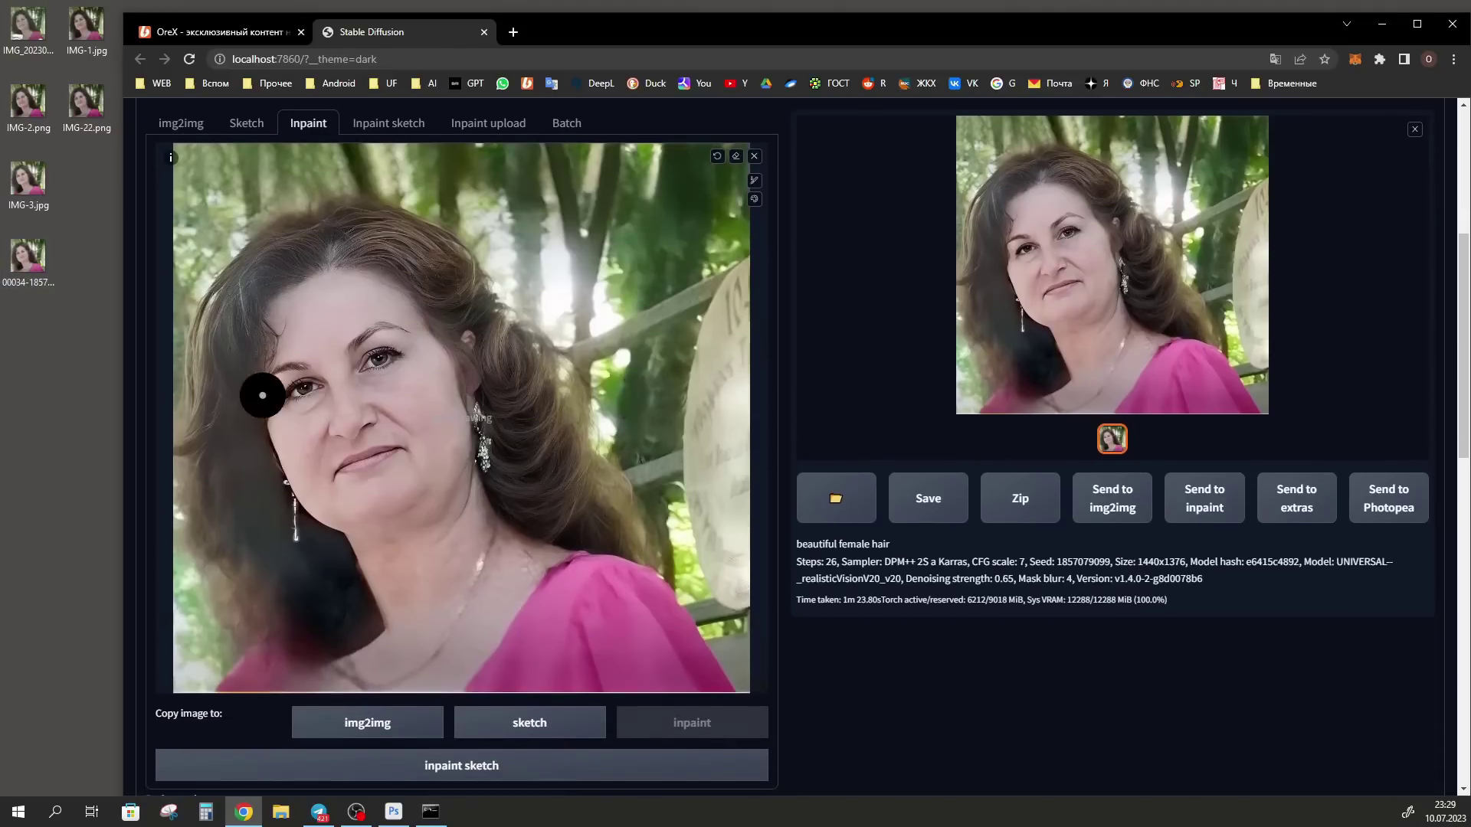
pyautogui.scroll(-1, 226, 329)
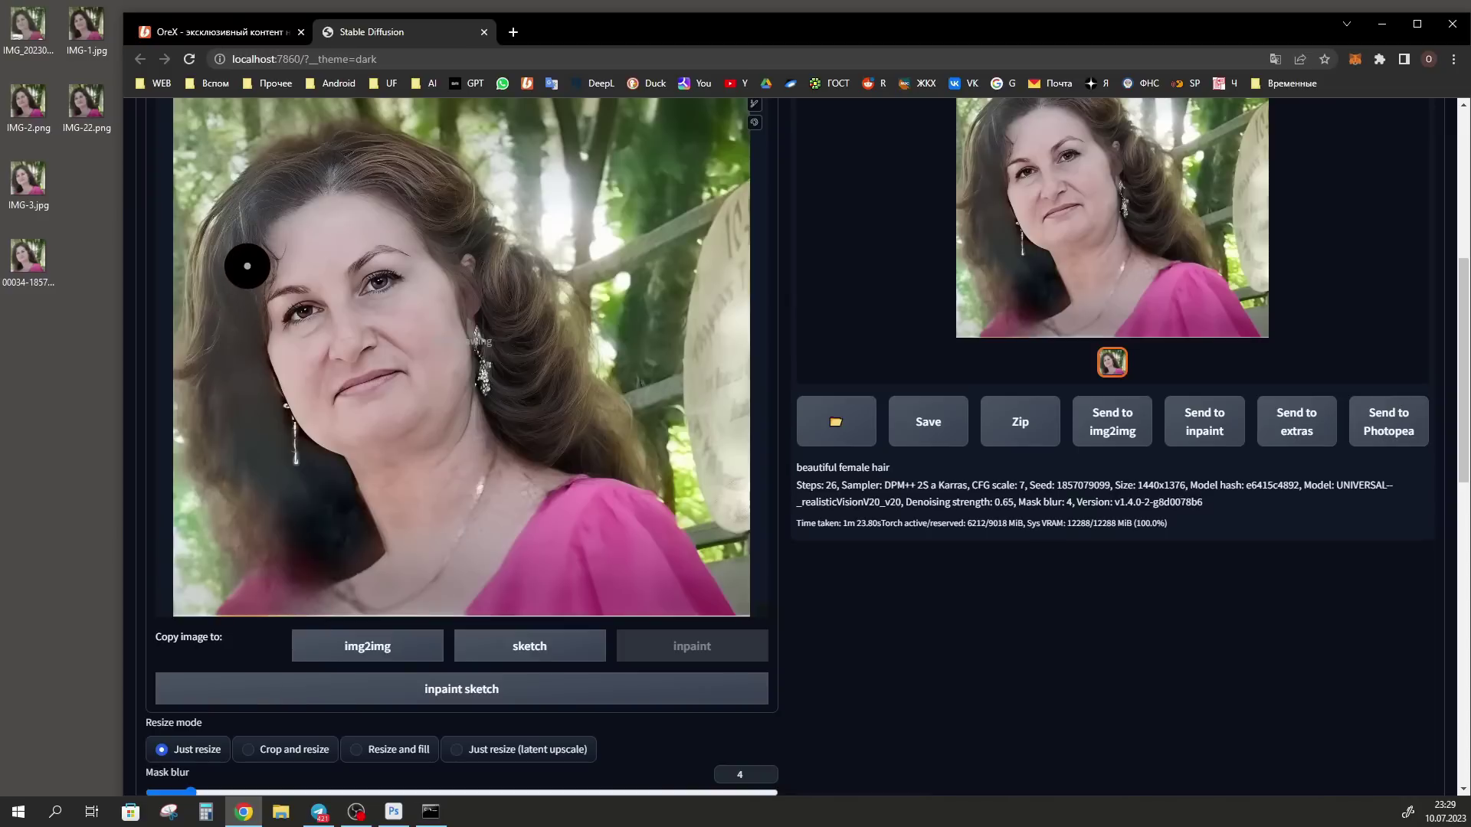
pyautogui.moveTo(246, 240); pyautogui.dragTo(251, 311)
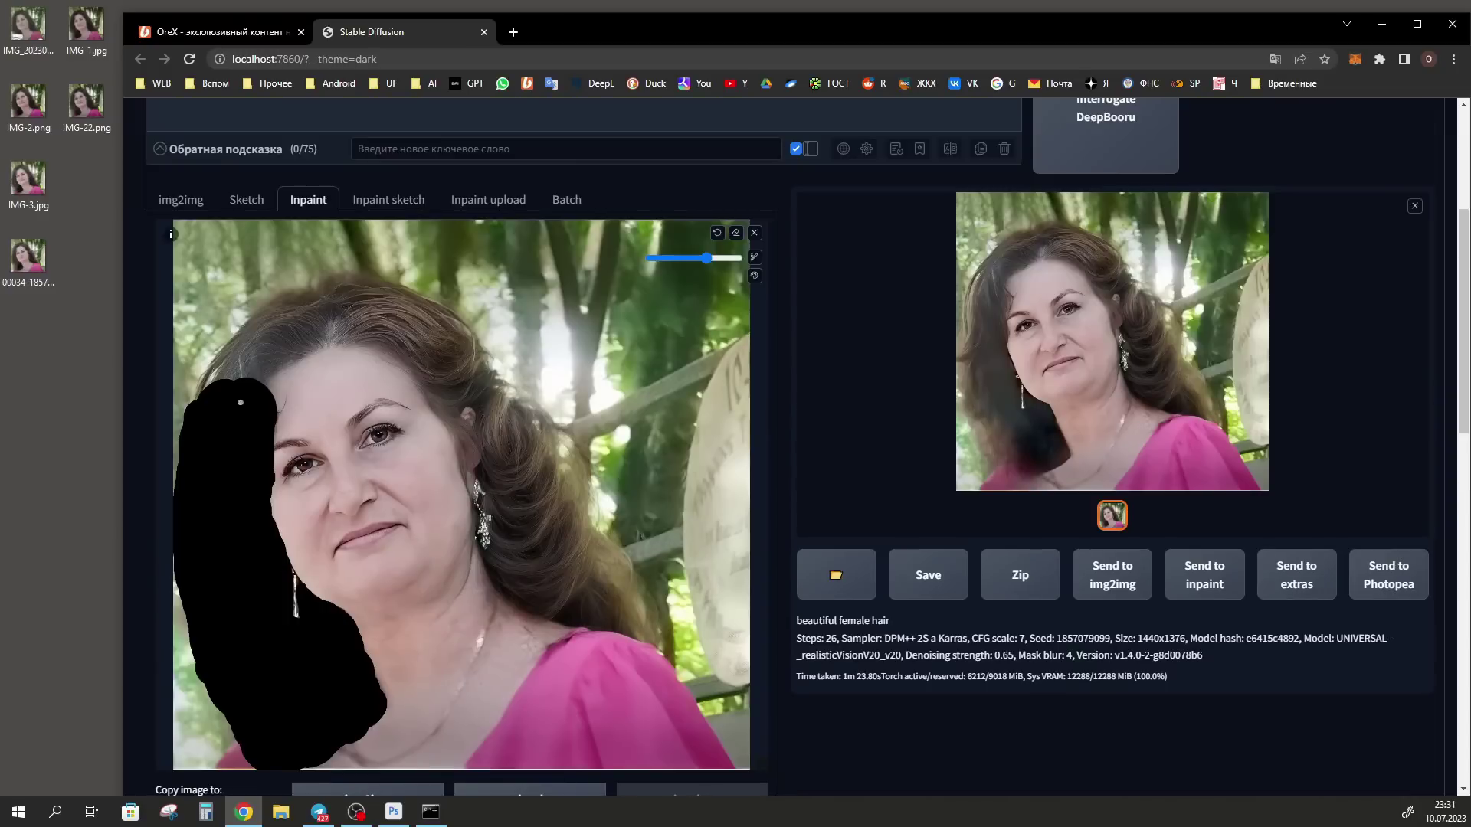
pyautogui.moveTo(258, 726); pyautogui.dragTo(378, 728)
# Generate the inpaint of the left-side hair and save the resulting image to the desktop.
pyautogui.scroll(4, 667, 377)
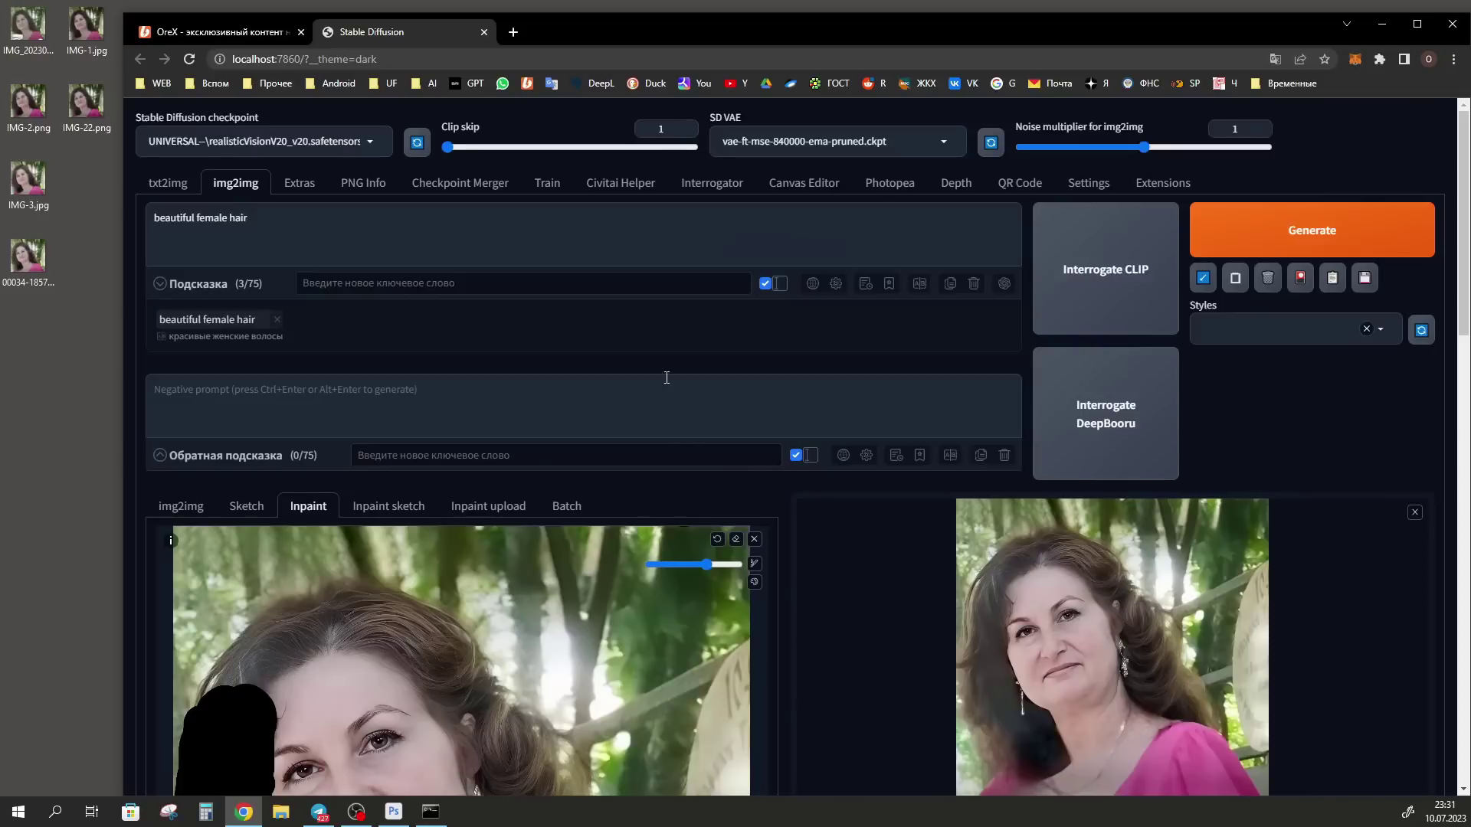
pyautogui.scroll(-2, 245, 243)
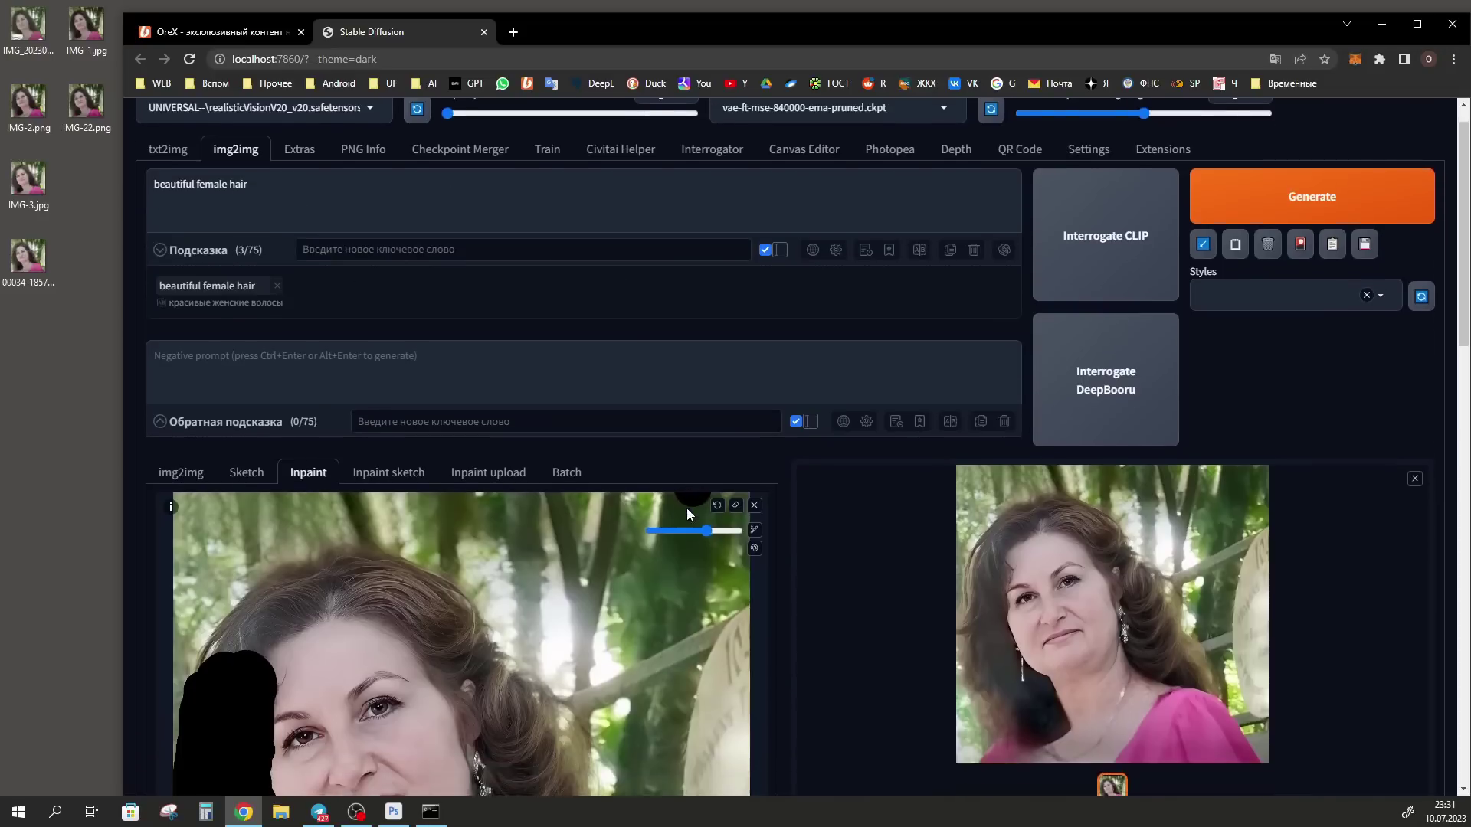
pyautogui.scroll(2, 834, 532)
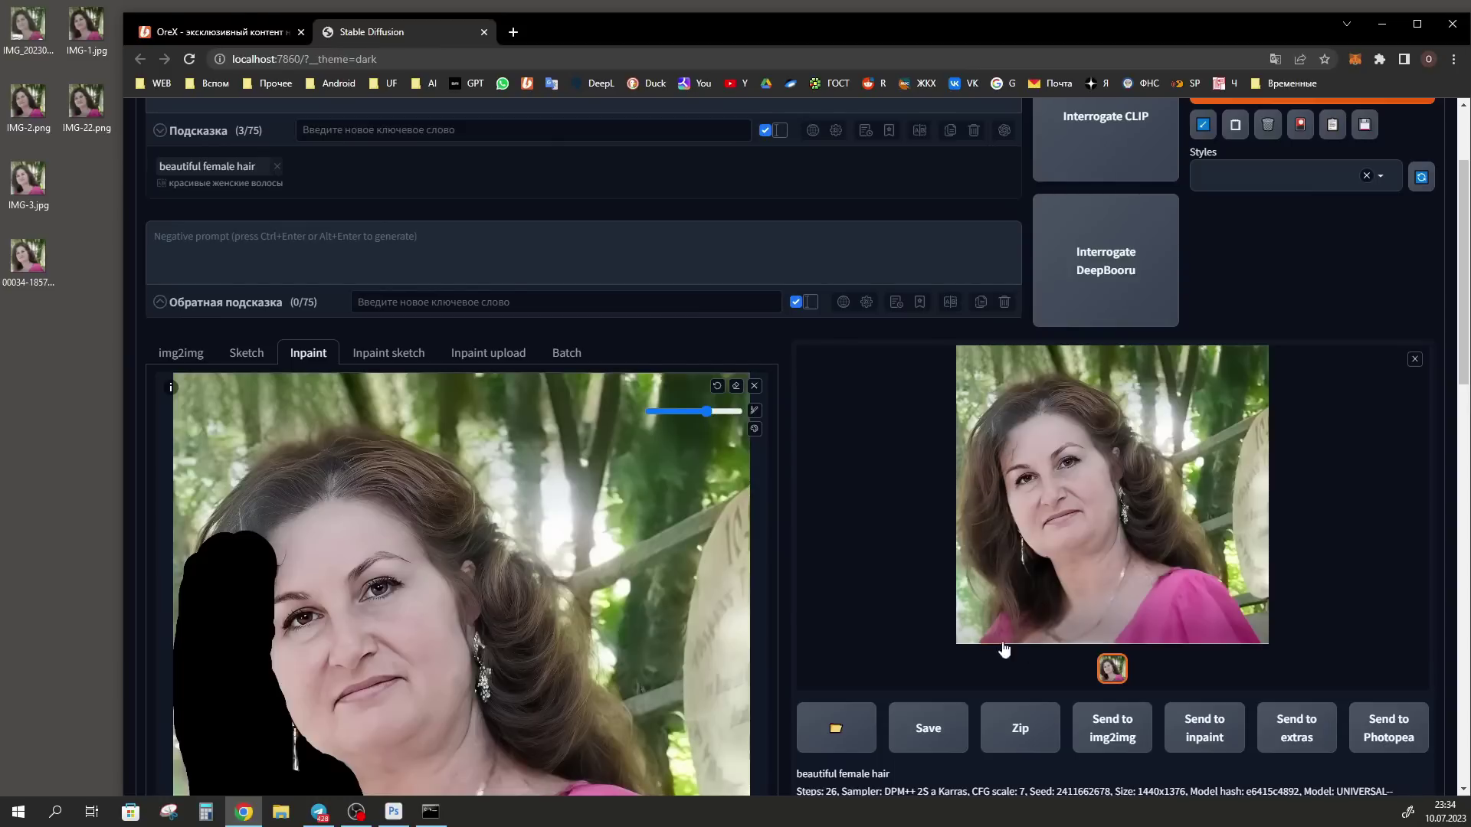
pyautogui.moveTo(1122, 469); pyautogui.dragTo(76, 258)
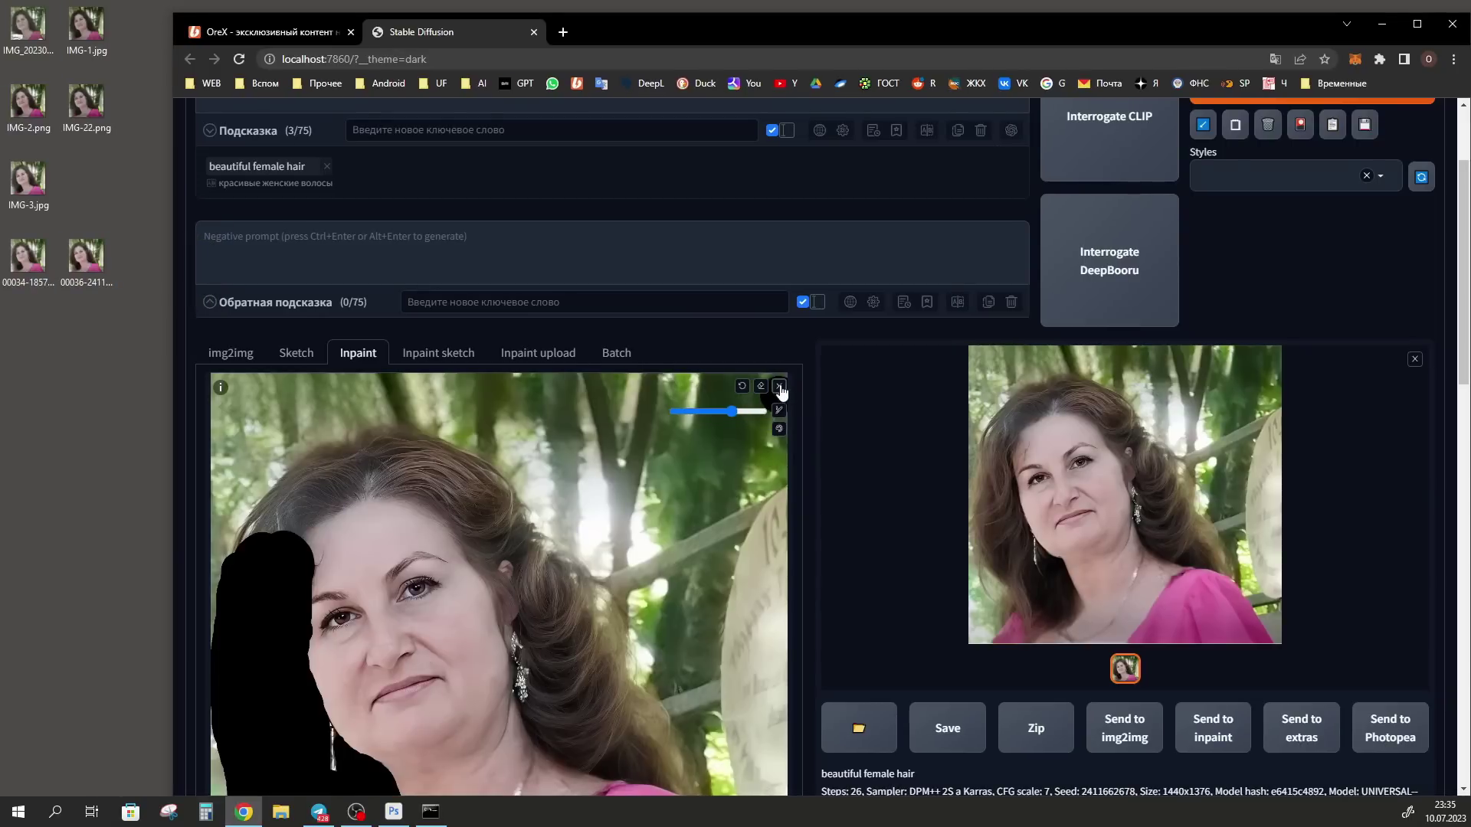
# Load the newest saved result as the inpaint source and mask the hair on the upper left of the head above the forehead.
pyautogui.click(779, 386)
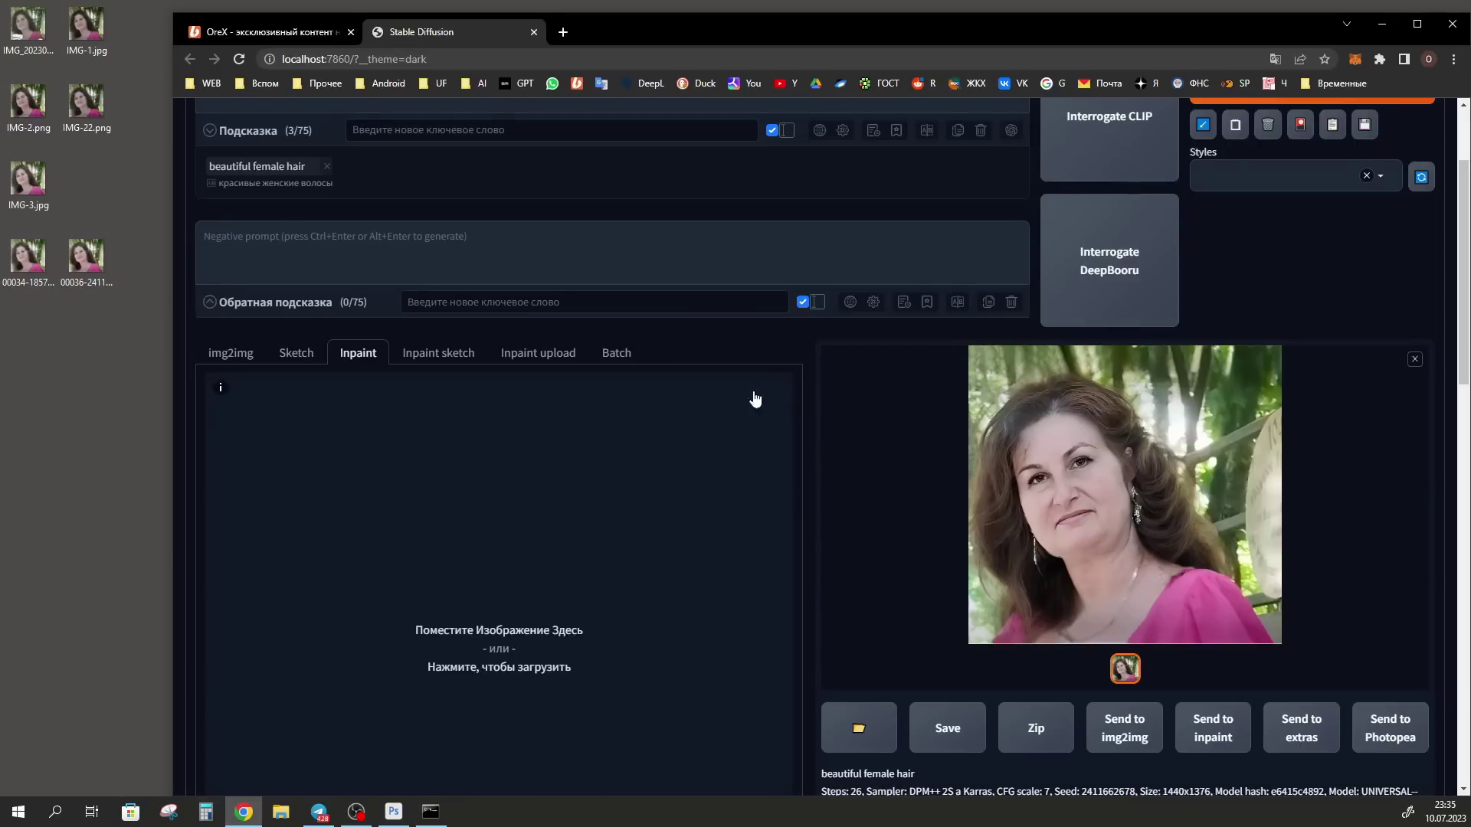
pyautogui.moveTo(86, 259); pyautogui.dragTo(687, 598)
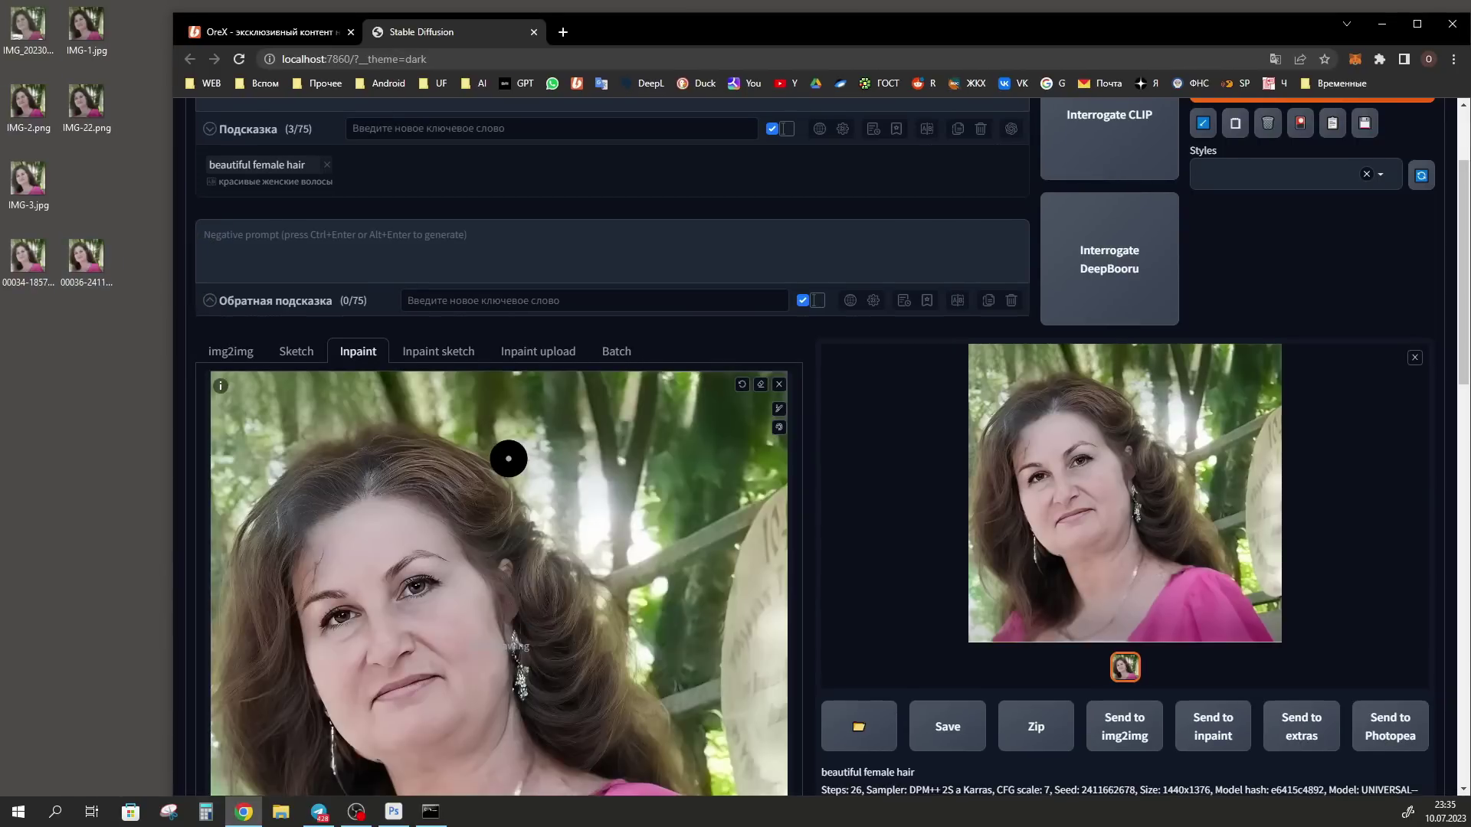
pyautogui.scroll(-2, 319, 314)
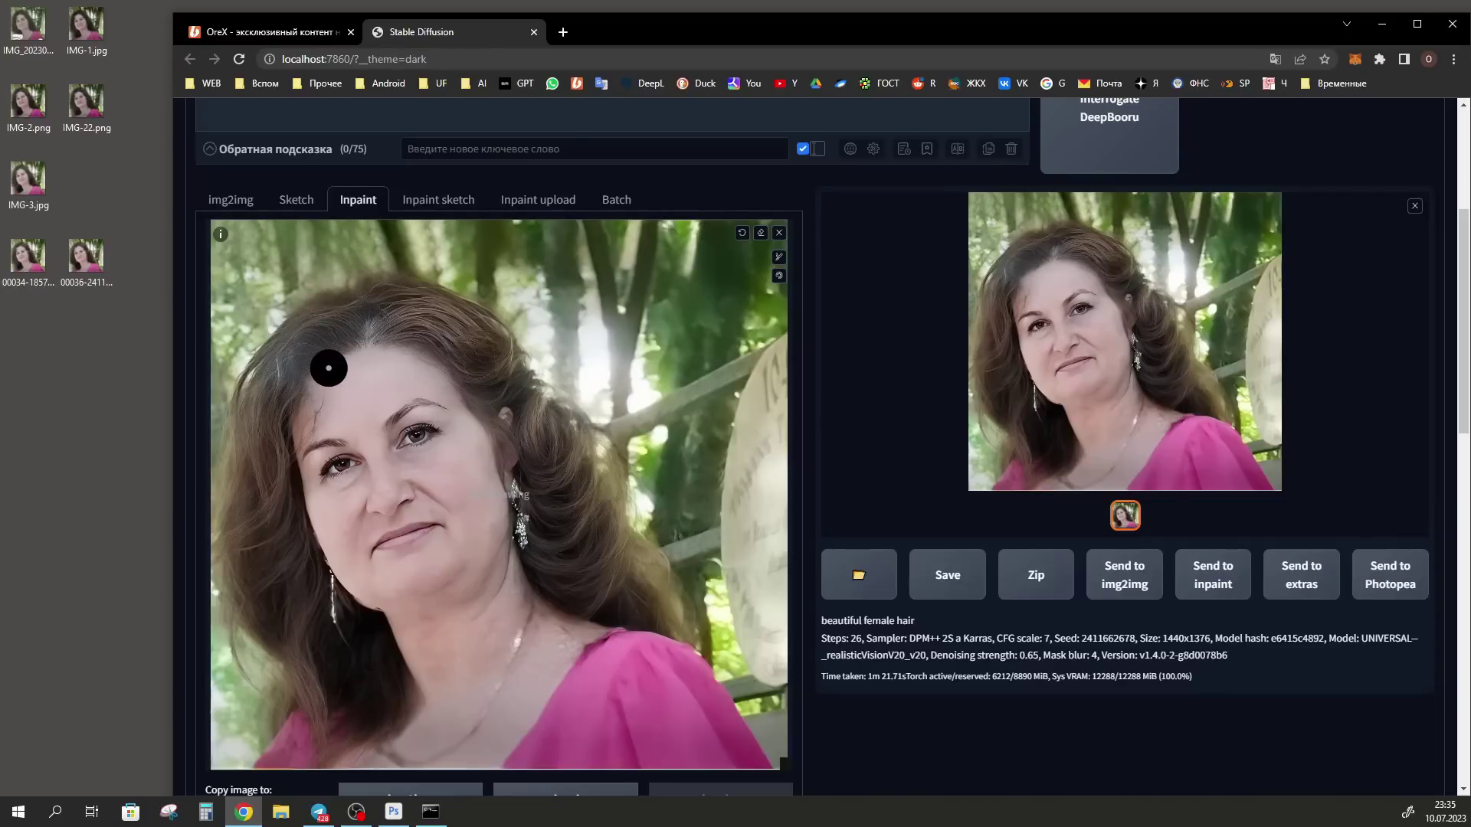
pyautogui.moveTo(335, 299)
pyautogui.mouseDown()
pyautogui.moveTo(273, 354)
pyautogui.moveTo(337, 345)
pyautogui.moveTo(337, 331)
pyautogui.moveTo(287, 387)
pyautogui.mouseUp()
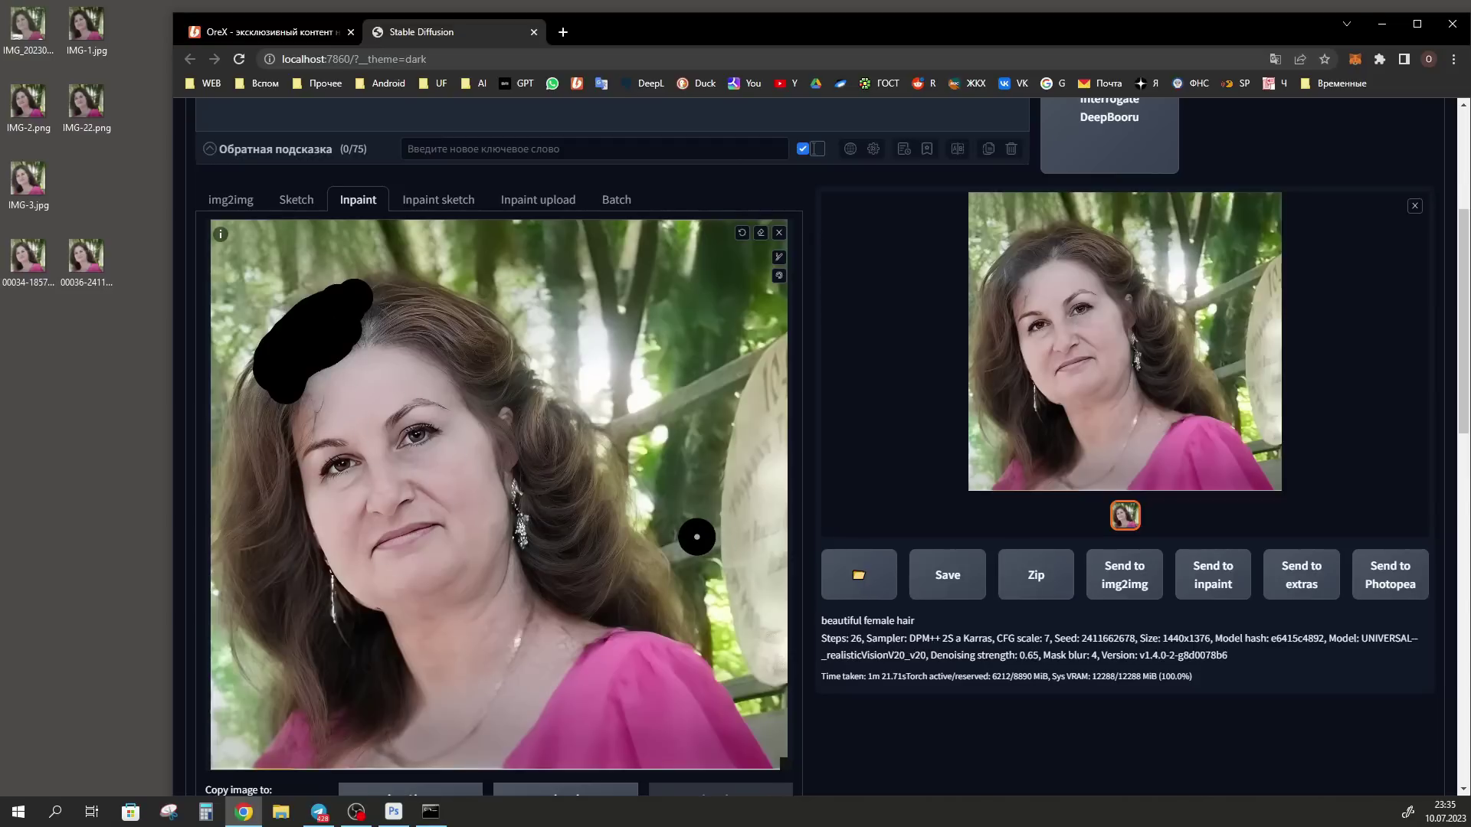
# Generate the inpaint of the upper-left hair, inspect the enlarged result and save it to the desktop.
pyautogui.scroll(4, 696, 537)
pyautogui.click(1329, 234)
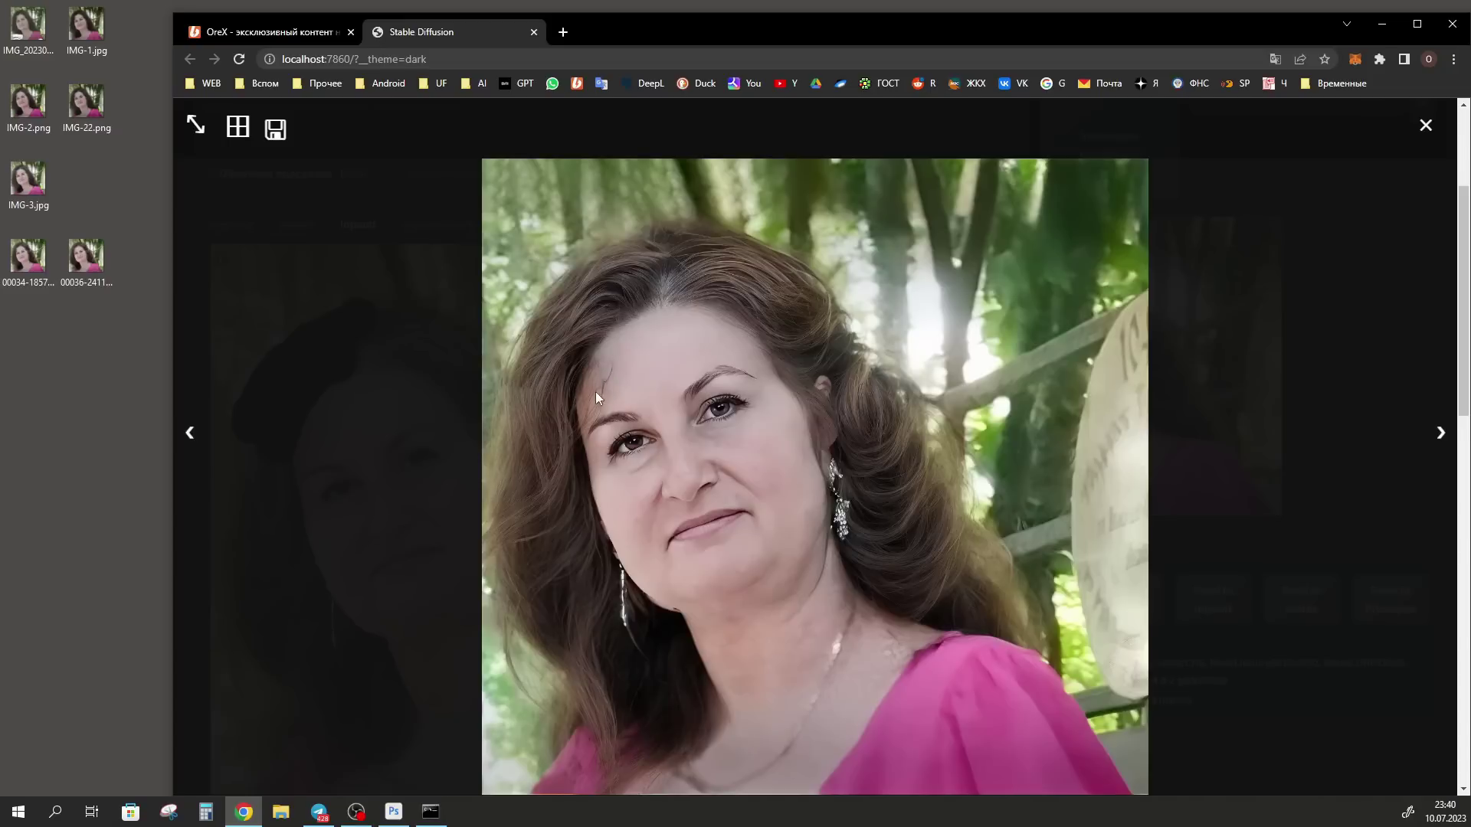
pyautogui.click(677, 269)
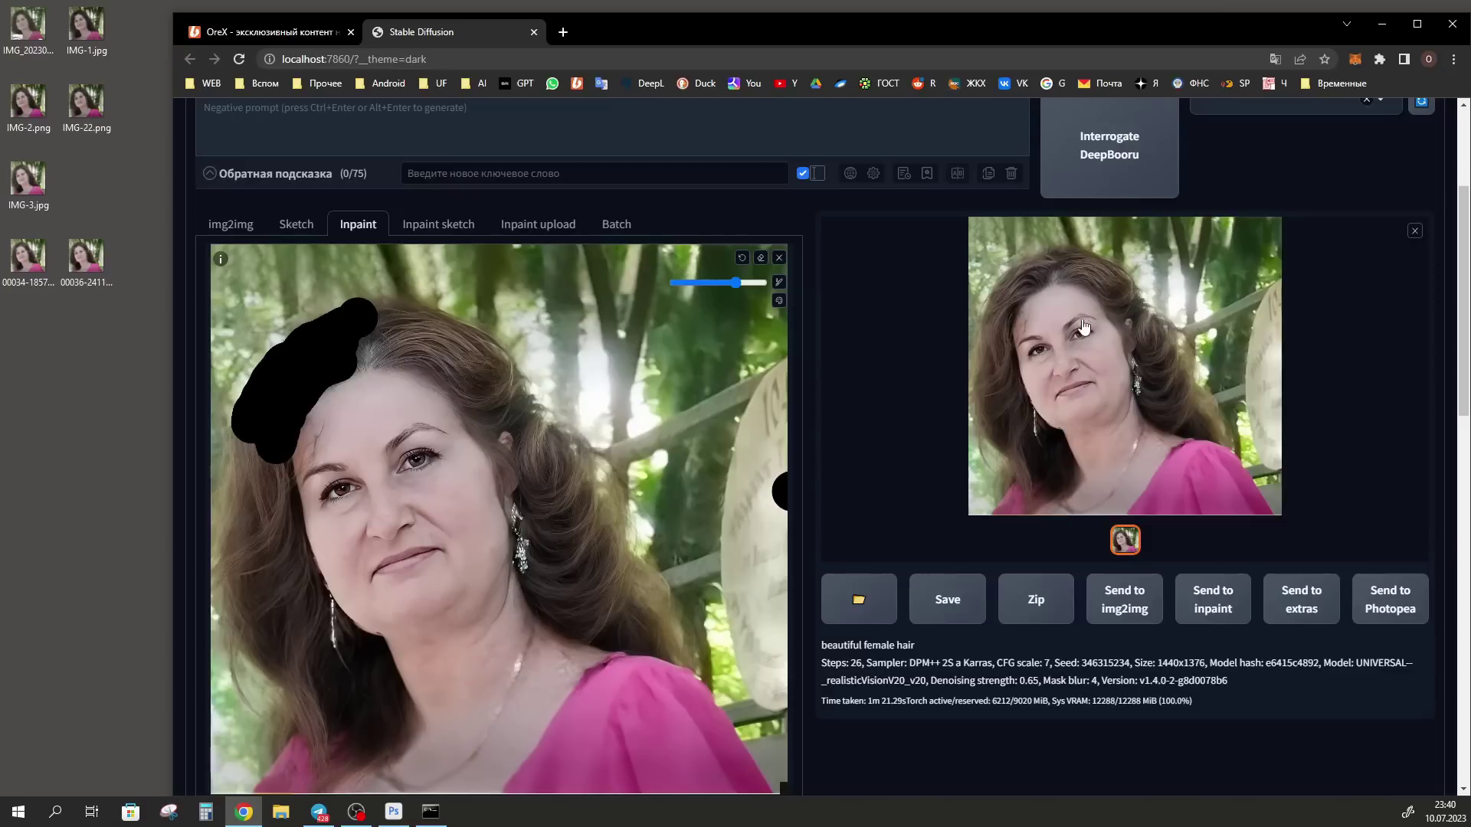
pyautogui.moveTo(1099, 335); pyautogui.dragTo(127, 260)
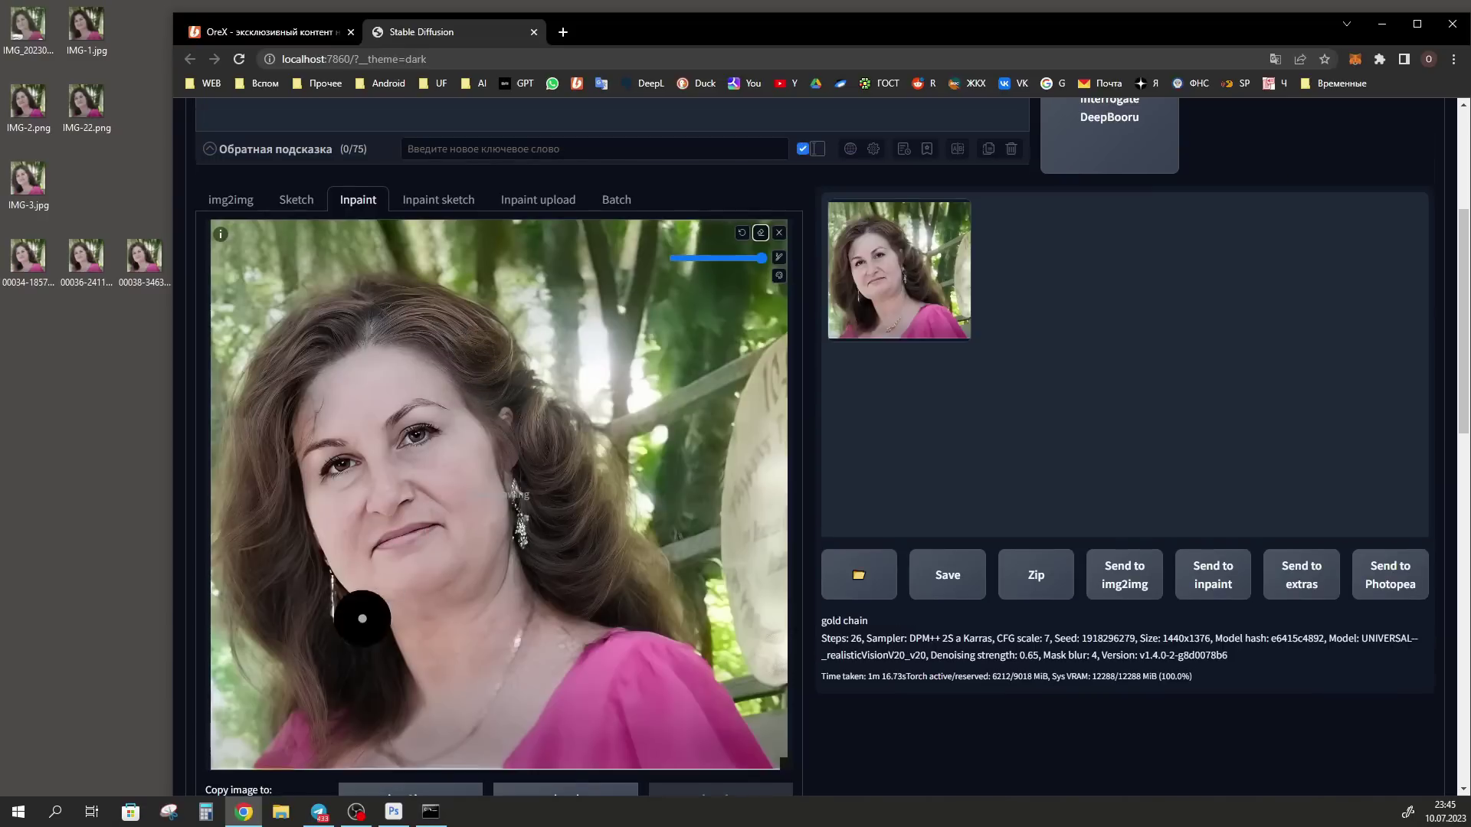
# Mask the whole figure of the woman, including hair and dress, and set the mask mode to Inpaint not masked.
pyautogui.moveTo(275, 761)
pyautogui.mouseDown()
pyautogui.moveTo(290, 712)
pyautogui.moveTo(266, 684)
pyautogui.moveTo(248, 419)
pyautogui.moveTo(316, 319)
pyautogui.moveTo(391, 302)
pyautogui.moveTo(503, 334)
pyautogui.moveTo(753, 773)
pyautogui.moveTo(325, 754)
pyautogui.moveTo(300, 642)
pyautogui.moveTo(384, 340)
pyautogui.moveTo(593, 558)
pyautogui.moveTo(666, 728)
pyautogui.mouseUp()
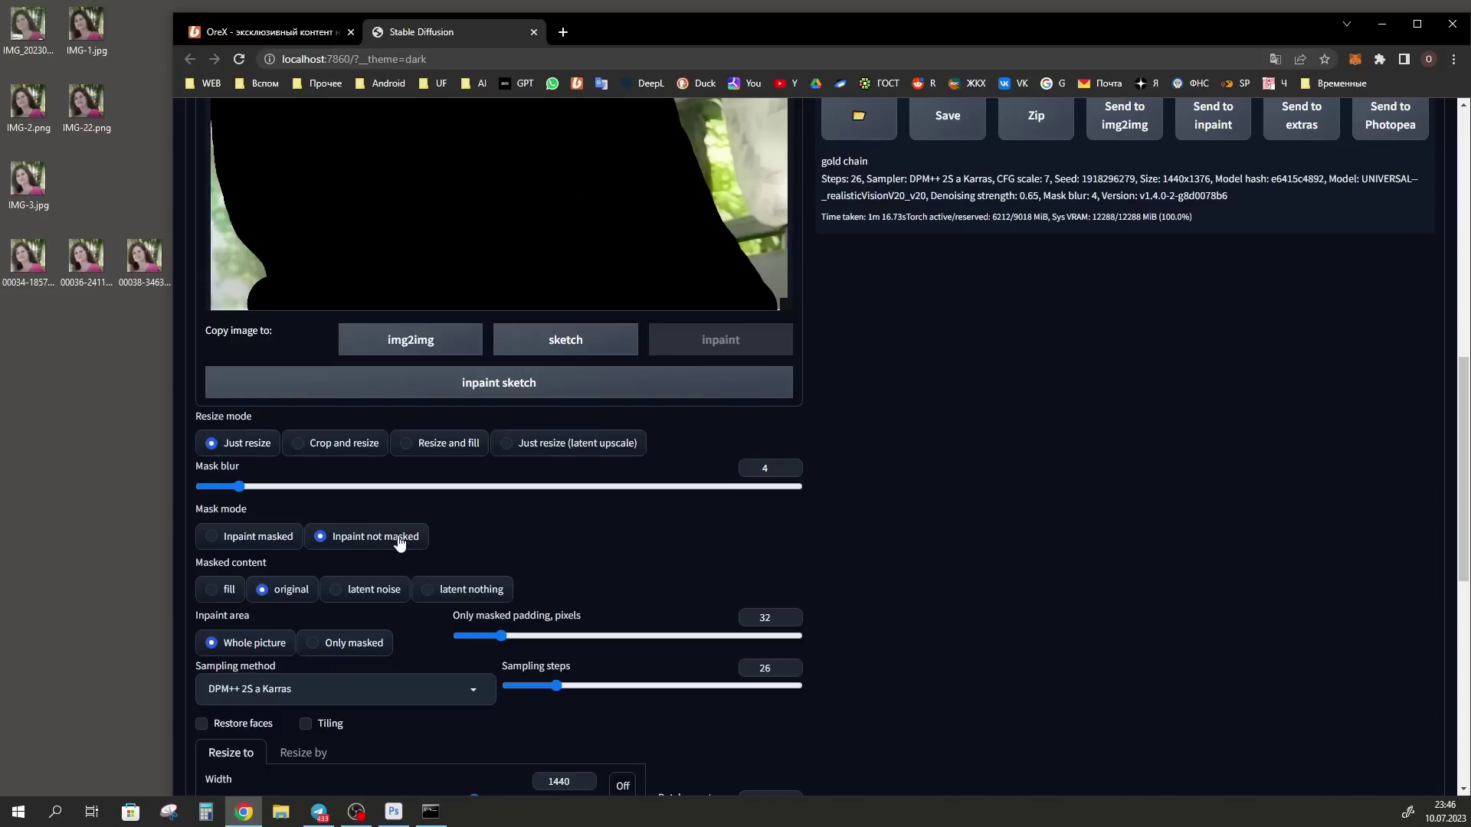
pyautogui.scroll(-5, 460, 535)
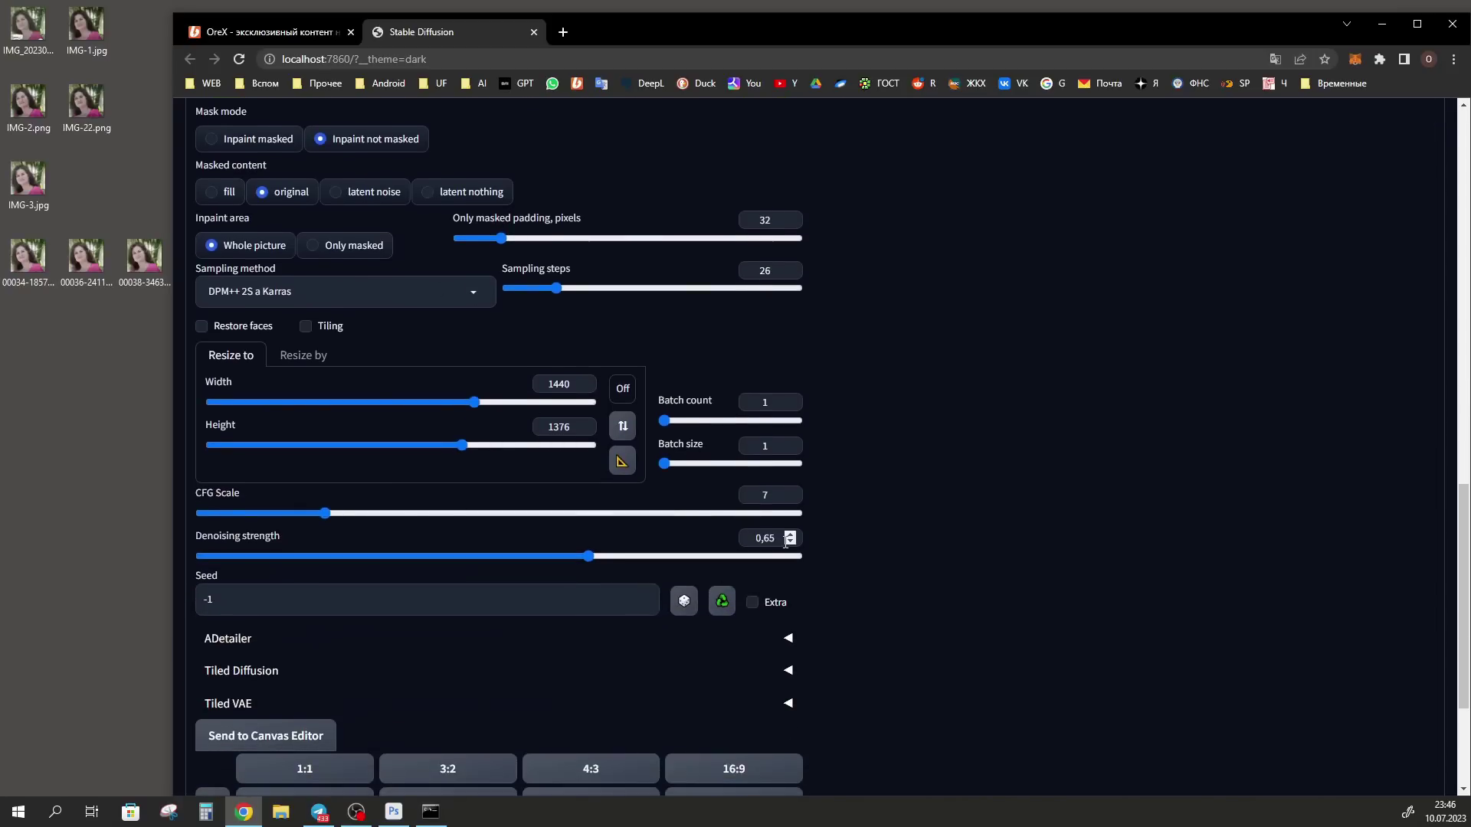
pyautogui.scroll(-3, 278, 328)
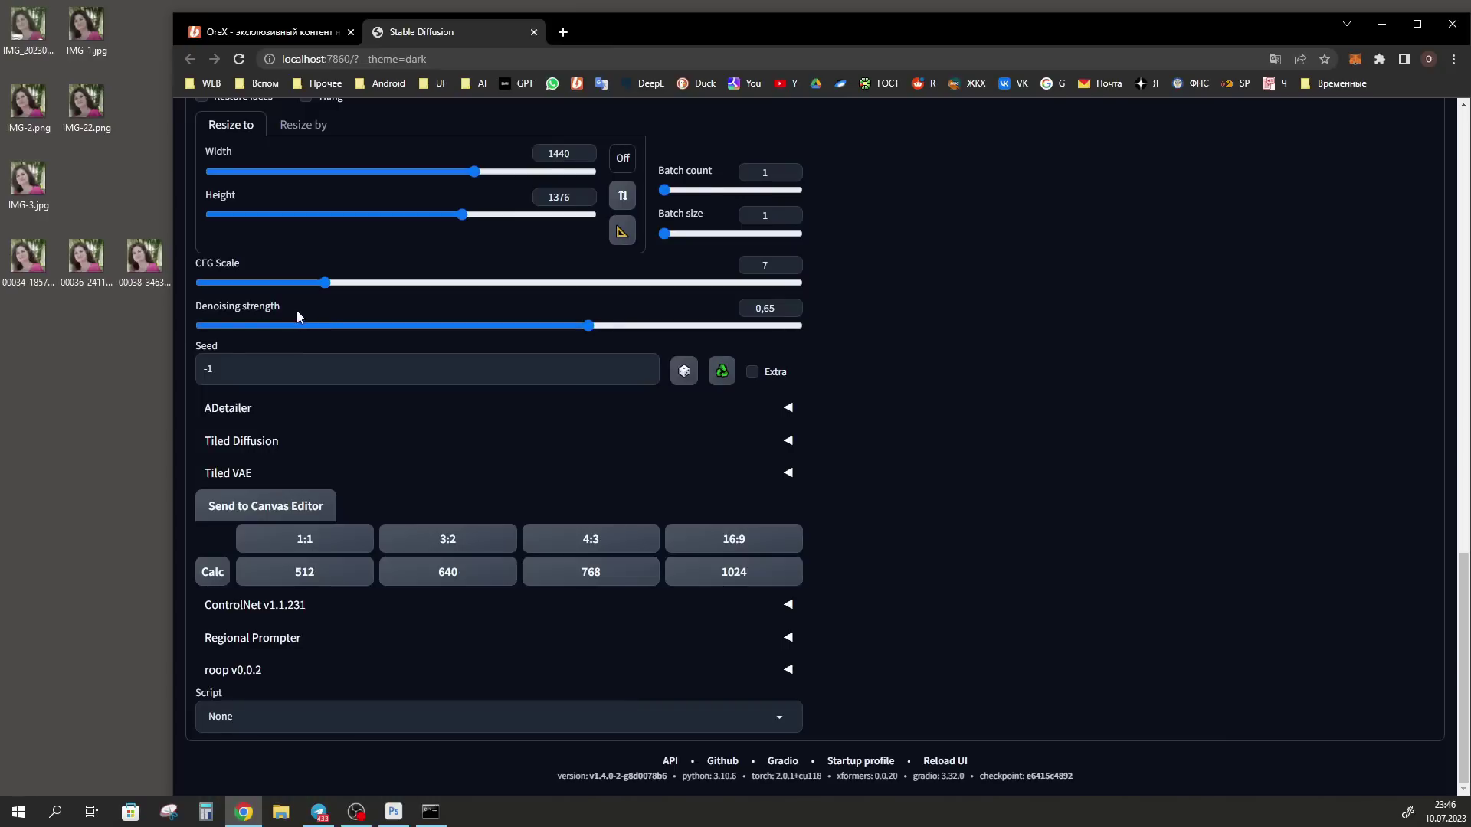
# Add the keywords "фон, лес, деревья" to the positive prompt with automatic English translation and generate a new background.
pyautogui.scroll(15, 489, 316)
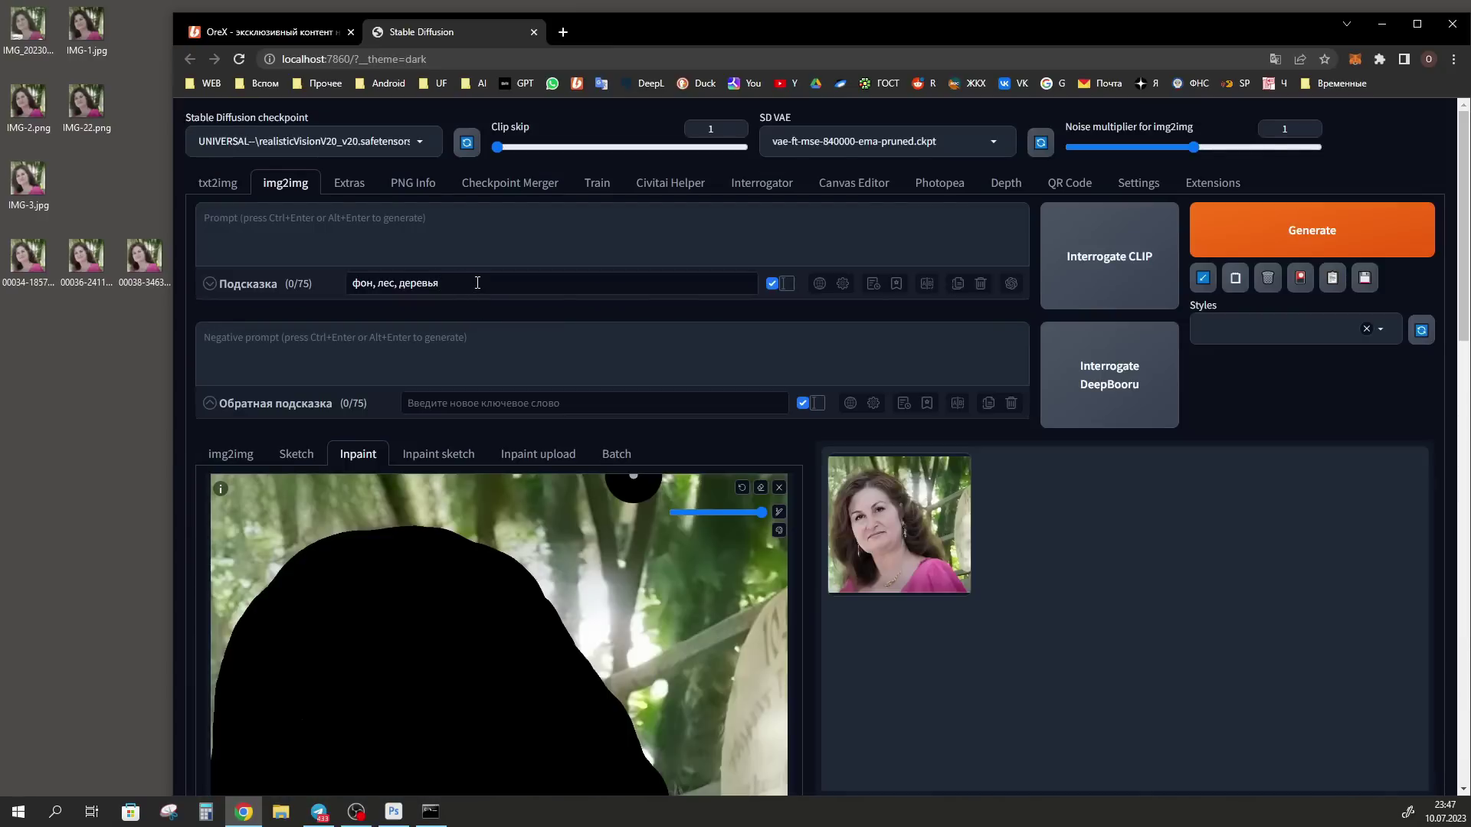
pyautogui.press('Return')
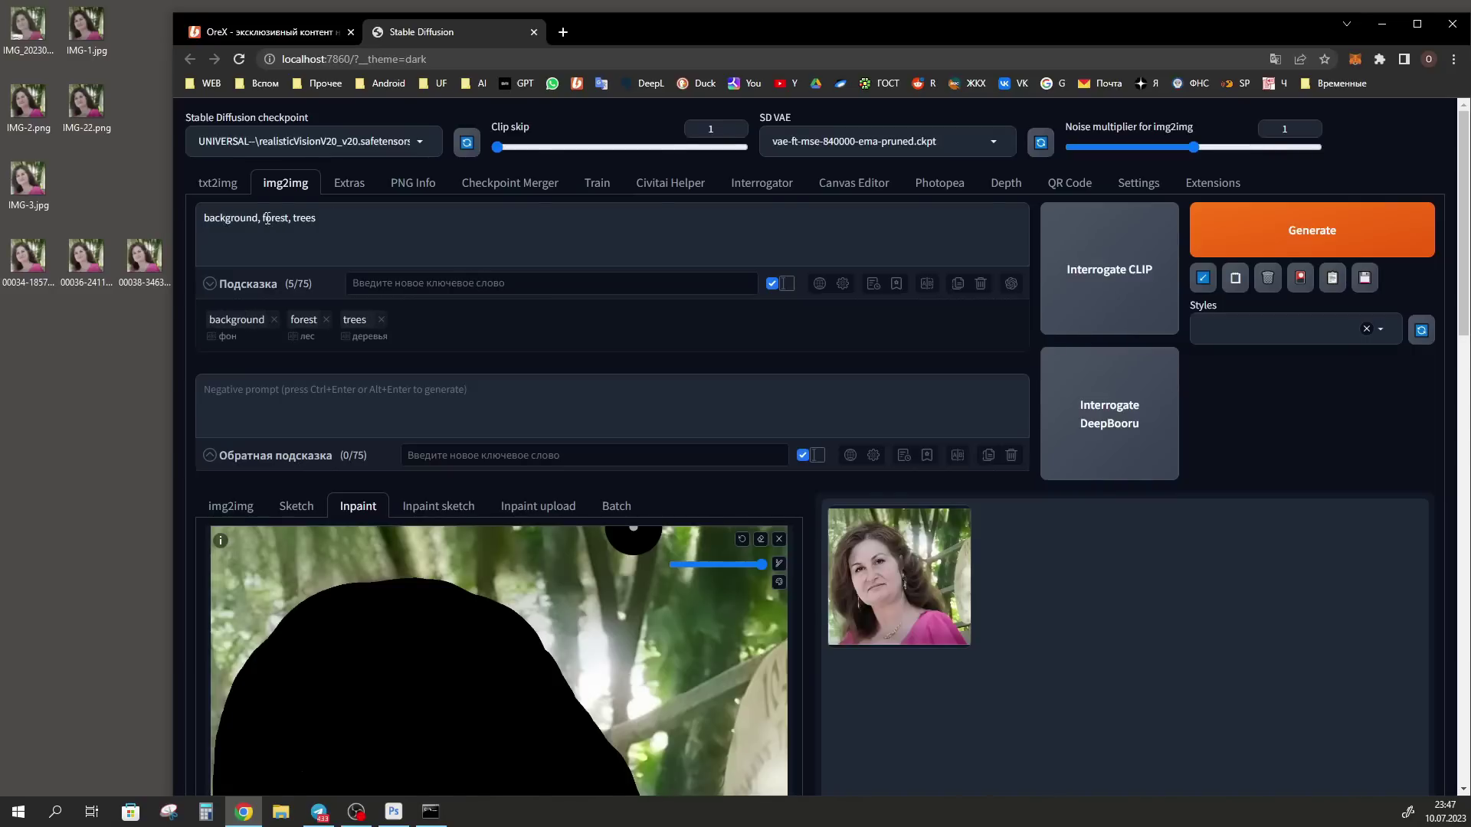
pyautogui.scroll(-5, 416, 224)
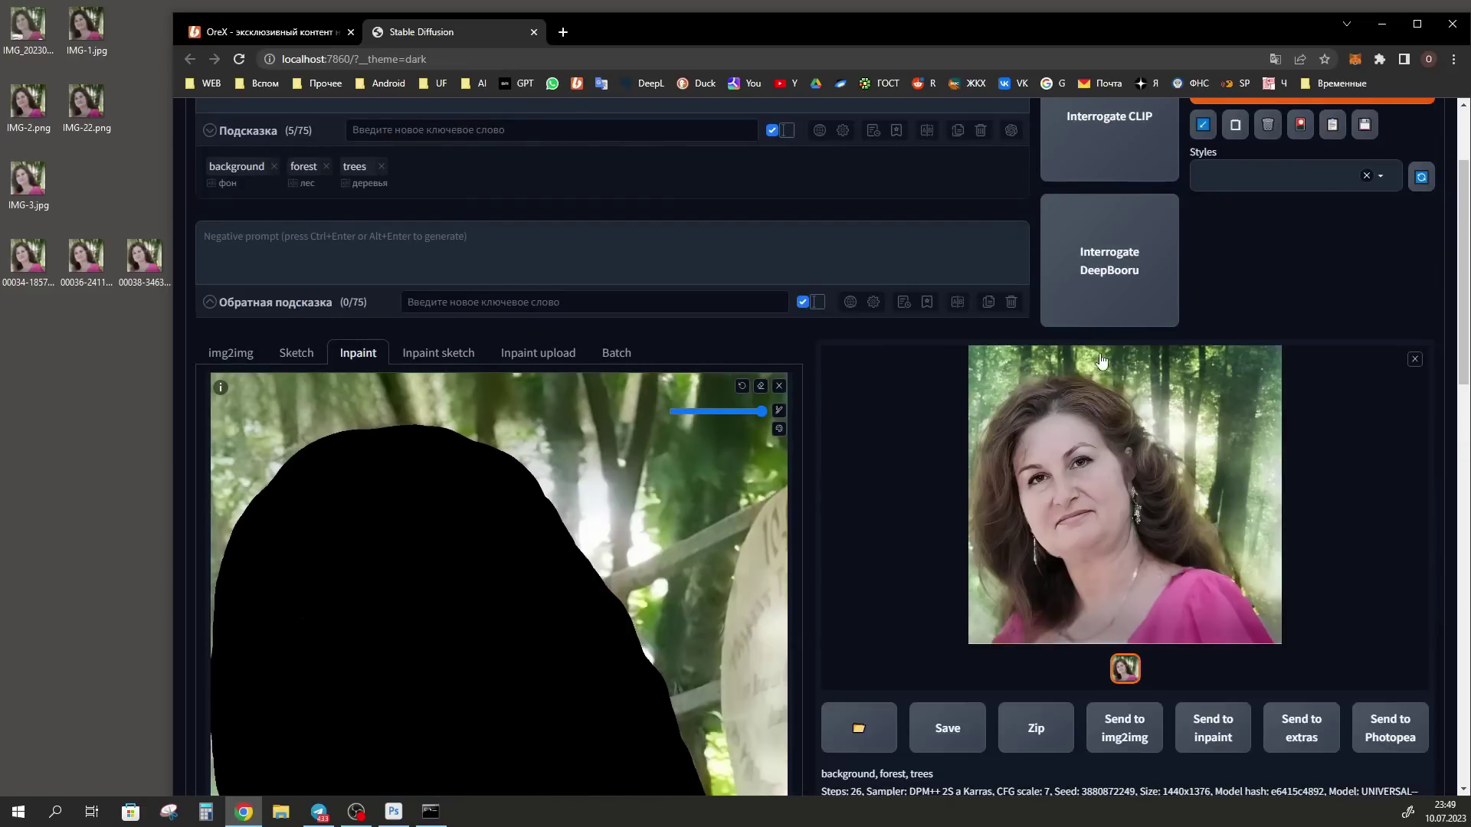
# Set the denoising strength to 0,55, regenerate the background and view the enlarged result.
pyautogui.scroll(-10, 1271, 501)
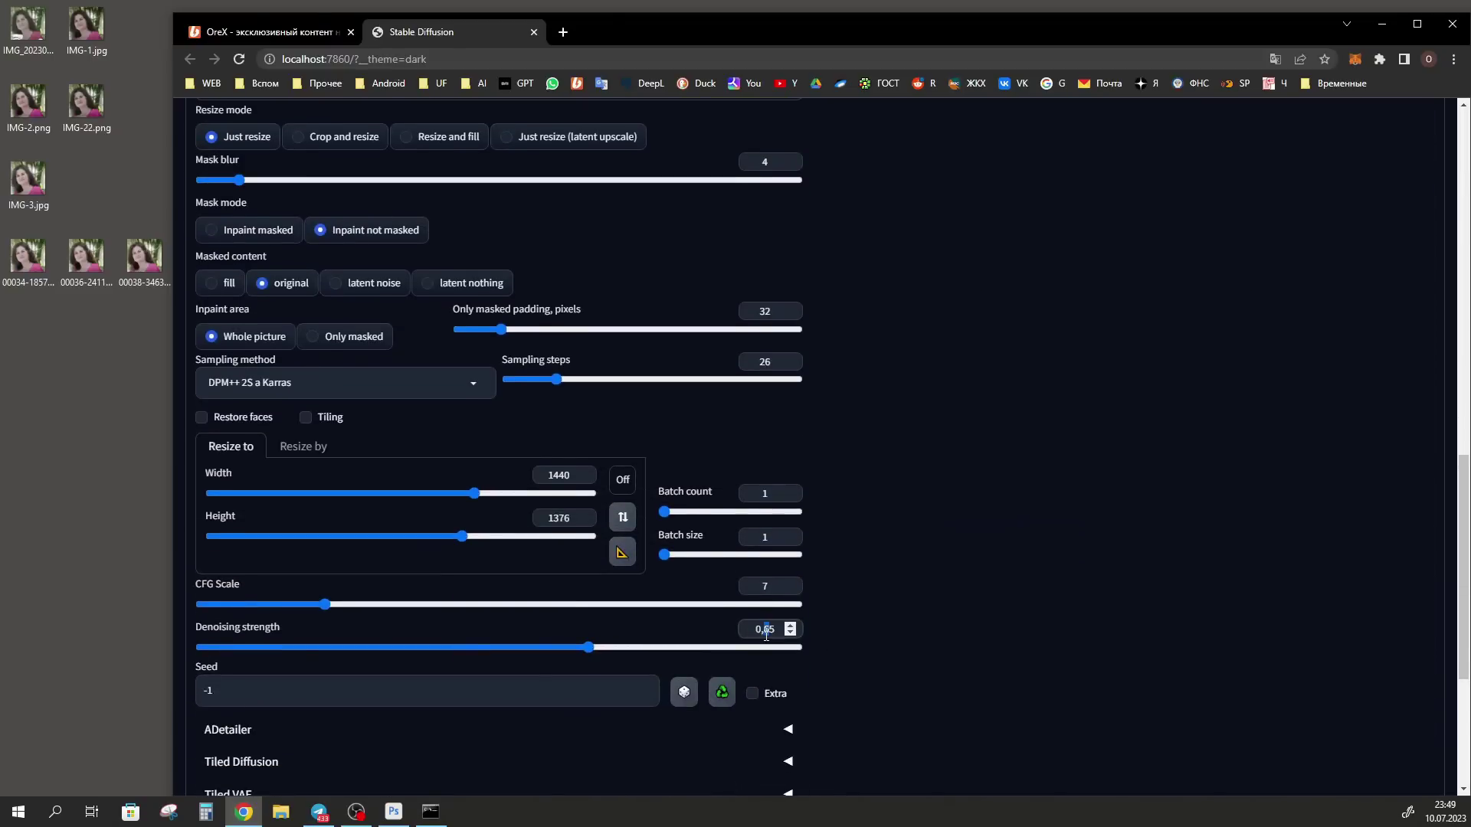
pyautogui.scroll(-10, 765, 634)
pyautogui.scroll(10, 1152, 579)
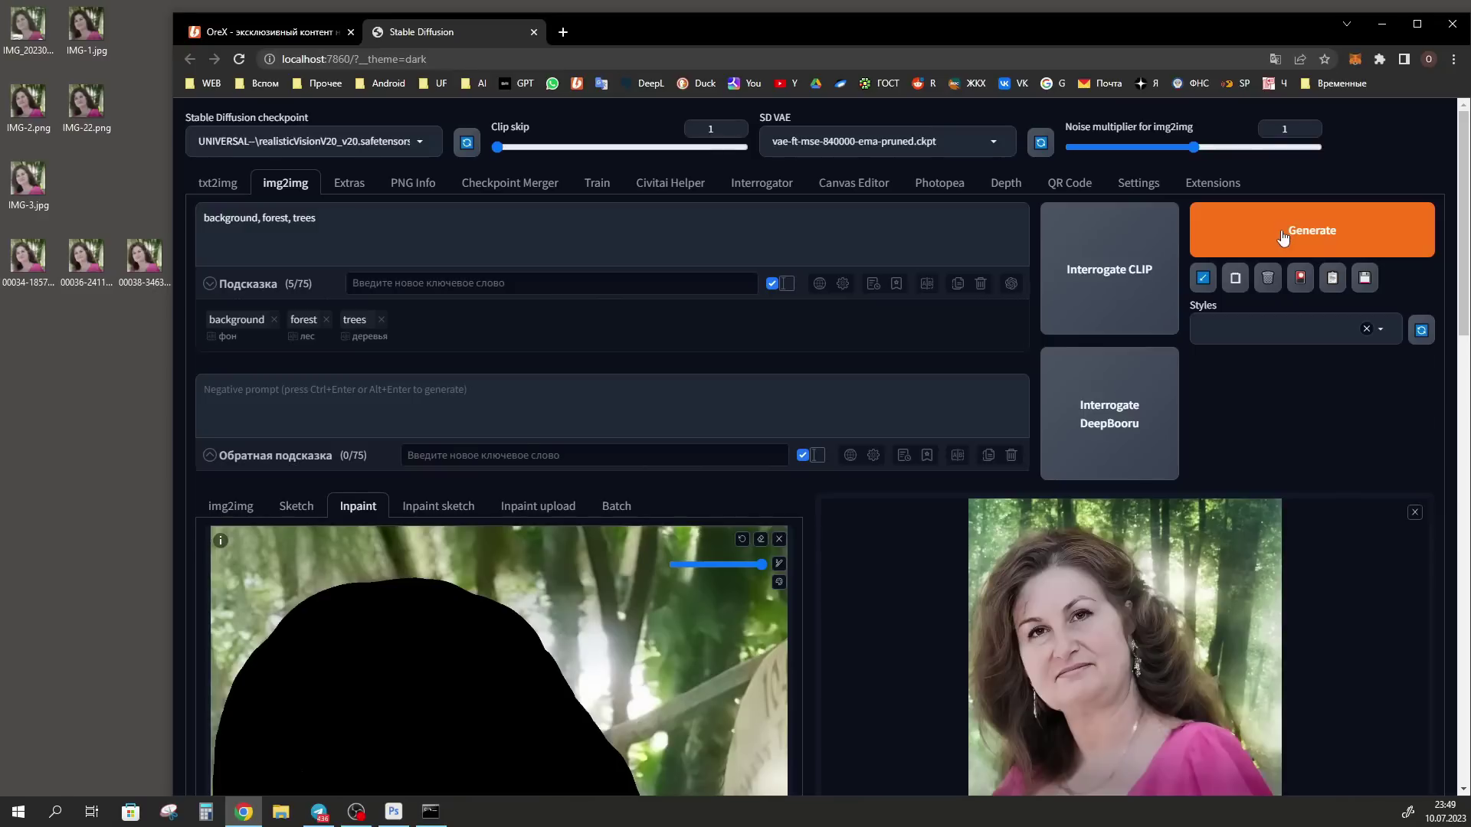
pyautogui.click(1283, 238)
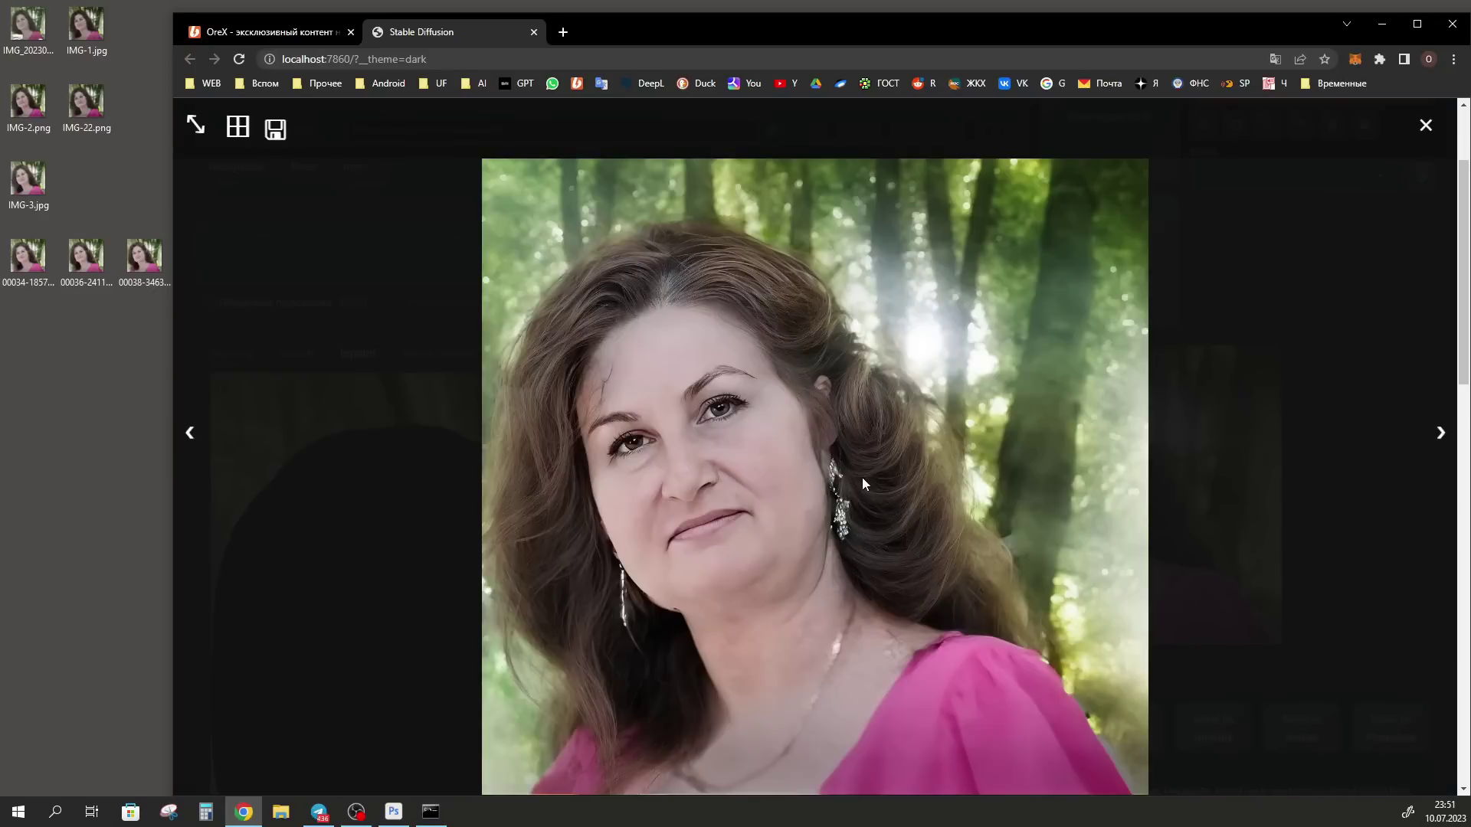
pyautogui.click(861, 476)
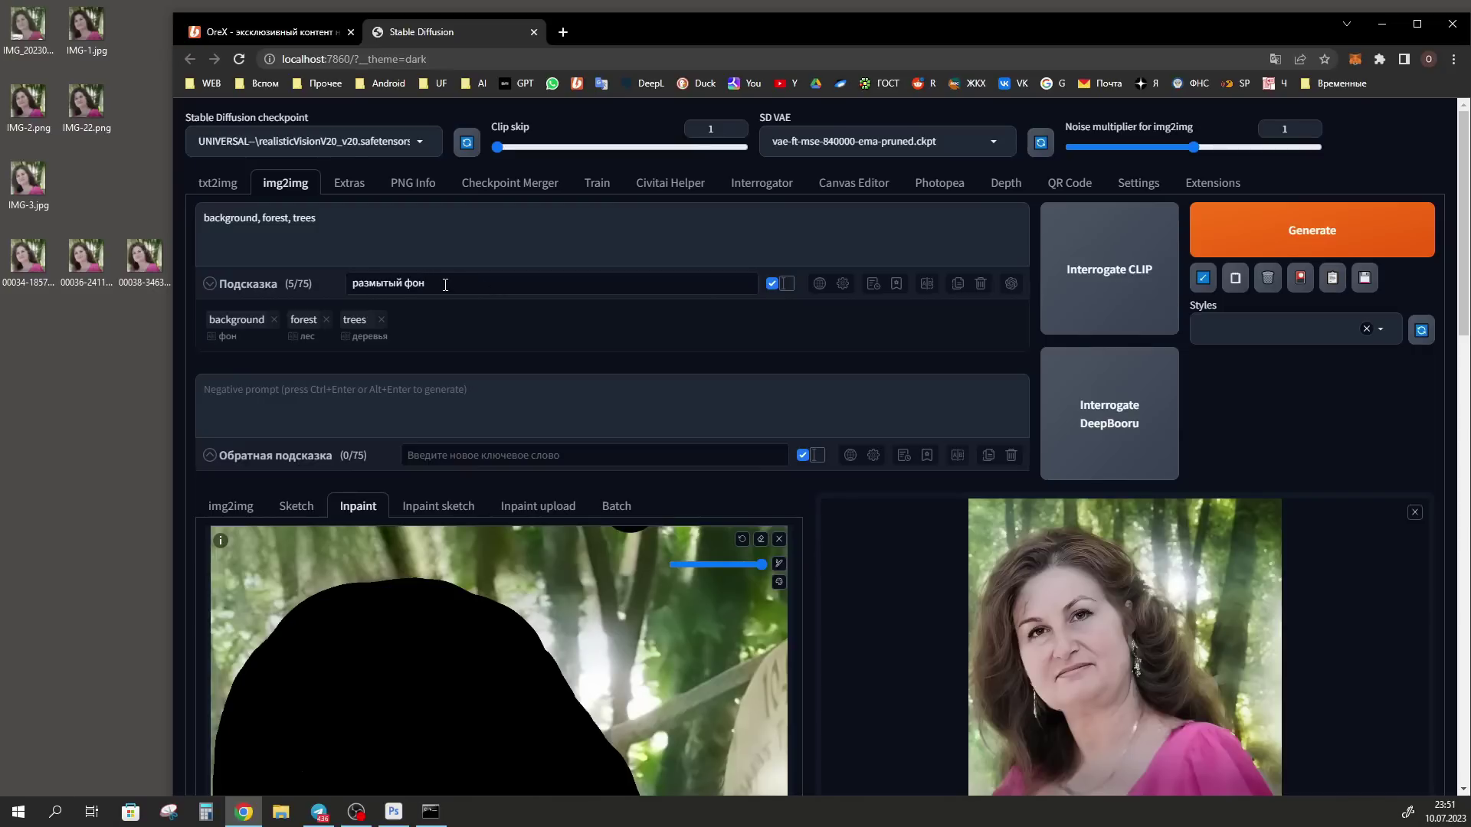
# Add the keyword "размытый фон" to the positive prompt, remove "background" and move "a blurry background" to the front.
pyautogui.press('Return')
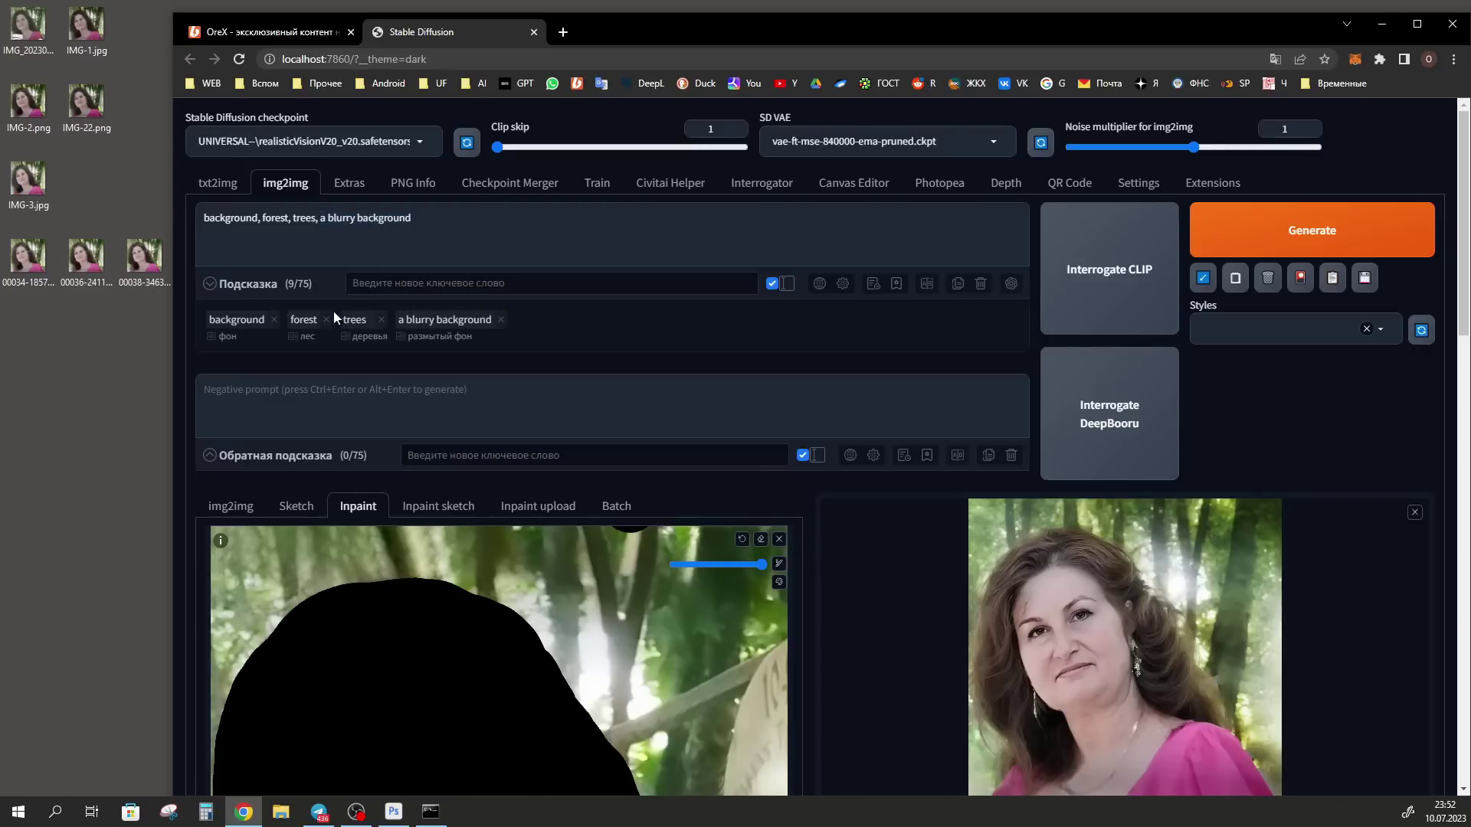
pyautogui.click(274, 320)
pyautogui.moveTo(360, 319); pyautogui.dragTo(242, 319)
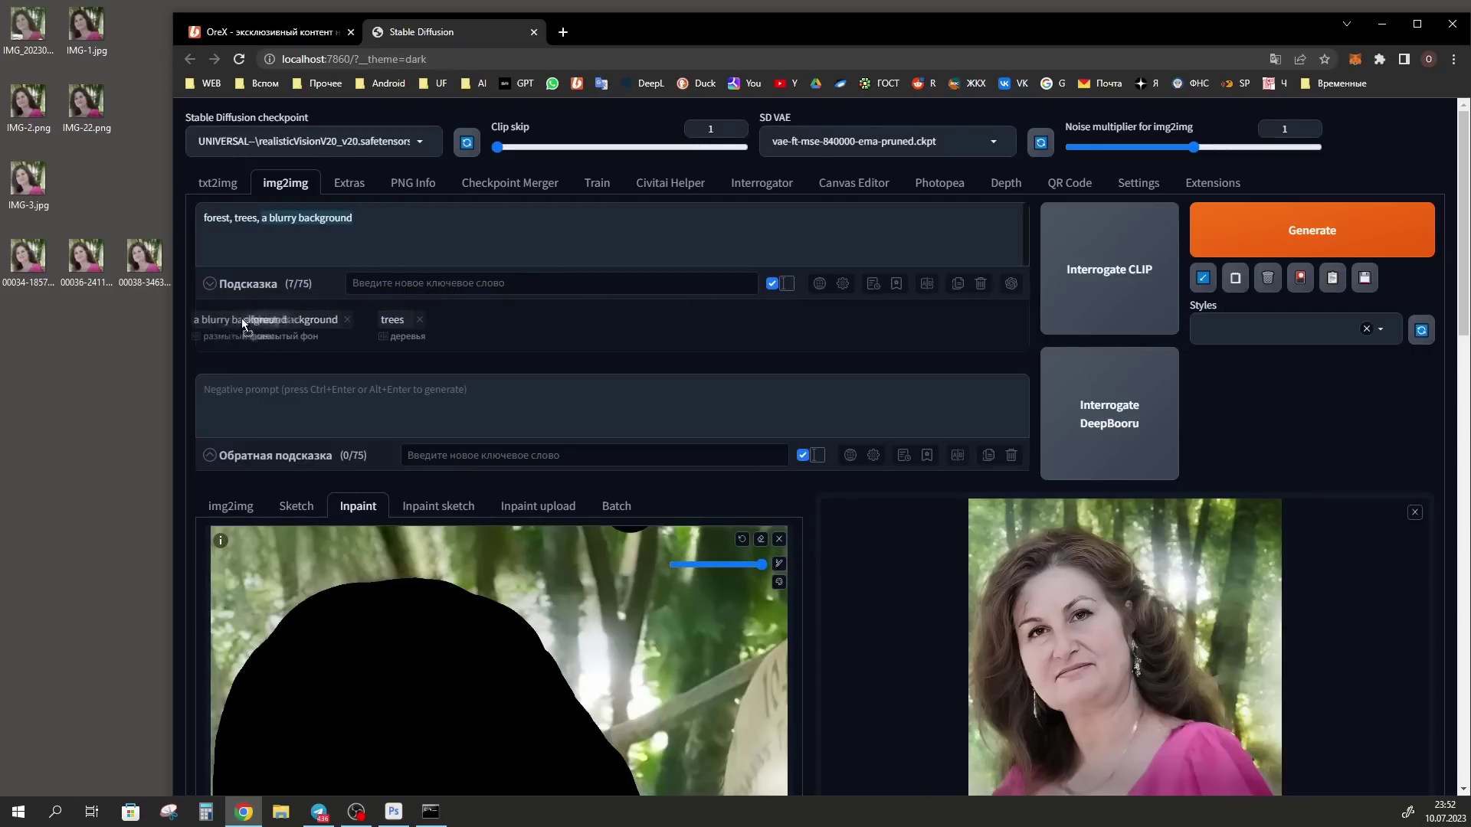
# Set the denoising strength to 0,65, regenerate the blurred background and save the result to the desktop.
pyautogui.scroll(-10, 205, 479)
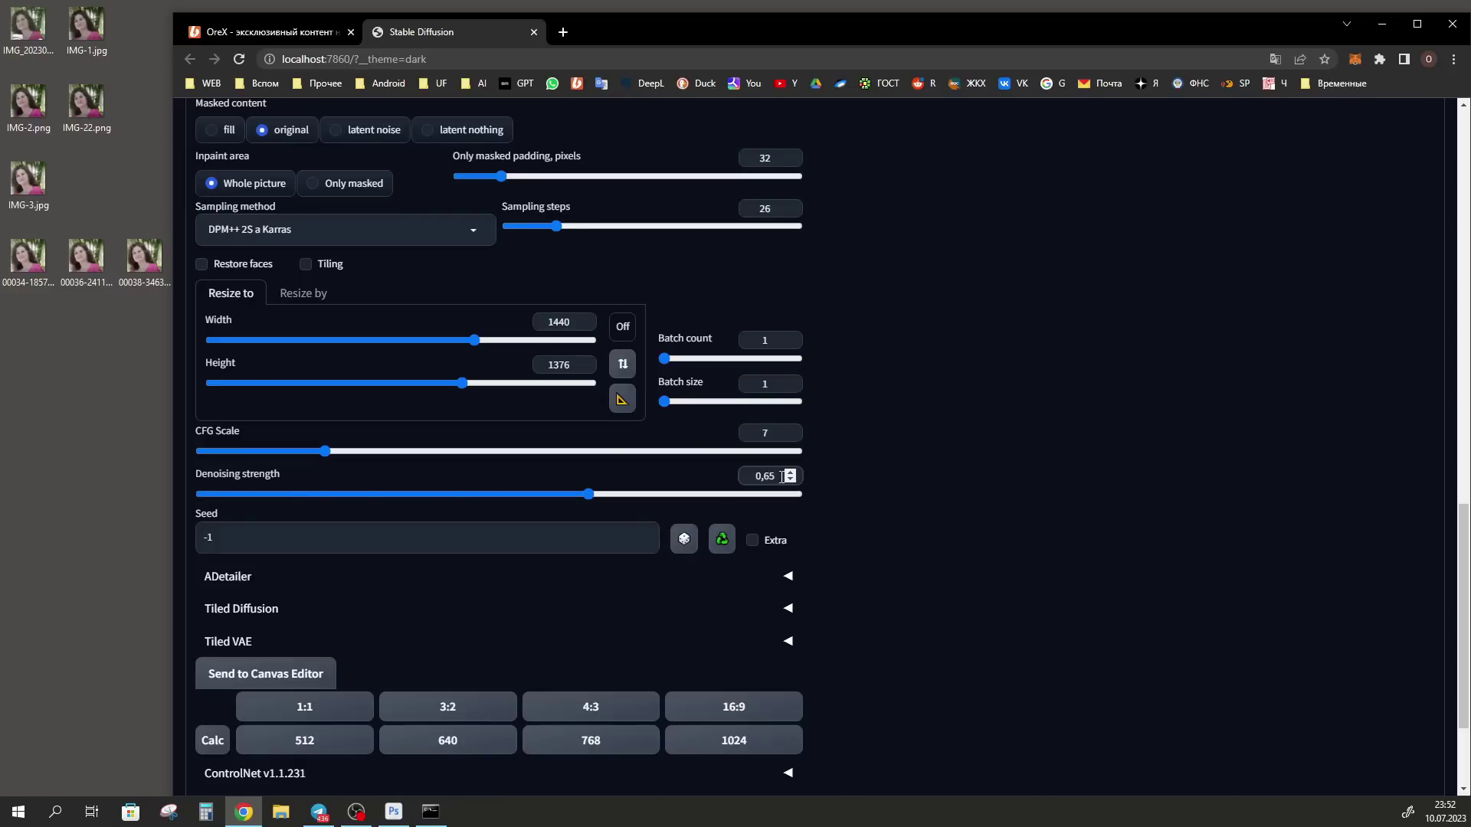
pyautogui.scroll(10, 979, 507)
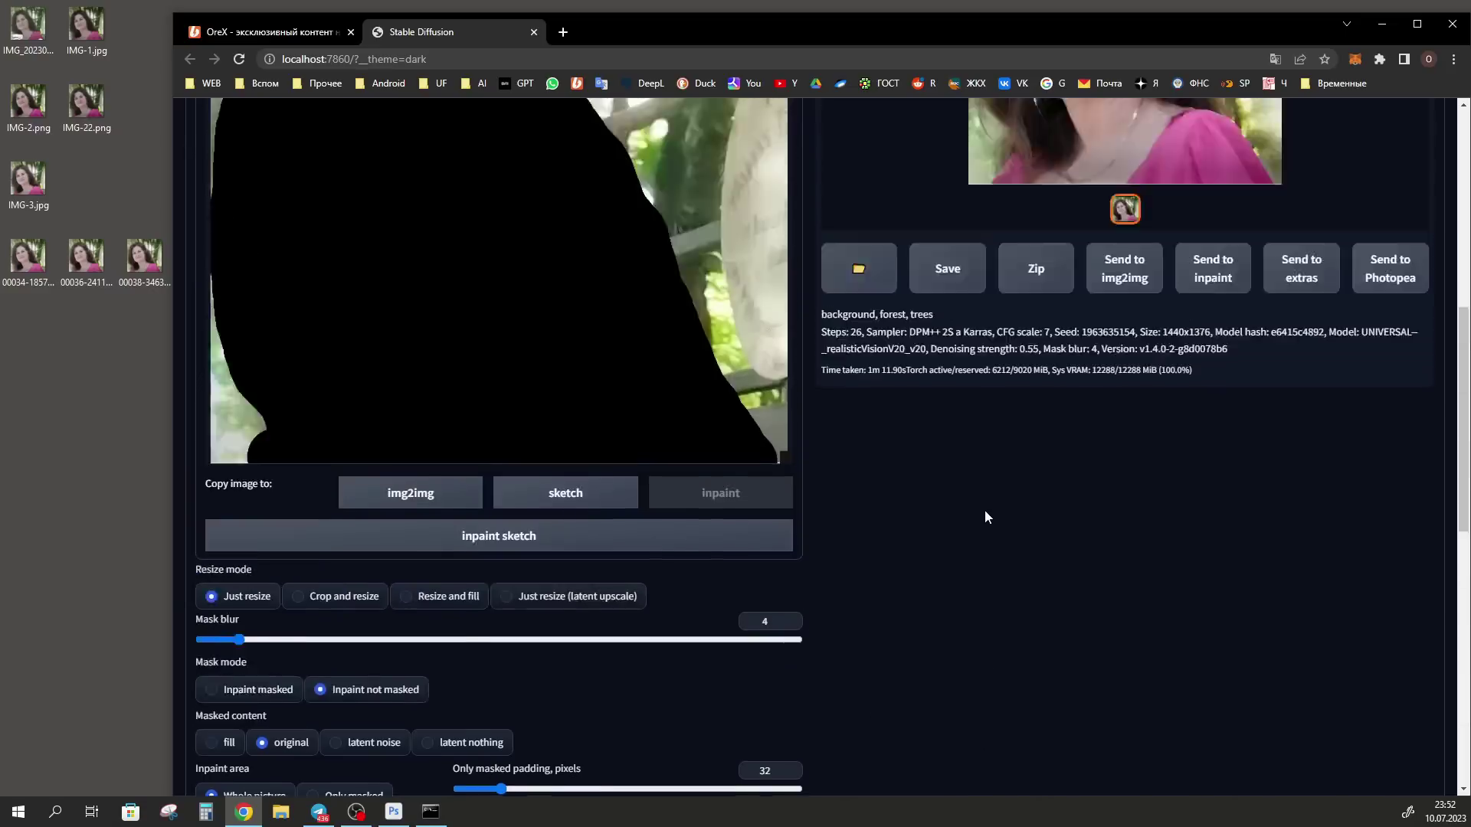
pyautogui.click(1311, 232)
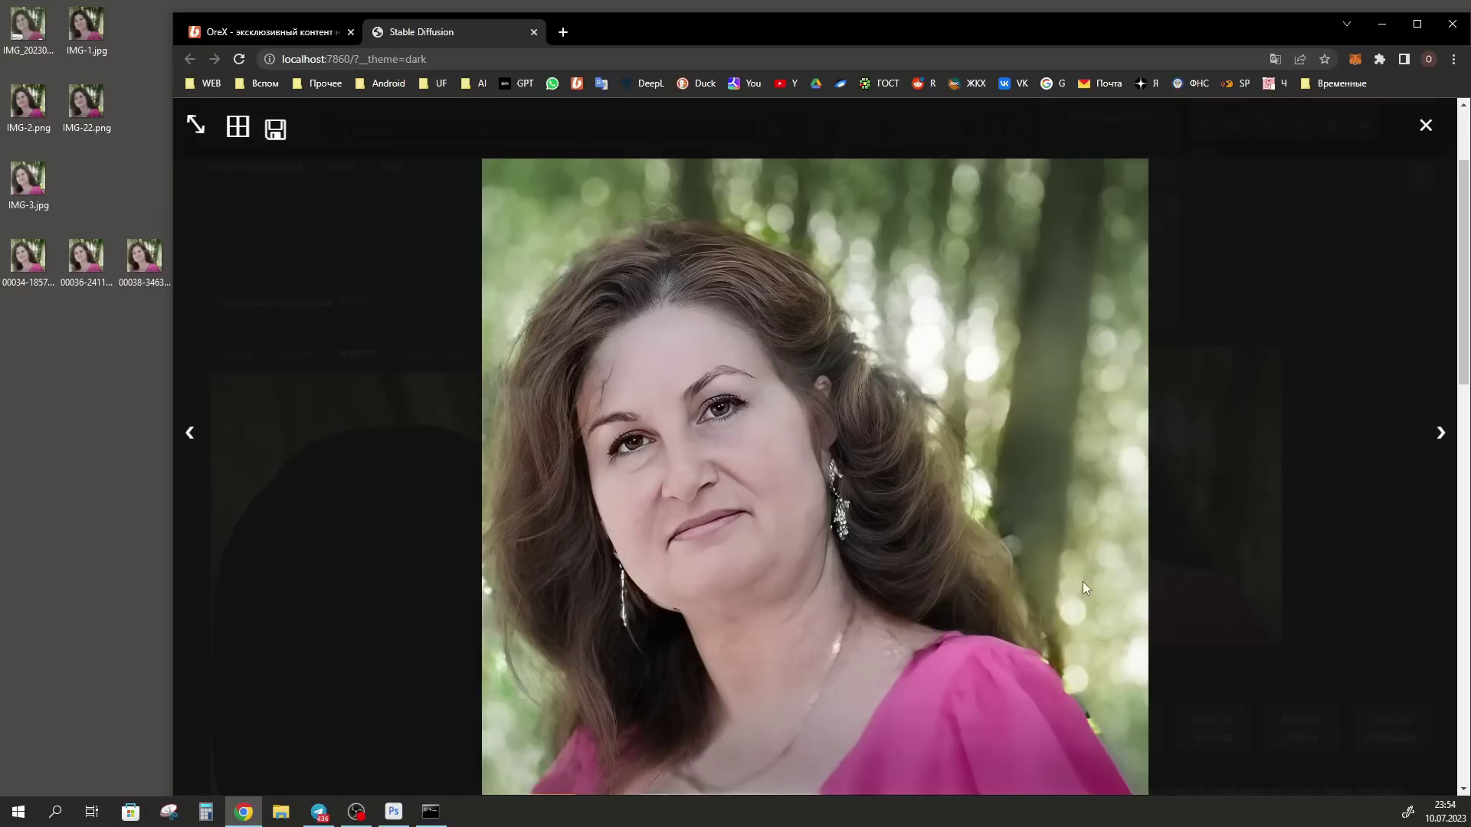
pyautogui.click(964, 571)
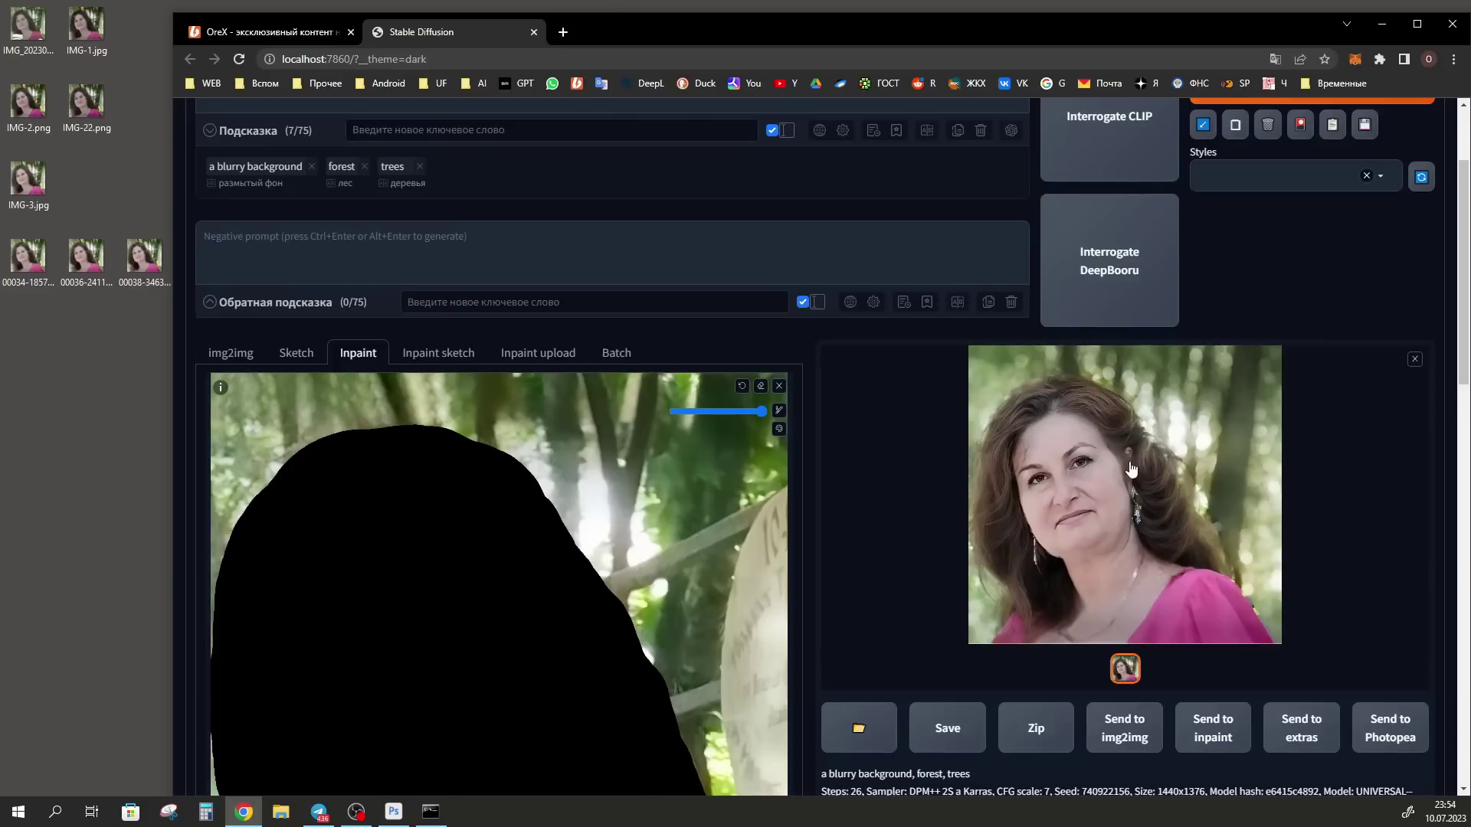
pyautogui.moveTo(1130, 460); pyautogui.dragTo(20, 327)
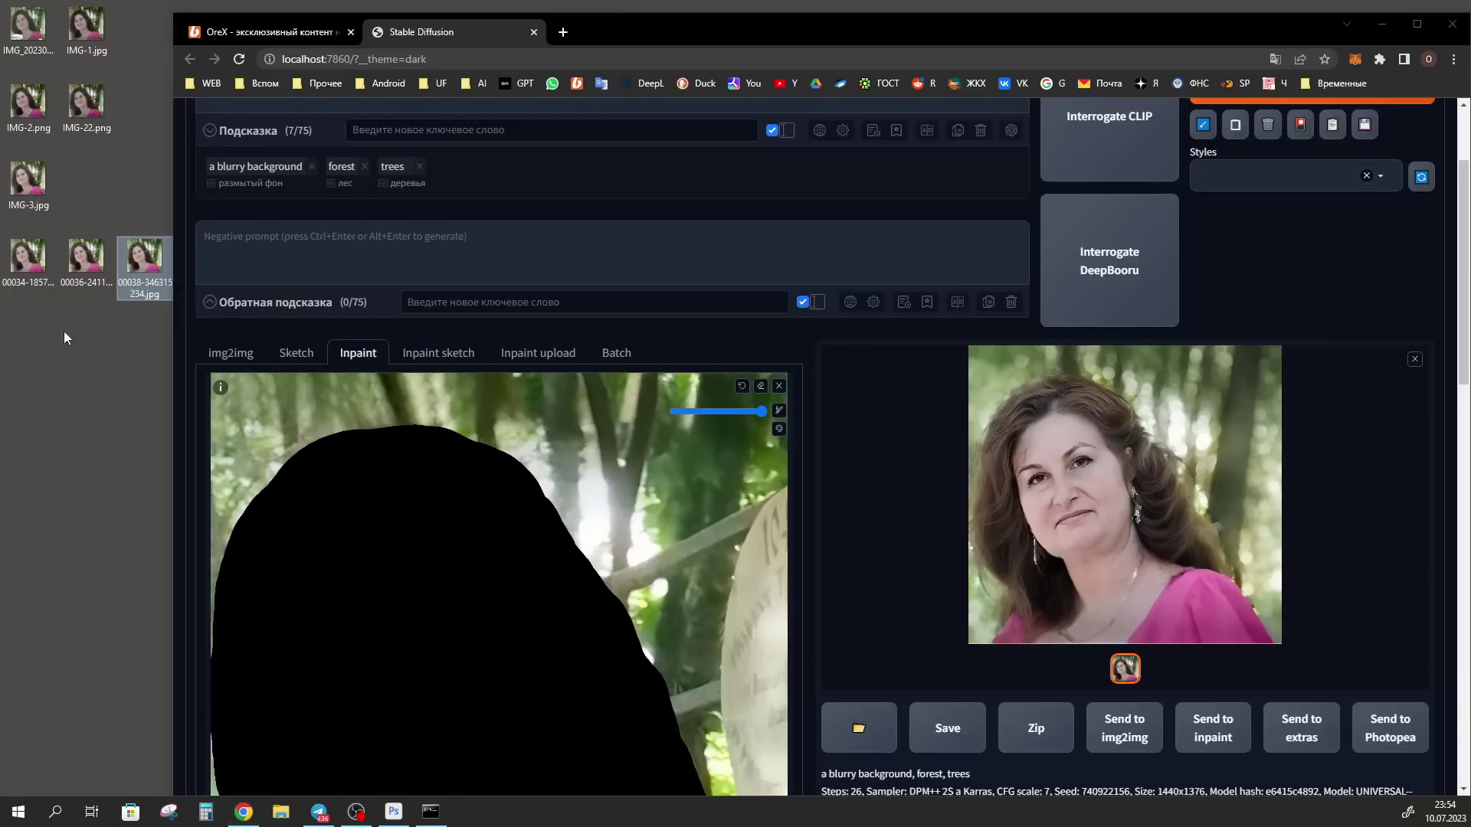
# Delete the three numbered intermediate images from the desktop and open IMG-4.jpg in Photoshop.
pyautogui.keyDown('shift'); pyautogui.click(154, 253); pyautogui.keyUp('shift')
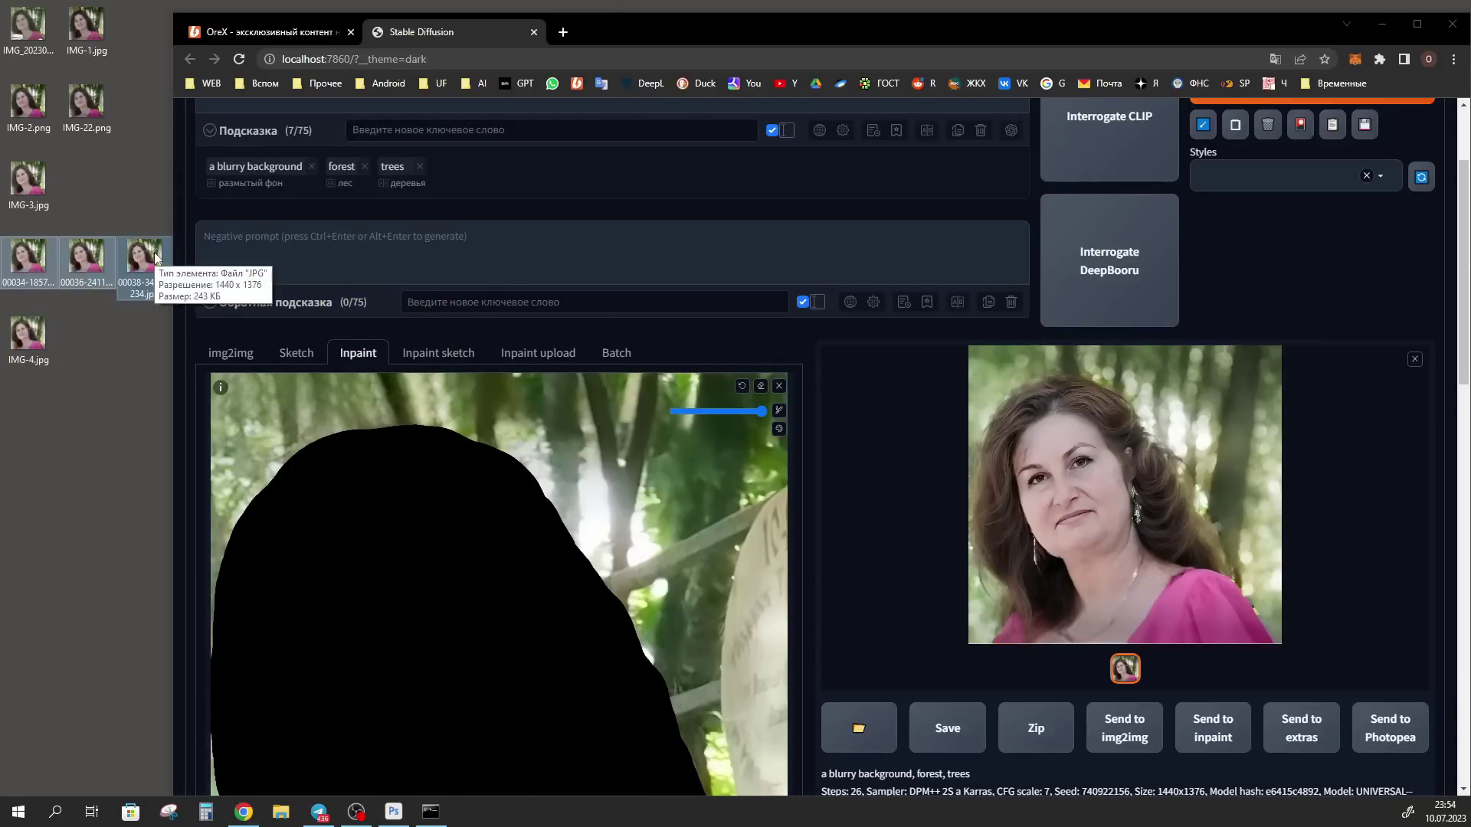
pyautogui.press('Delete')
pyautogui.moveTo(28, 335); pyautogui.dragTo(607, 197)
pyautogui.hotkey('alt', 'Tab')
# Erase the stray hair strands on the forehead beside the hairline with the Remove tool, reducing the brush size to 34.
pyautogui.press('i')
pyautogui.press('j')
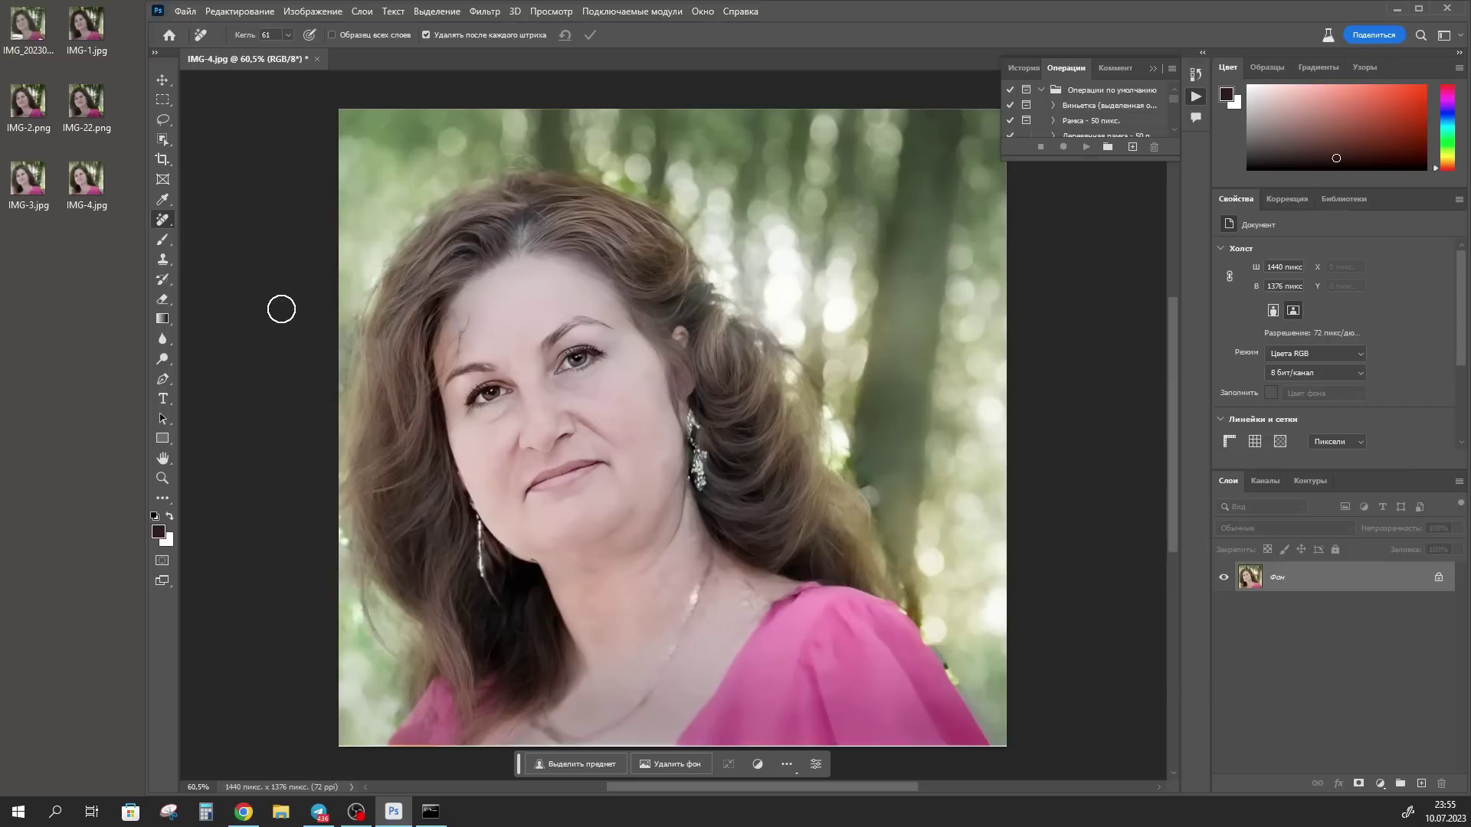
pyautogui.rightClick(170, 226)
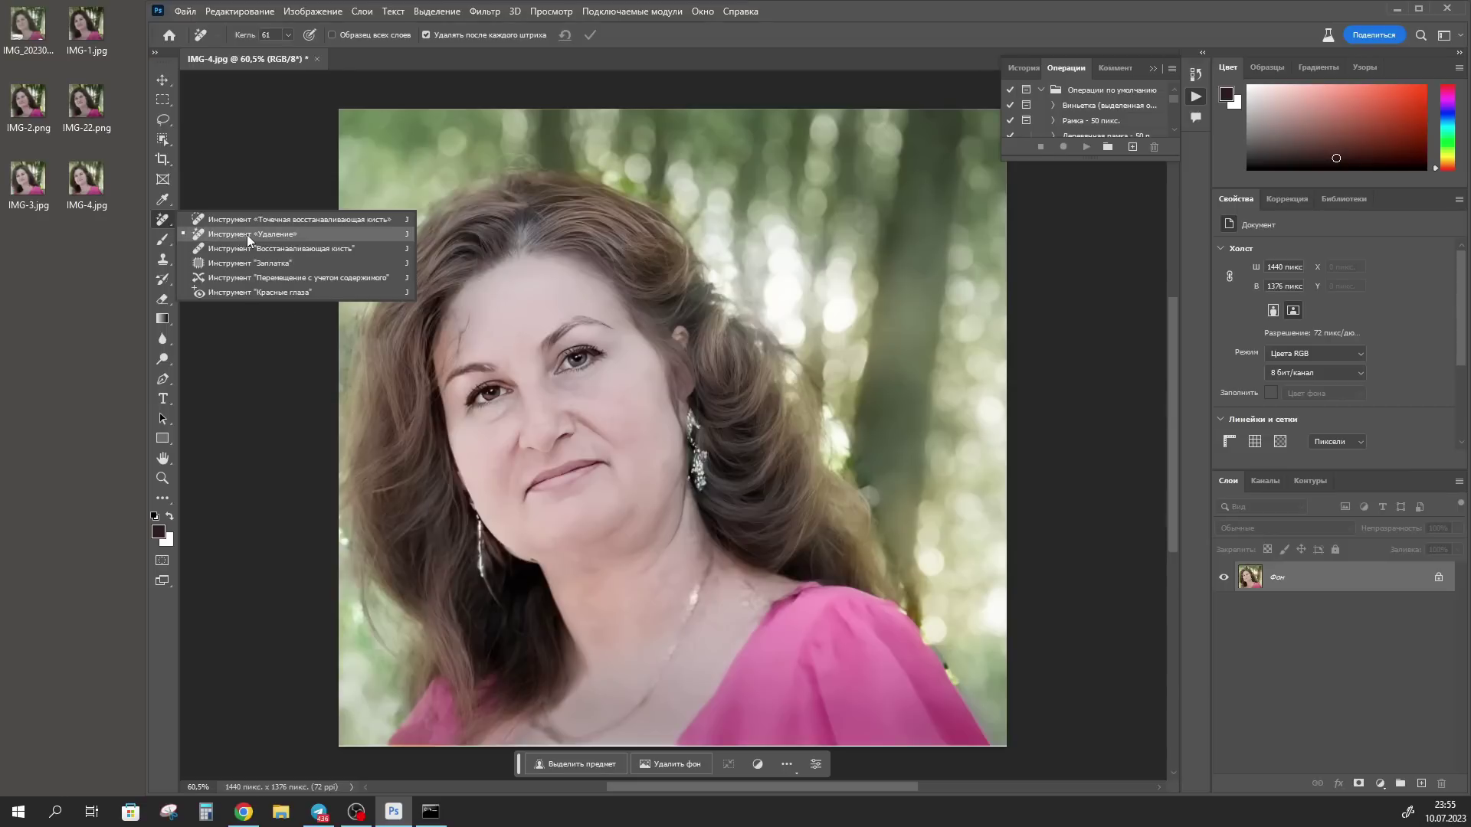
pyautogui.click(247, 234)
pyautogui.moveTo(470, 321); pyautogui.dragTo(451, 357)
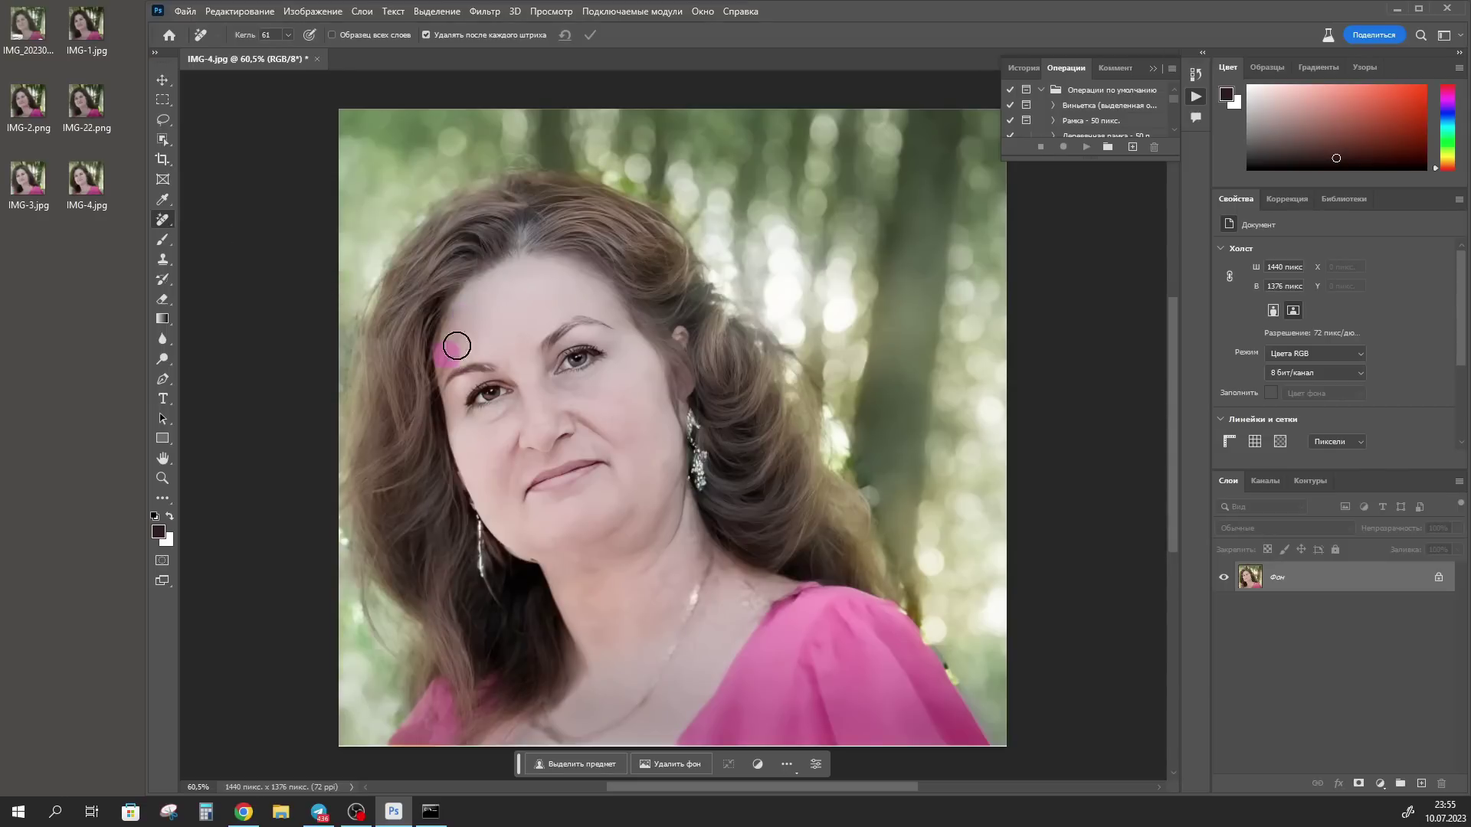
pyautogui.keyDown('alt'); pyautogui.rightClick(444, 341); pyautogui.keyUp('alt')
pyautogui.scroll(2, 455, 334)
pyautogui.moveTo(454, 334)
pyautogui.mouseDown()
pyautogui.moveTo(443, 360)
pyautogui.moveTo(453, 316)
pyautogui.moveTo(445, 357)
pyautogui.mouseUp()
pyautogui.keyDown('alt'); pyautogui.rightClick(438, 348); pyautogui.keyUp('alt')
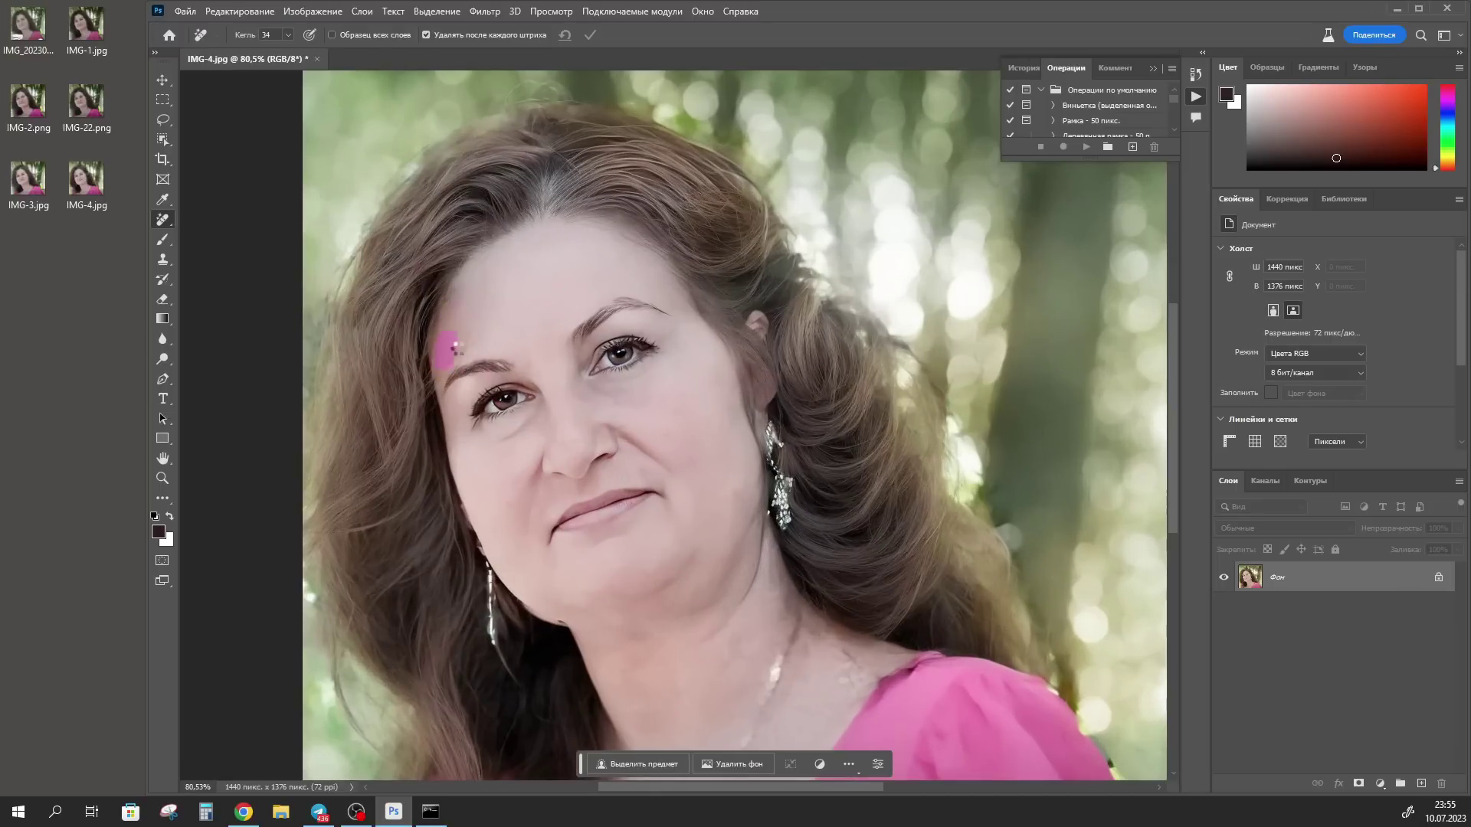
# Set the Remove tool's size to 54 and clean up the marks on the chest near the dress and the defect in the hair.
pyautogui.keyDown('alt'); pyautogui.rightClick(467, 447); pyautogui.keyUp('alt')
pyautogui.scroll(-2, 827, 559)
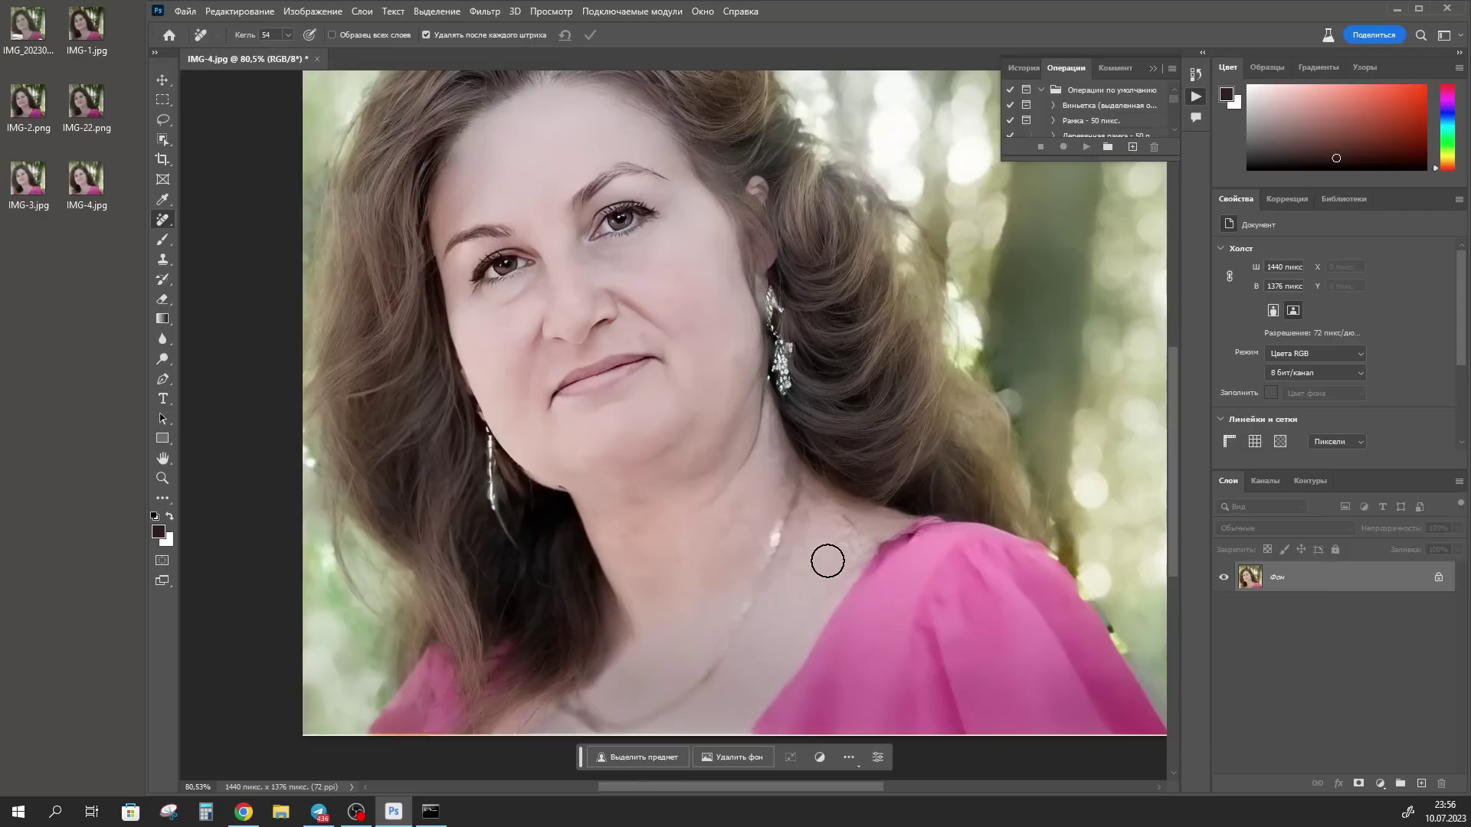
pyautogui.moveTo(847, 532)
pyautogui.mouseDown()
pyautogui.moveTo(840, 558)
pyautogui.moveTo(842, 529)
pyautogui.moveTo(815, 506)
pyautogui.moveTo(835, 532)
pyautogui.mouseUp()
pyautogui.scroll(4, 965, 614)
pyautogui.moveTo(413, 190); pyautogui.dragTo(367, 255)
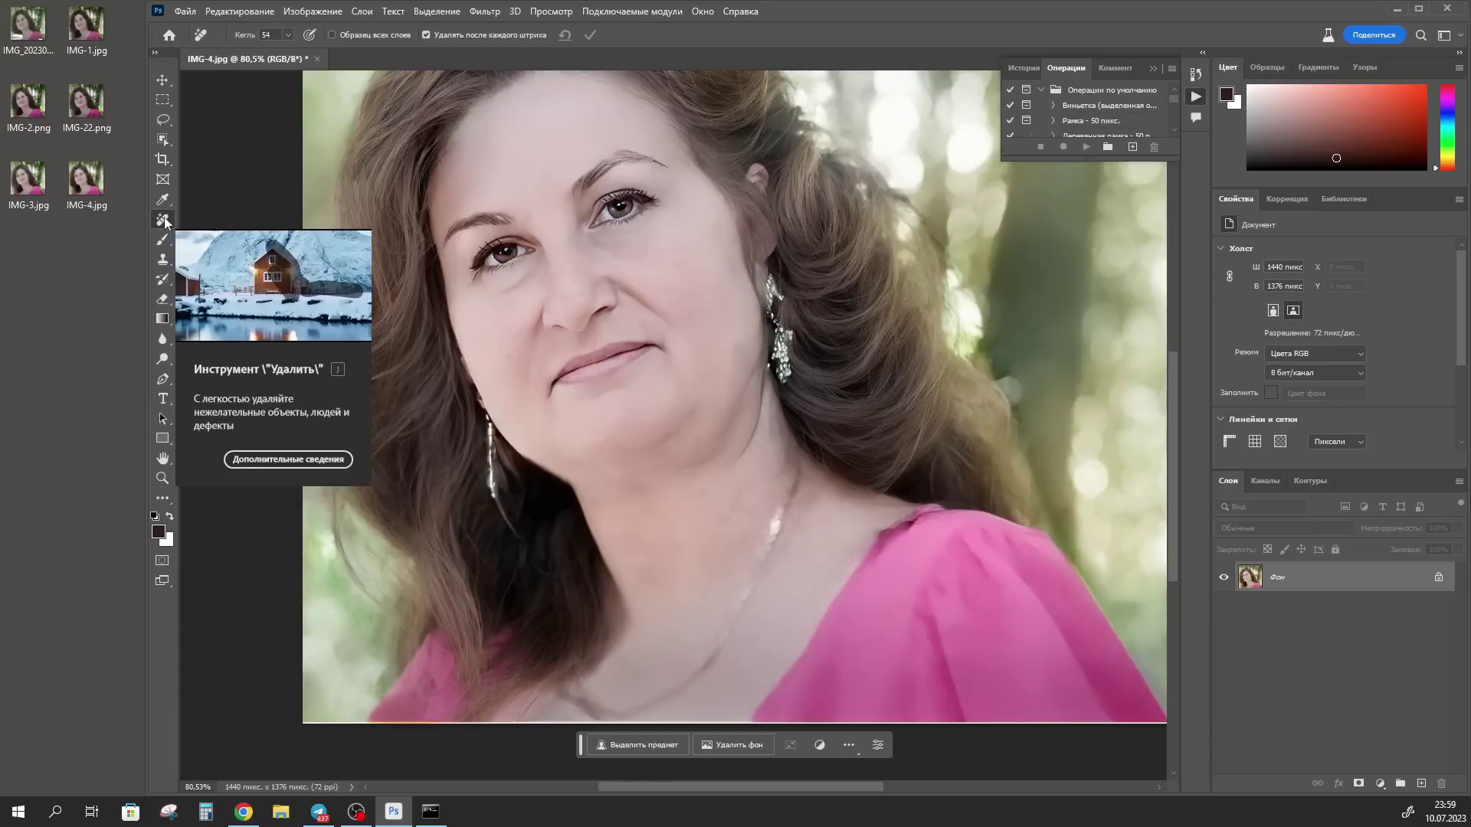
# Smooth out the neck skin just above the upper end of the necklace with the Remove tool.
pyautogui.rightClick(164, 221)
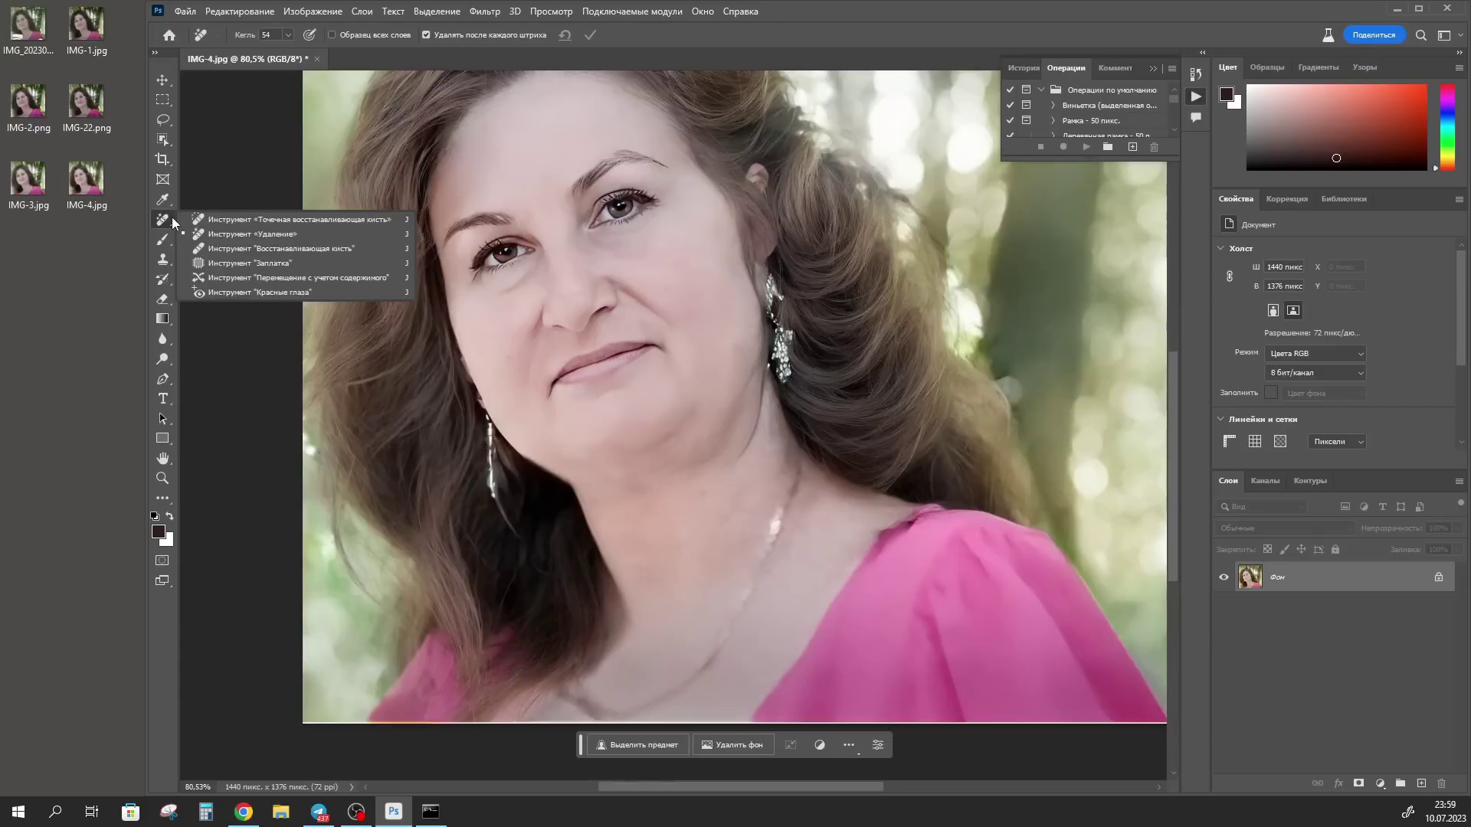
pyautogui.click(259, 234)
pyautogui.scroll(-1, 798, 493)
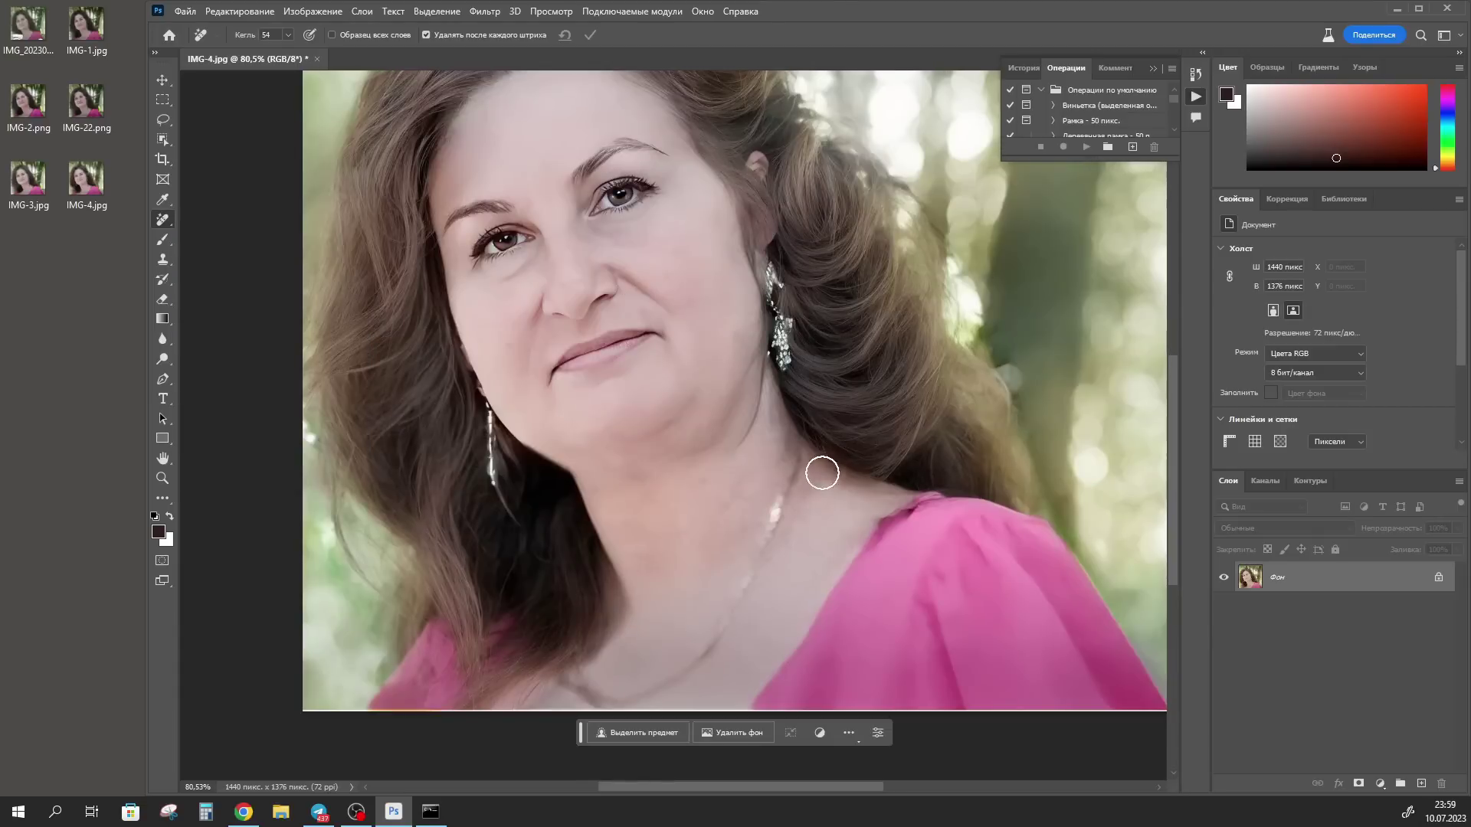
pyautogui.moveTo(774, 427); pyautogui.dragTo(772, 460)
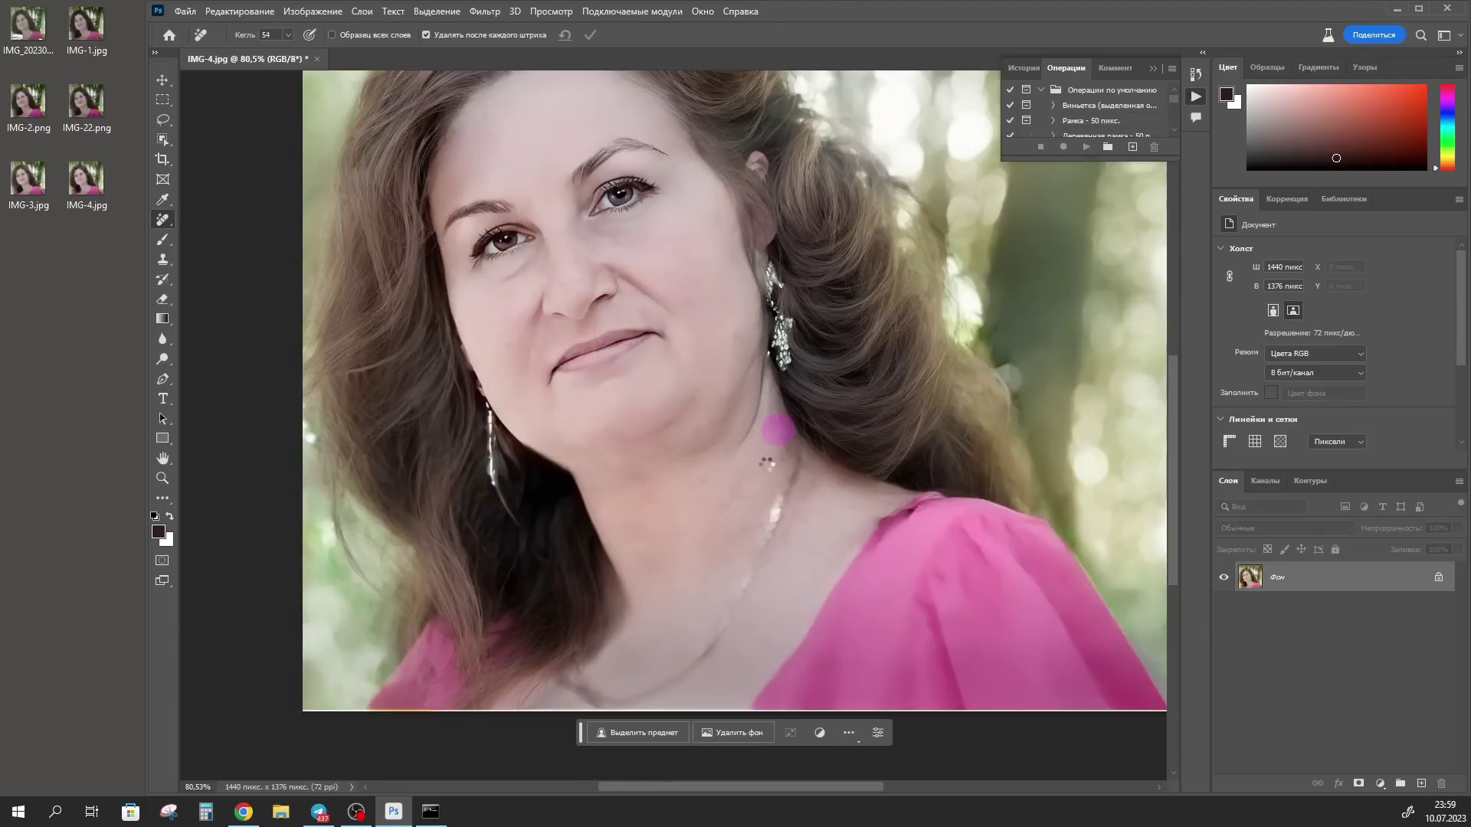
pyautogui.scroll(2, 572, 443)
pyautogui.scroll(-2, 861, 542)
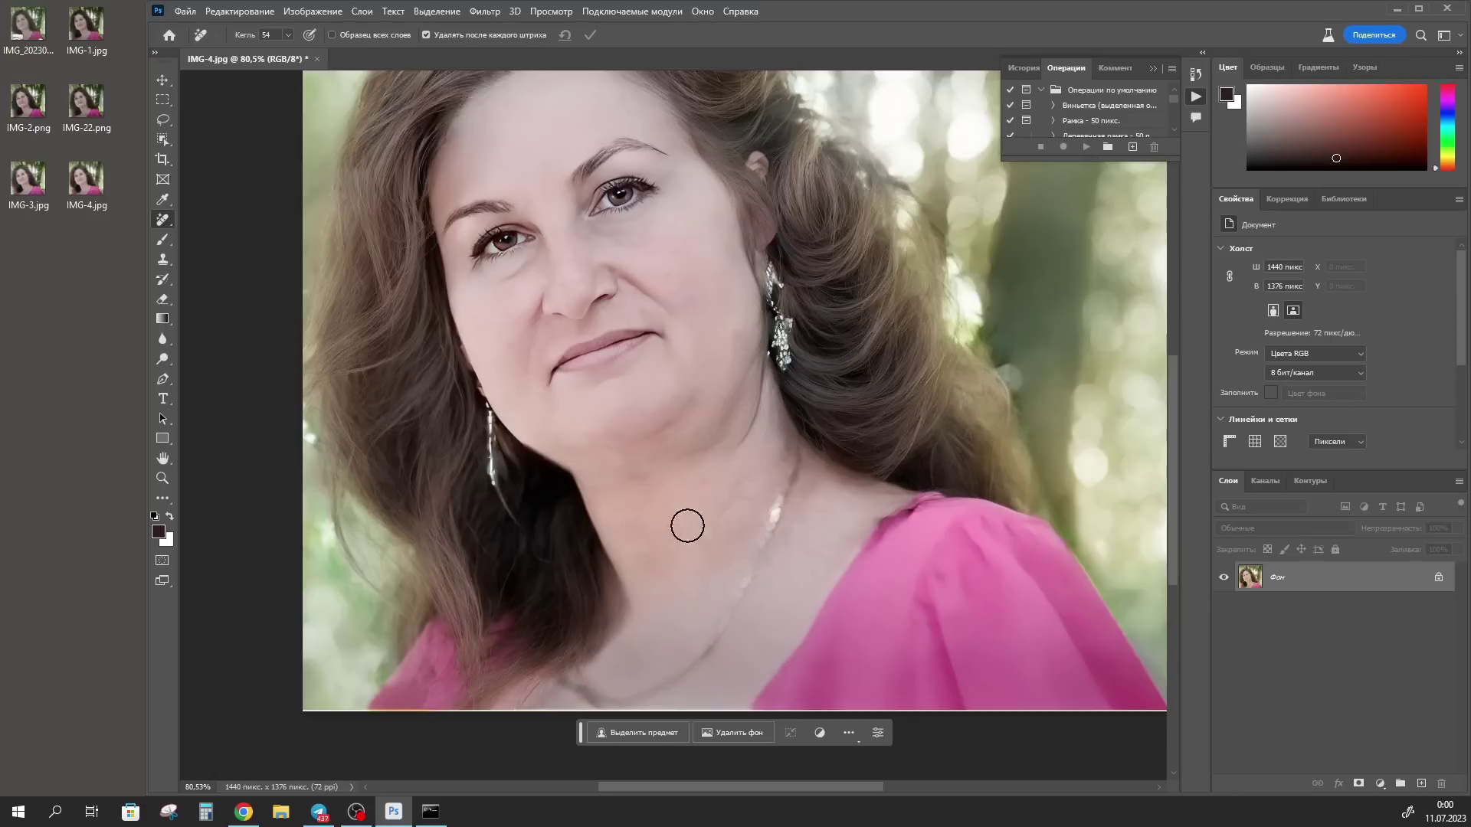
pyautogui.scroll(-1, 788, 482)
pyautogui.scroll(-1, 788, 482)
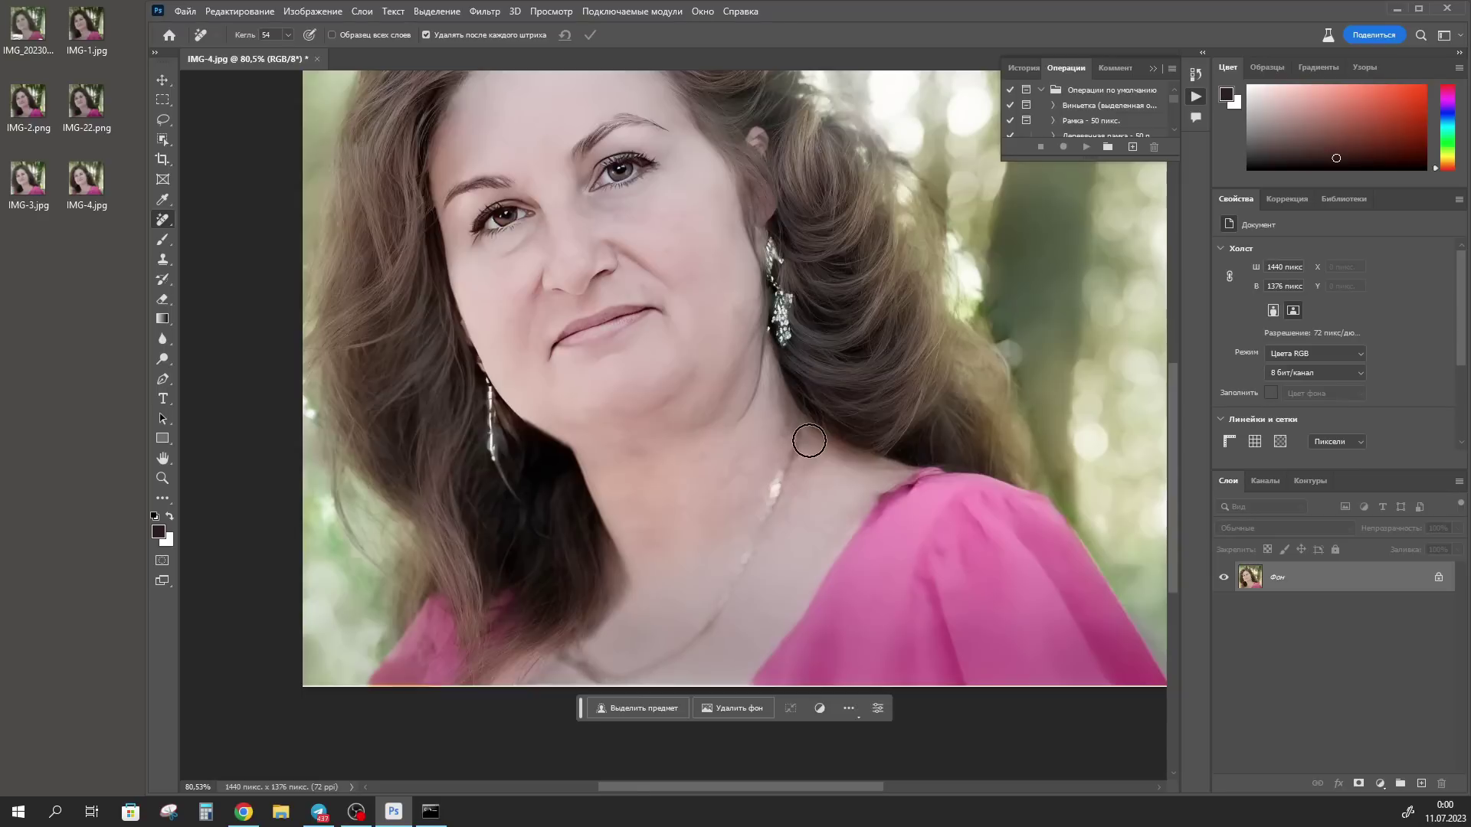
# Outline the necklace with the Lasso and run Generative Fill with the prompt "gold chain".
pyautogui.press('l')
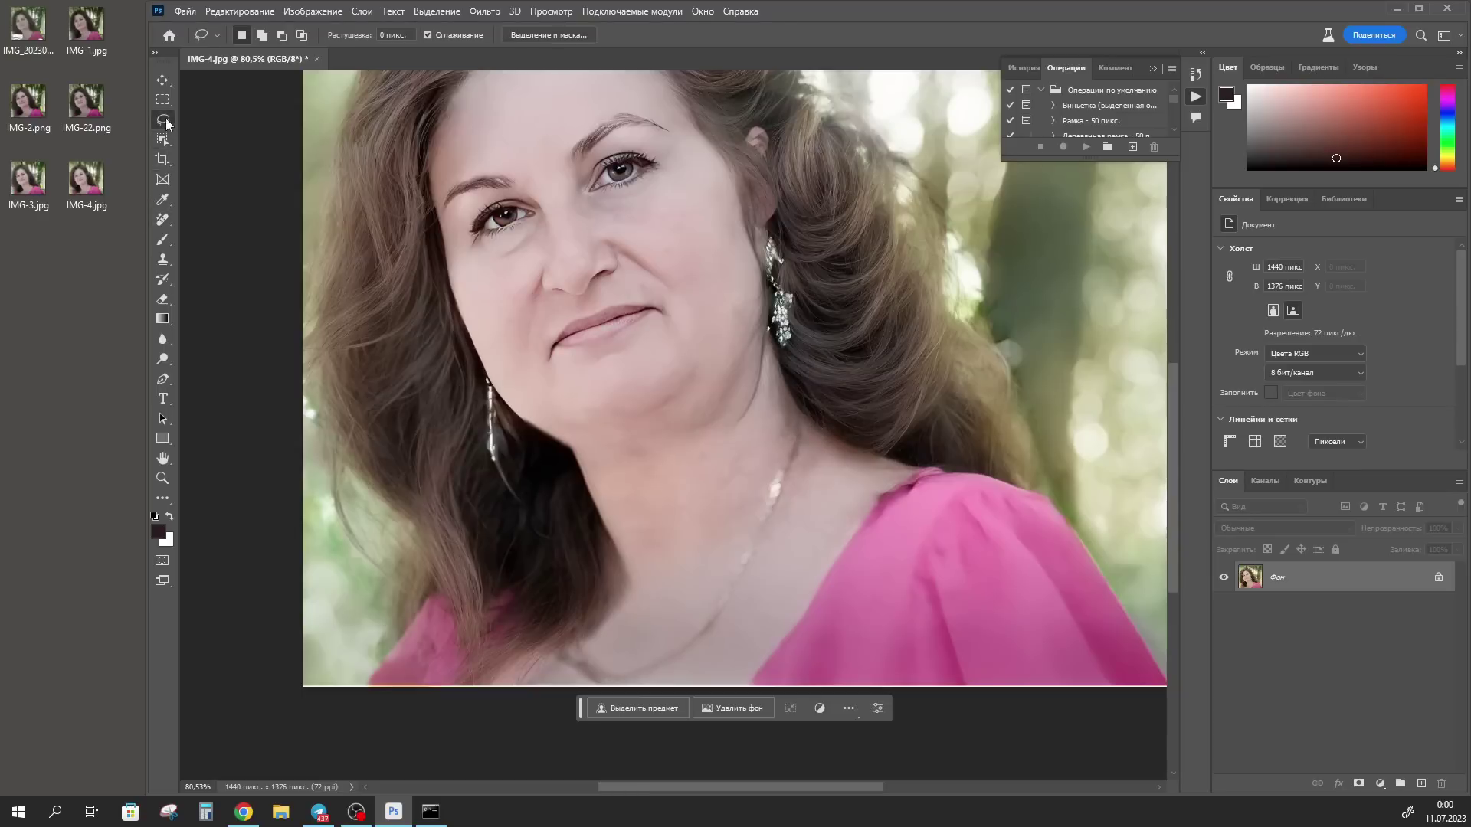
pyautogui.moveTo(794, 402); pyautogui.dragTo(789, 447)
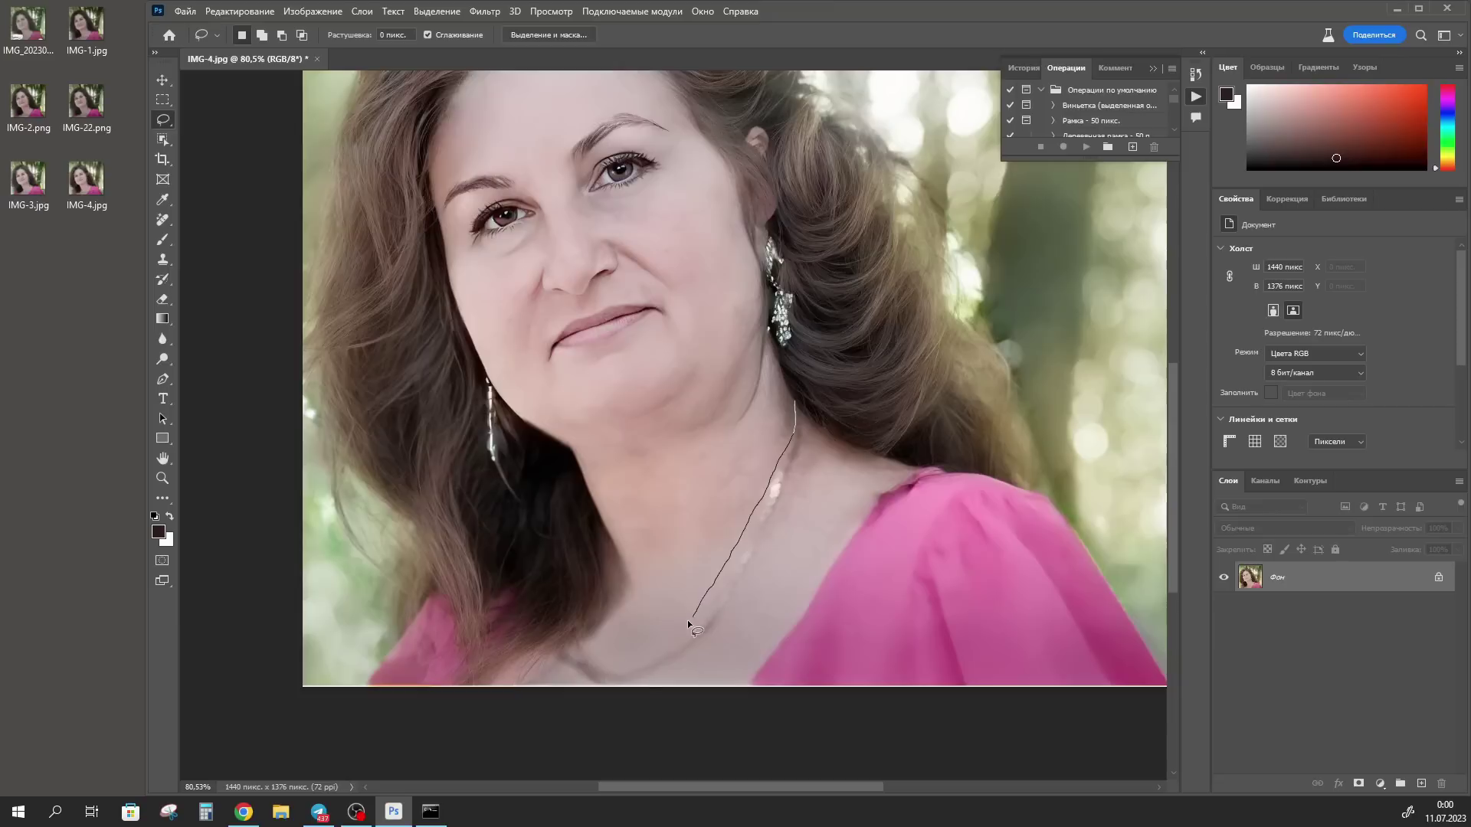
pyautogui.moveTo(577, 678)
pyautogui.mouseDown()
pyautogui.moveTo(648, 688)
pyautogui.moveTo(711, 642)
pyautogui.moveTo(804, 447)
pyautogui.moveTo(798, 409)
pyautogui.mouseUp()
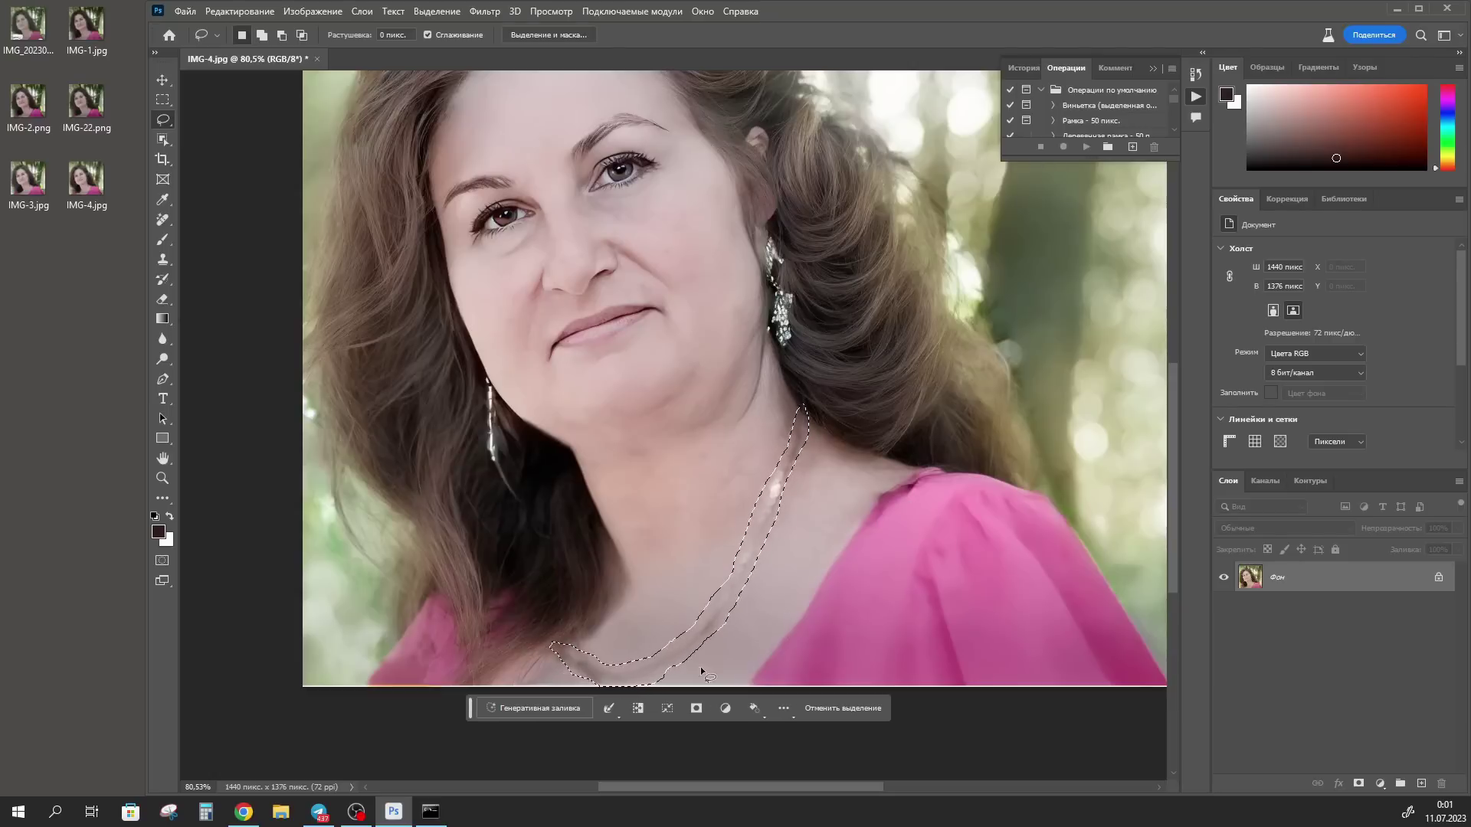
pyautogui.click(527, 708)
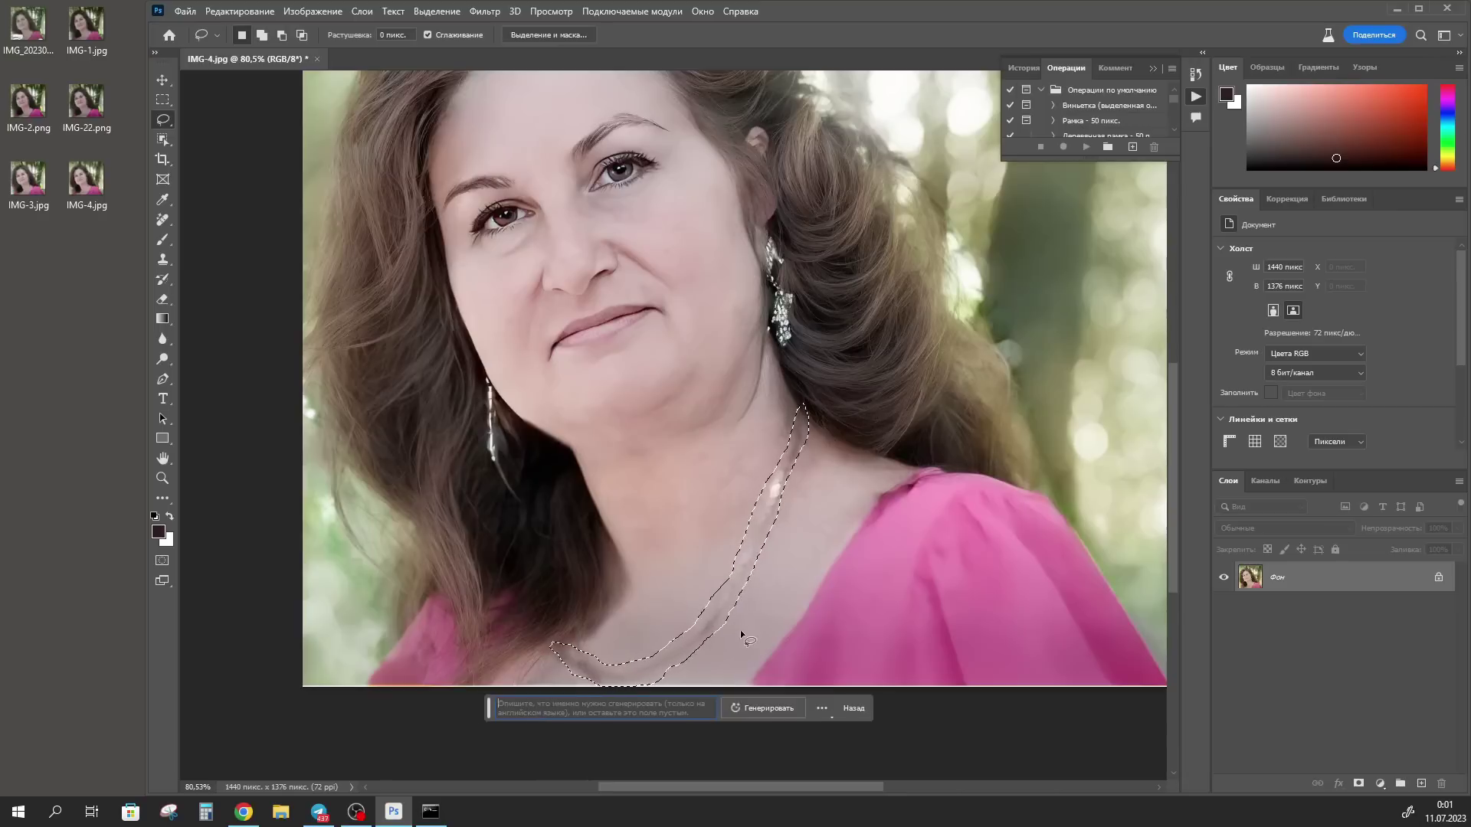
pyautogui.write('gold chain')
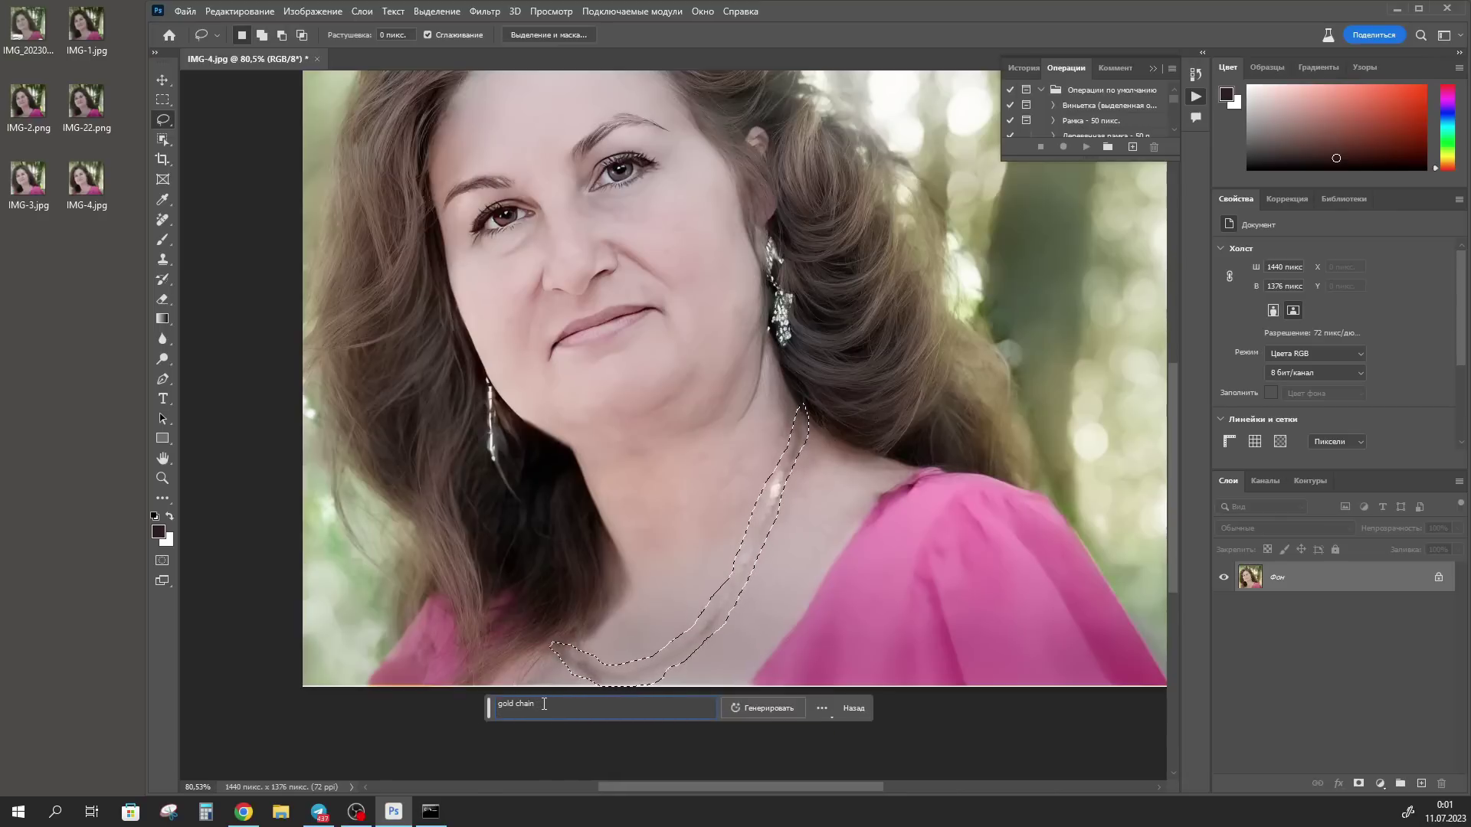
pyautogui.click(768, 710)
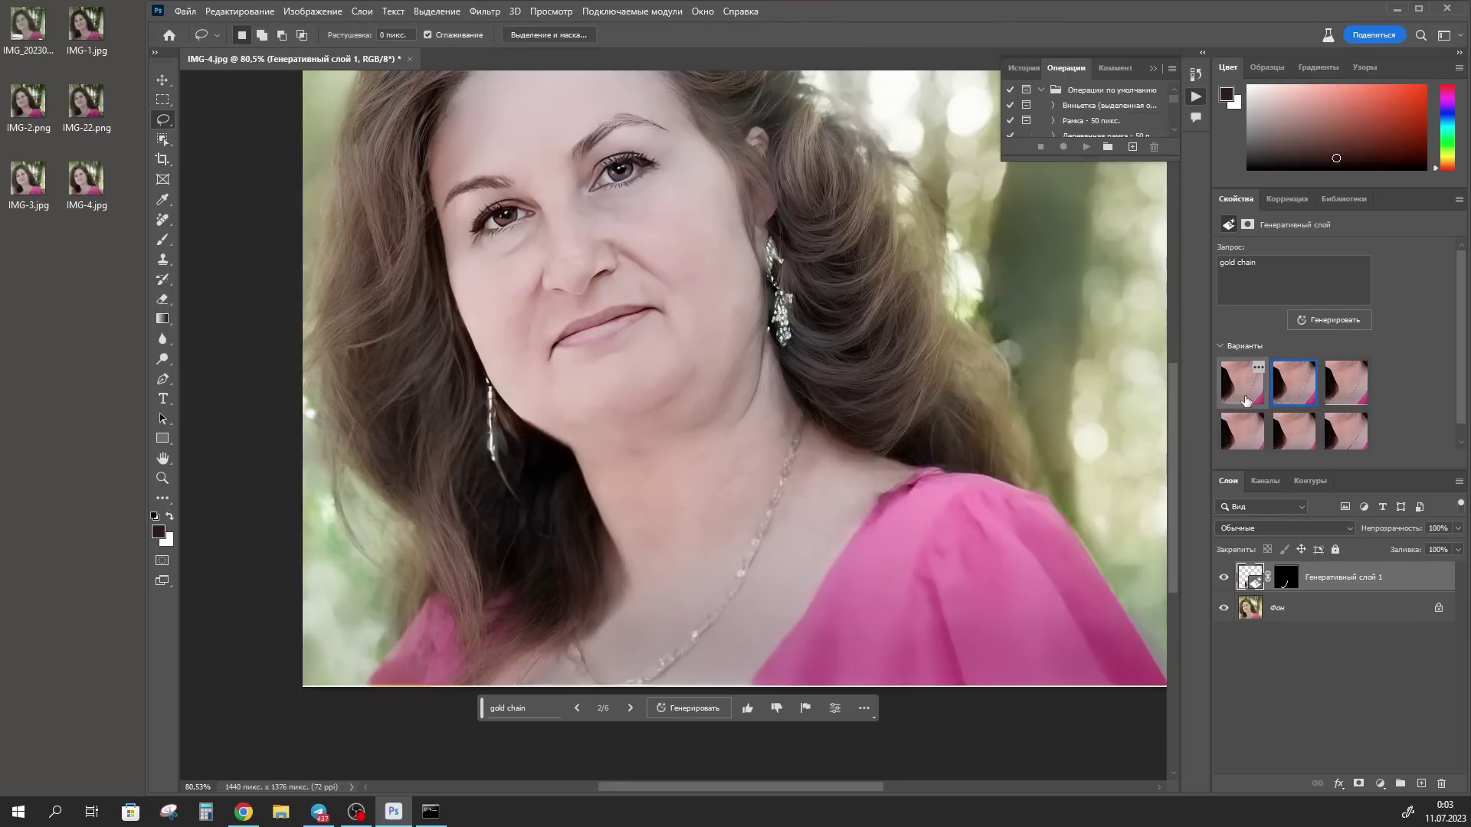
# Compare the first and third chain variants and change the generative prompt to "golden chain" for further variants.
pyautogui.click(1242, 398)
pyautogui.click(1346, 383)
pyautogui.rightClick(1244, 263)
pyautogui.click(1256, 310)
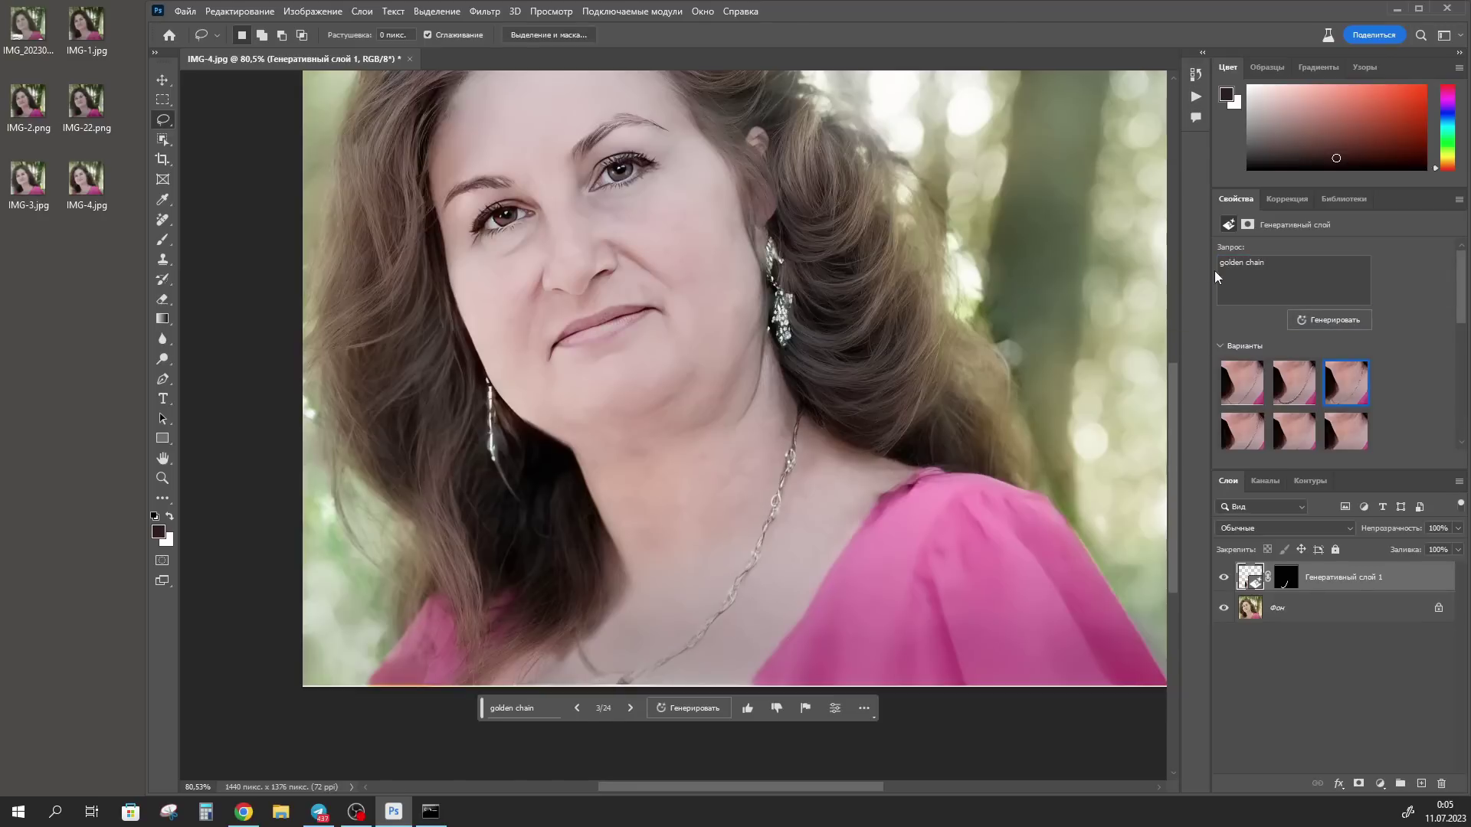
# Compare the chain variants generated with the prompt "beautiful golden chain".
pyautogui.scroll(-2, 1415, 400)
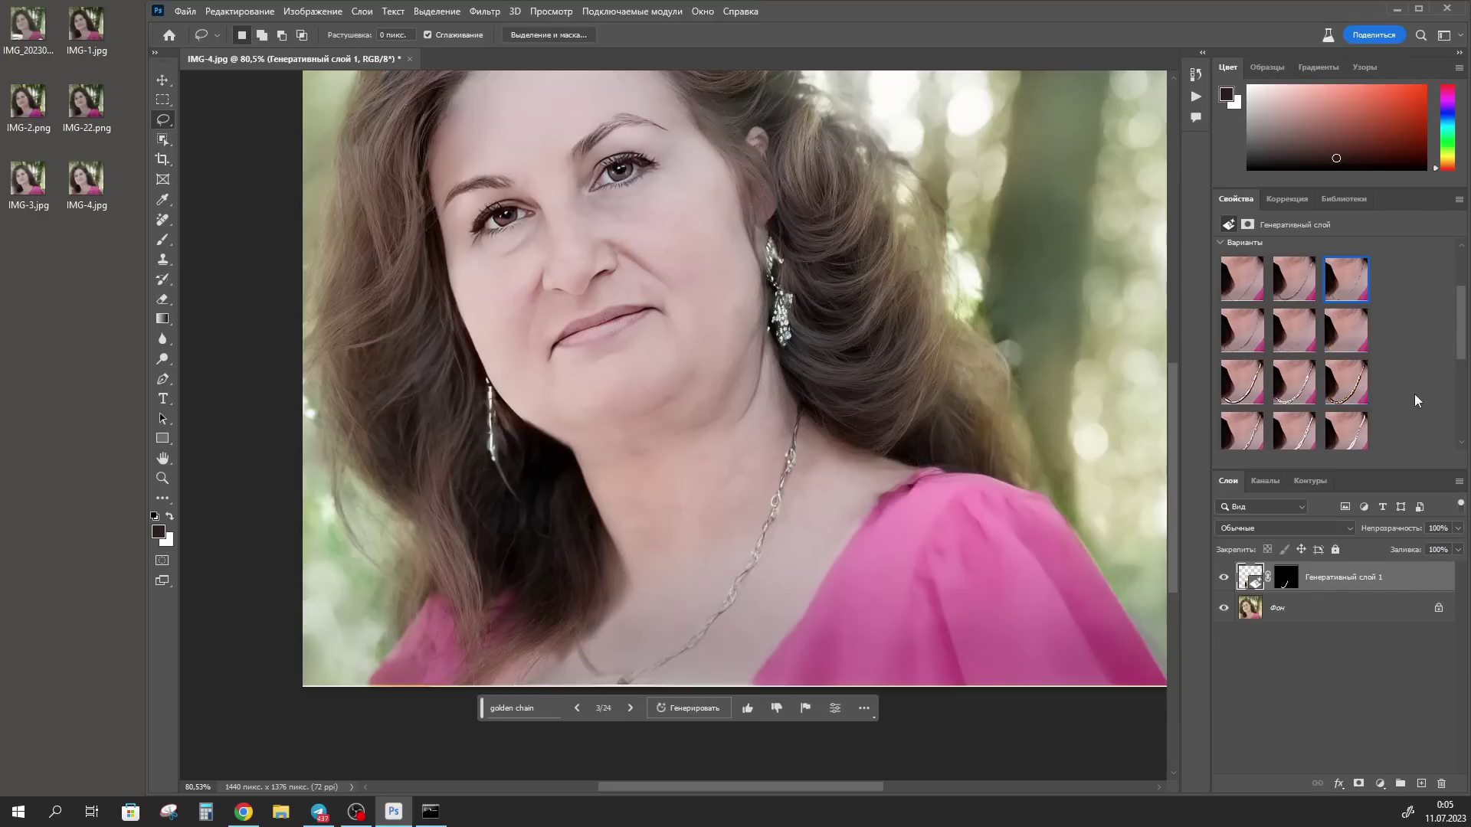
pyautogui.click(1346, 383)
pyautogui.click(1300, 393)
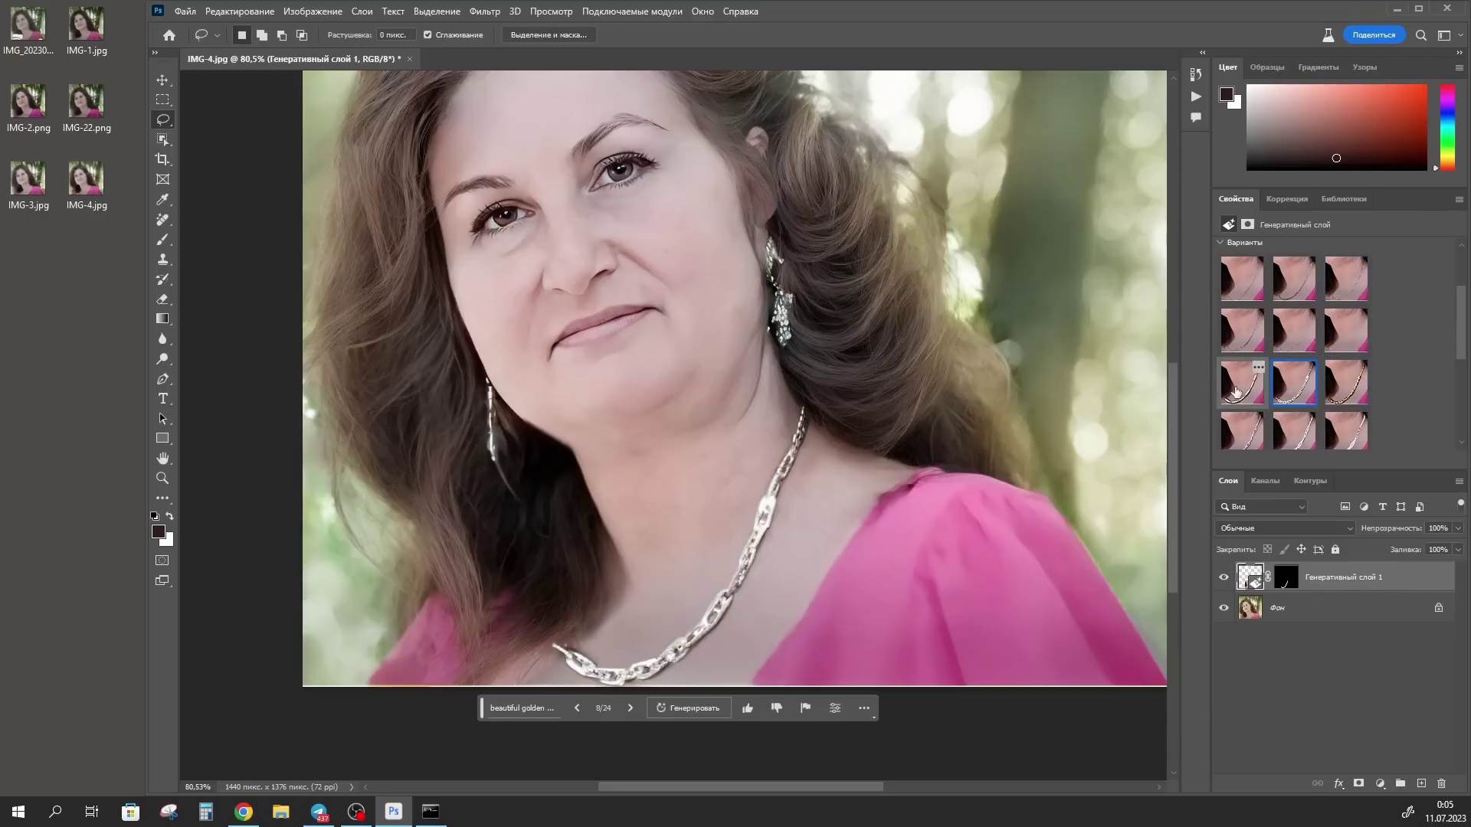
pyautogui.click(1245, 429)
pyautogui.scroll(-1, 1247, 429)
pyautogui.click(1247, 429)
pyautogui.scroll(3, 1268, 307)
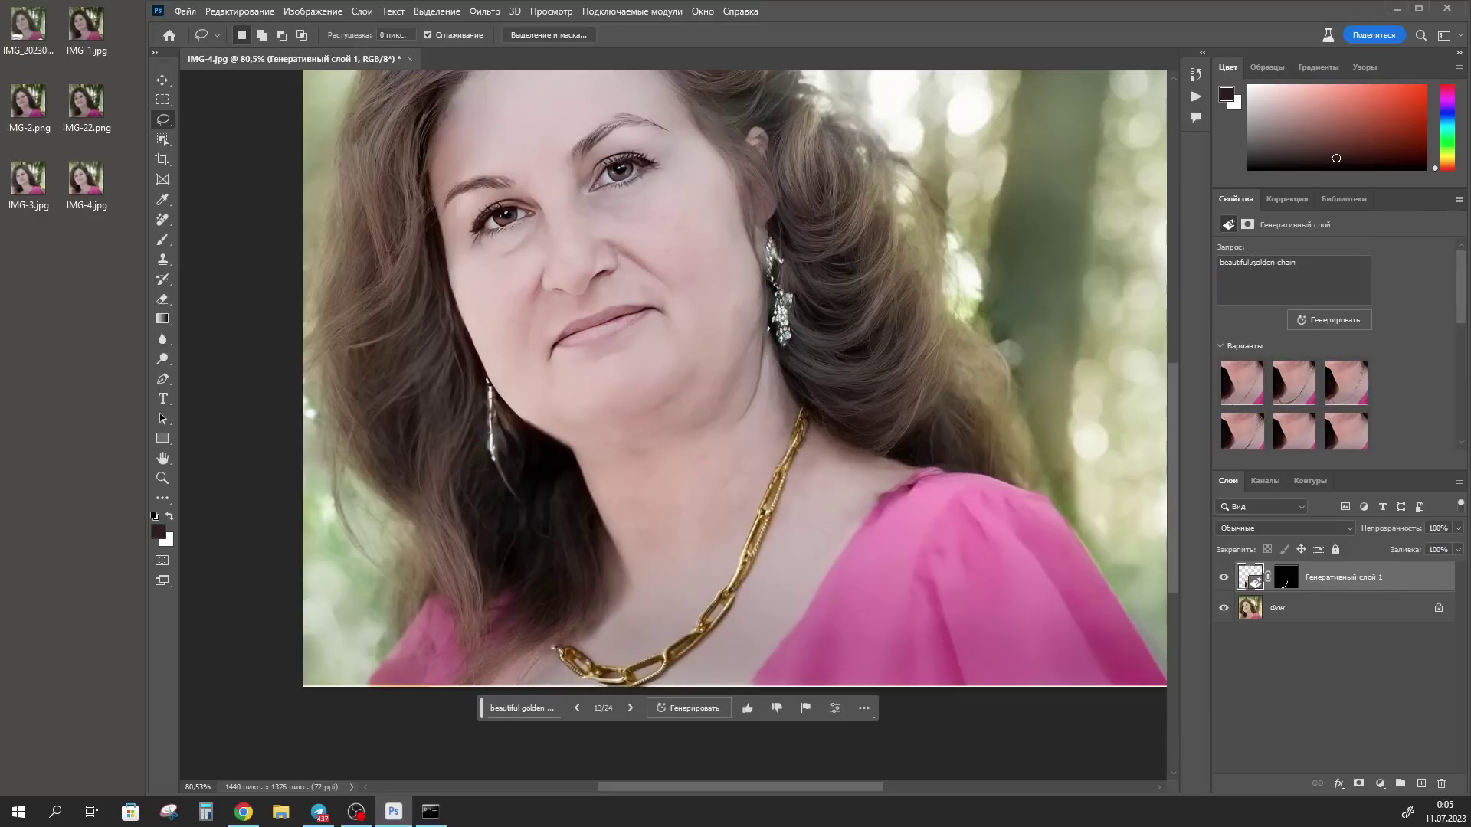
# Remove "beautiful" from the prompt and choose the second "golden chain" variant for the necklace.
pyautogui.doubleClick(1234, 262)
pyautogui.press('BackSpace')
pyautogui.click(1242, 385)
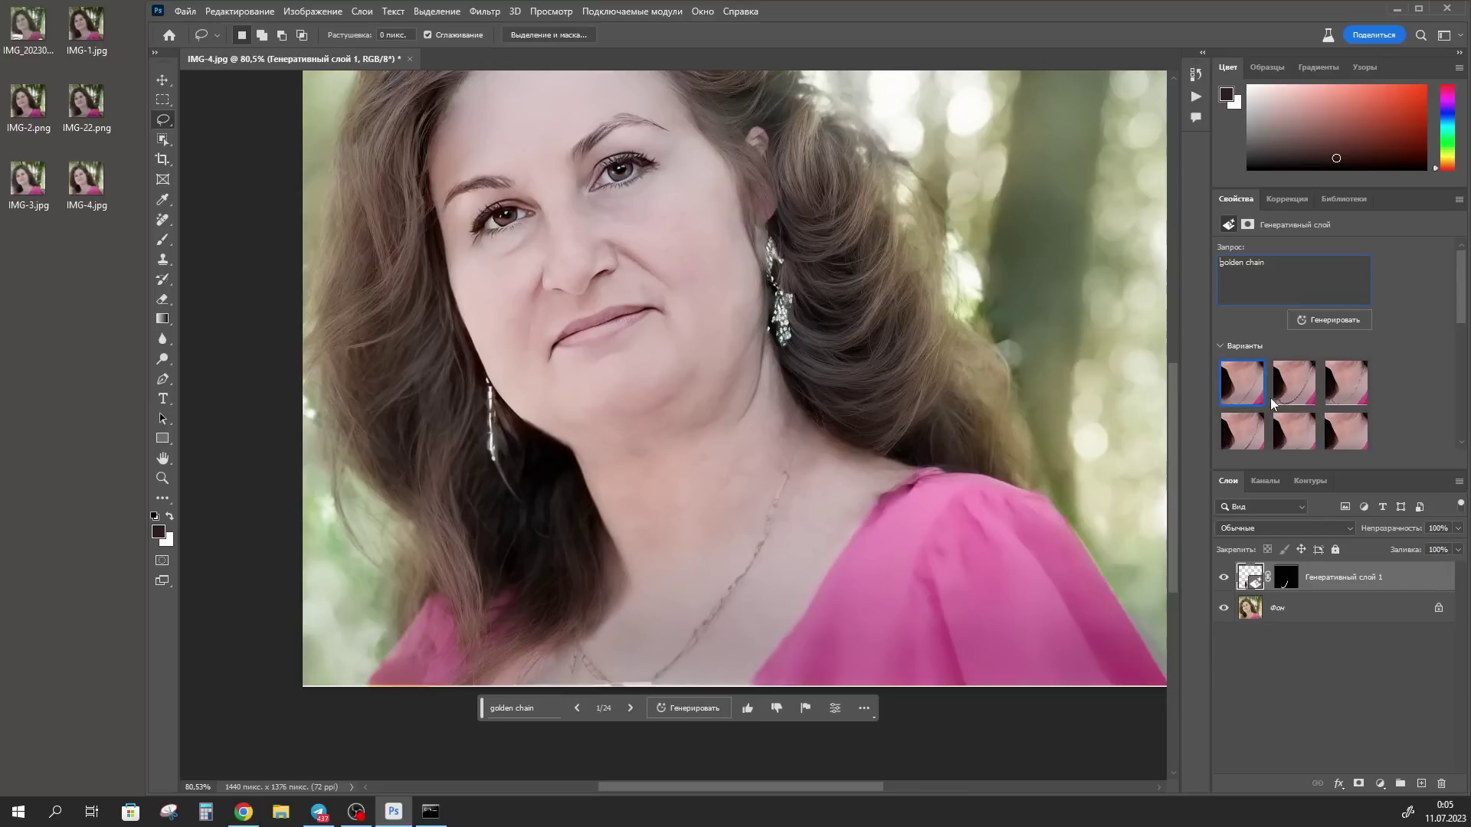
pyautogui.click(1293, 392)
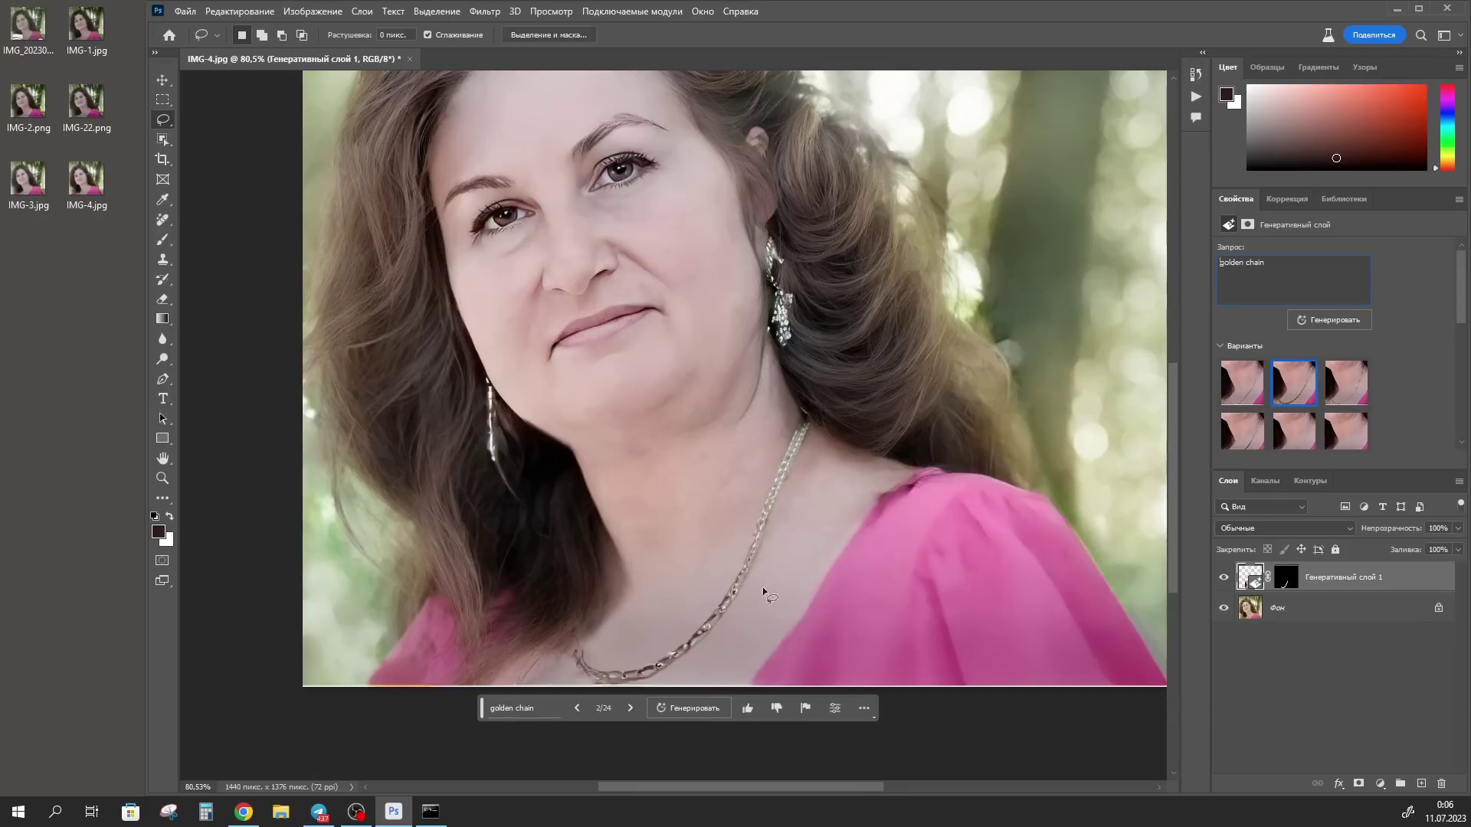
# Set the generative chain layer's opacity to 57% and merge it with the background layer.
pyautogui.press('5')
pyautogui.press('7')
pyautogui.hotkey('alt', 'F9')
pyautogui.click(1458, 528)
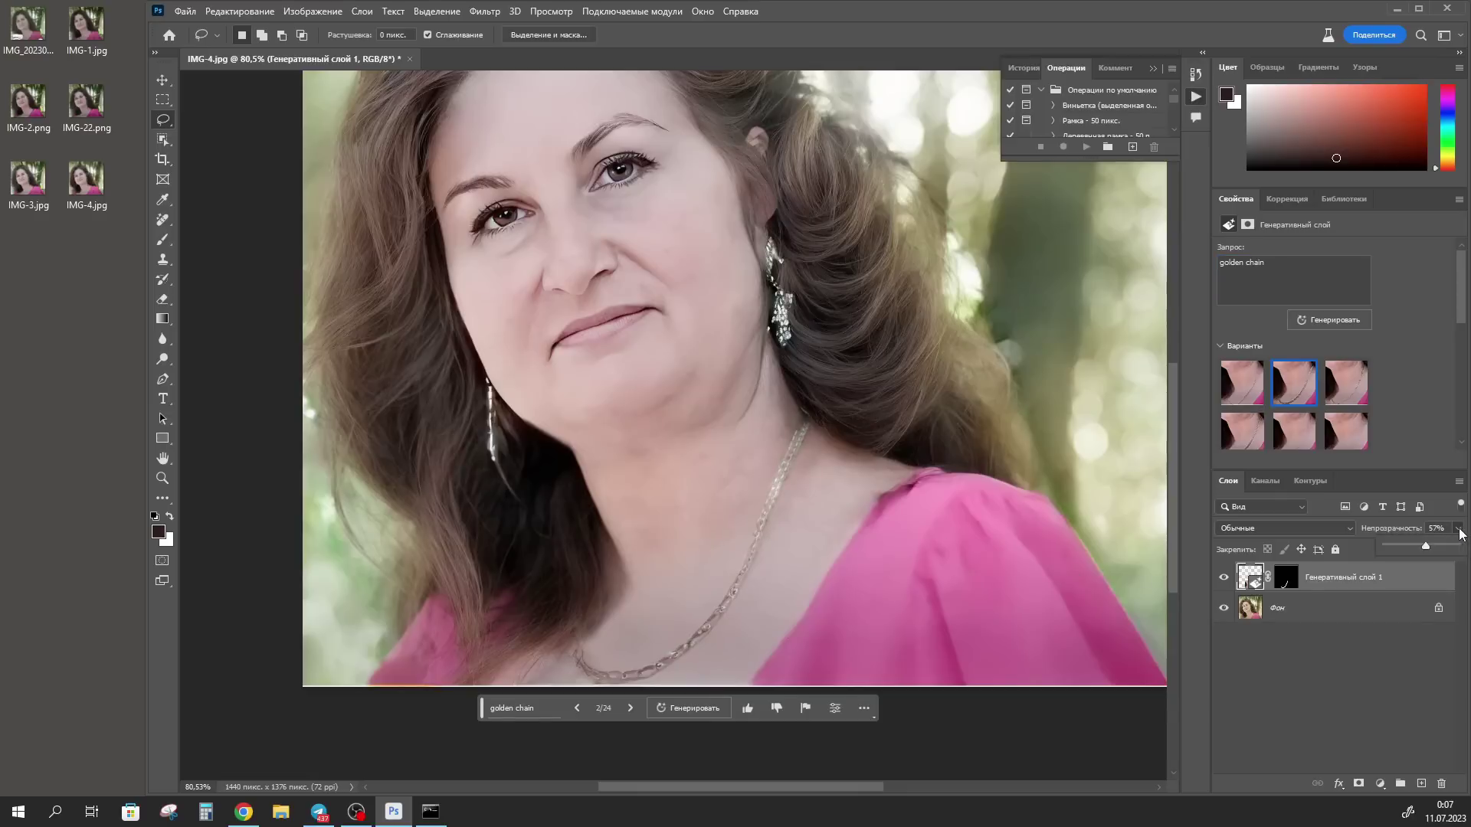
pyautogui.keyDown('shift'); pyautogui.click(1348, 607); pyautogui.keyUp('shift')
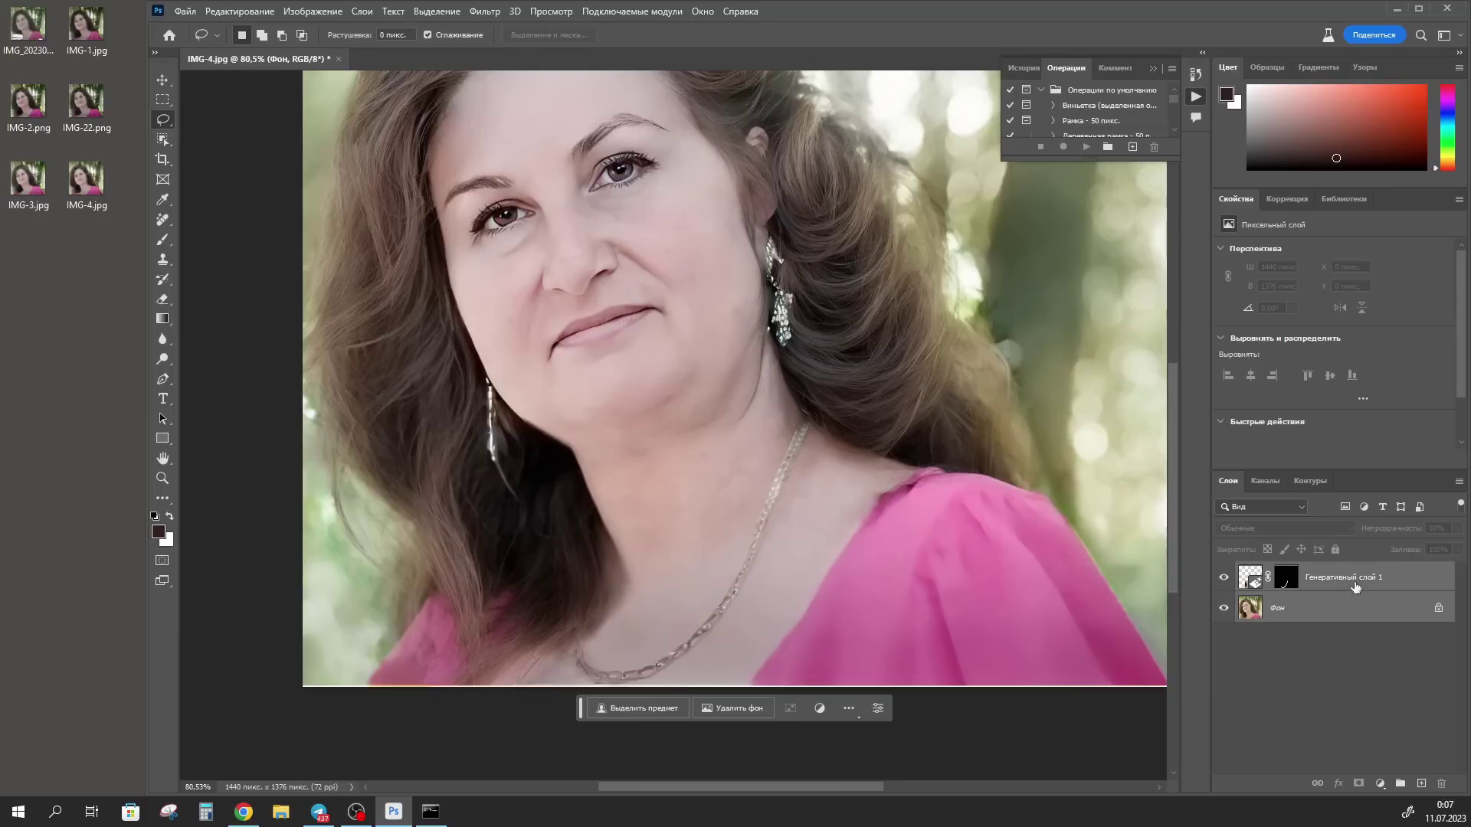
pyautogui.hotkey('ctrl', 'e')
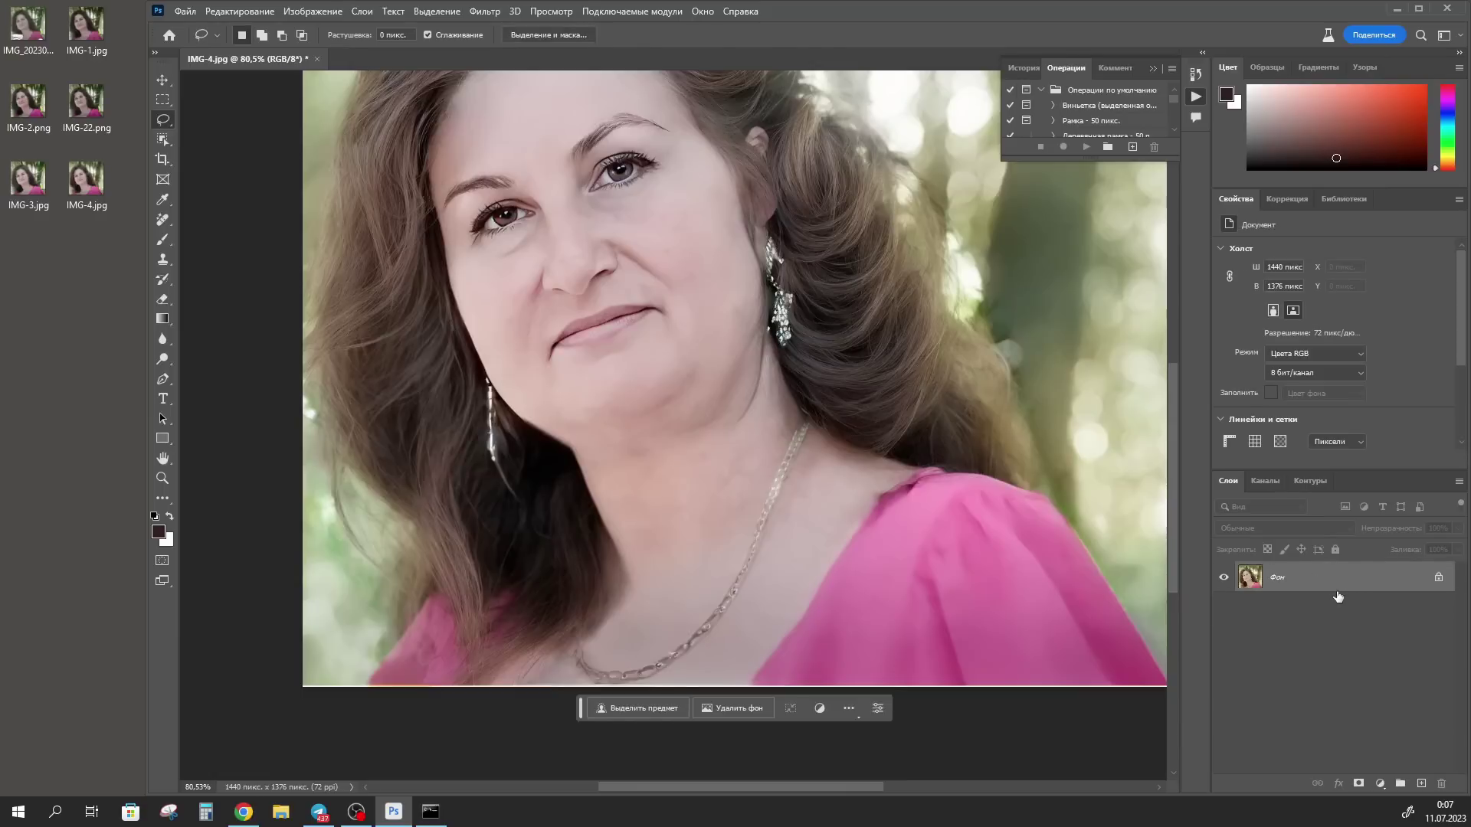
# Outline a few links at the lowest part of the chain with the Lasso and copy them to a new layer.
pyautogui.press('v')
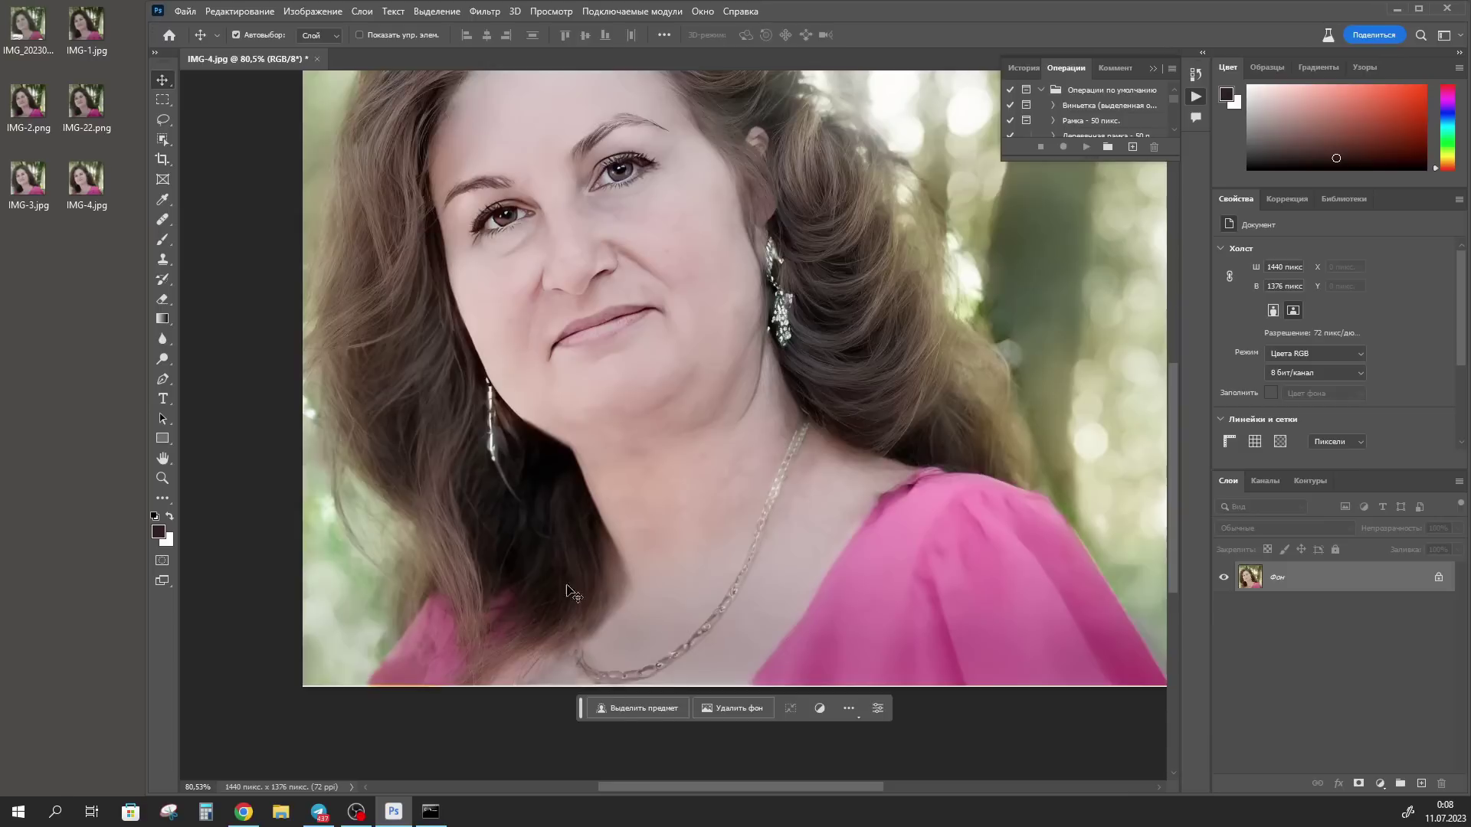
pyautogui.click(163, 120)
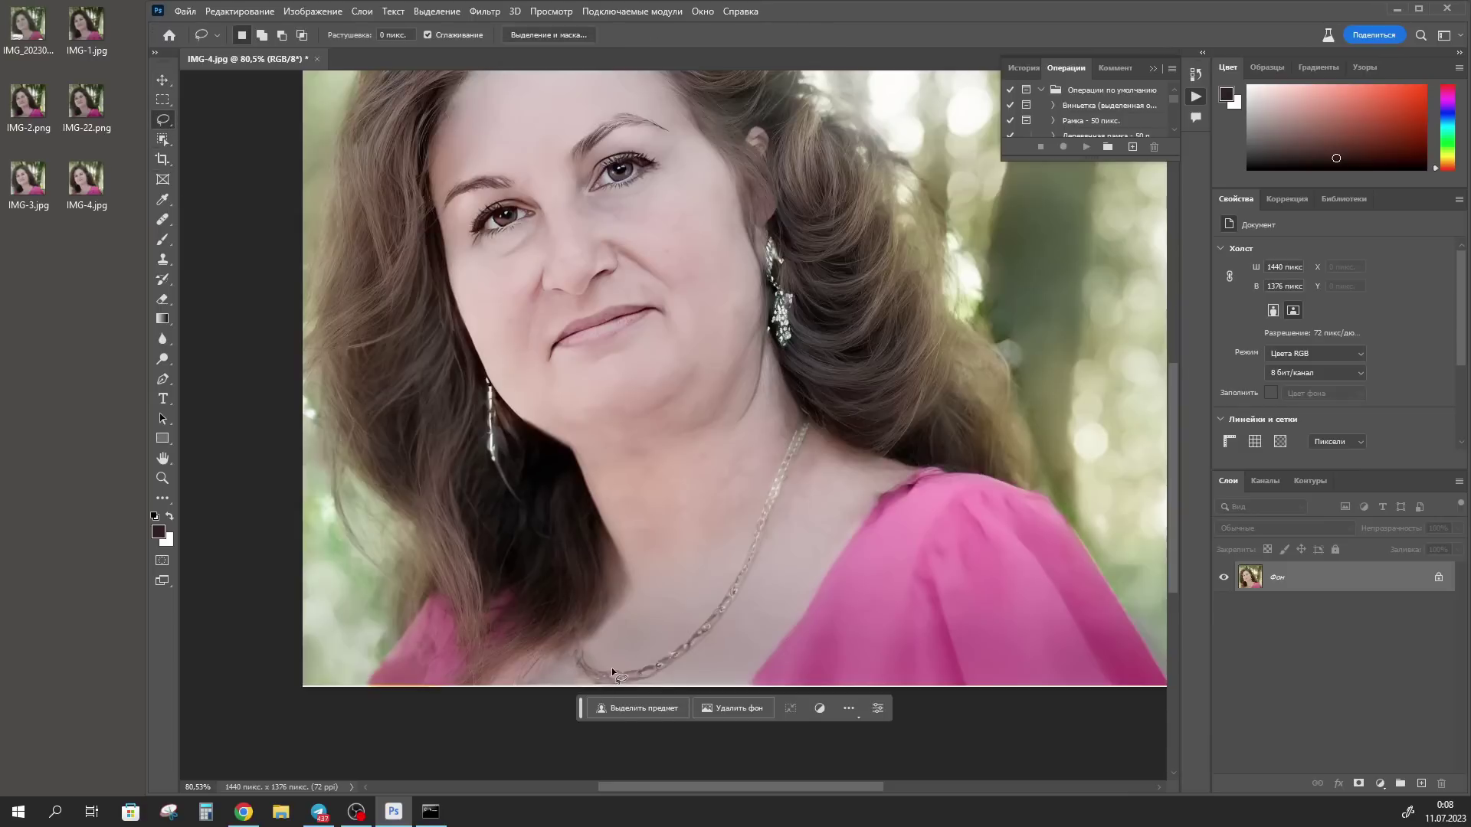
pyautogui.moveTo(610, 664); pyautogui.dragTo(660, 677)
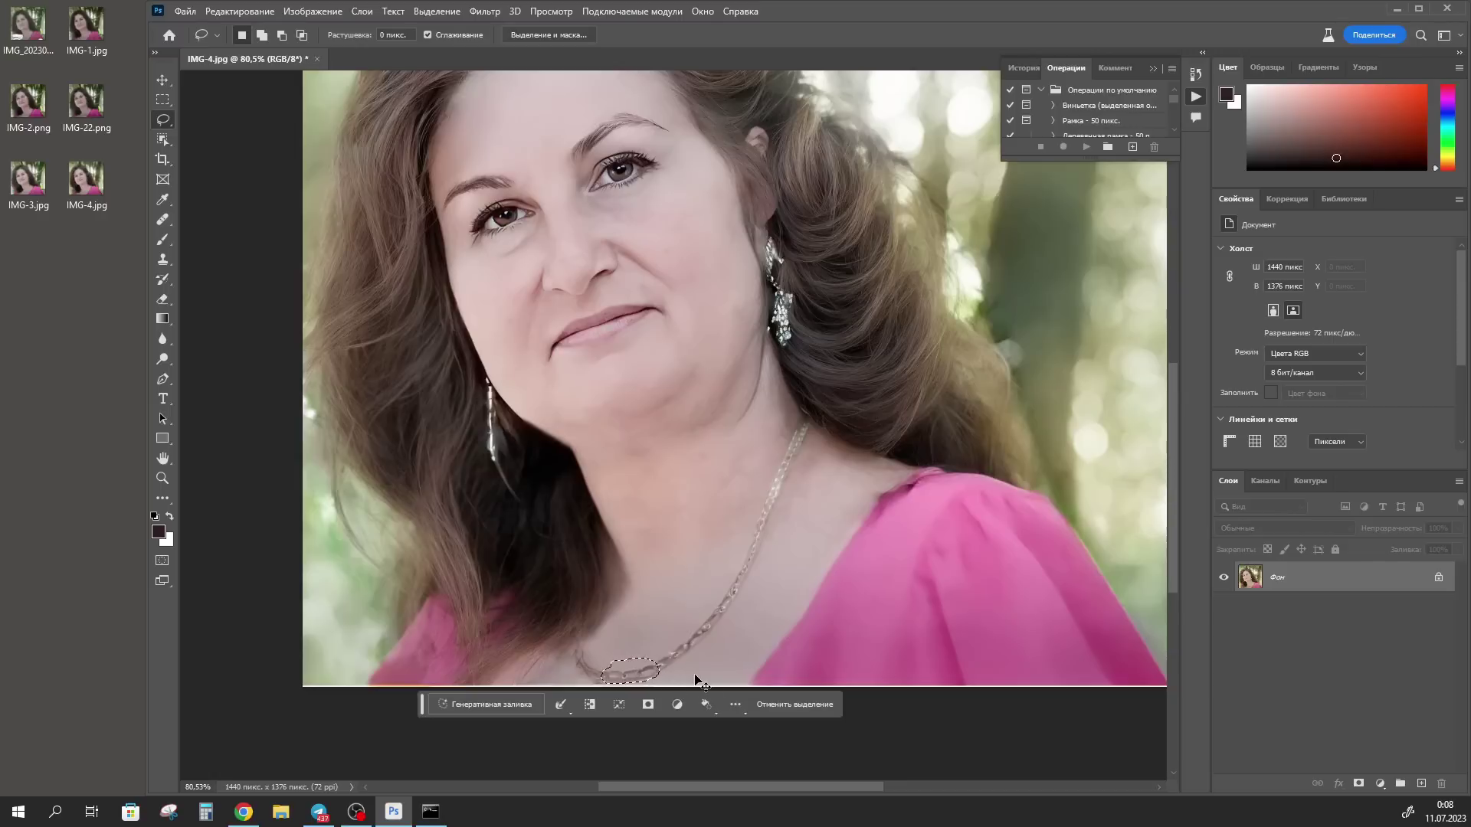
pyautogui.hotkey('ctrl', 'j')
# Move the copied links to the chain's open end near the hair and rotate them about 49° to extend the chain.
pyautogui.click(161, 88)
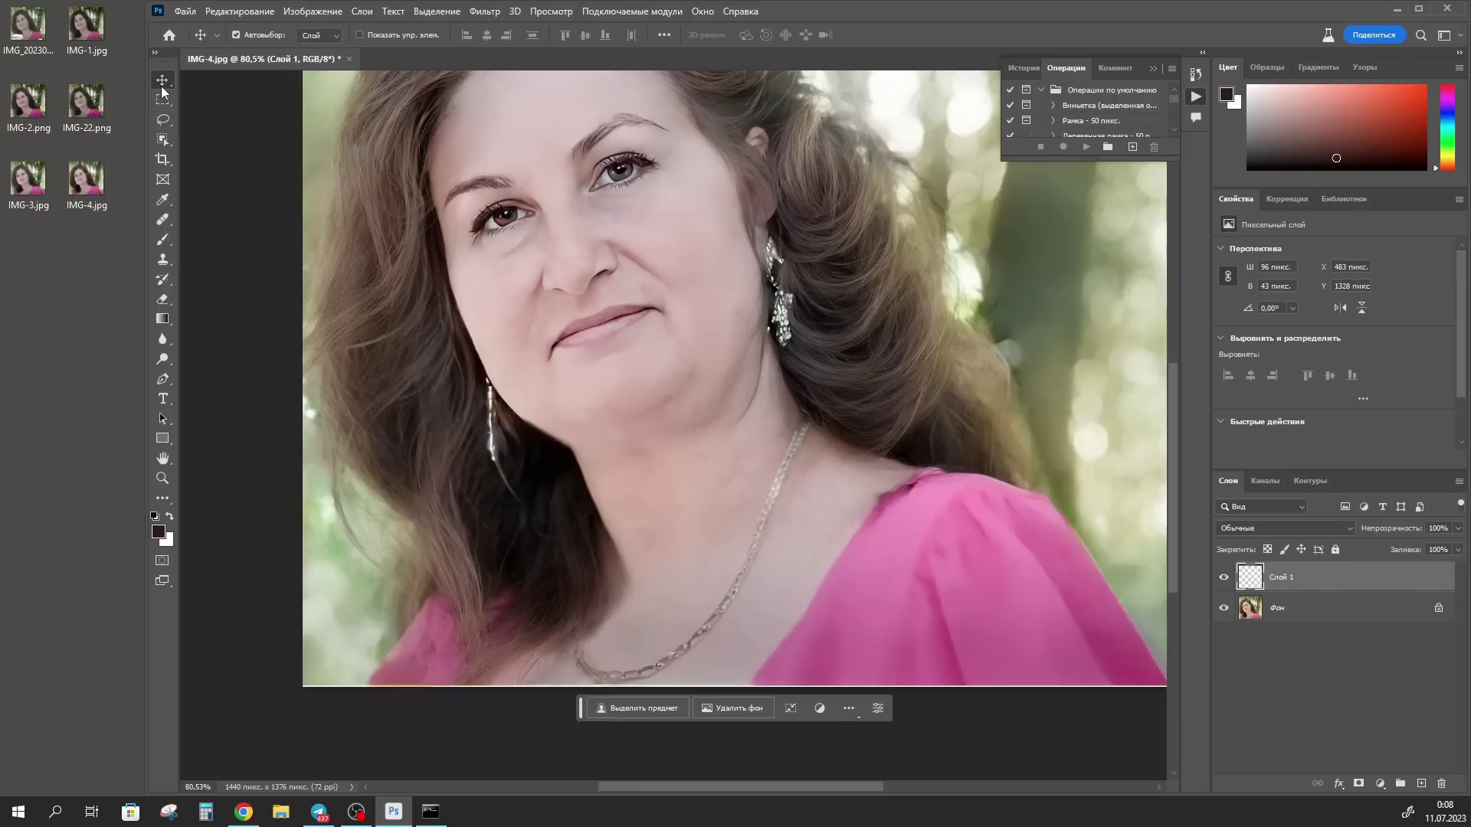
pyautogui.moveTo(611, 670); pyautogui.dragTo(576, 652)
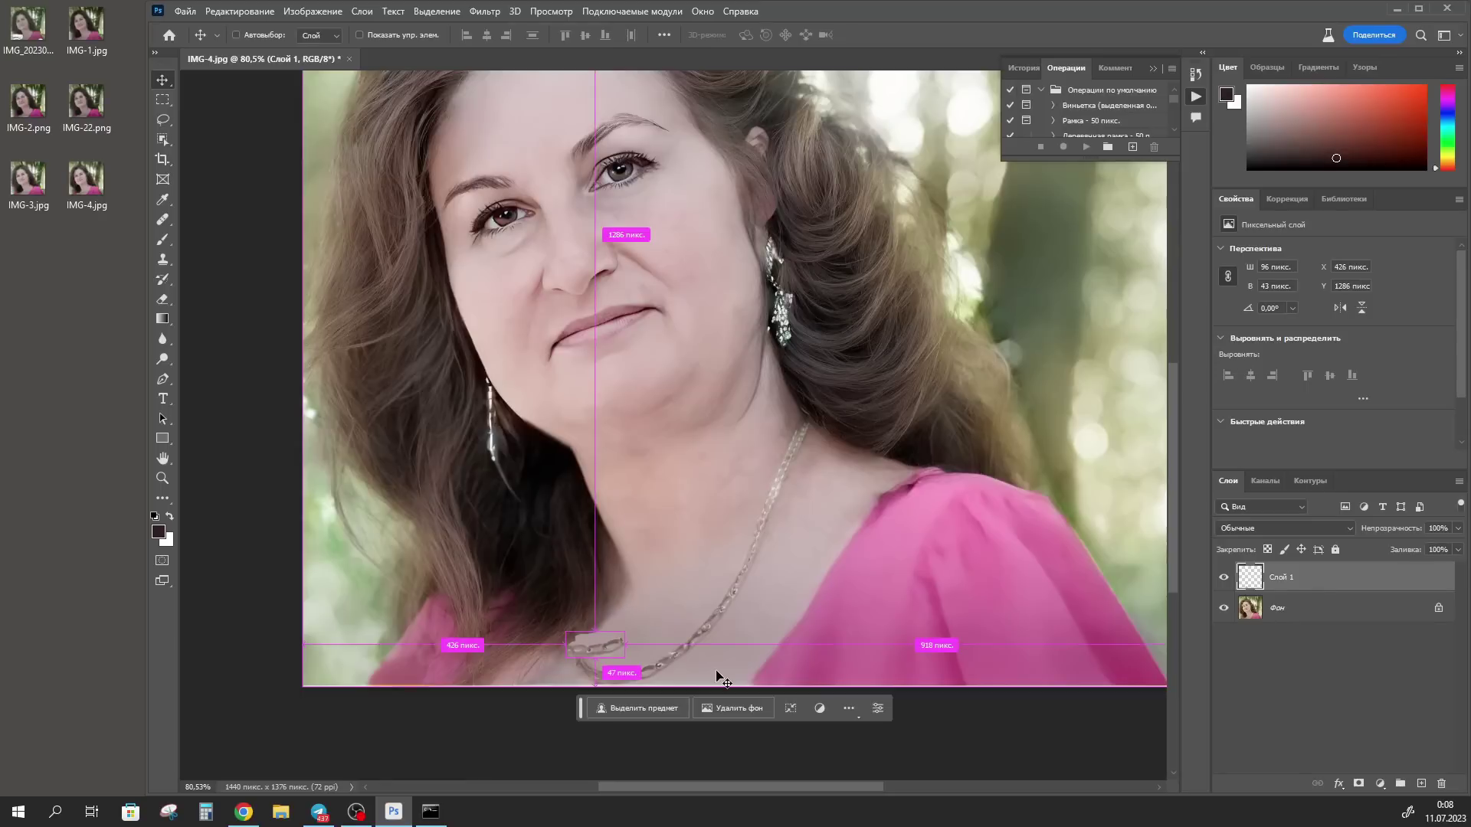
pyautogui.hotkey('ctrl', 't')
pyautogui.moveTo(633, 637); pyautogui.dragTo(589, 674)
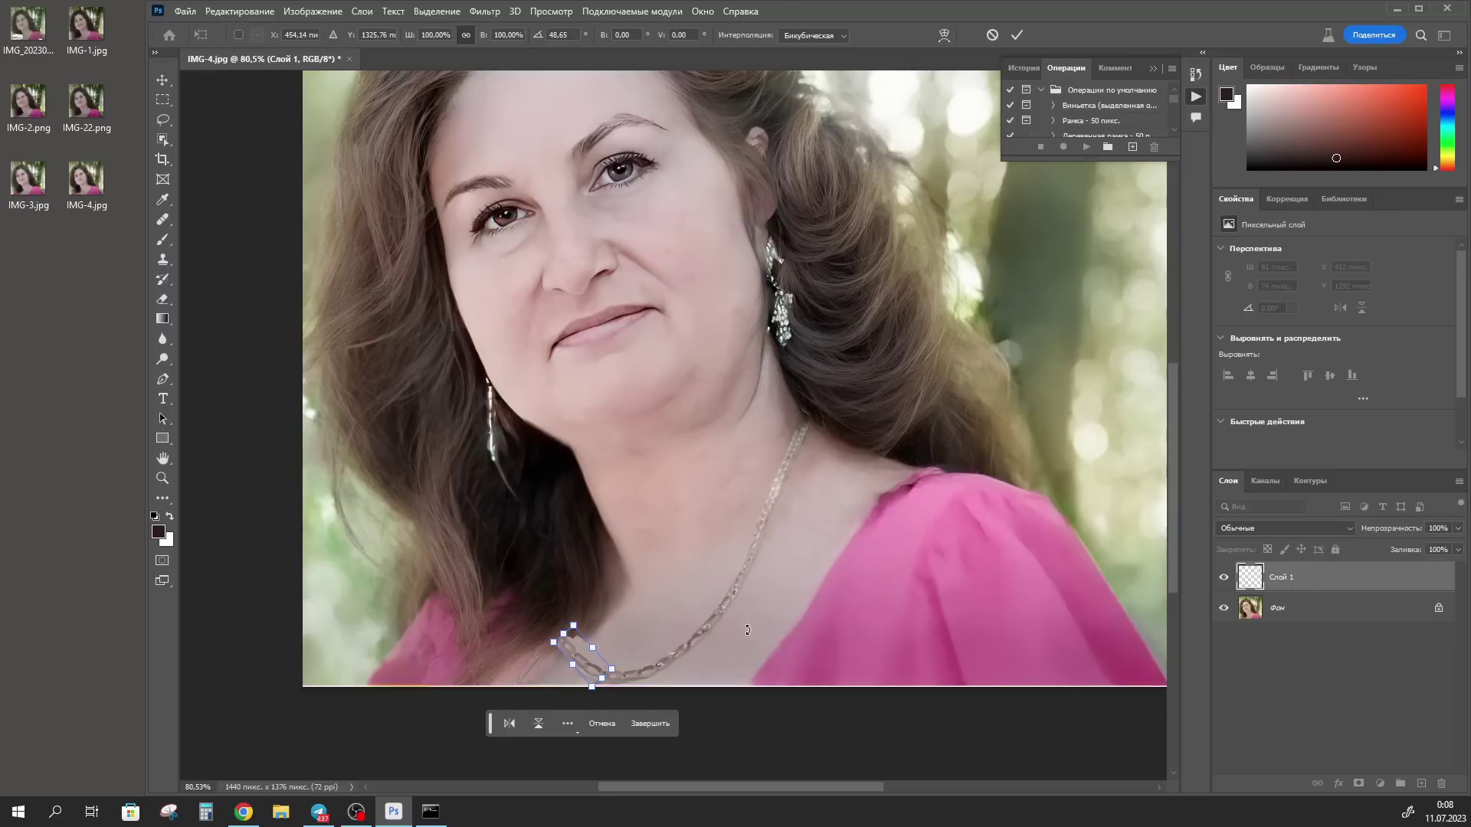
pyautogui.click(1017, 34)
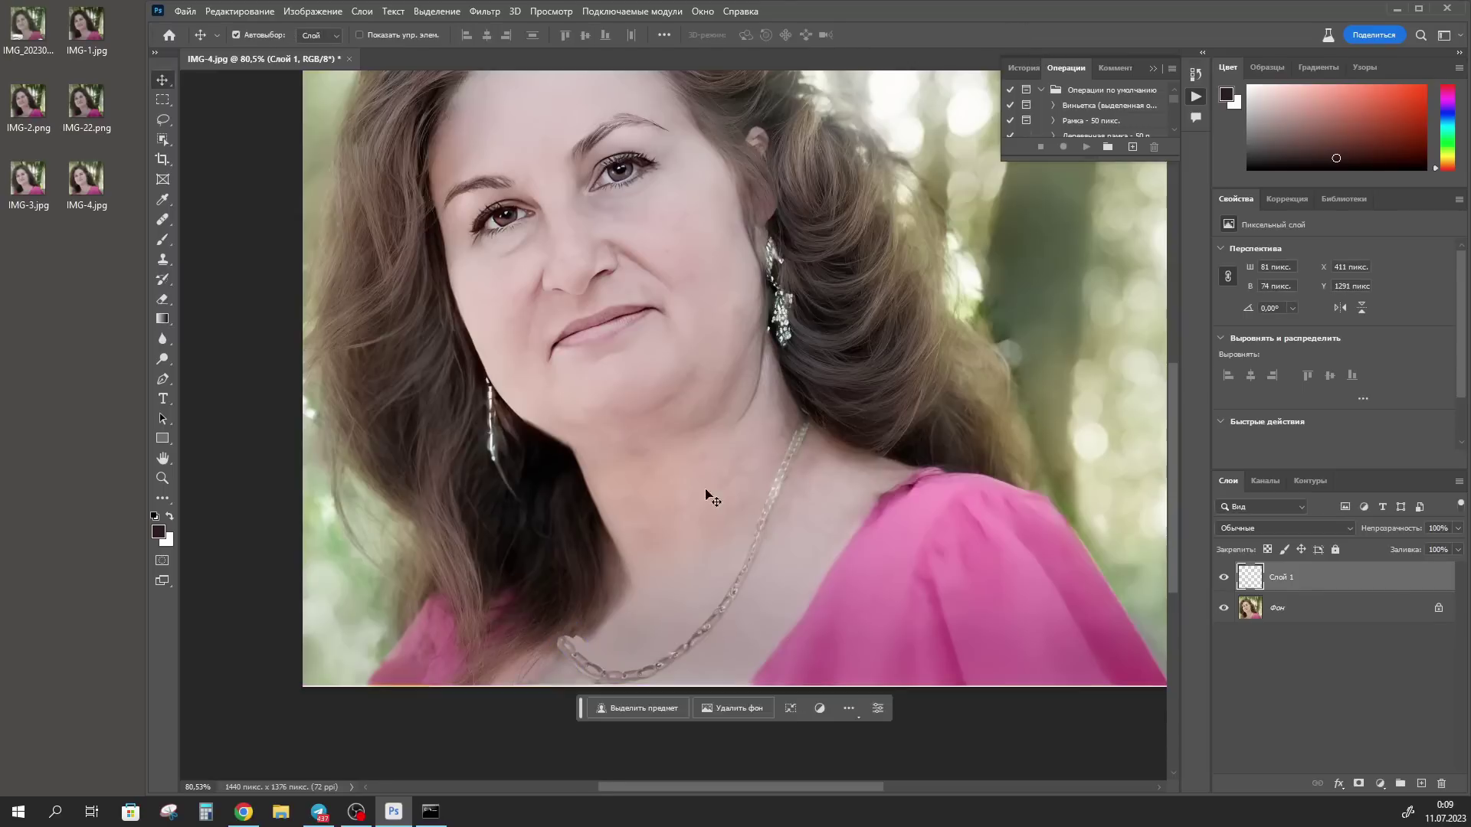
# Mask the copied links' layer, brushing out their end where it meets the hair, and merge it with the background layer.
pyautogui.click(1358, 783)
pyautogui.press('b')
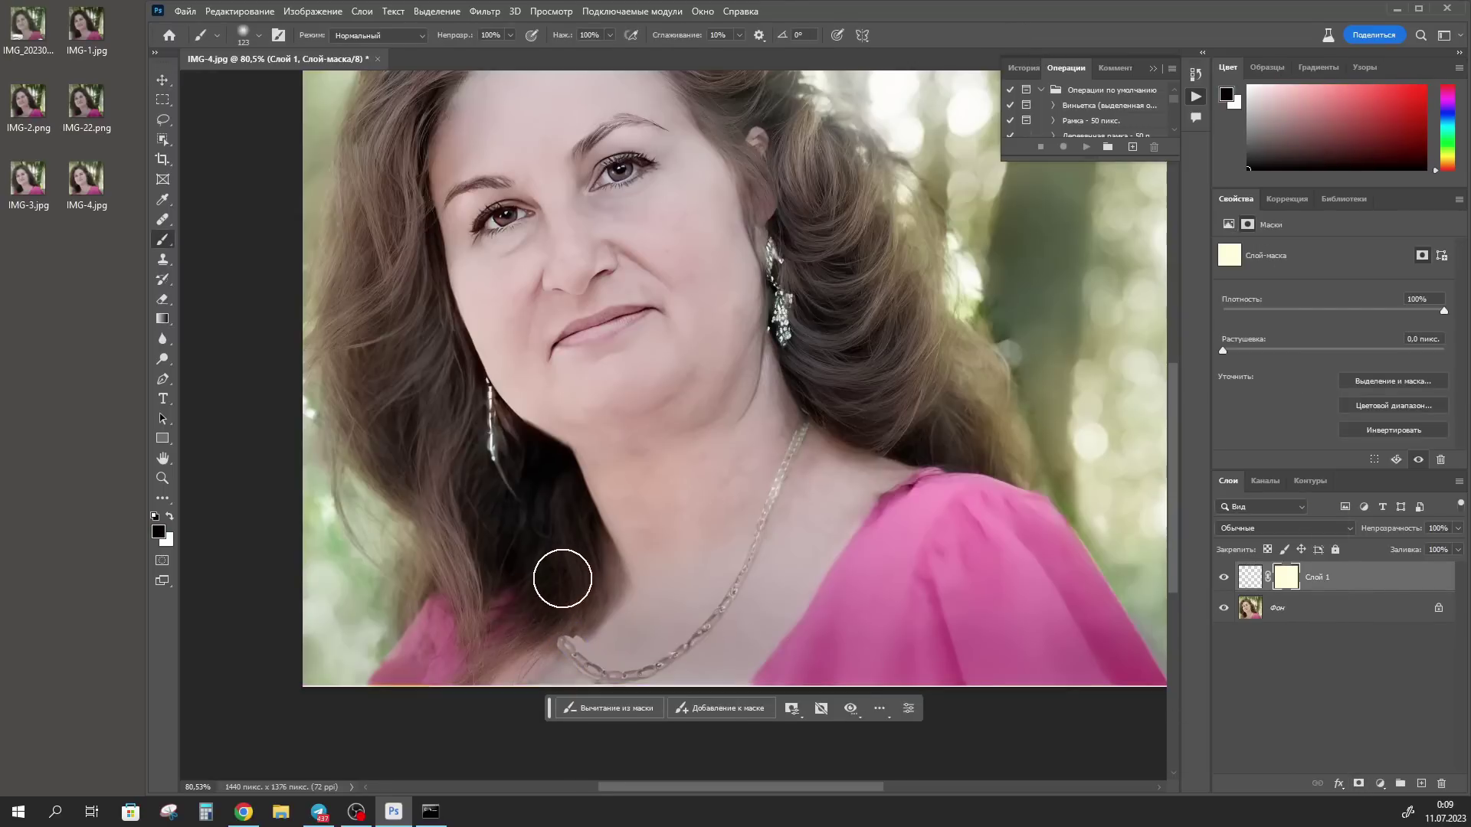
pyautogui.moveTo(618, 604); pyautogui.dragTo(601, 607)
pyautogui.scroll(6, 601, 607)
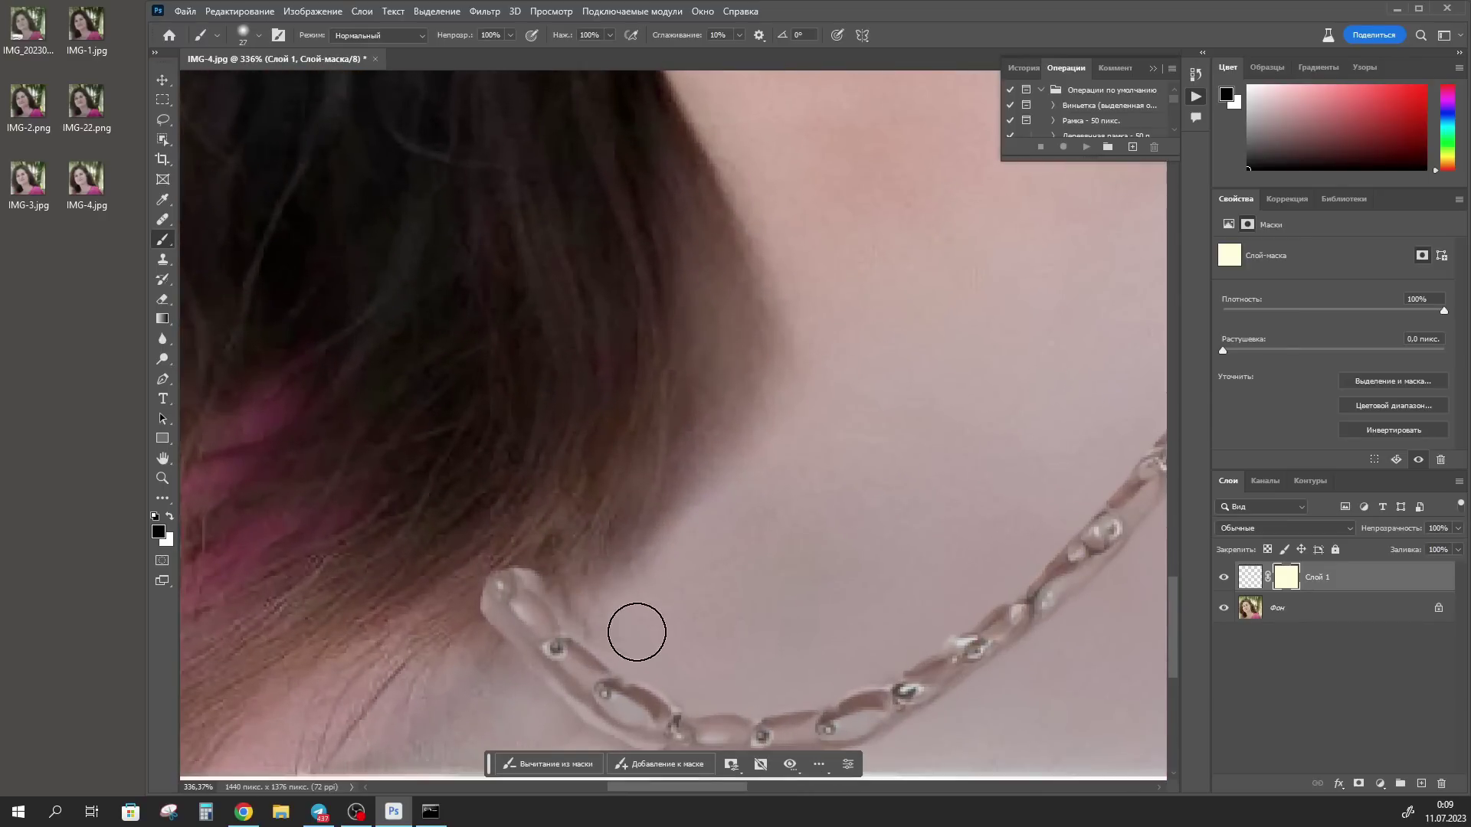
pyautogui.moveTo(541, 564)
pyautogui.mouseDown()
pyautogui.moveTo(461, 539)
pyautogui.moveTo(493, 558)
pyautogui.moveTo(453, 576)
pyautogui.moveTo(482, 565)
pyautogui.moveTo(460, 590)
pyautogui.mouseUp()
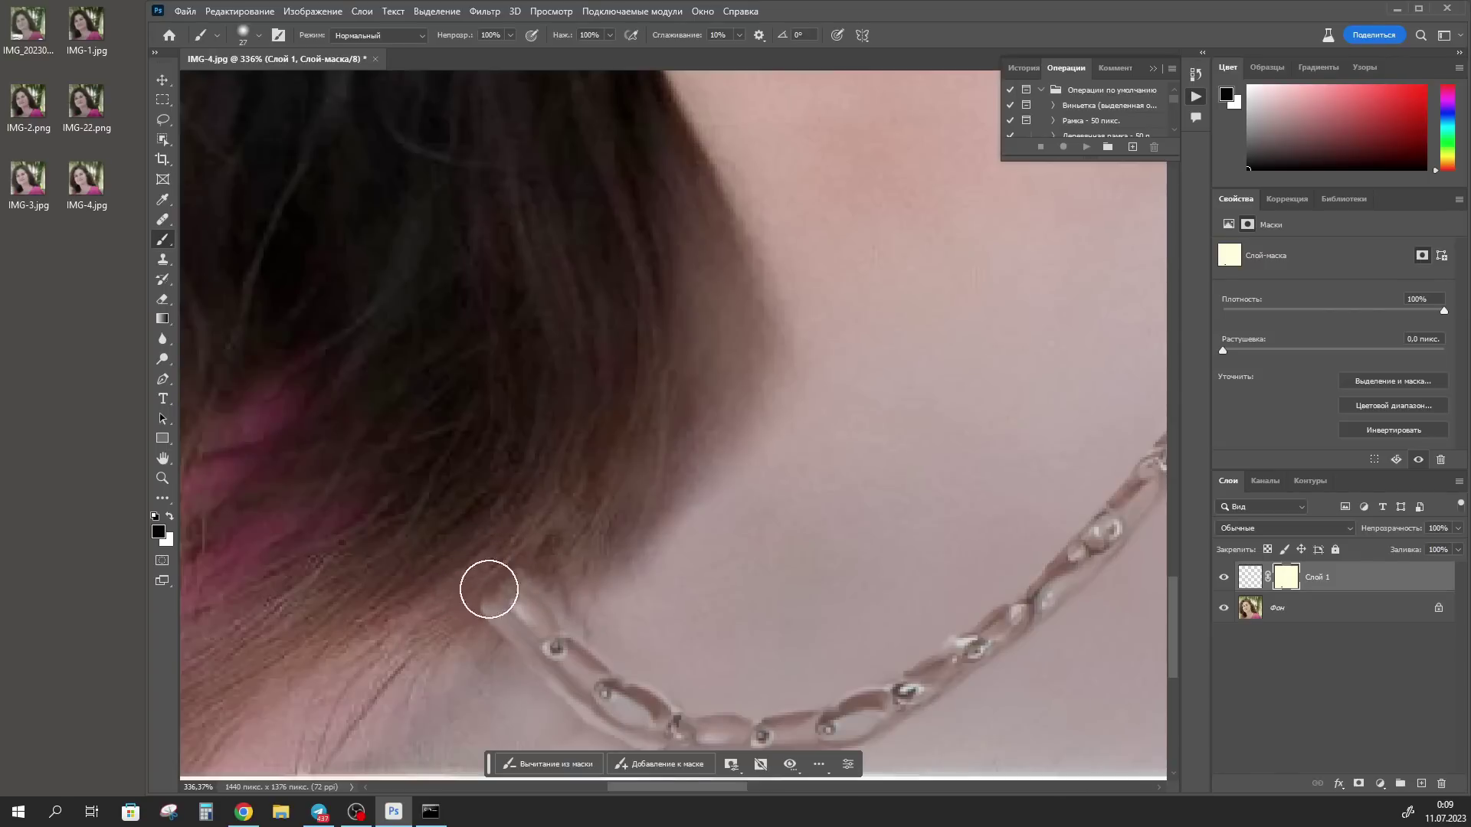
pyautogui.keyDown('alt'); pyautogui.rightClick(501, 562); pyautogui.keyUp('alt')
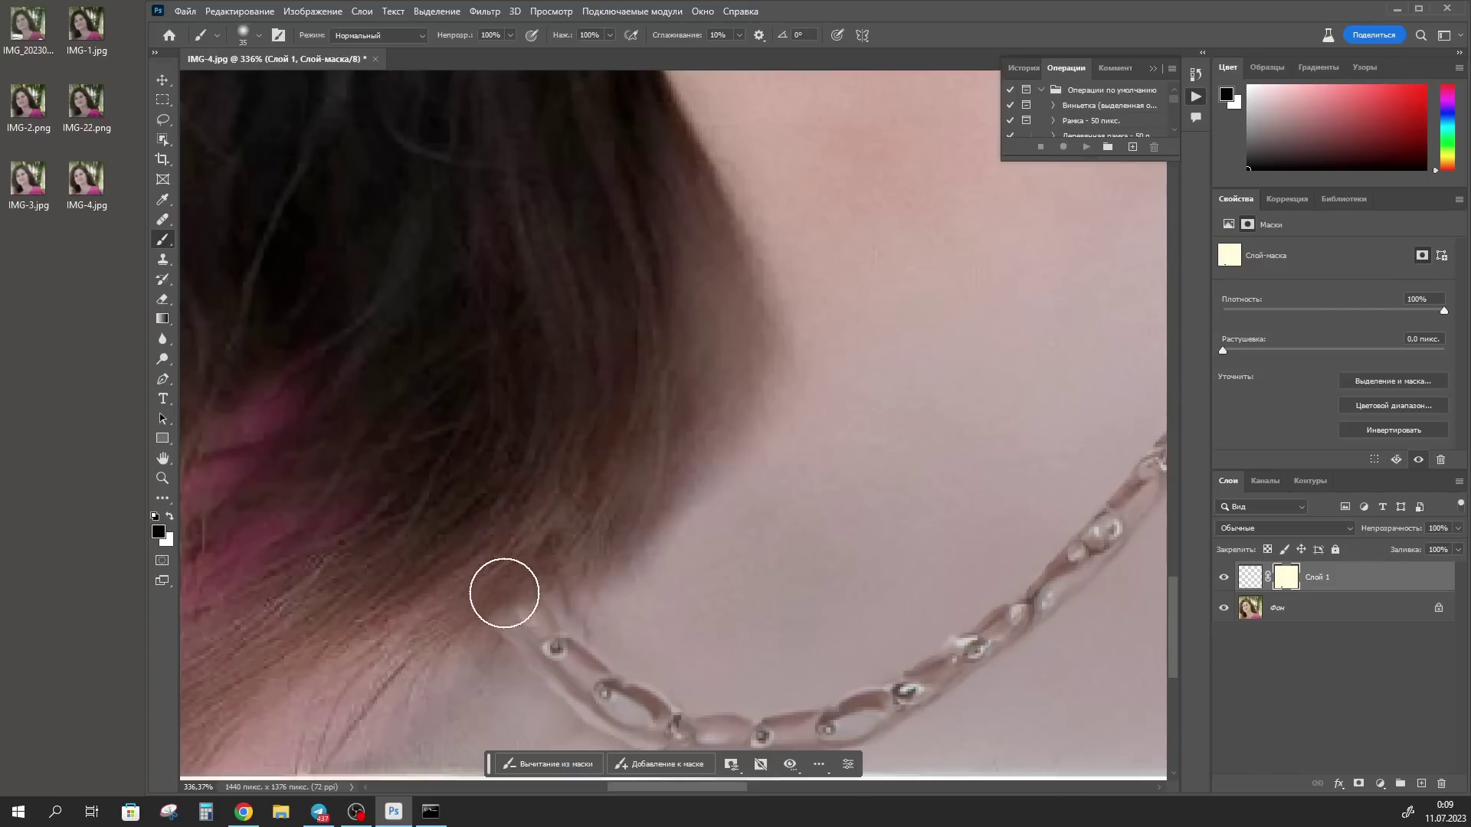
pyautogui.scroll(-2, 536, 667)
pyautogui.scroll(-5, 554, 651)
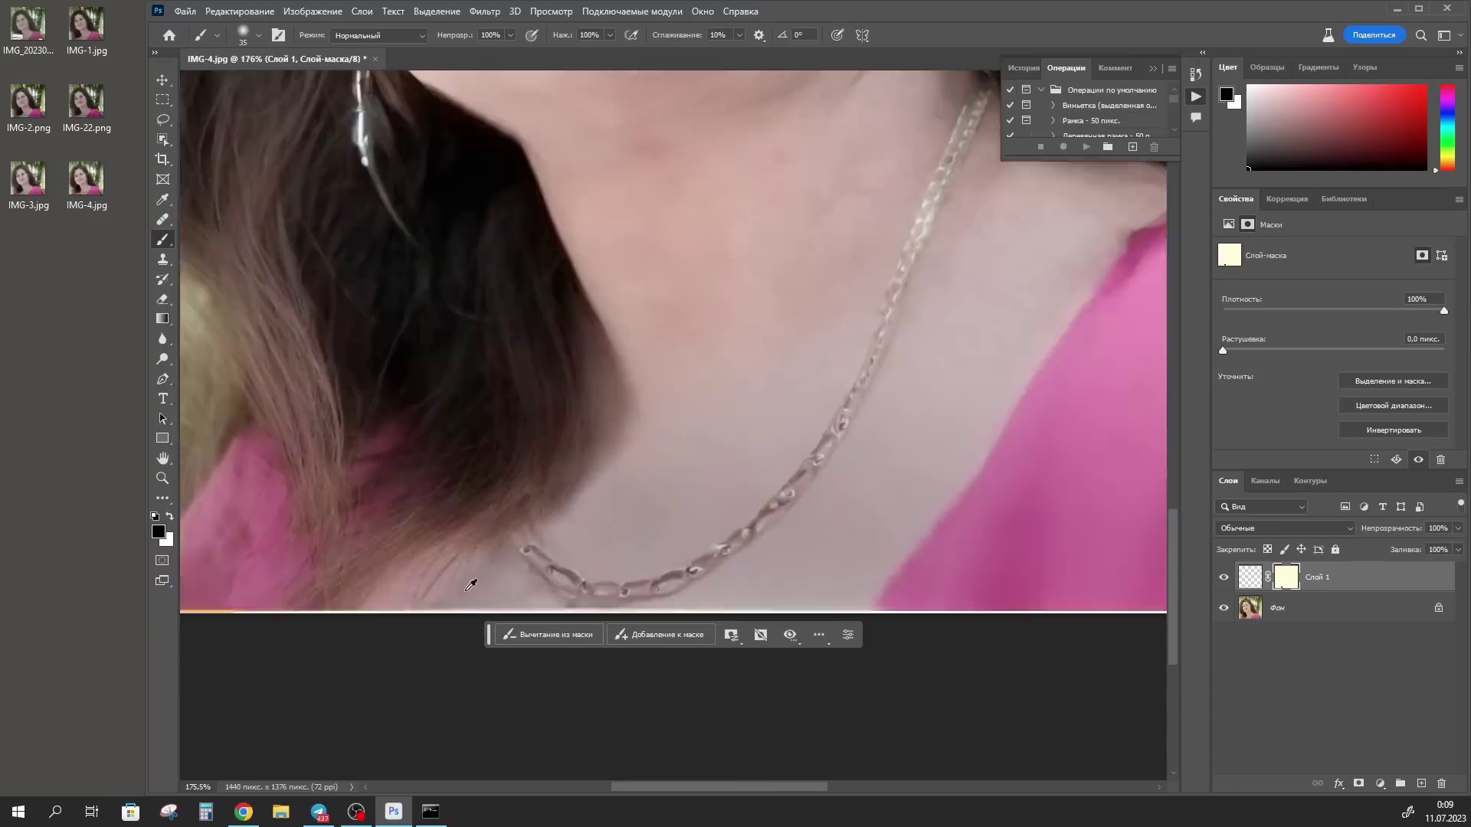
pyautogui.click(1323, 620)
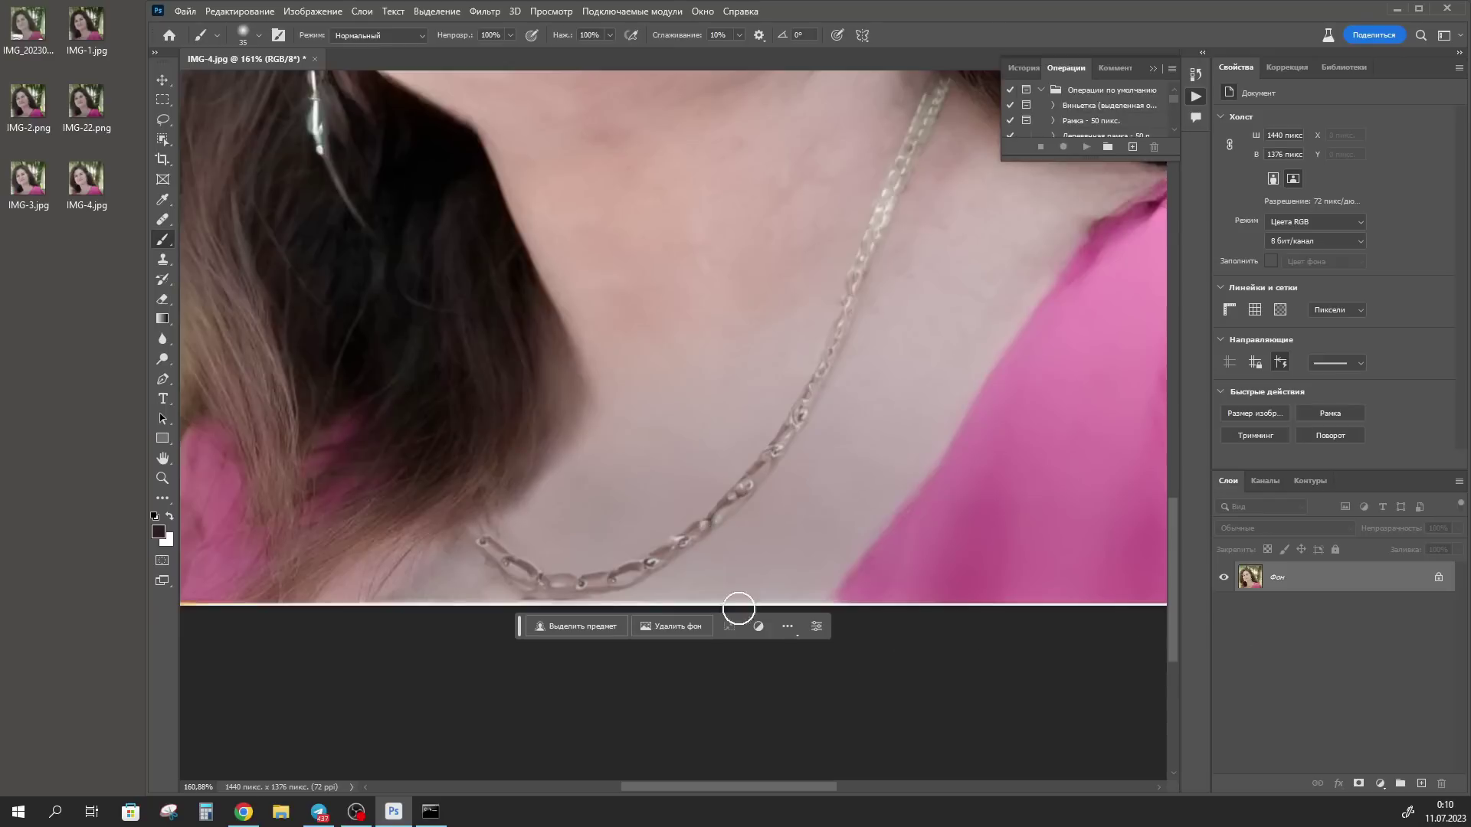
# Erase the leftover smudges on the skin beneath the lowest part of the chain with the Remove tool.
pyautogui.scroll(-1, 544, 498)
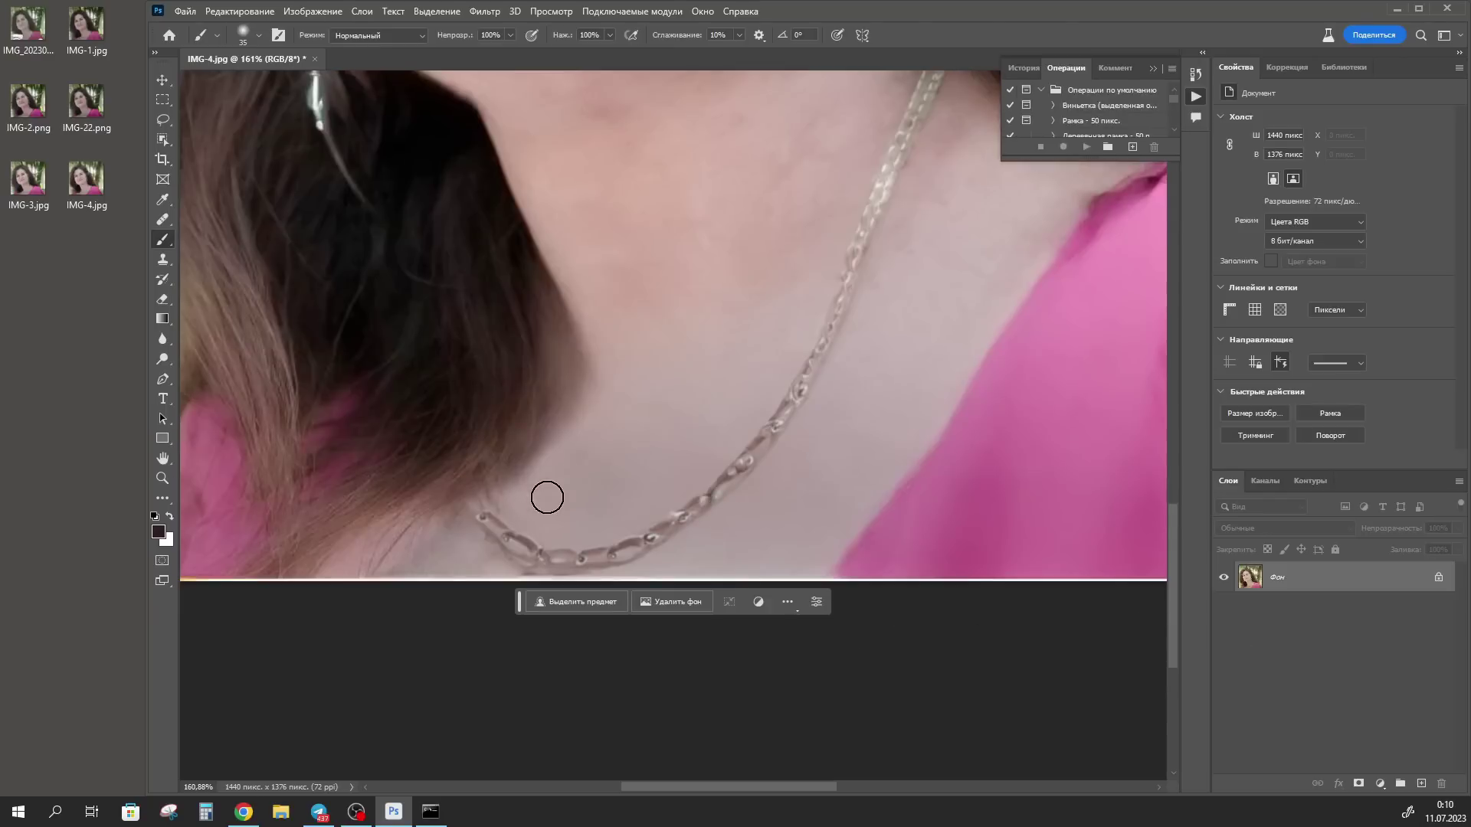
pyautogui.scroll(4, 544, 542)
pyautogui.click(164, 221)
pyautogui.rightClick(169, 228)
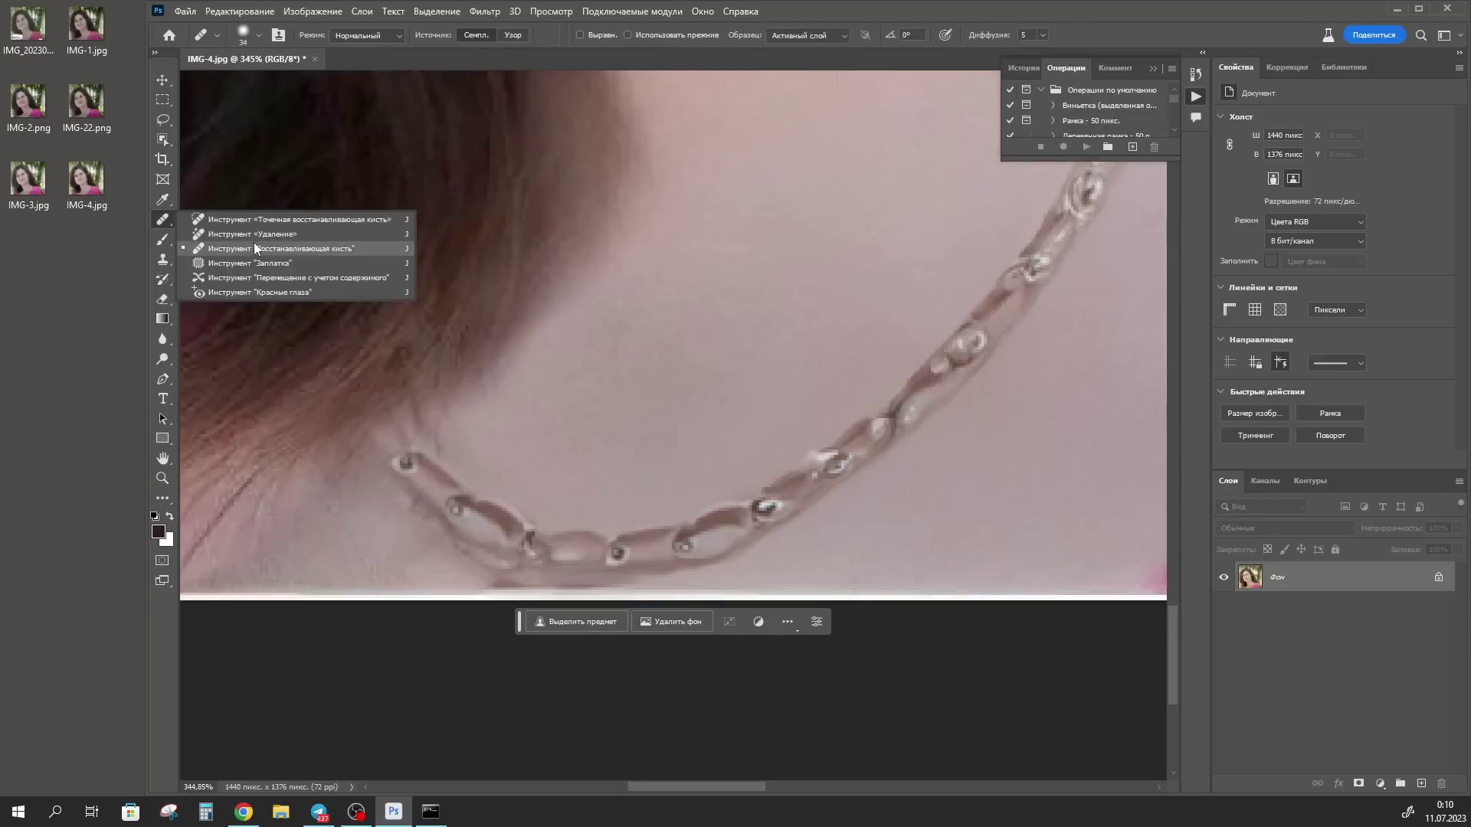
pyautogui.click(230, 233)
pyautogui.keyDown('alt'); pyautogui.rightClick(499, 548); pyautogui.keyUp('alt')
pyautogui.moveTo(504, 589)
pyautogui.mouseDown()
pyautogui.moveTo(600, 601)
pyautogui.moveTo(589, 630)
pyautogui.mouseUp()
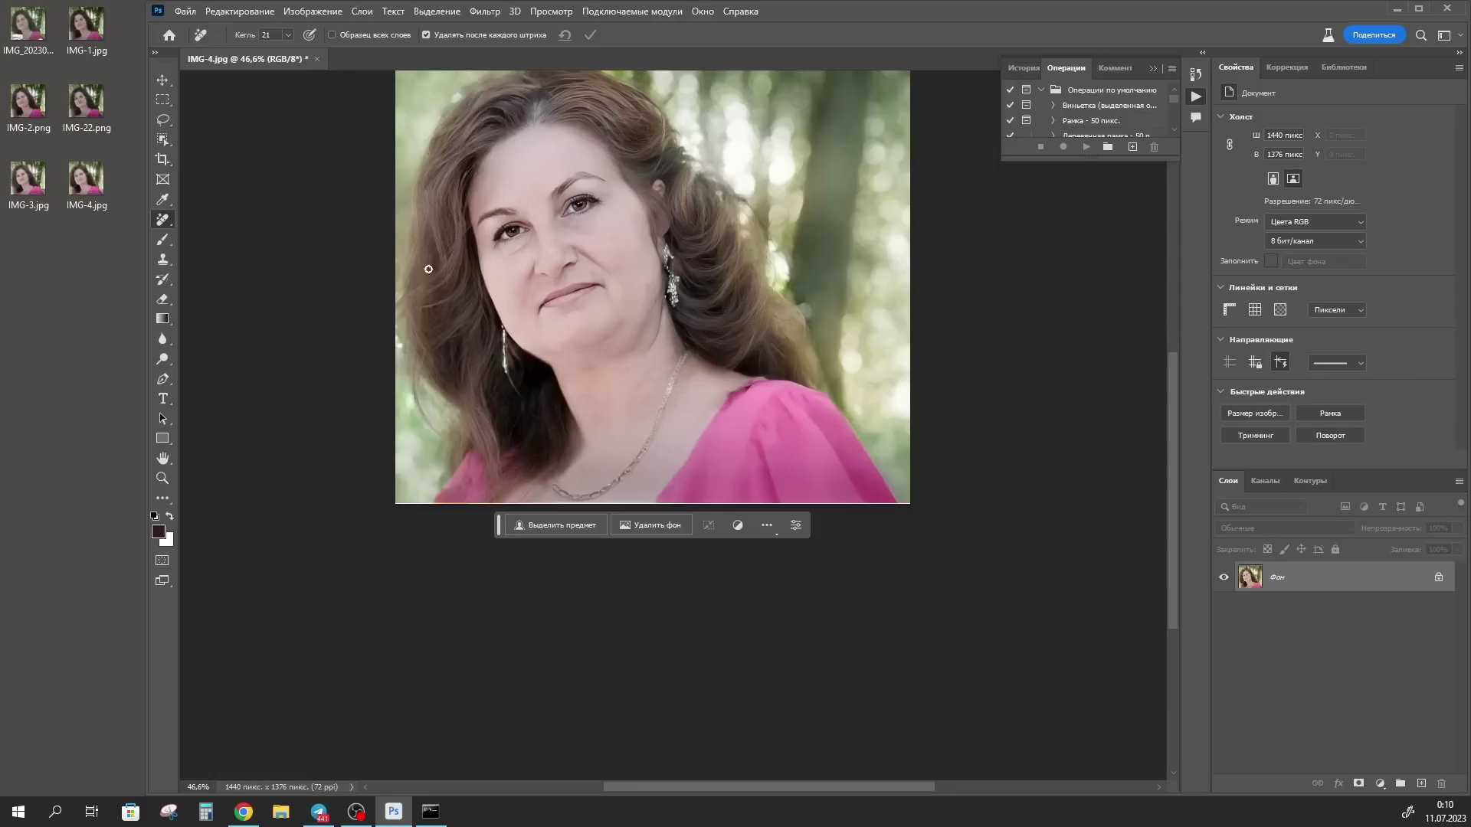
# Outline both earrings with the Lasso and run Generative Fill with the prompt "silver earrings".
pyautogui.click(162, 121)
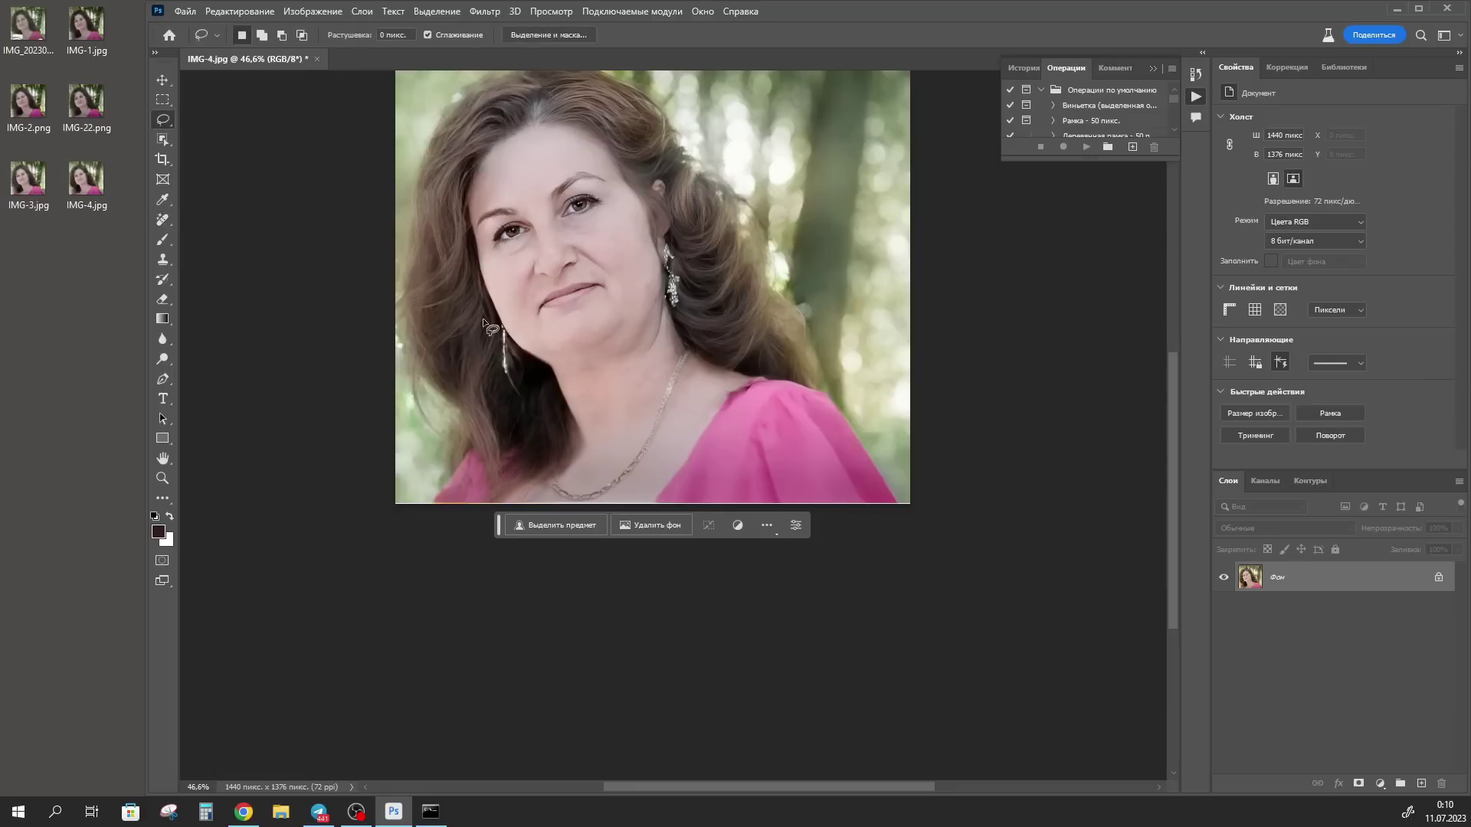
pyautogui.moveTo(498, 322)
pyautogui.mouseDown()
pyautogui.moveTo(501, 363)
pyautogui.moveTo(502, 322)
pyautogui.mouseUp()
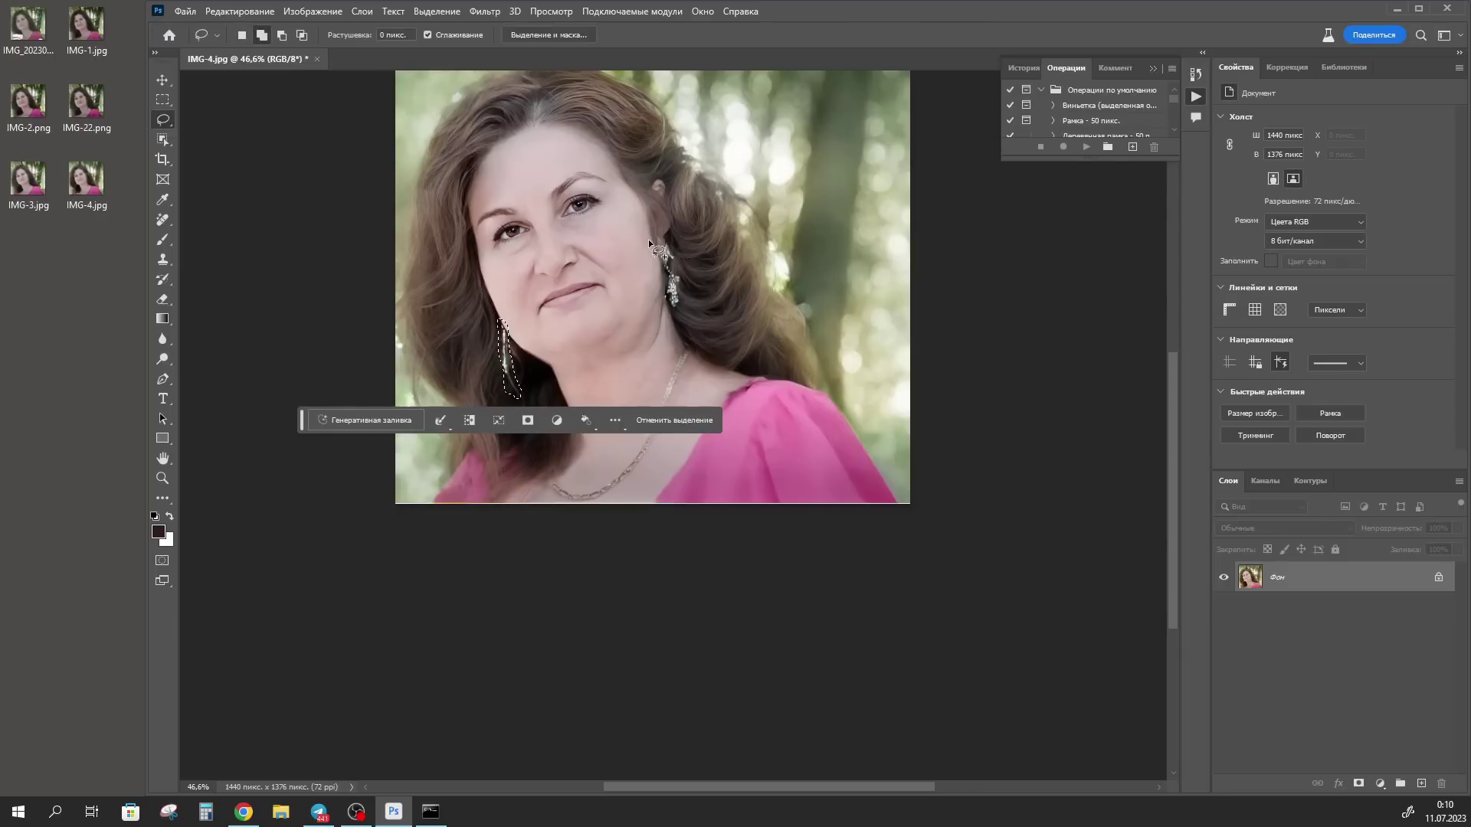
pyautogui.moveTo(655, 237)
pyautogui.mouseDown()
pyautogui.moveTo(671, 310)
pyautogui.moveTo(683, 276)
pyautogui.moveTo(659, 234)
pyautogui.mouseUp()
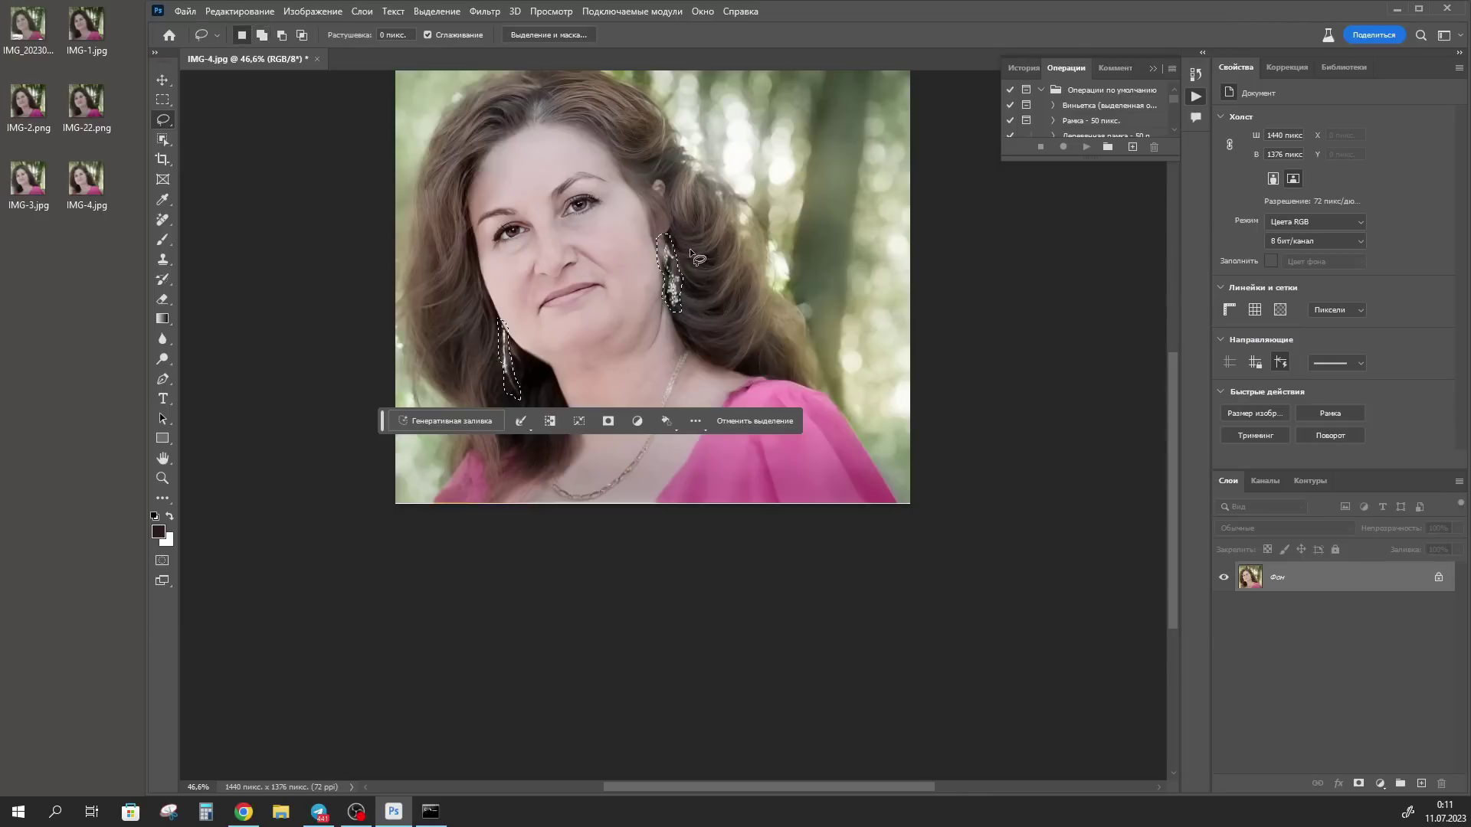
pyautogui.click(456, 422)
pyautogui.rightClick(459, 420)
pyautogui.click(547, 486)
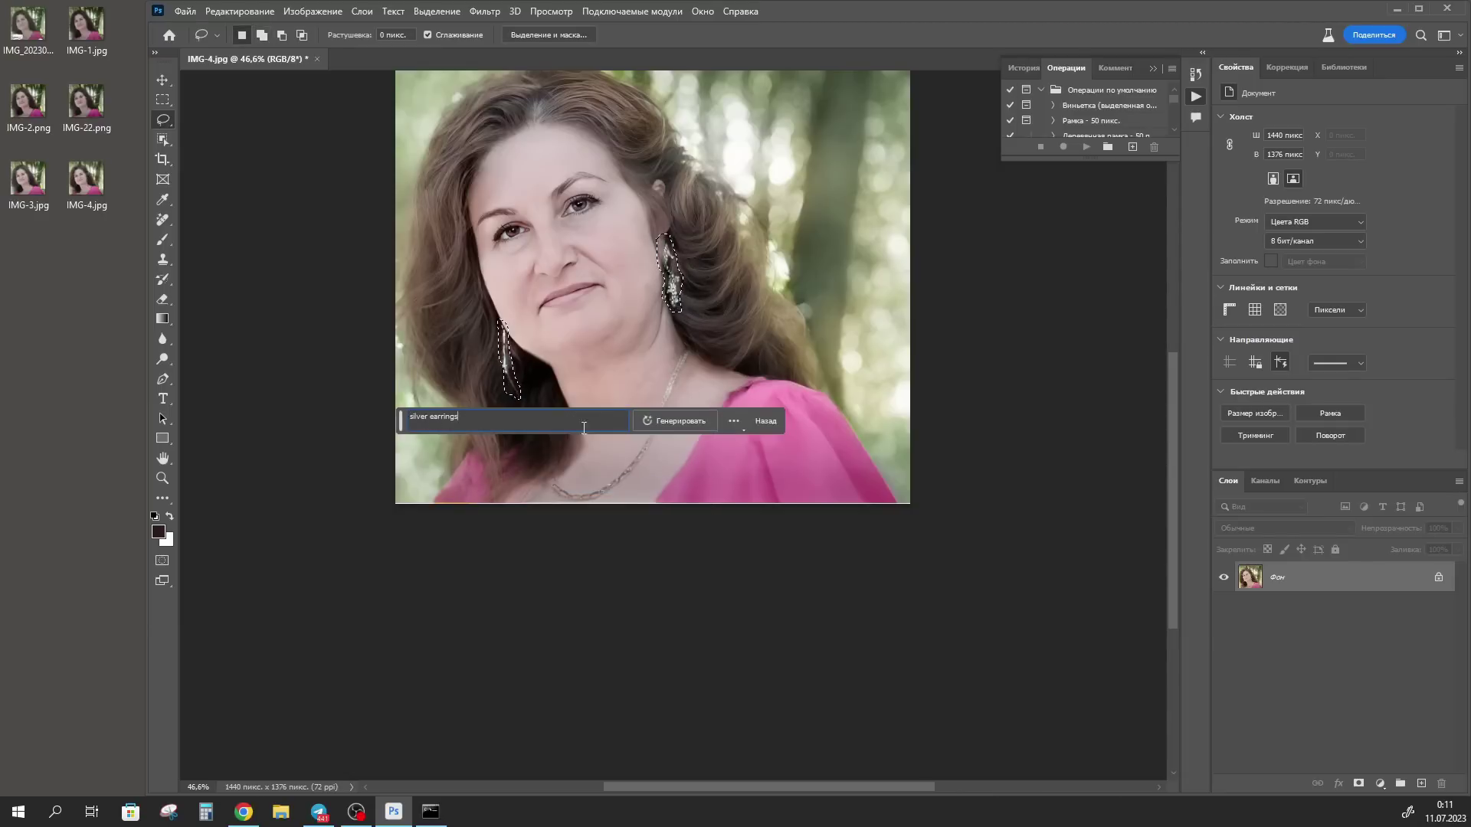
pyautogui.click(676, 421)
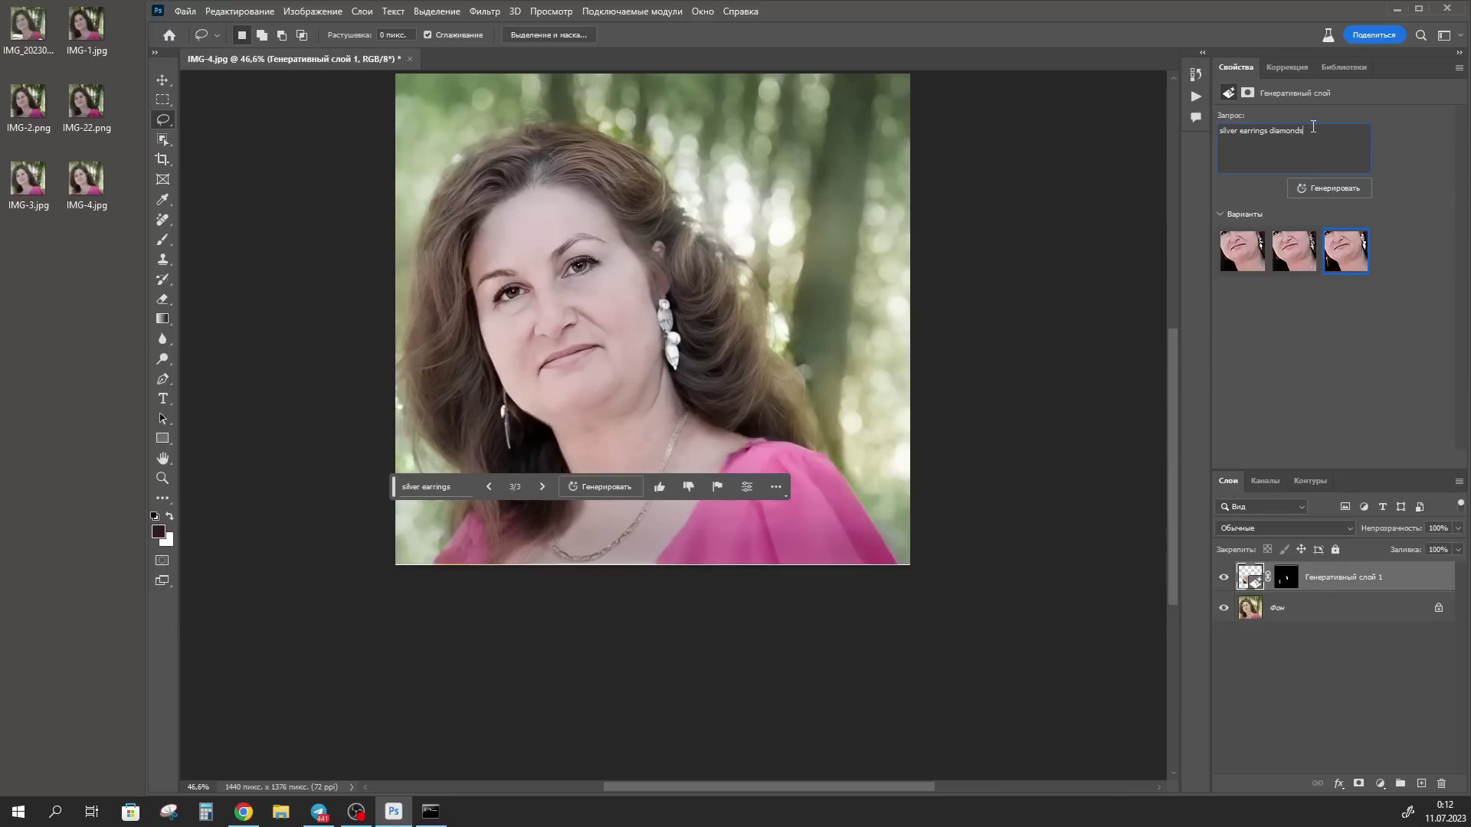
# Generate more earring variants with the prompts "silver earrings diamonds" and "silver earrings pendants".
pyautogui.click(1345, 189)
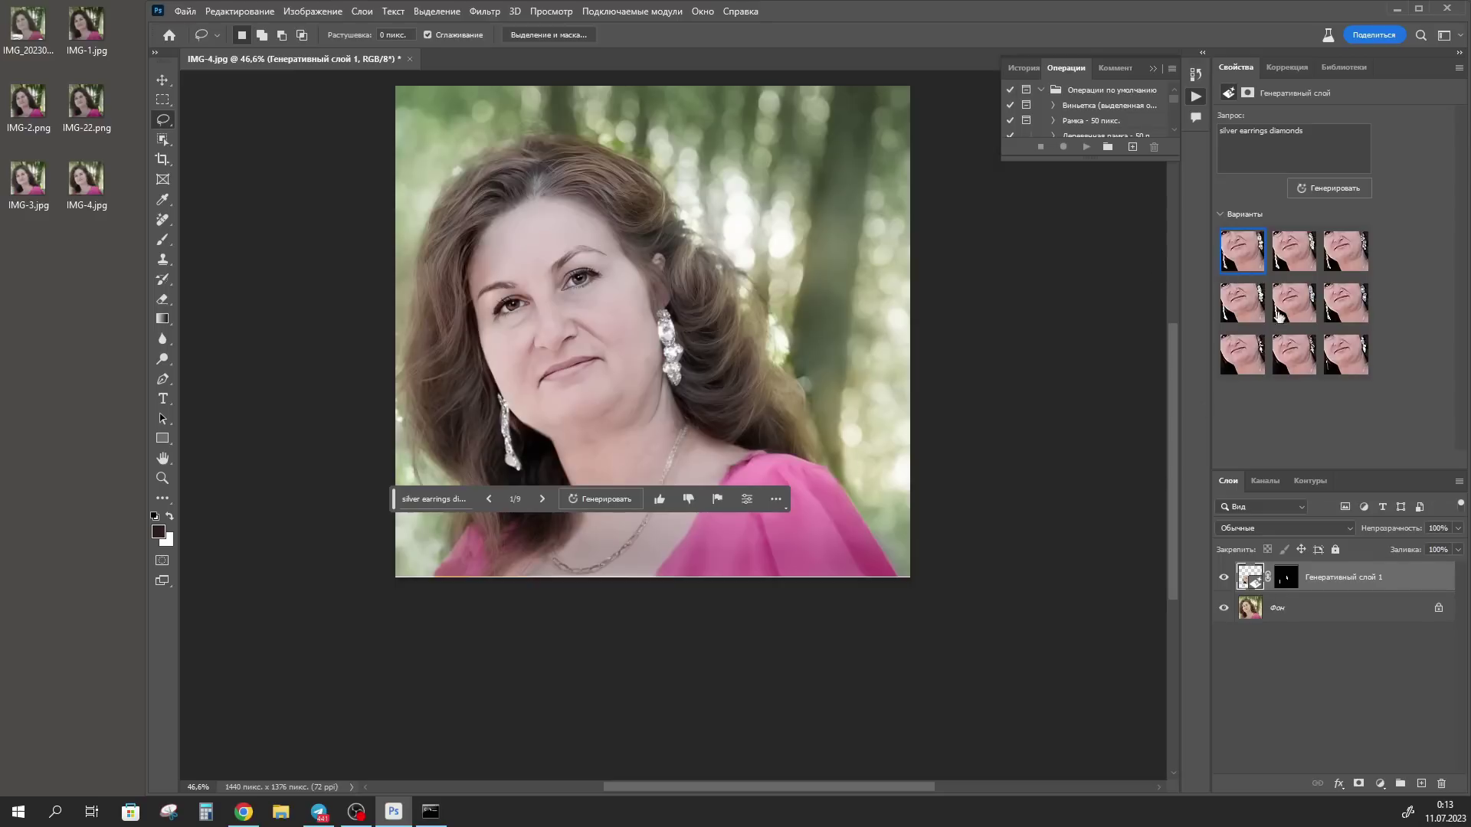
pyautogui.moveTo(1304, 131); pyautogui.dragTo(1277, 136)
pyautogui.rightClick(1278, 136)
pyautogui.click(1256, 200)
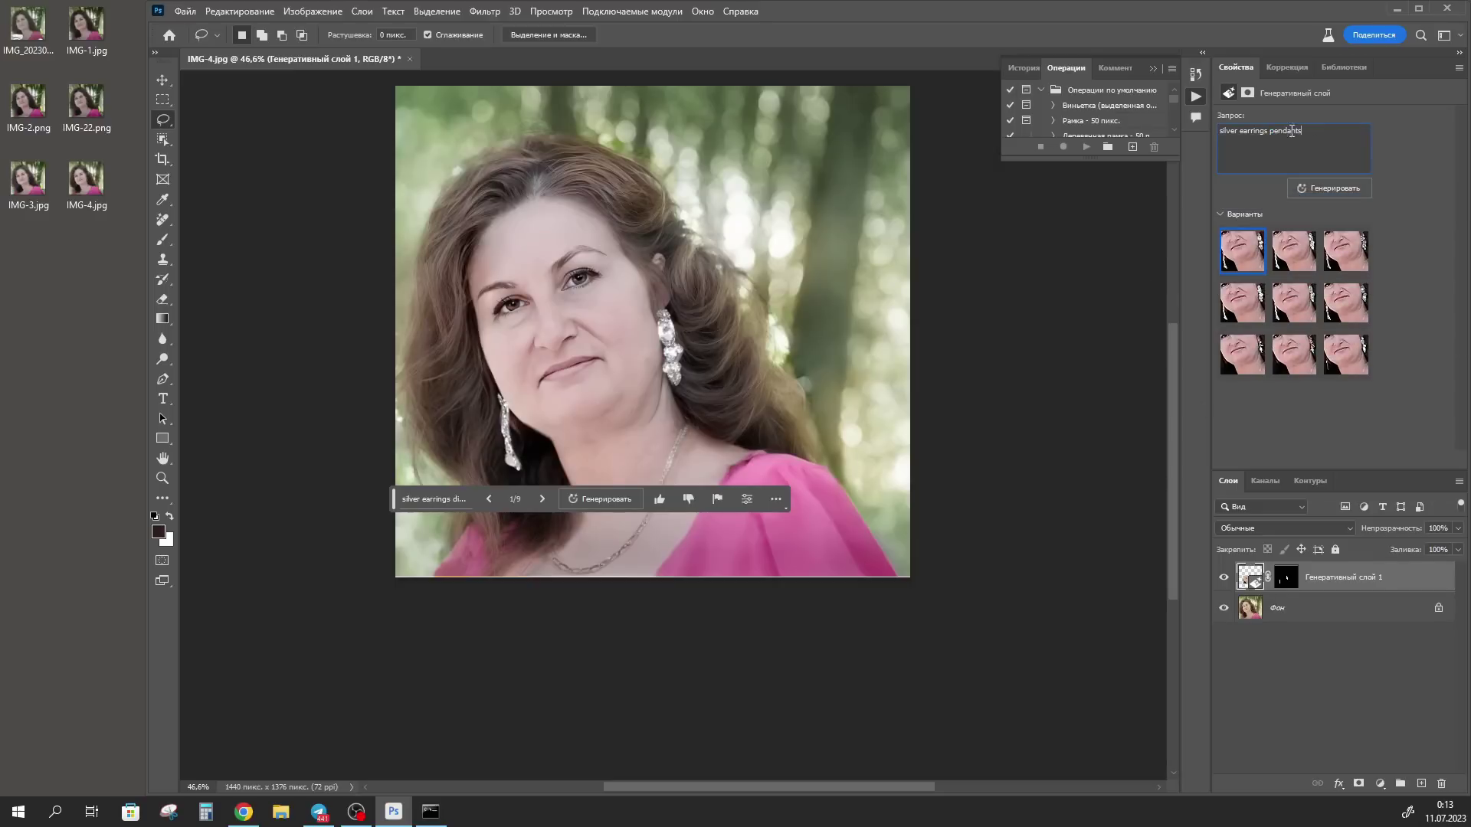
pyautogui.click(1328, 188)
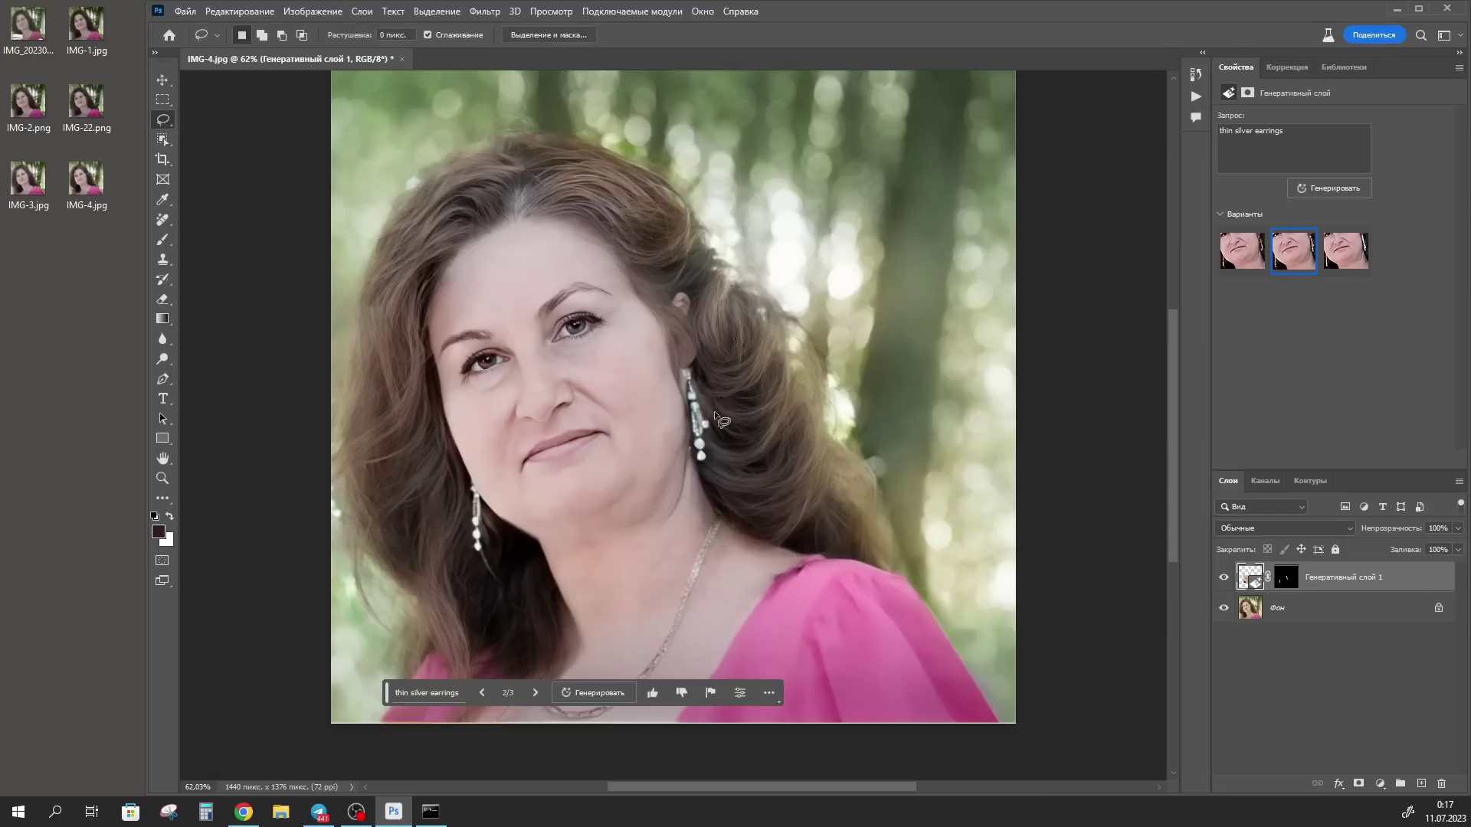
# Merge the generative layer holding the second "thin silver earrings" variant with the background layer.
pyautogui.moveTo(1290, 130); pyautogui.dragTo(1246, 138)
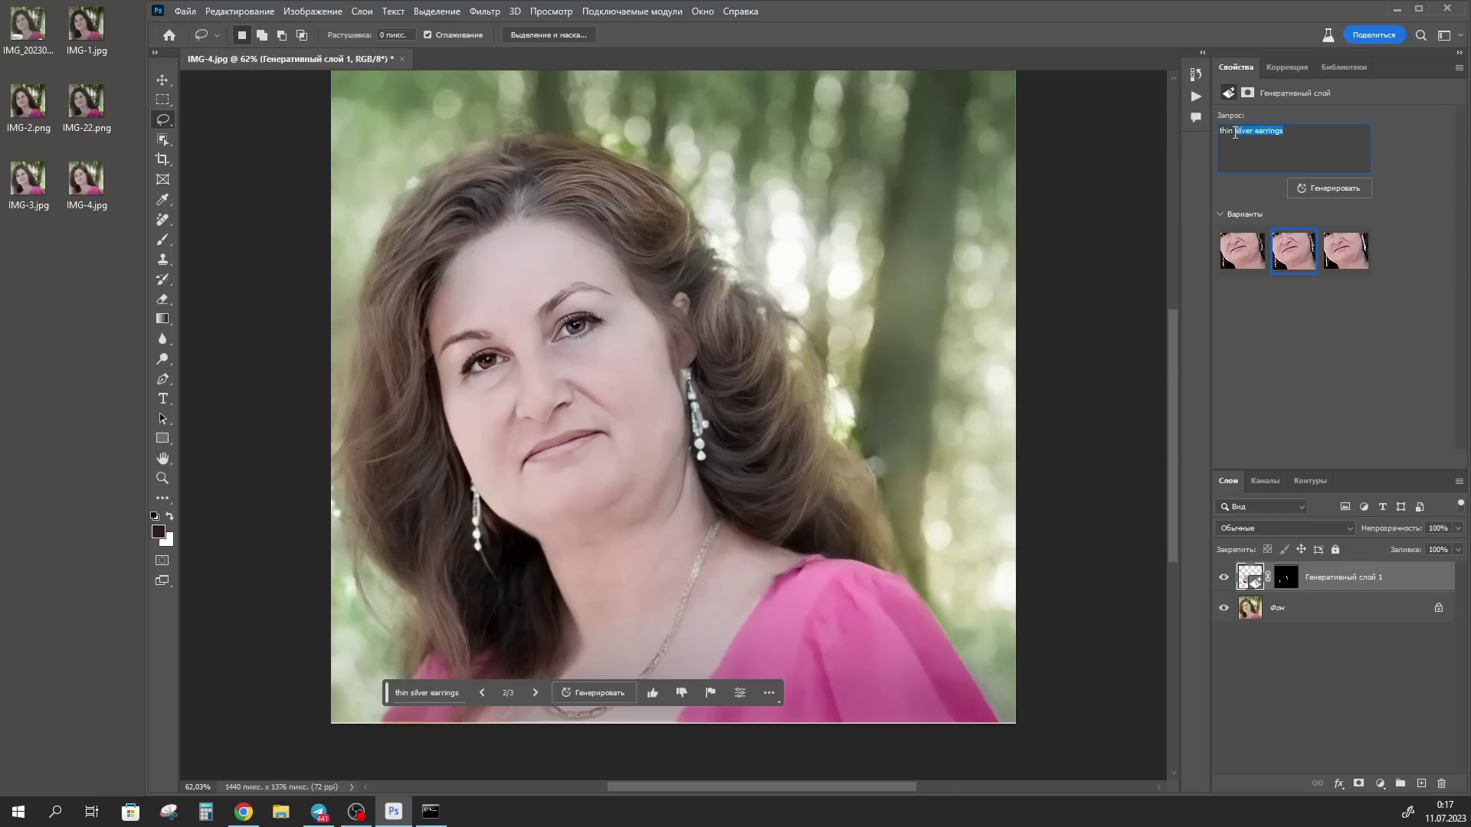
pyautogui.doubleClick(1225, 143)
pyautogui.click(1336, 614)
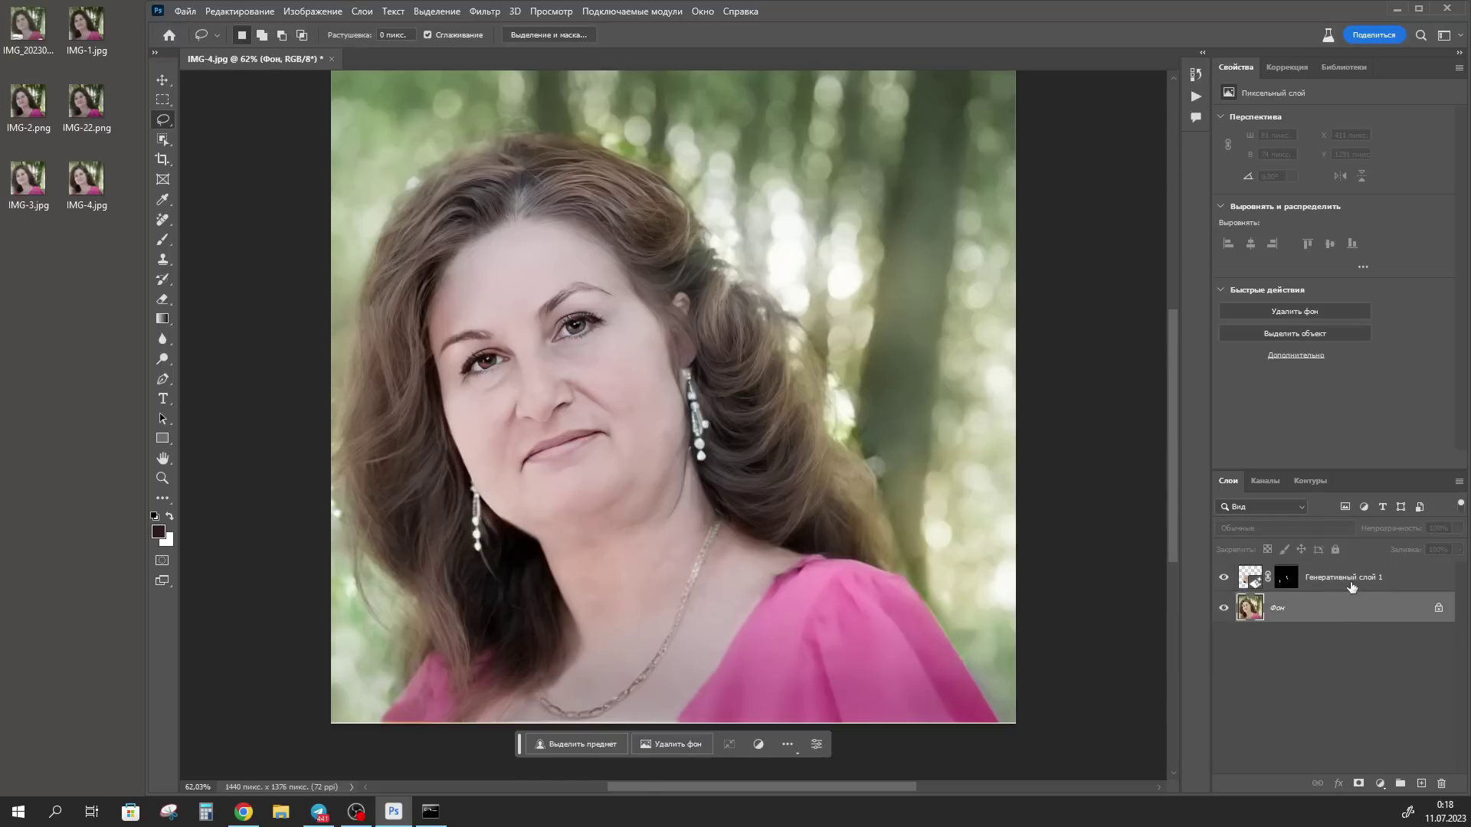
pyautogui.keyDown('shift'); pyautogui.click(1352, 587); pyautogui.keyUp('shift')
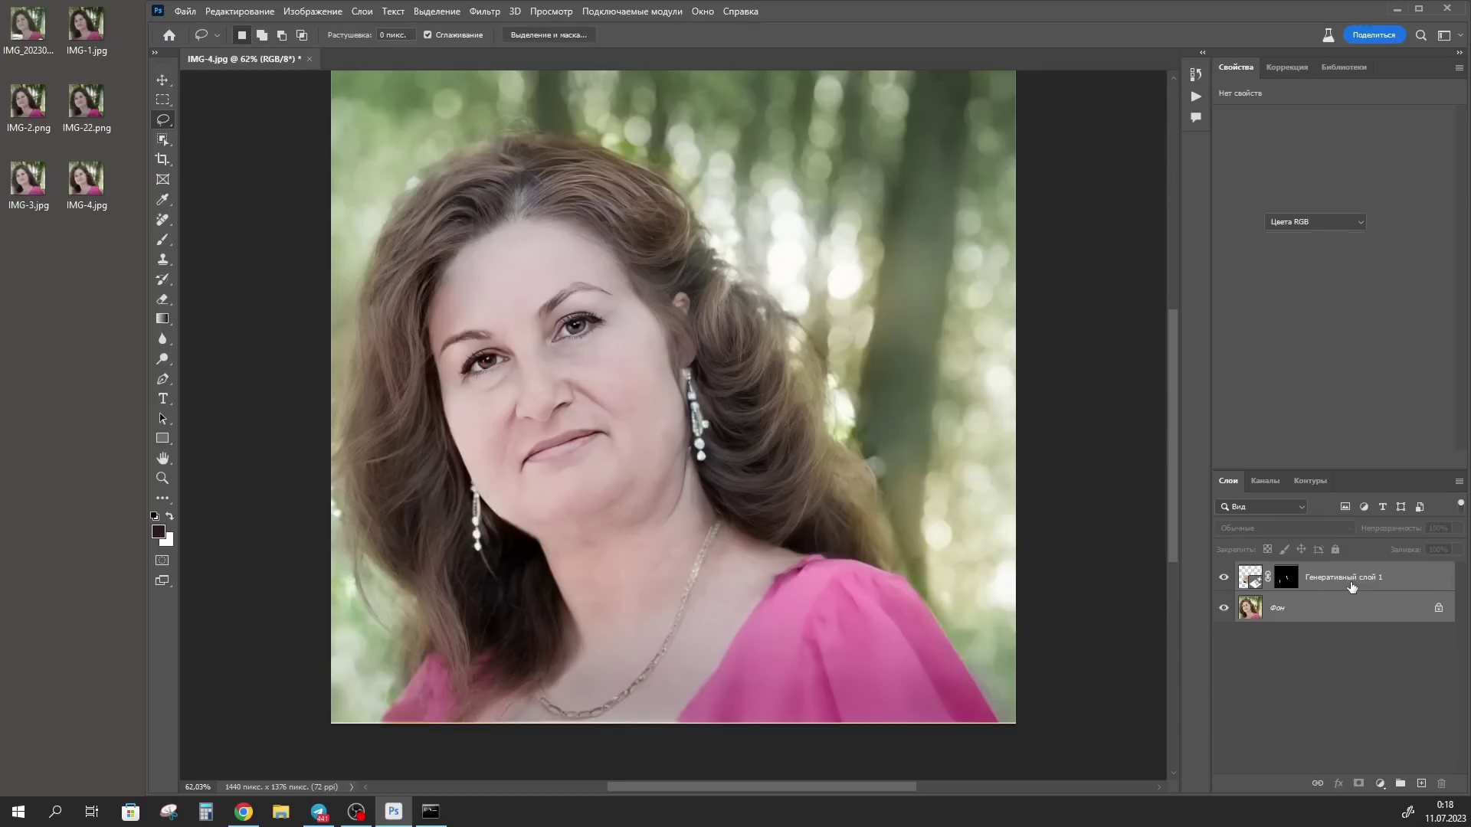
pyautogui.hotkey('ctrl', 'e')
# Clean up stray remnants around both earrings and along the neck edge with the Remove tool.
pyautogui.press('j')
pyautogui.scroll(1, 673, 469)
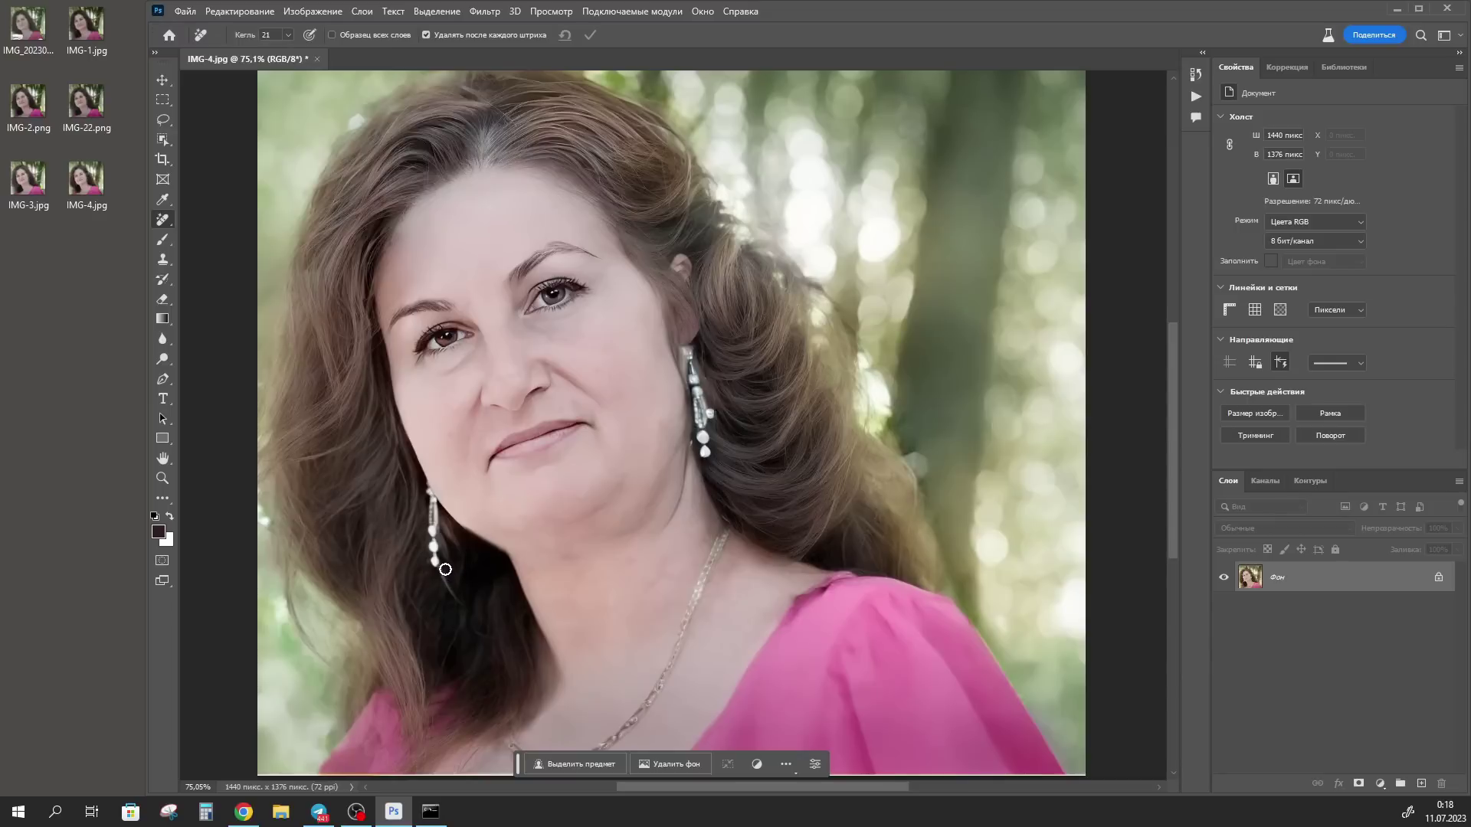
pyautogui.moveTo(442, 572); pyautogui.dragTo(464, 610)
pyautogui.moveTo(712, 420); pyautogui.dragTo(717, 424)
pyautogui.moveTo(693, 340); pyautogui.dragTo(668, 366)
pyautogui.press(']')
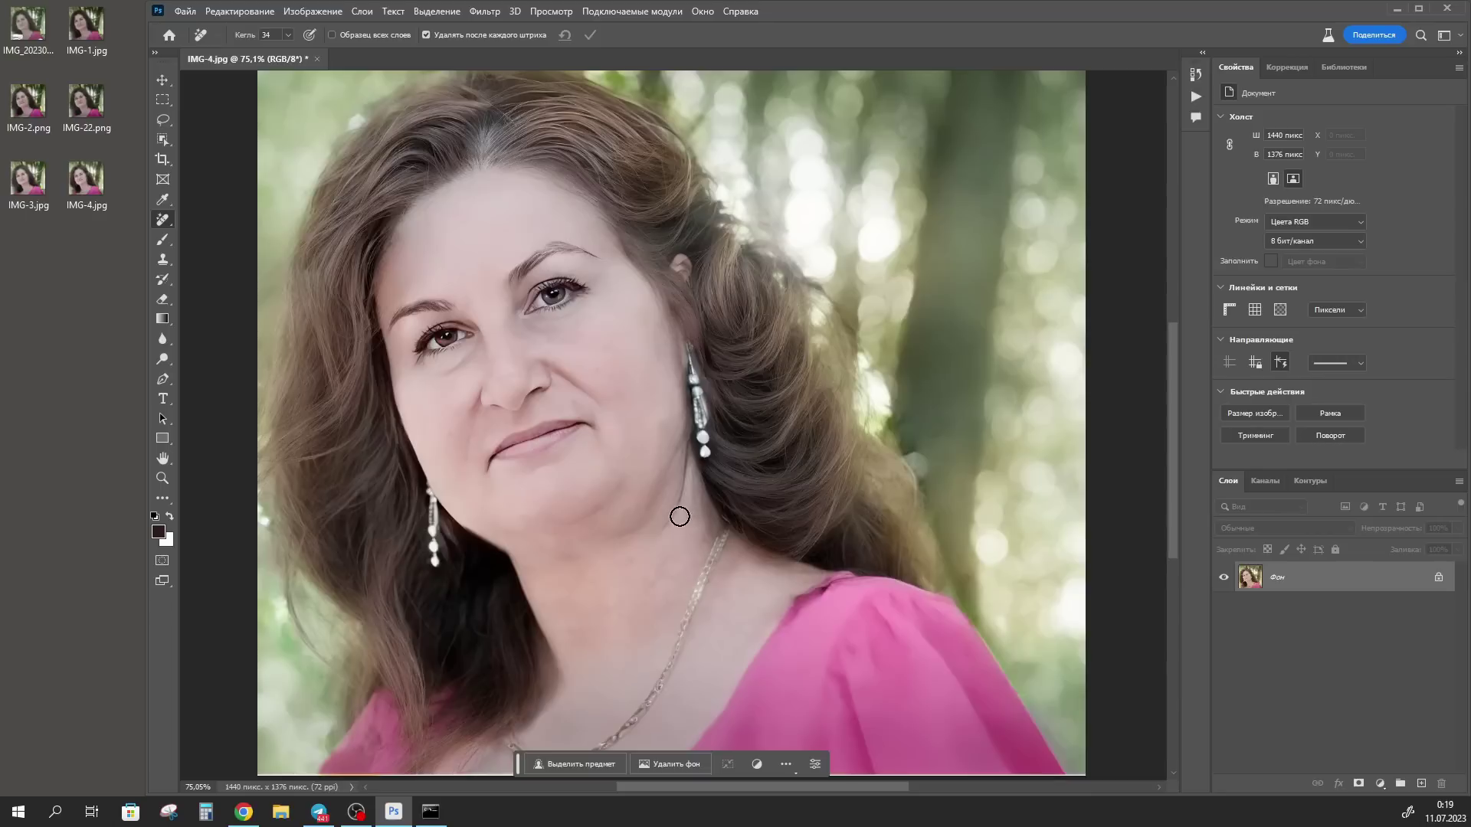
pyautogui.moveTo(687, 454); pyautogui.dragTo(658, 529)
pyautogui.scroll(-3, 838, 560)
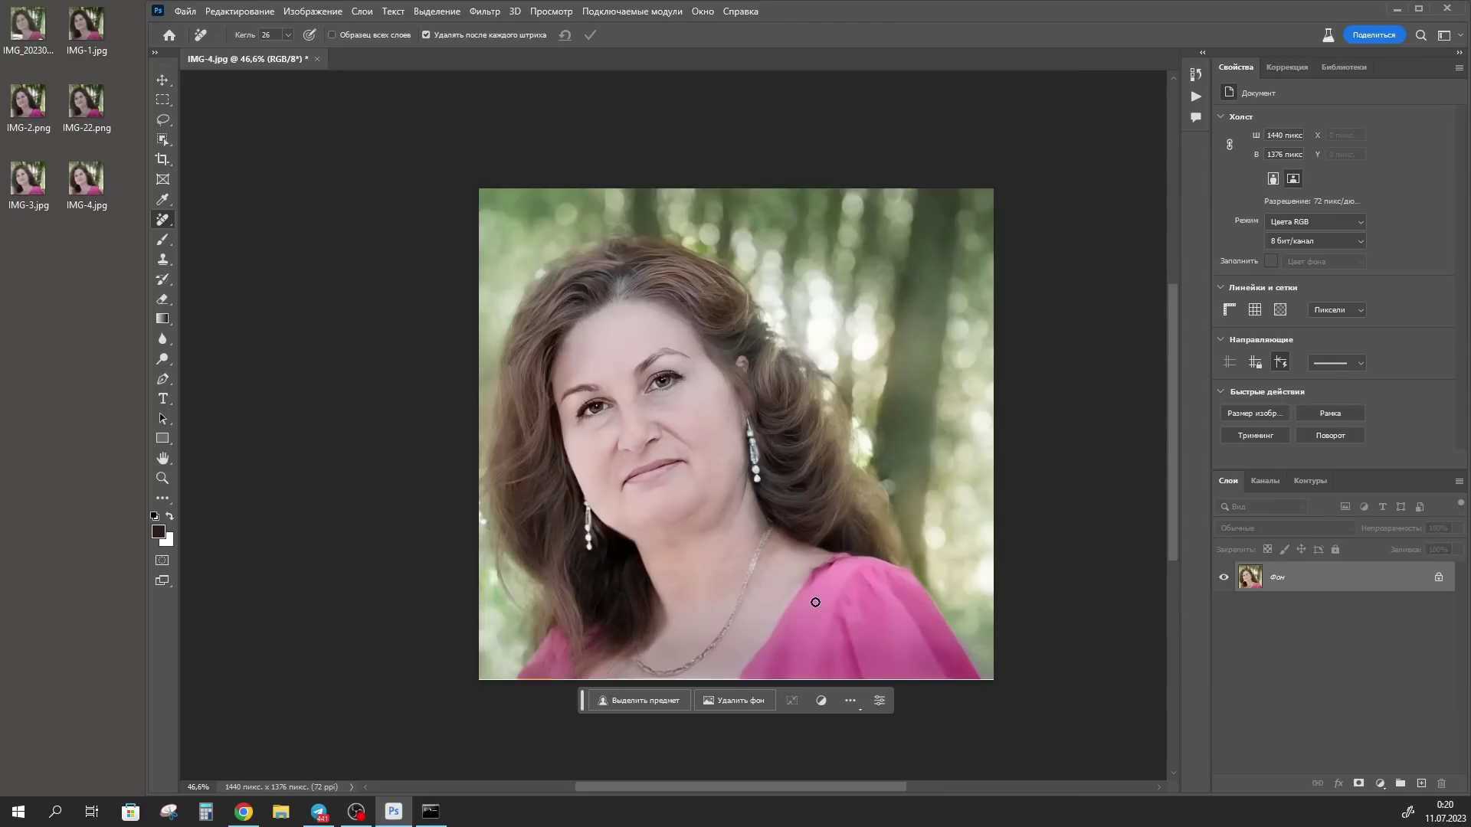
# Duplicate the background layer and apply Camera Raw with temperature +6, exposure +0.05, contrast +4, highlights -12, shadows +29, whites +24, blacks -54 and vibrance +40.
pyautogui.moveTo(1276, 580); pyautogui.dragTo(1420, 782)
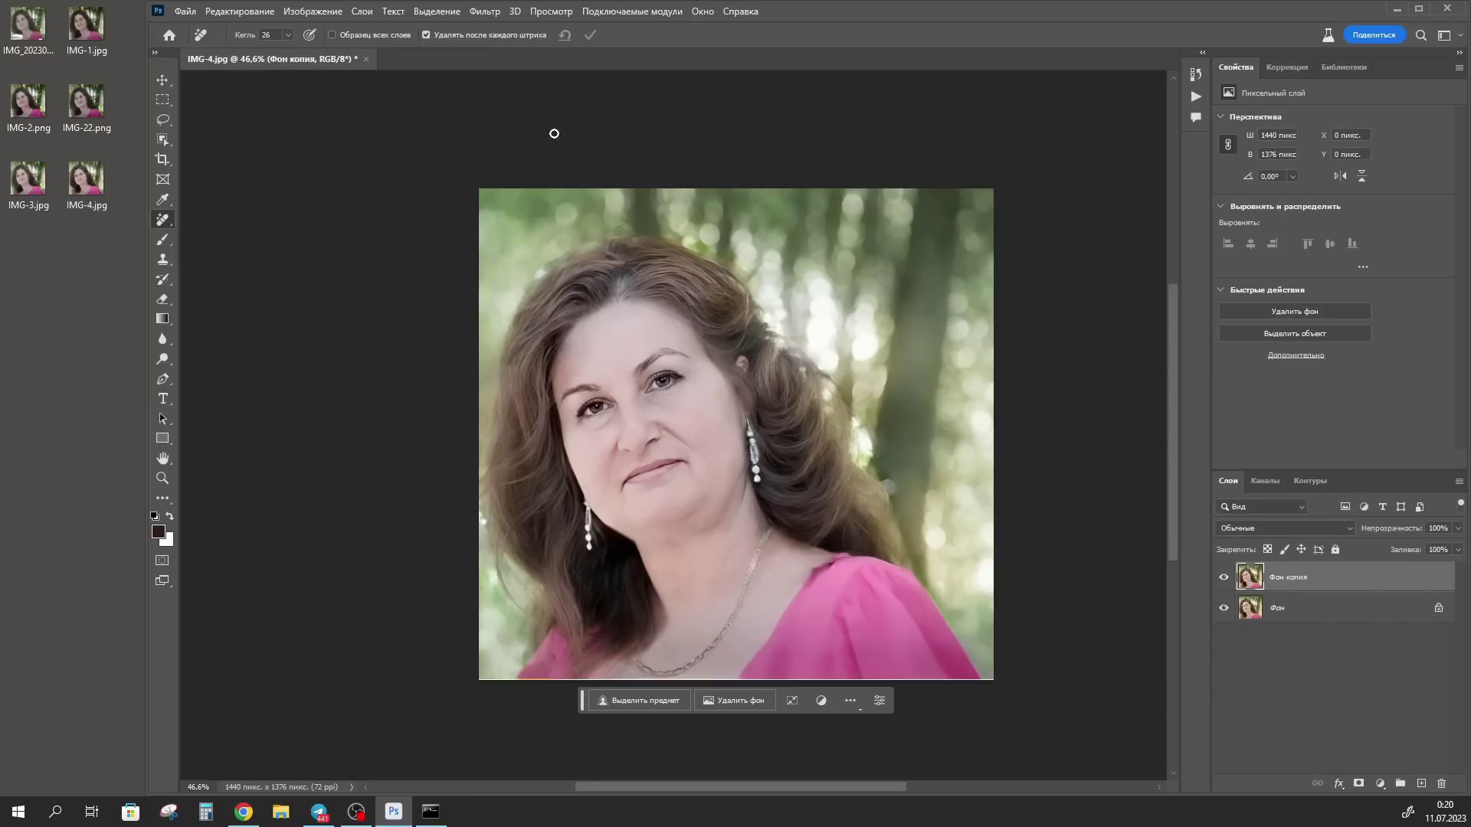
pyautogui.click(485, 11)
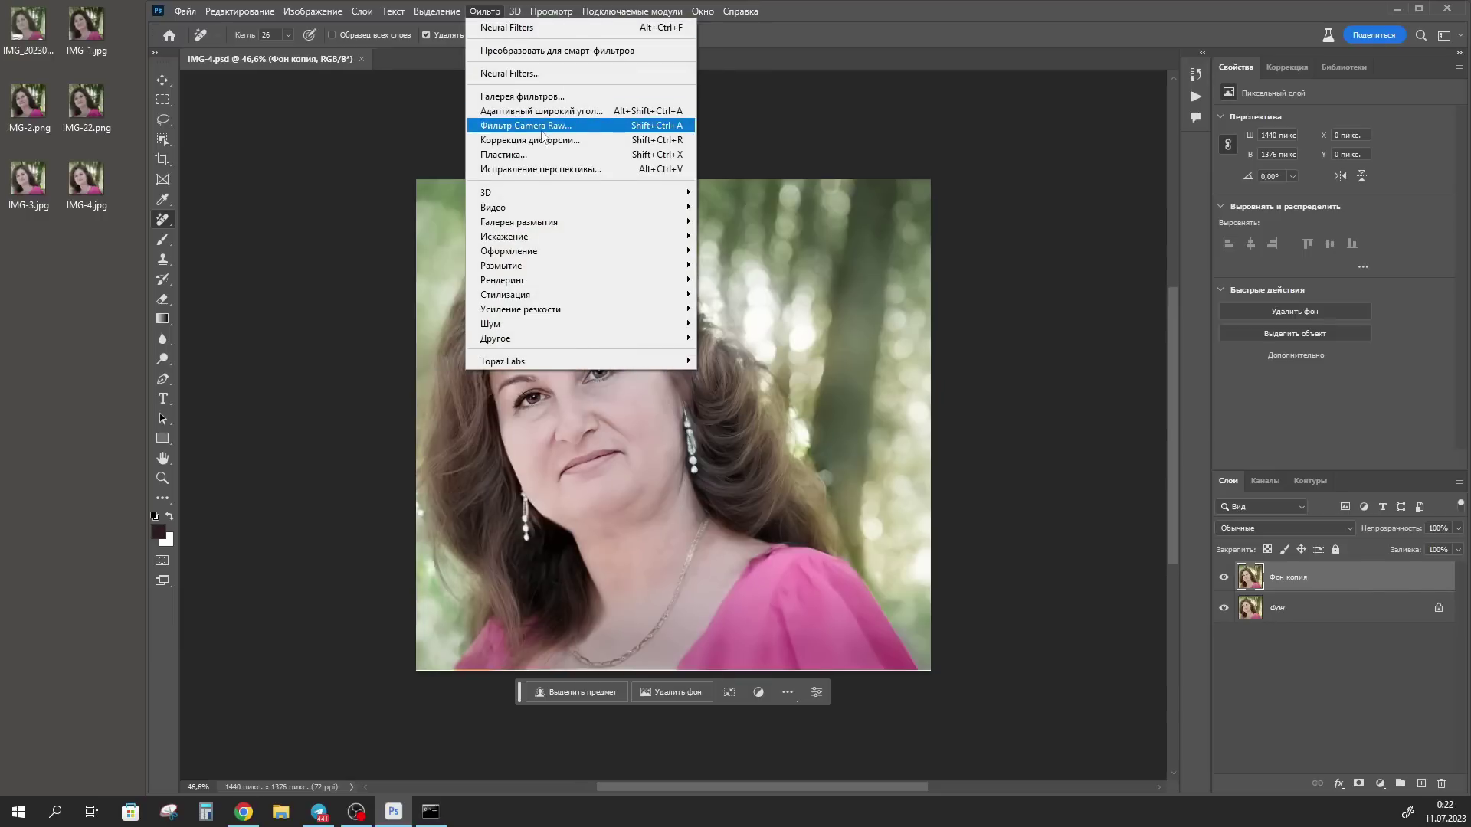
pyautogui.click(548, 131)
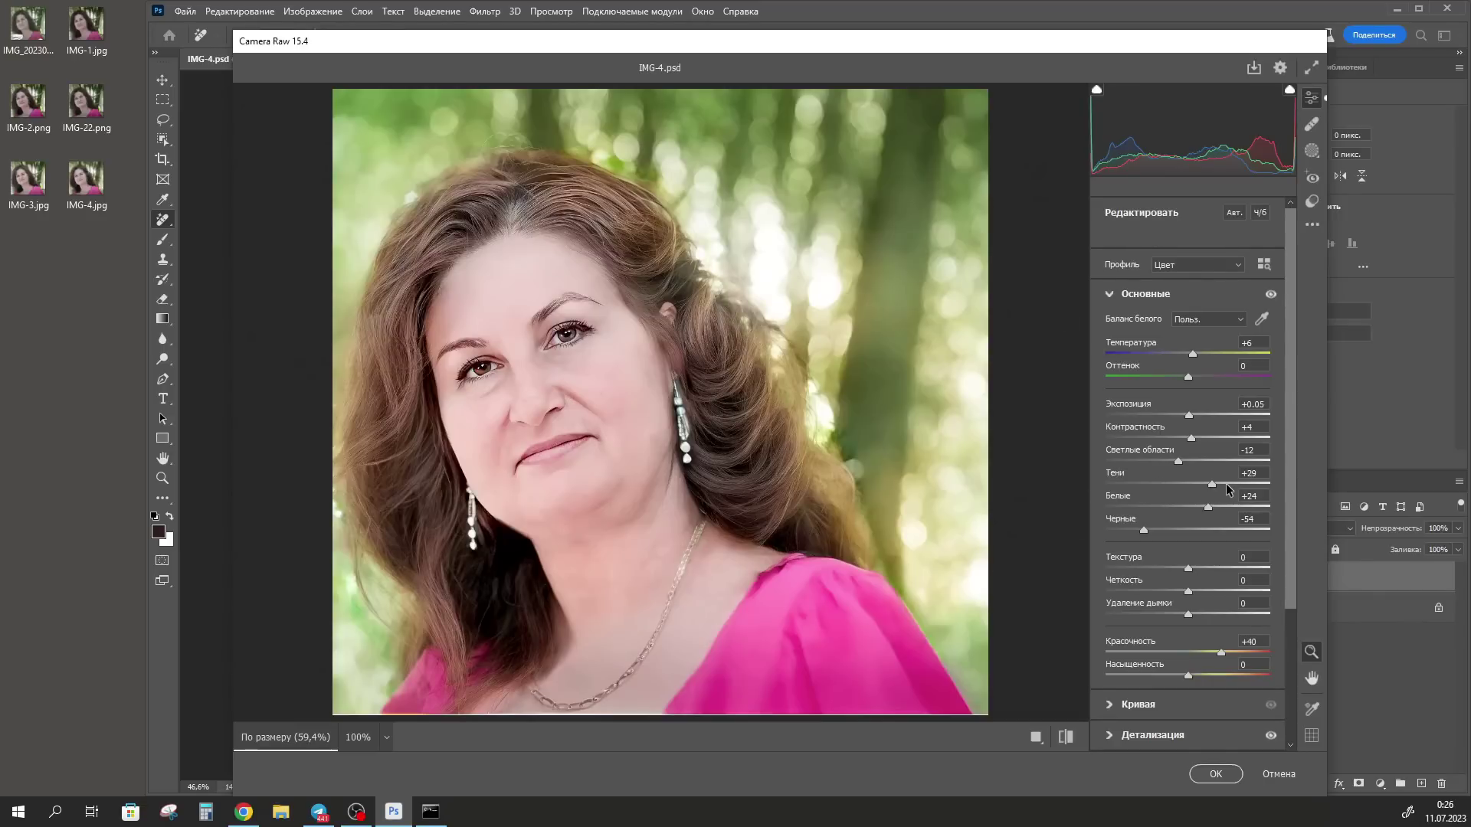
pyautogui.moveTo(1143, 530); pyautogui.dragTo(1143, 530)
pyautogui.click(1225, 778)
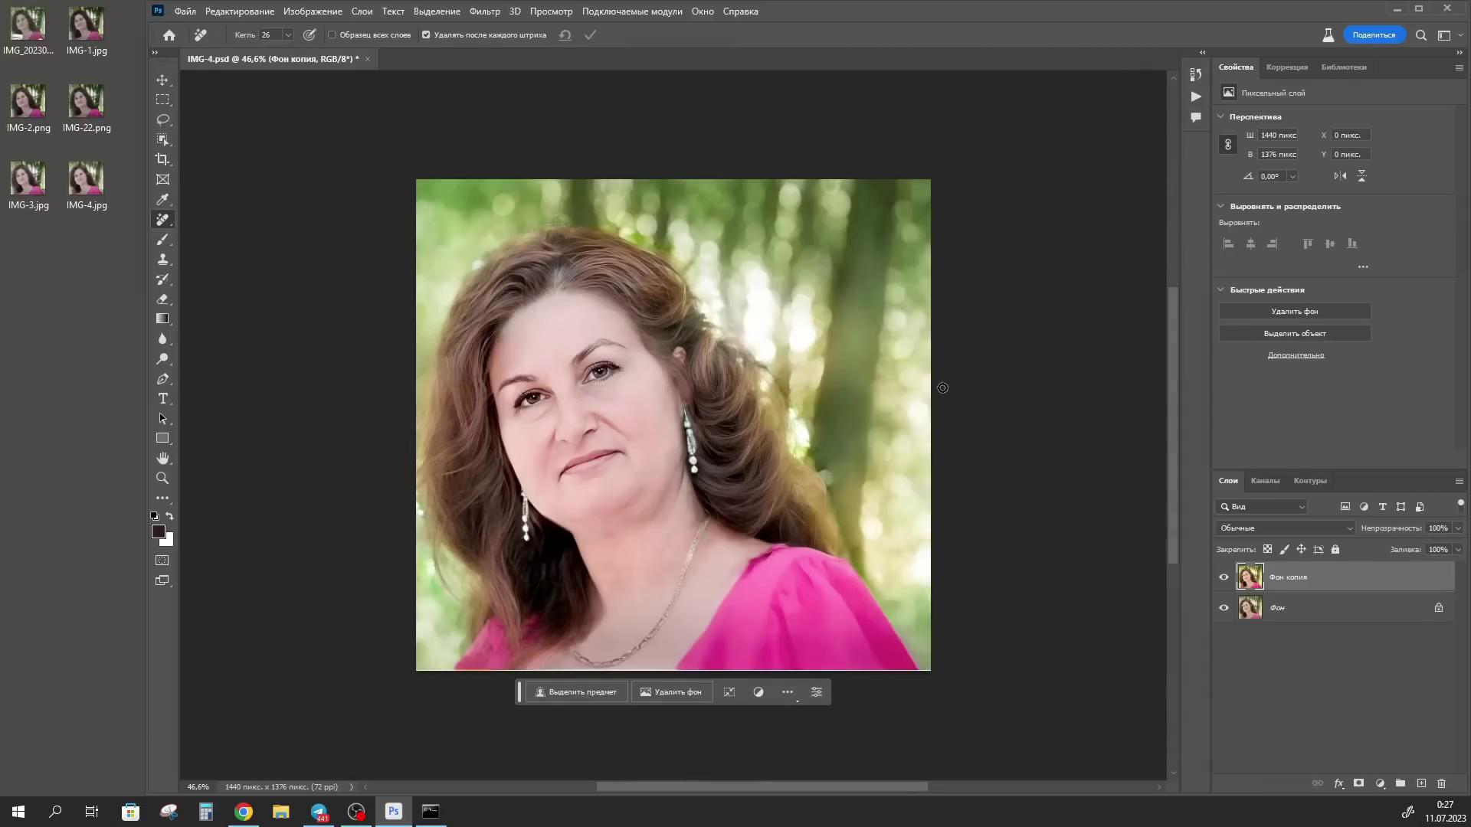
# Duplicate the colour-graded layer and apply the High Pass filter to the copy with a radius of 2.8 pixels.
pyautogui.moveTo(1251, 576); pyautogui.dragTo(1421, 782)
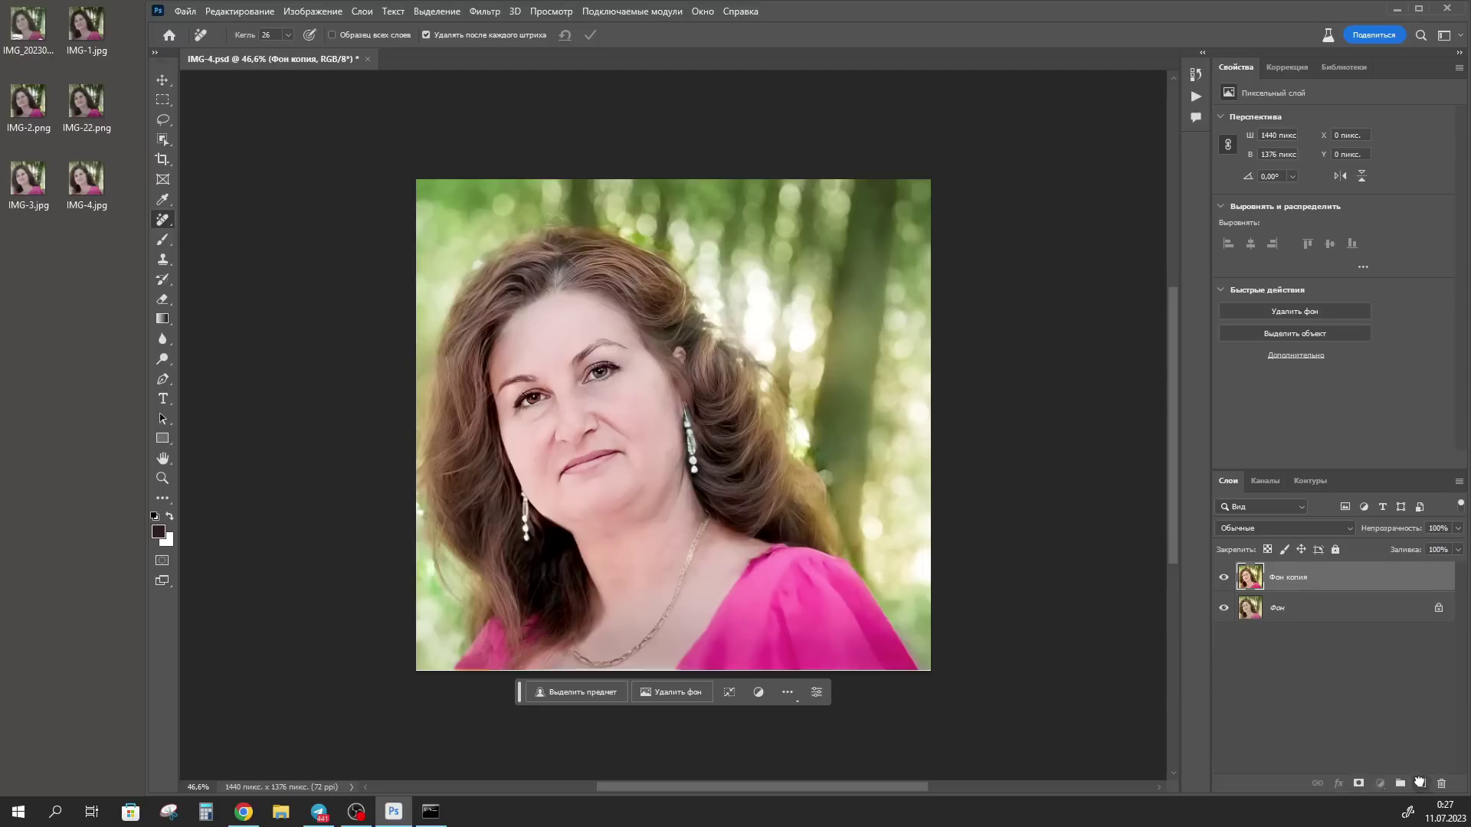
pyautogui.click(479, 12)
pyautogui.moveTo(632, 338)
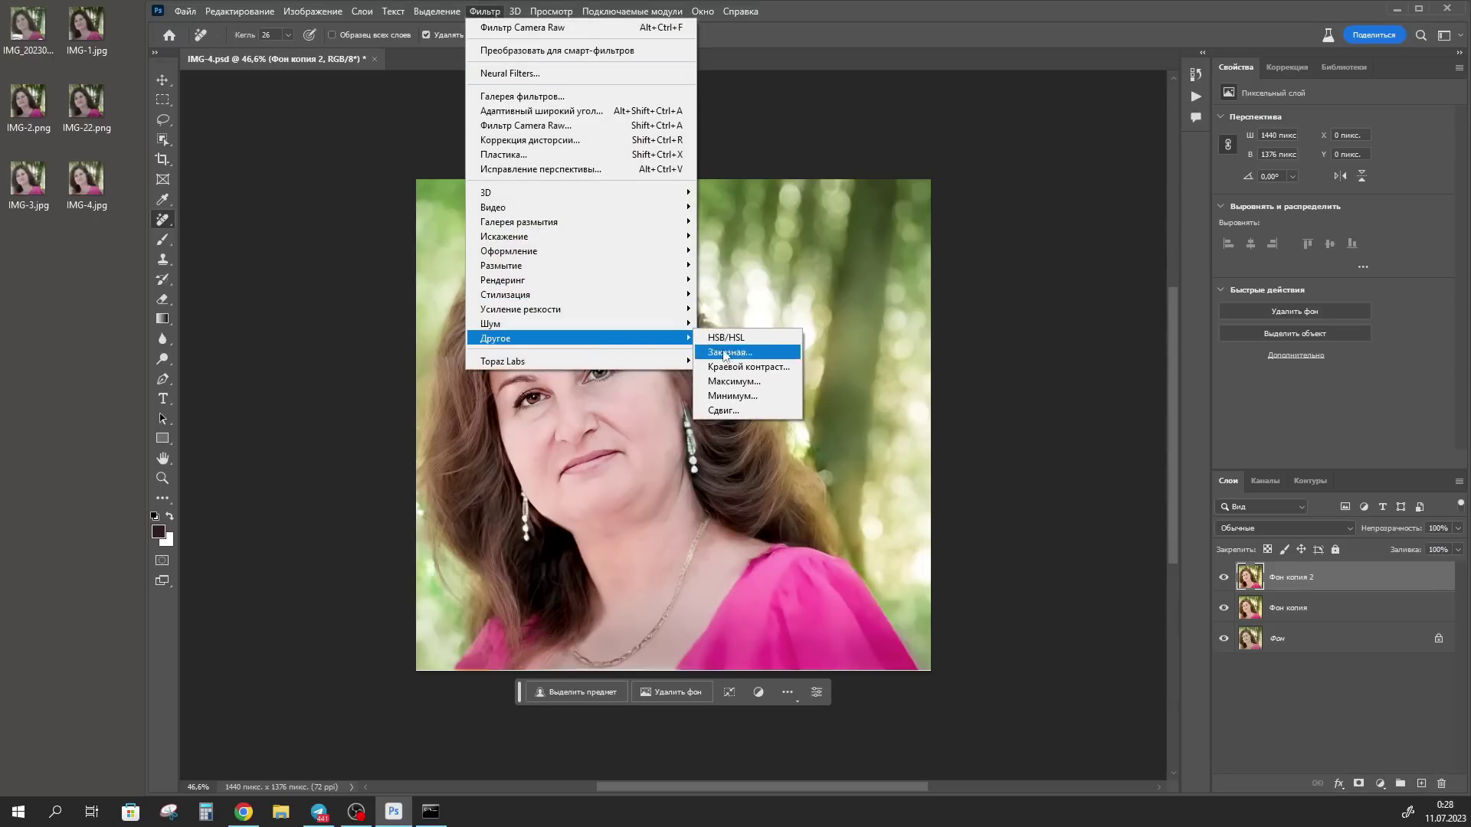
pyautogui.click(747, 368)
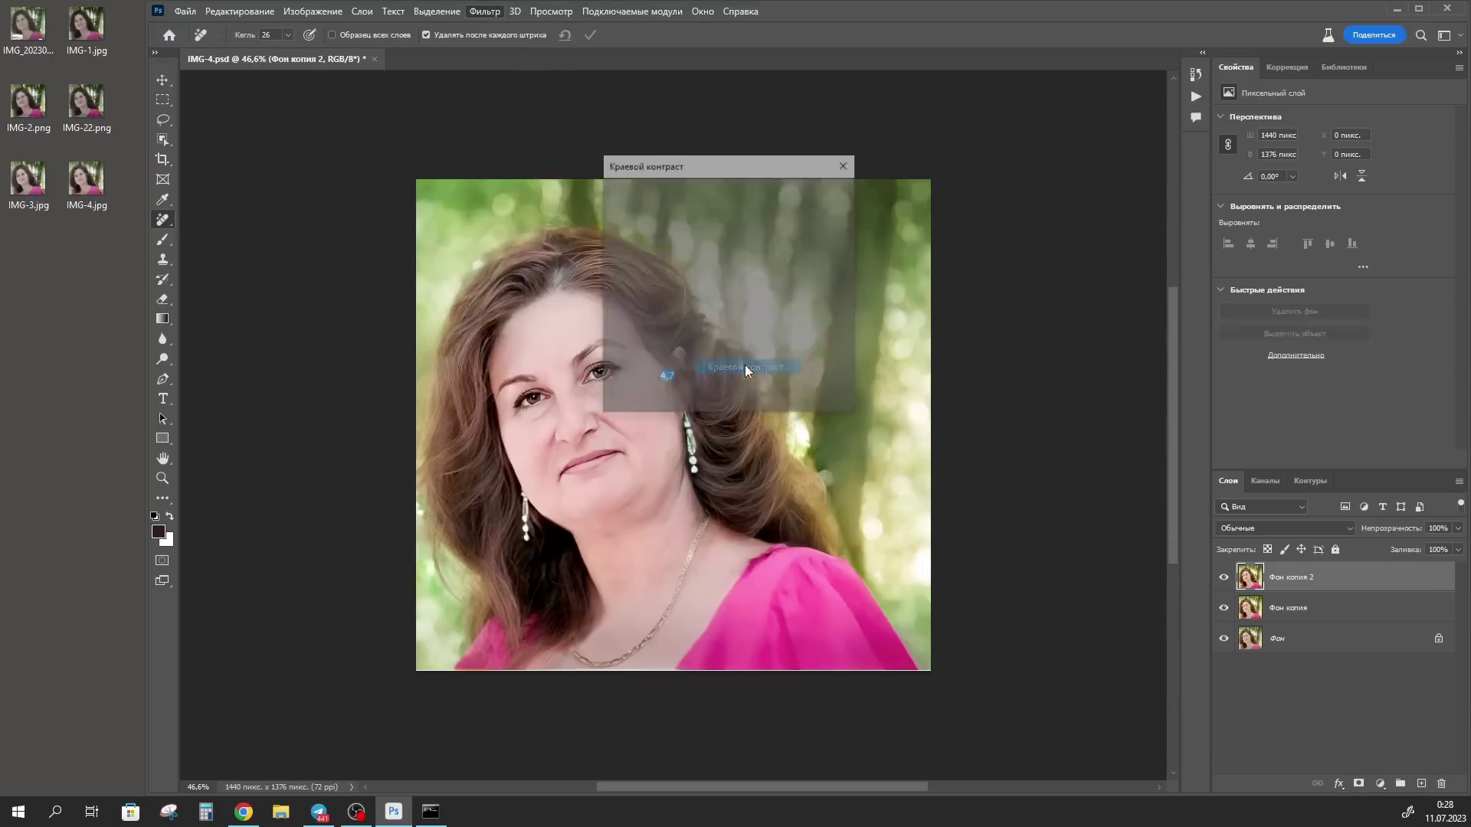
pyautogui.moveTo(645, 404); pyautogui.dragTo(636, 405)
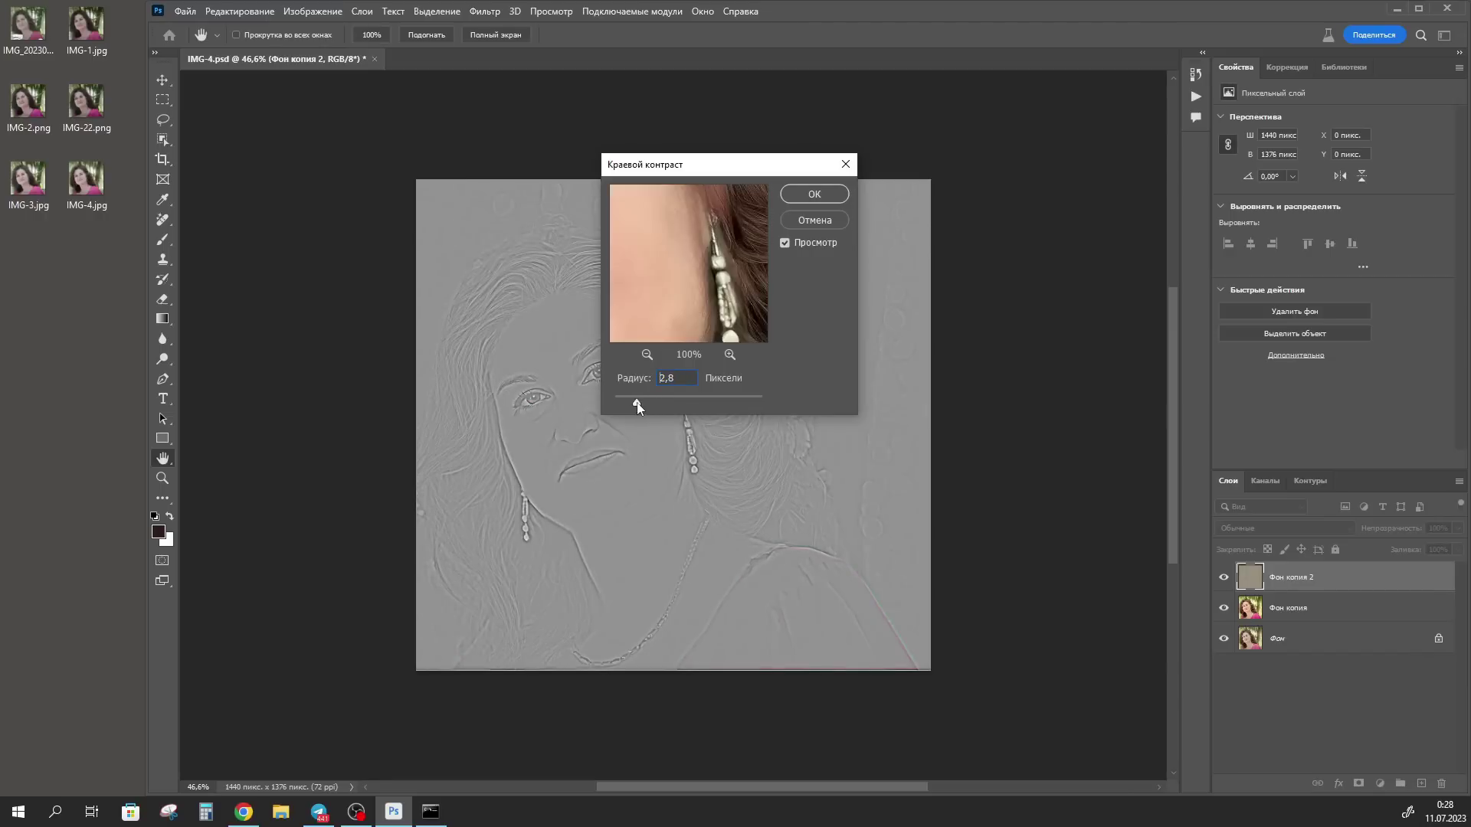
pyautogui.click(814, 194)
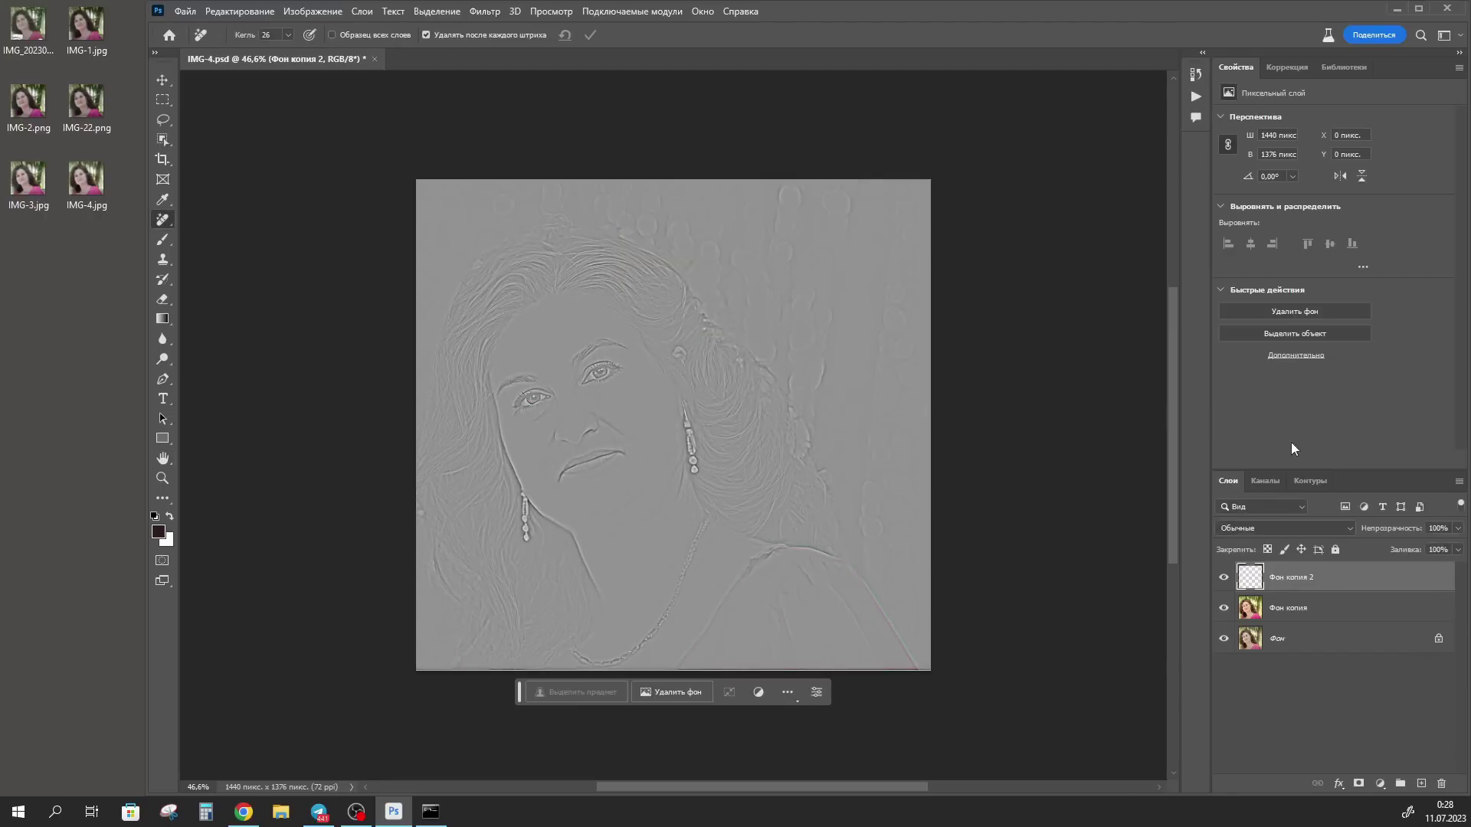
# Set the High Pass layer's blend mode to Soft Light and toggle its visibility to compare the sharpening.
pyautogui.click(1329, 529)
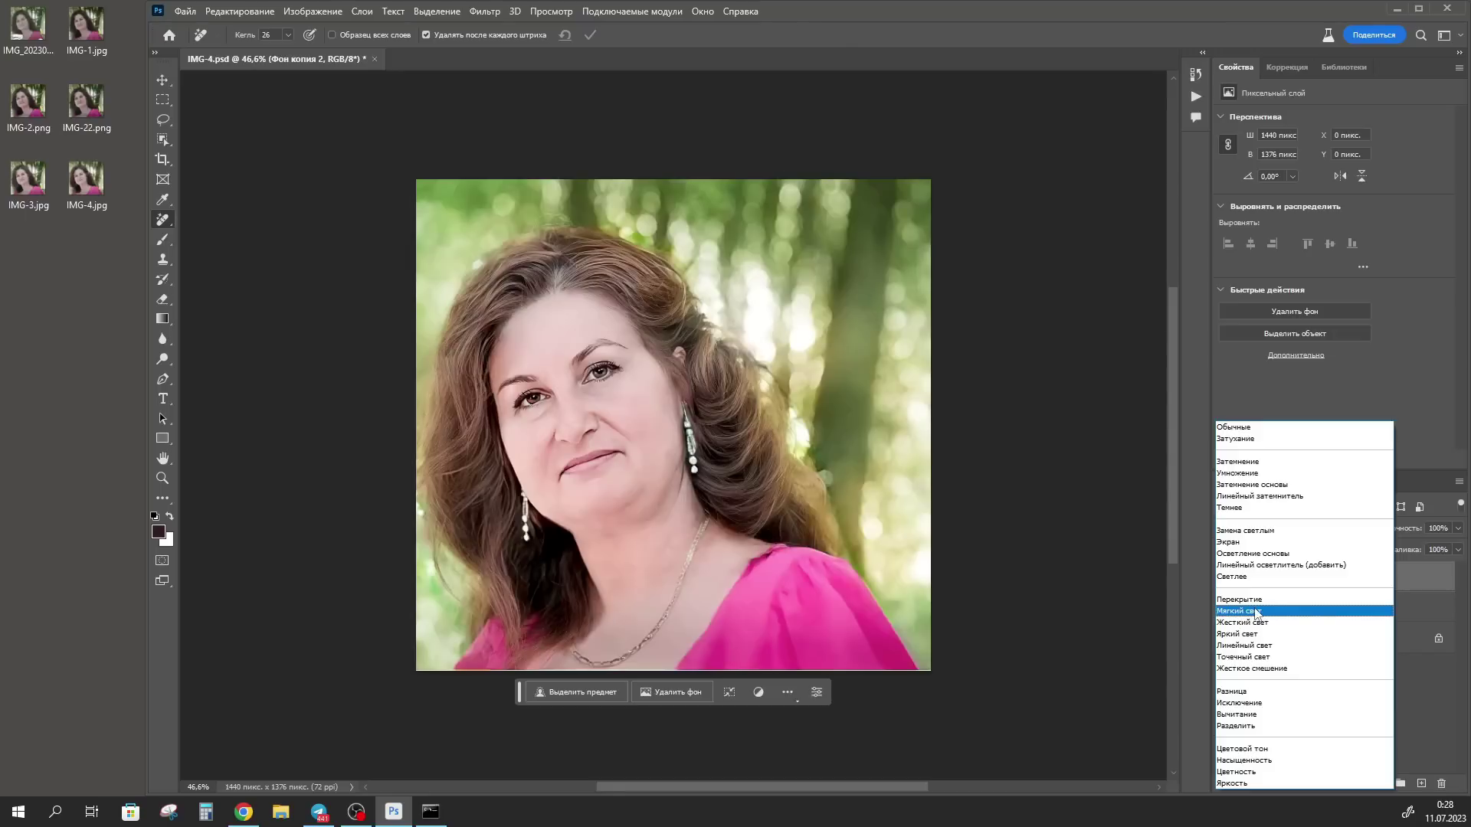
pyautogui.click(1256, 612)
pyautogui.click(1224, 579)
pyautogui.click(1223, 579)
# Save the document and export it for web as a JPEG named IMG-5.jpg on the desktop.
pyautogui.hotkey('ctrl', 's')
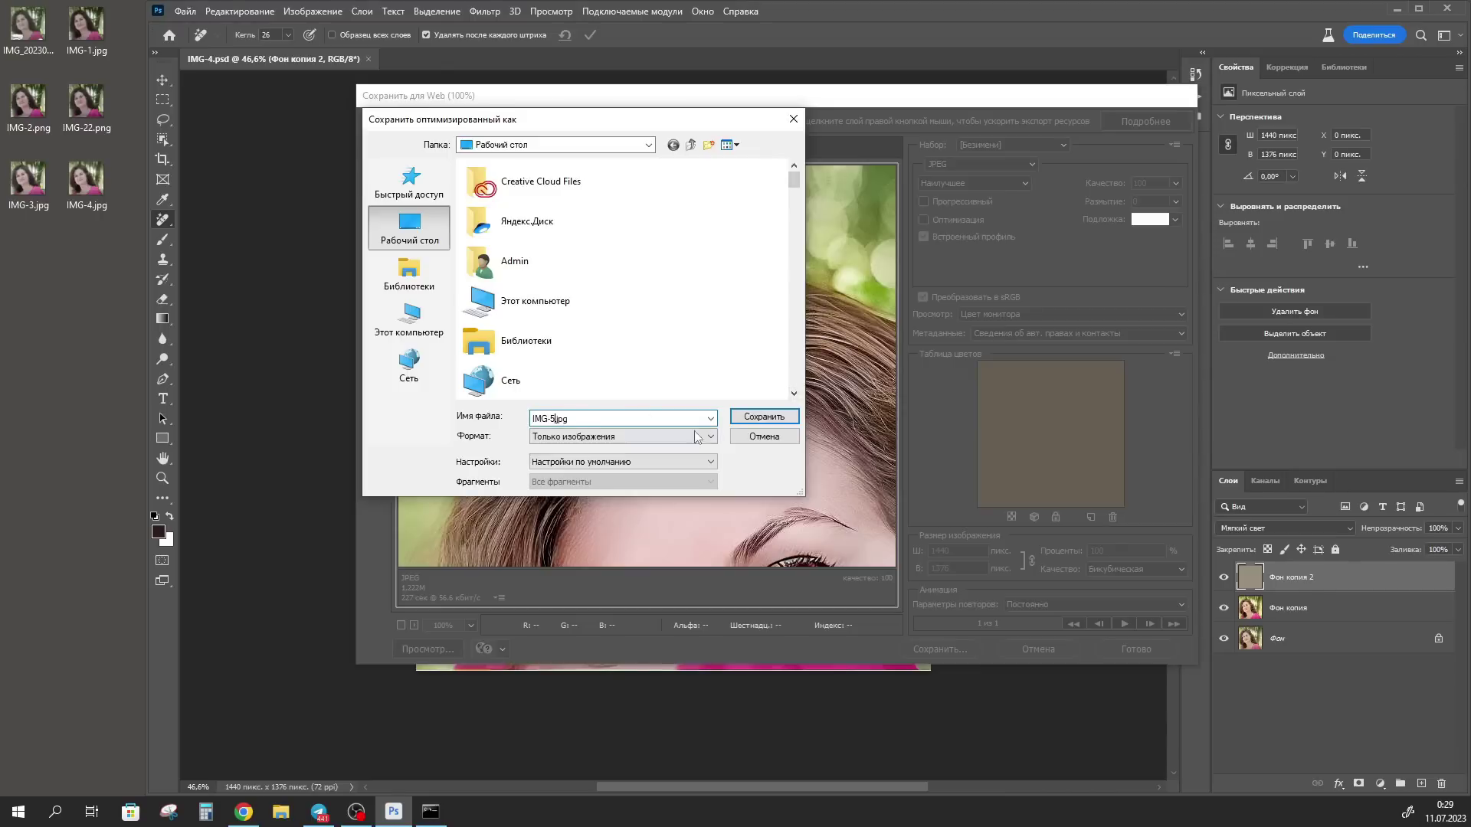
pyautogui.click(761, 417)
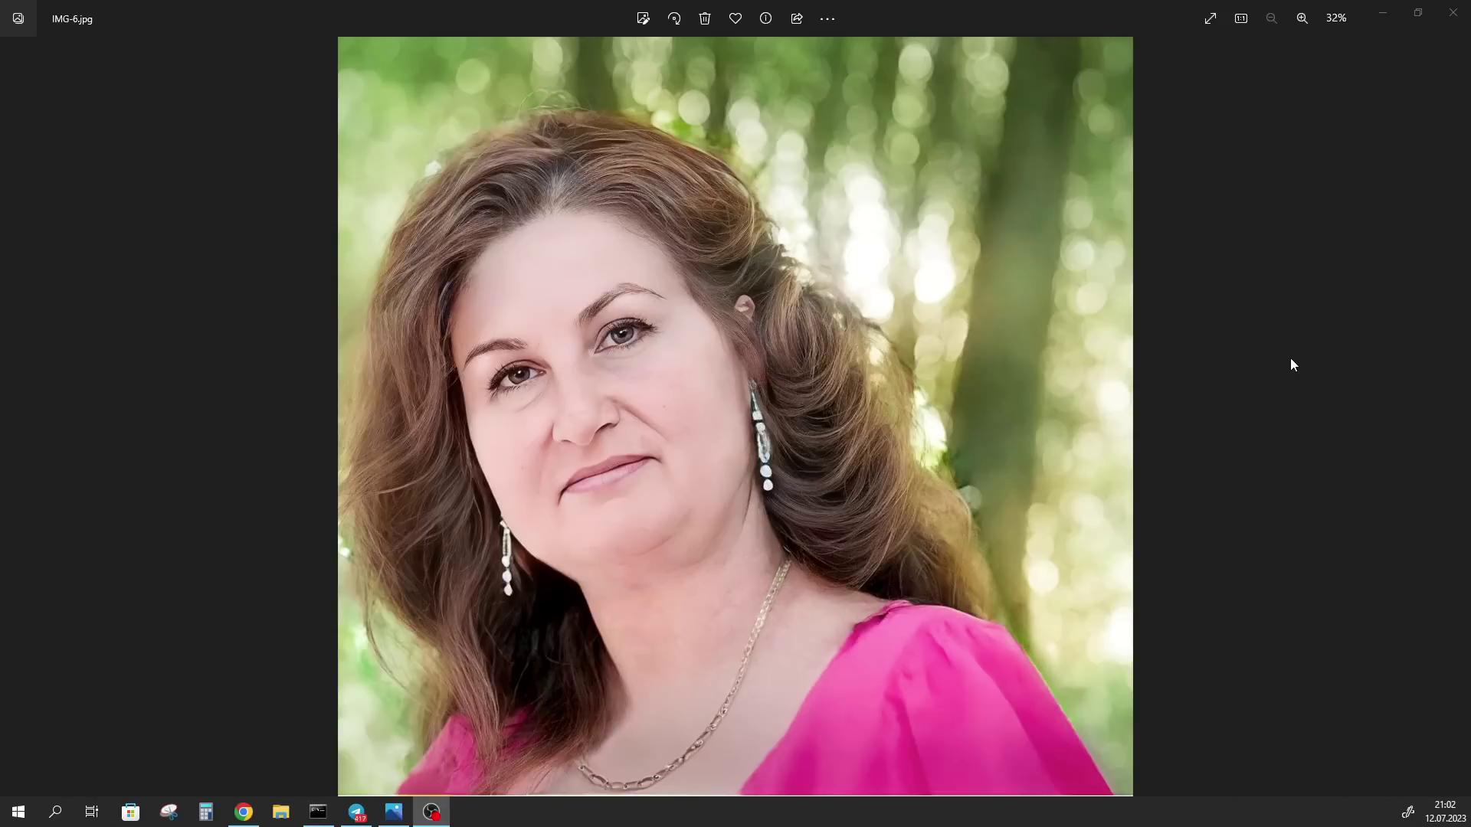
# Launch Remini in BlueStacks, import IMG-6.jpg from the desktop, and enhance the imported portrait with a single result.
pyautogui.hotkey('alt', 'Tab')
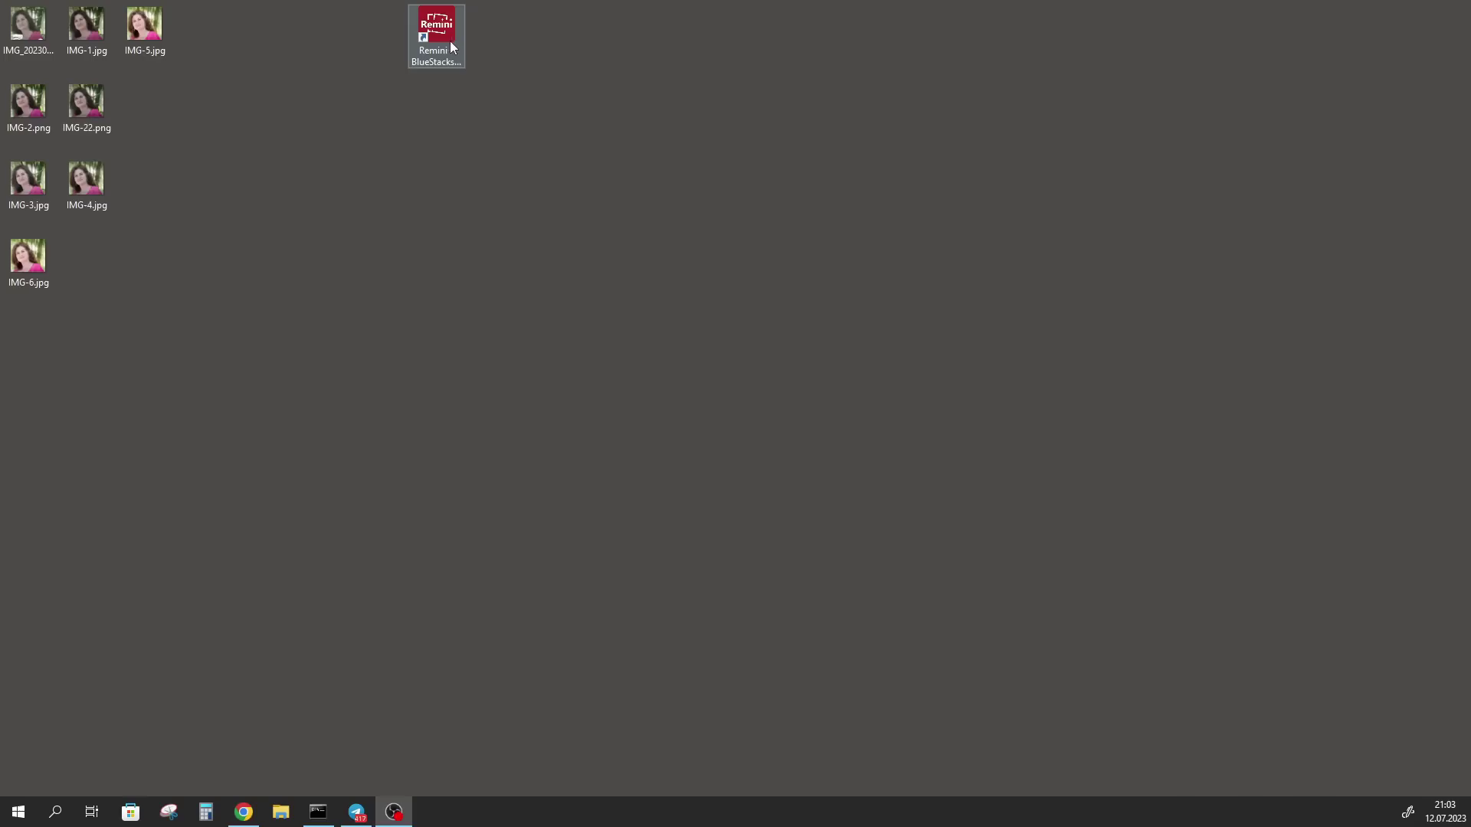
pyautogui.doubleClick(433, 35)
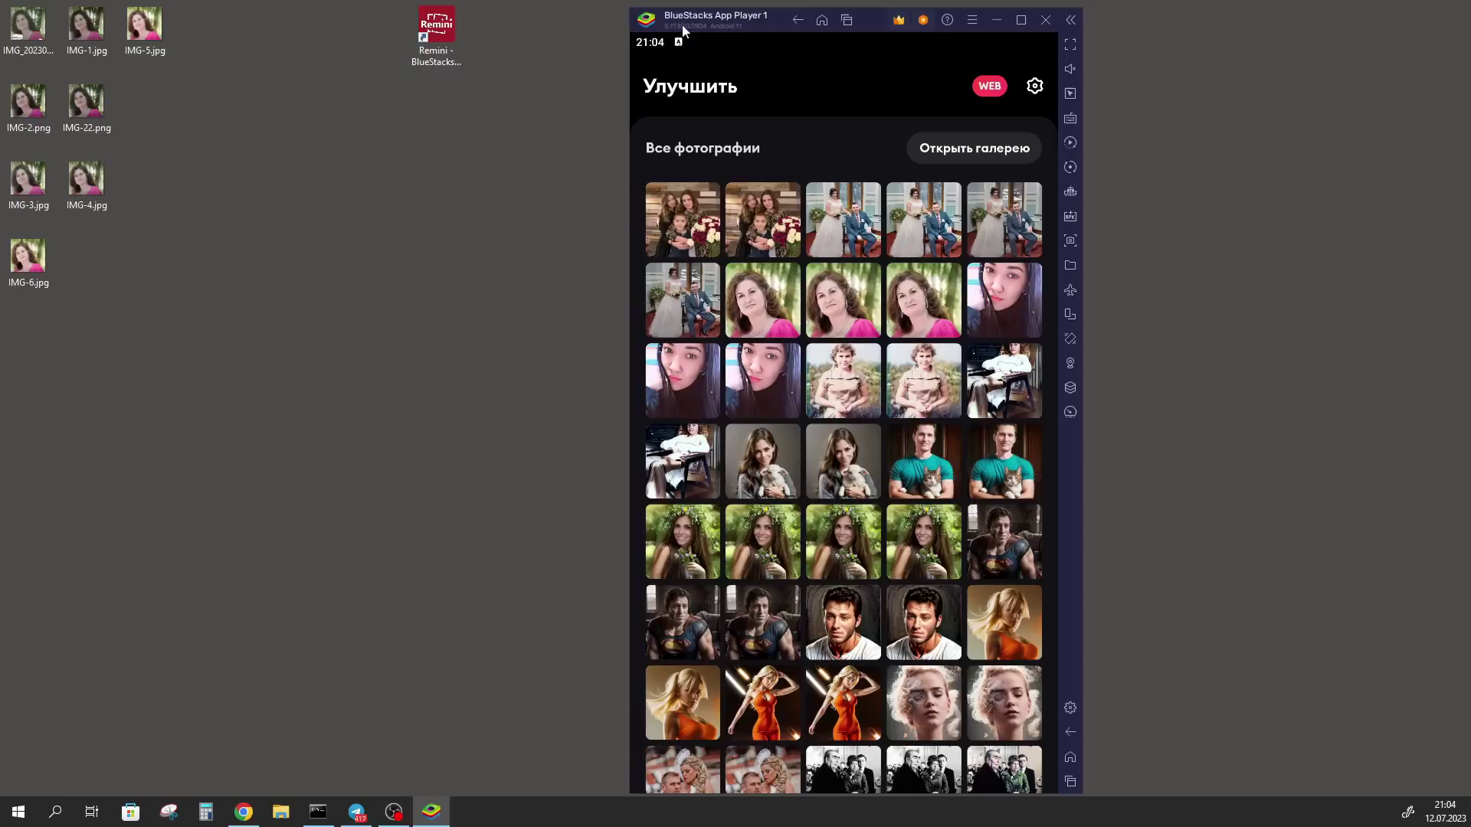
pyautogui.moveTo(28, 258); pyautogui.dragTo(771, 197)
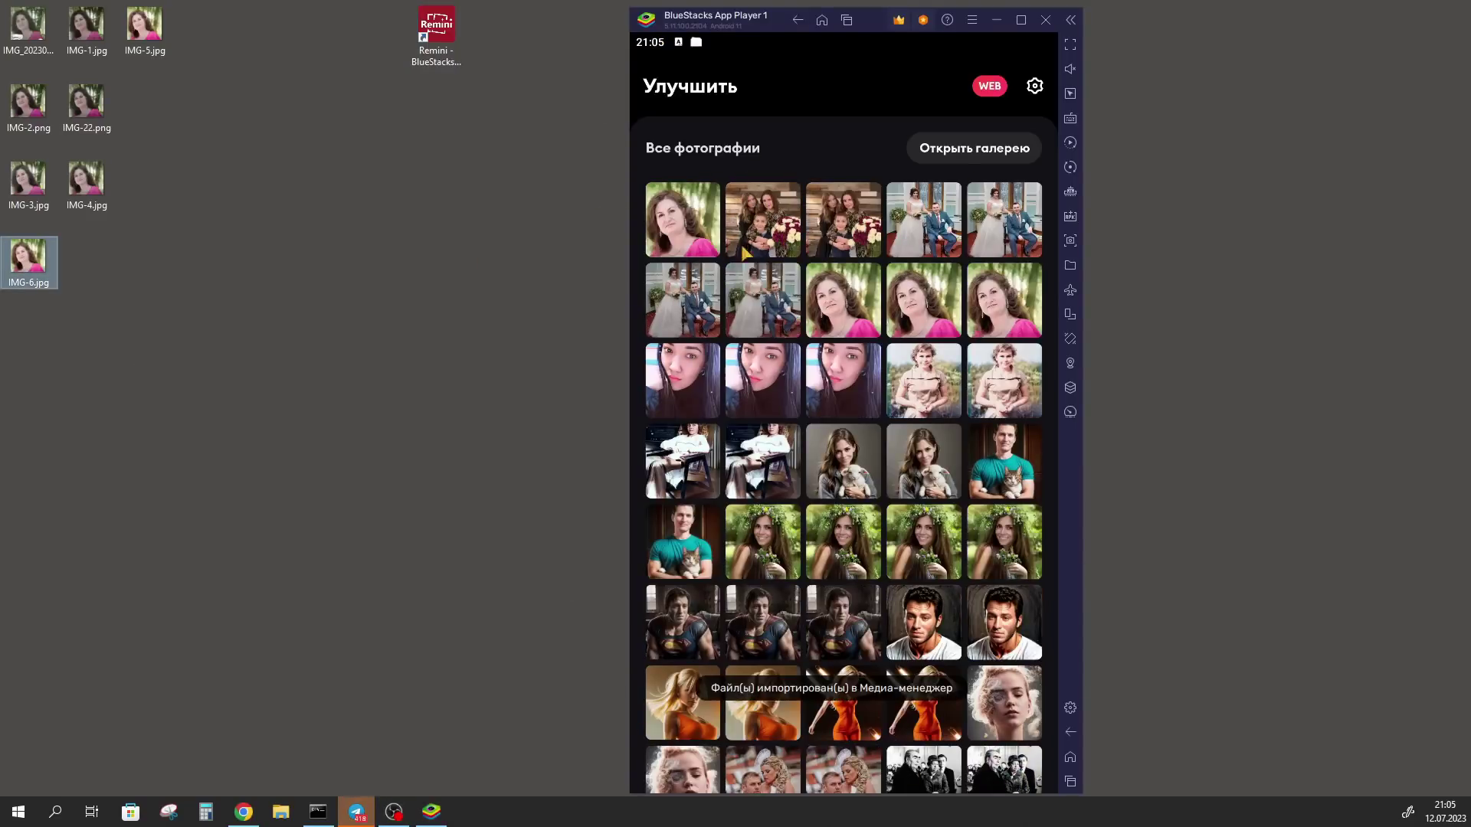
pyautogui.click(682, 223)
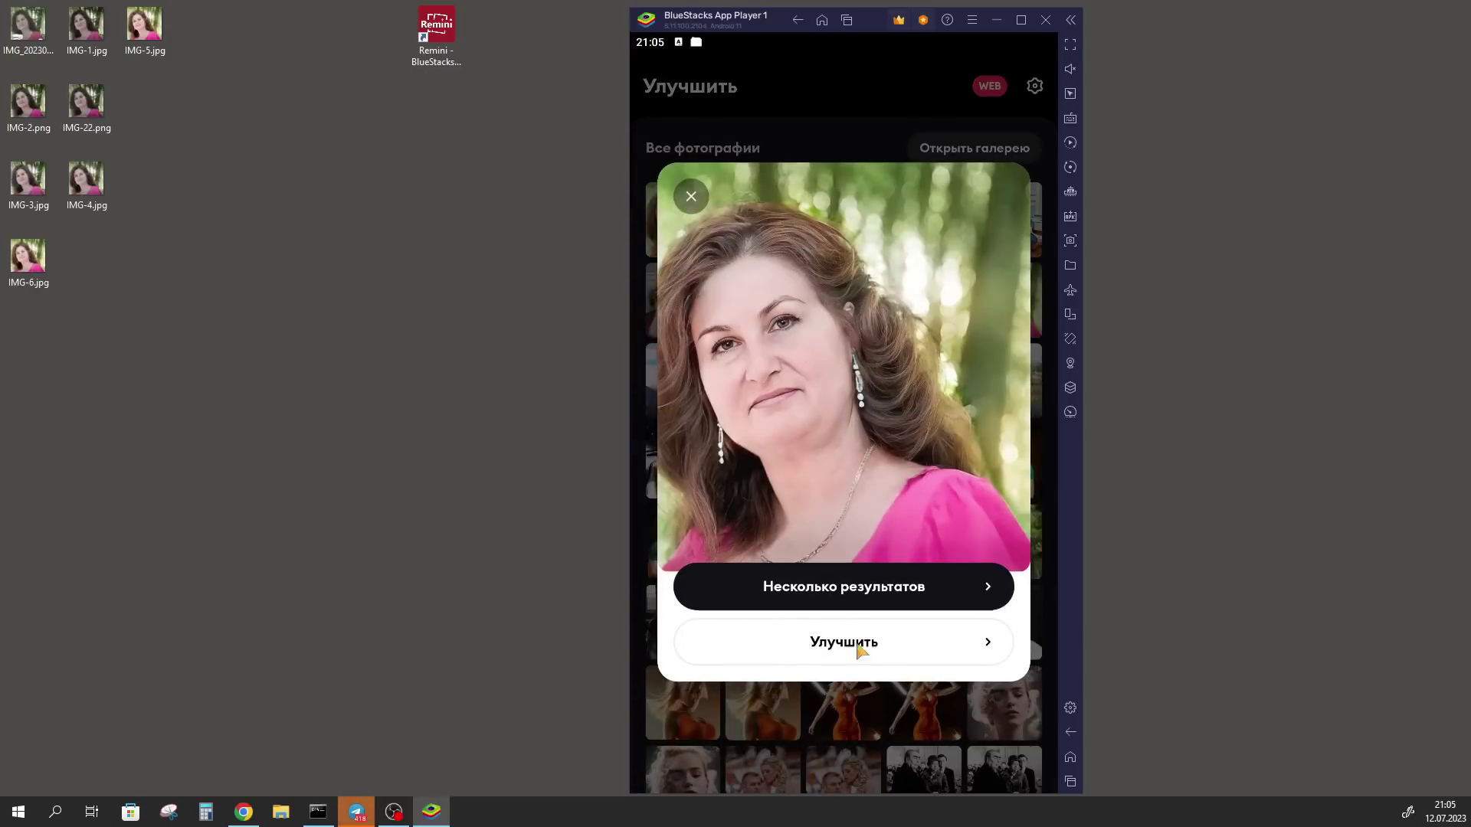
pyautogui.click(856, 647)
# Compare the before and after versions across the face, earring and hair, and save the enhanced portrait.
pyautogui.moveTo(906, 702); pyautogui.dragTo(796, 701)
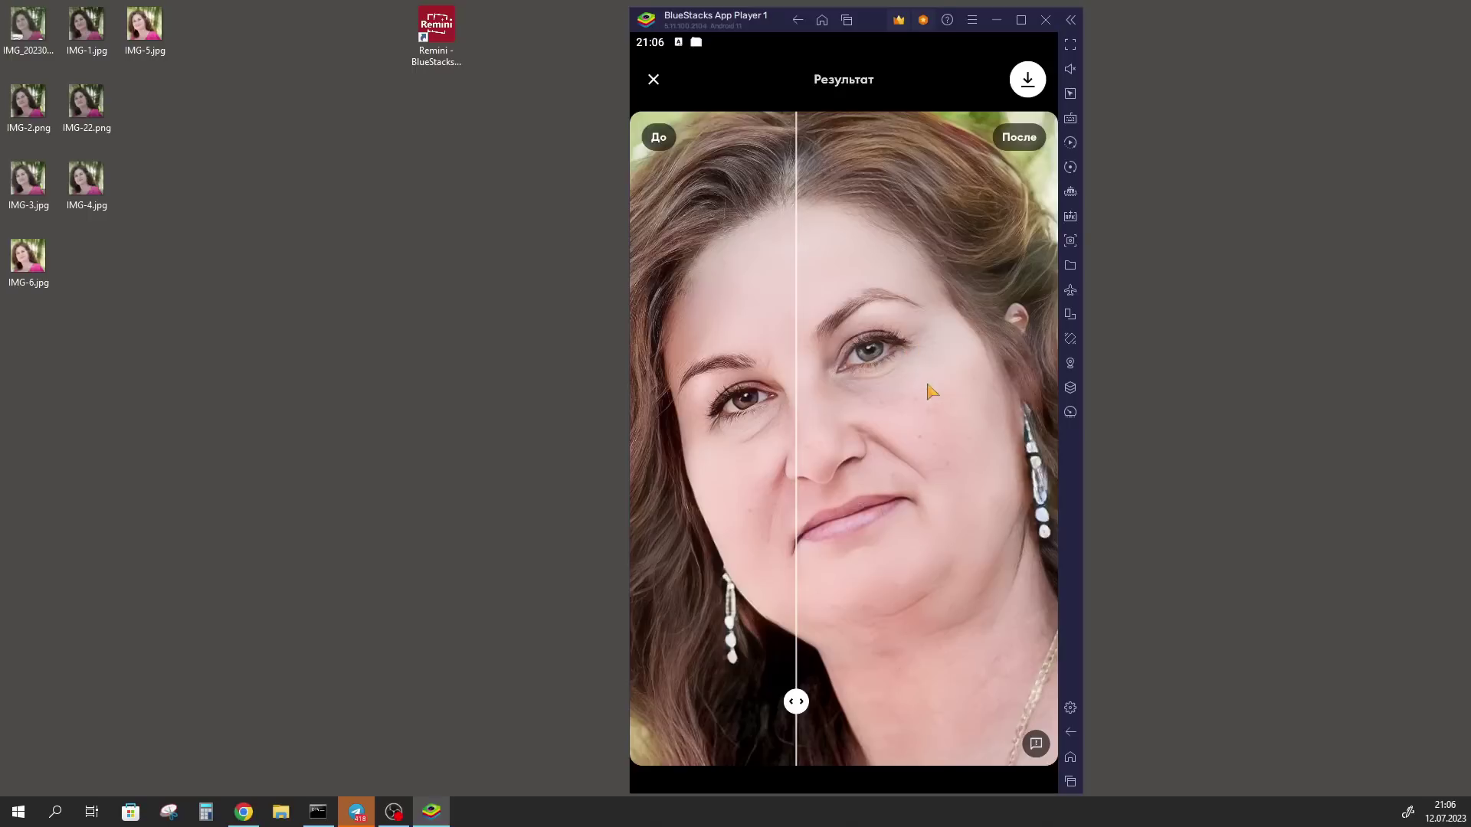
pyautogui.moveTo(798, 700); pyautogui.dragTo(671, 699)
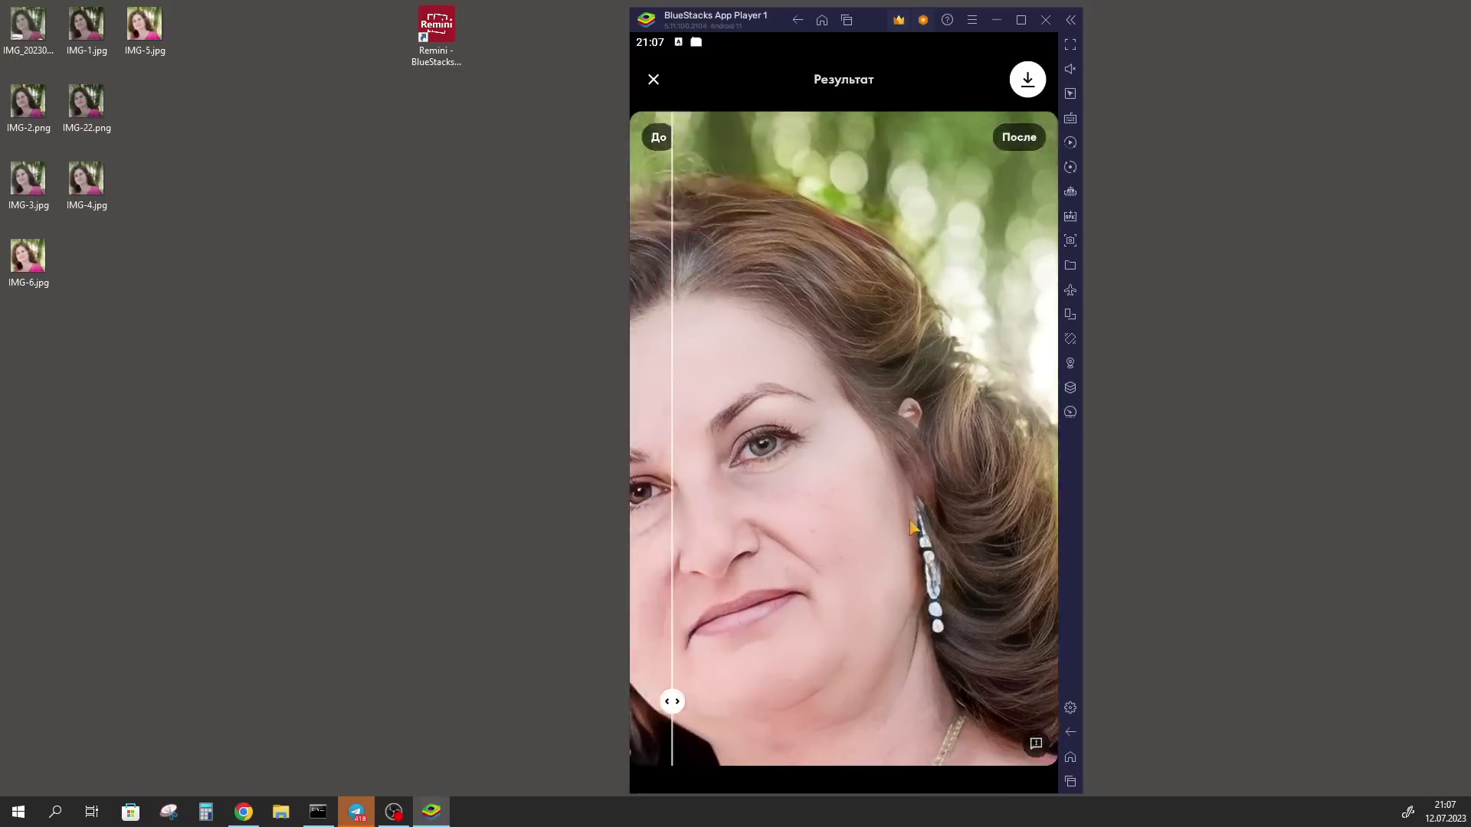
pyautogui.moveTo(672, 700); pyautogui.dragTo(711, 699)
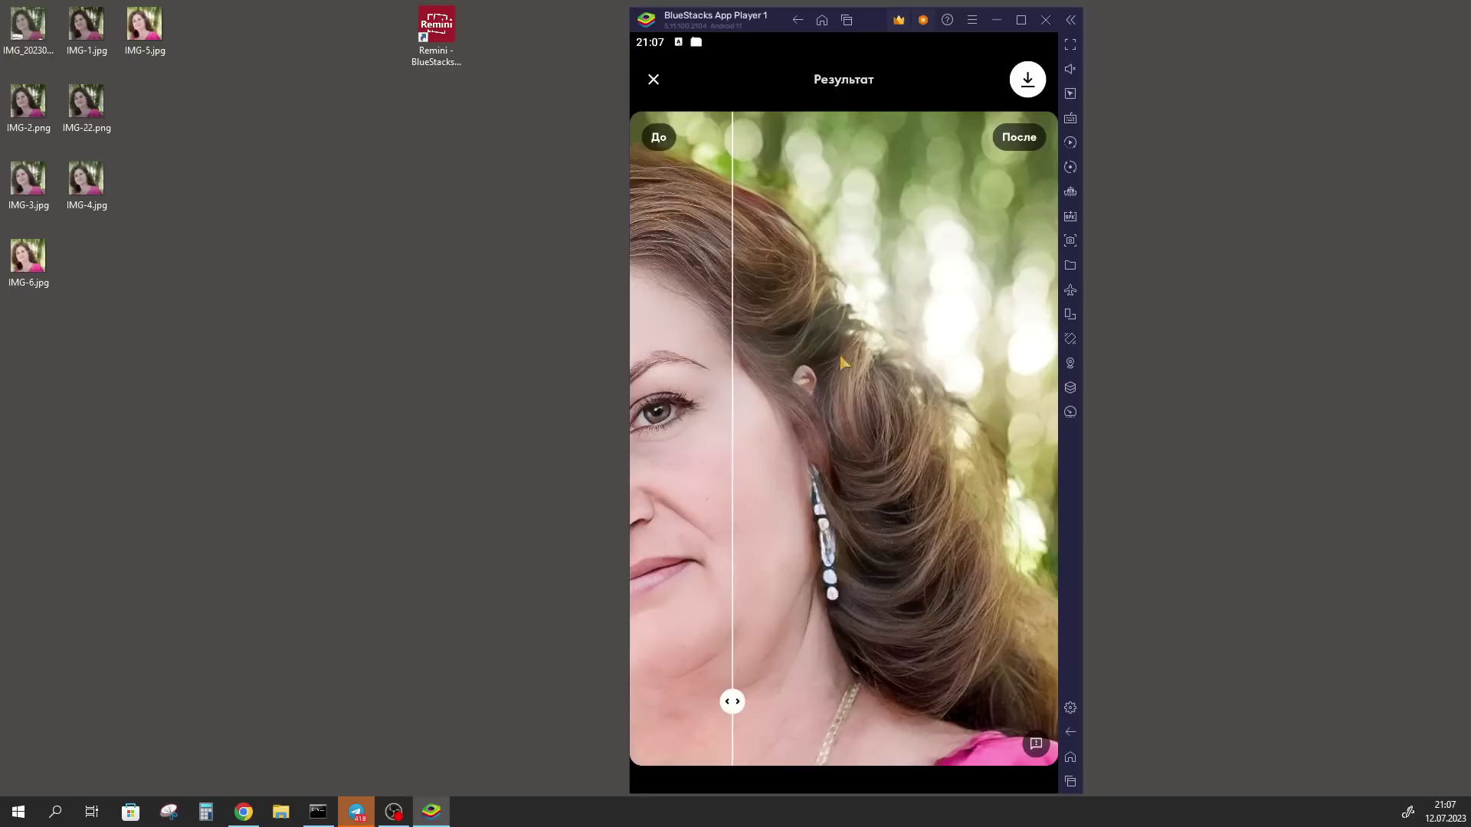
pyautogui.click(1027, 85)
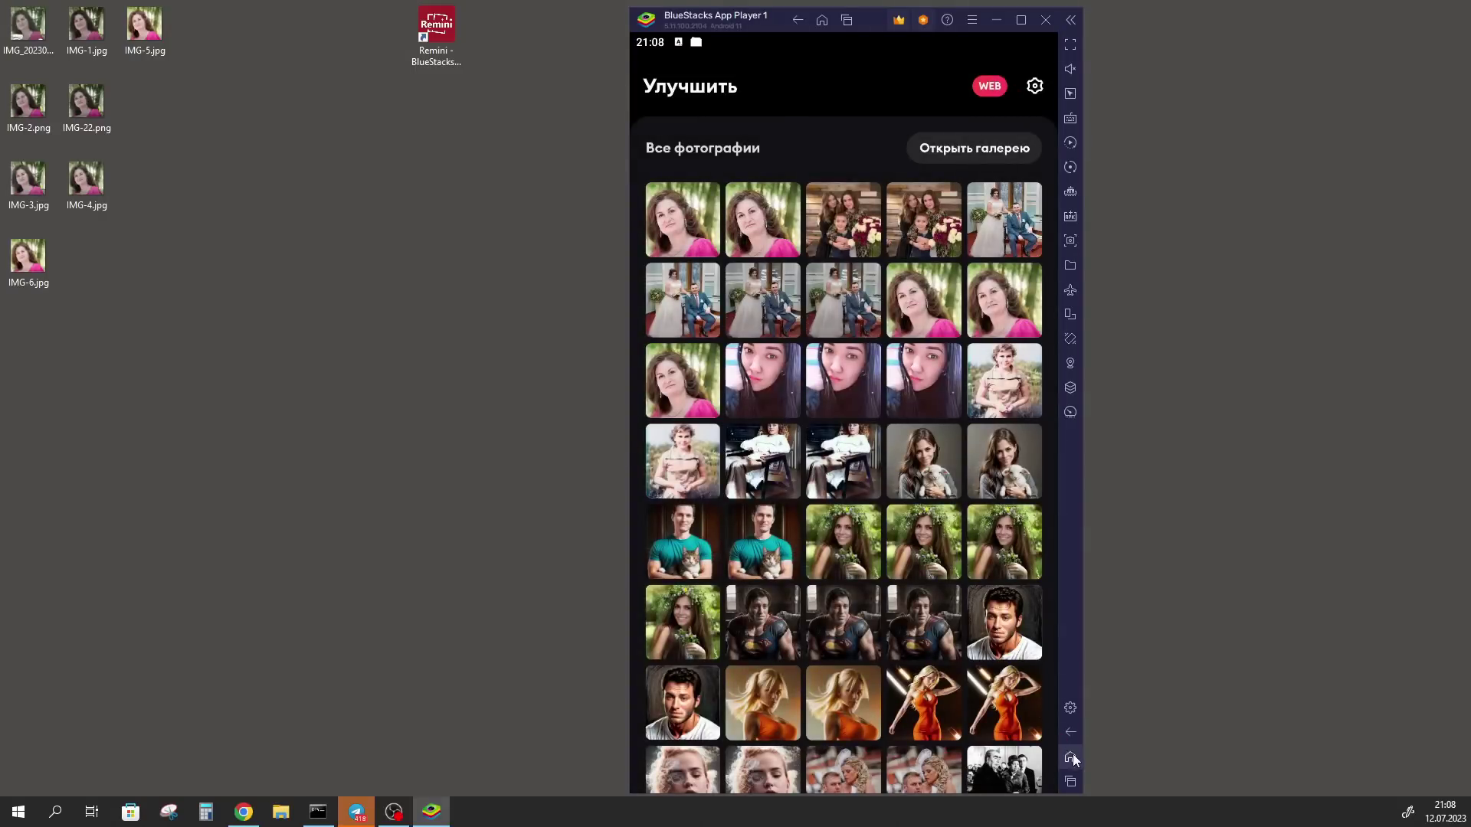
# Open the BlueStacks file manager and export the newest image from the Remini folder to the Windows Desktop folder.
pyautogui.click(1070, 758)
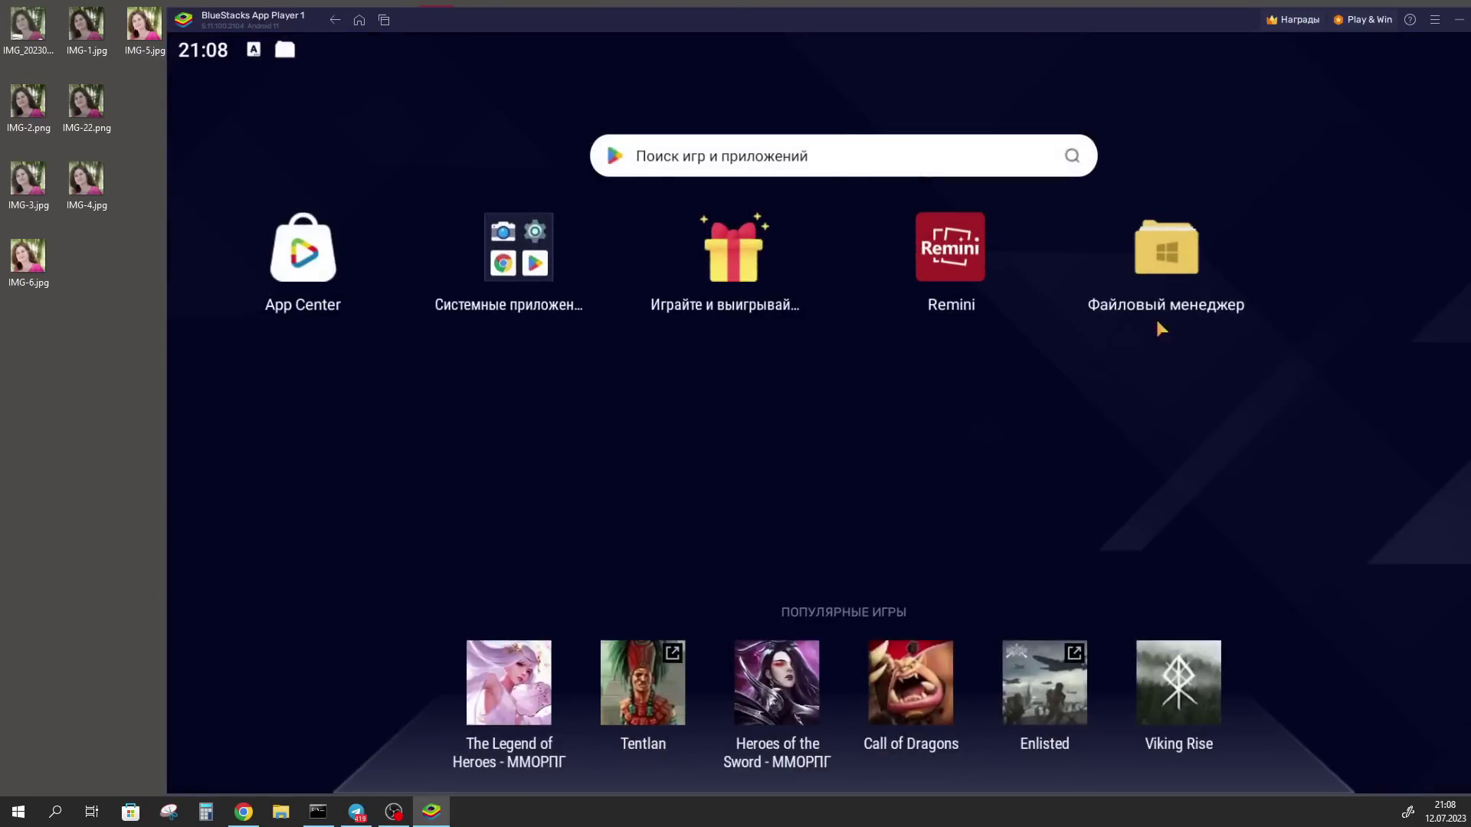
pyautogui.click(1168, 257)
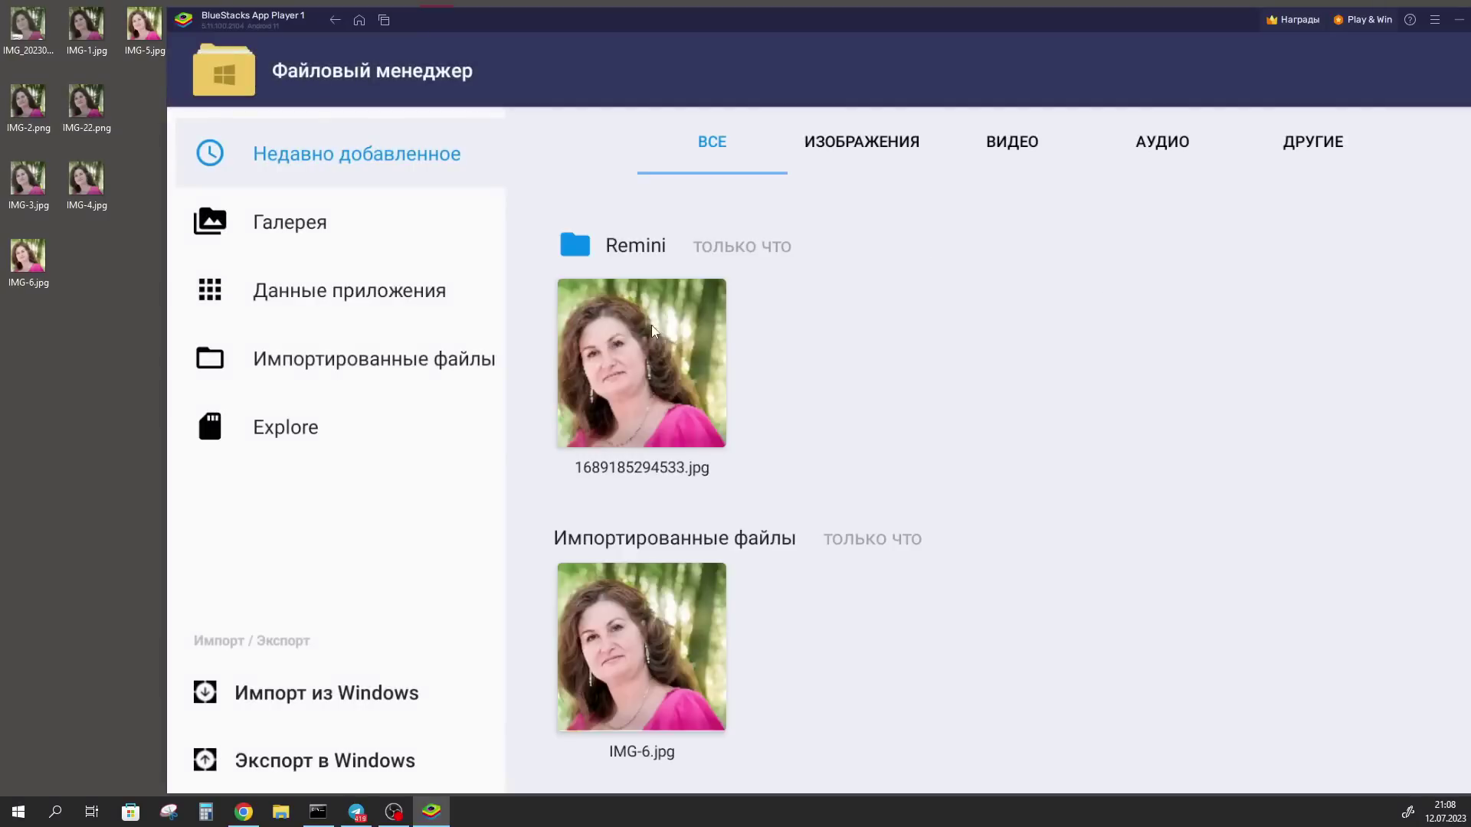
pyautogui.click(625, 372)
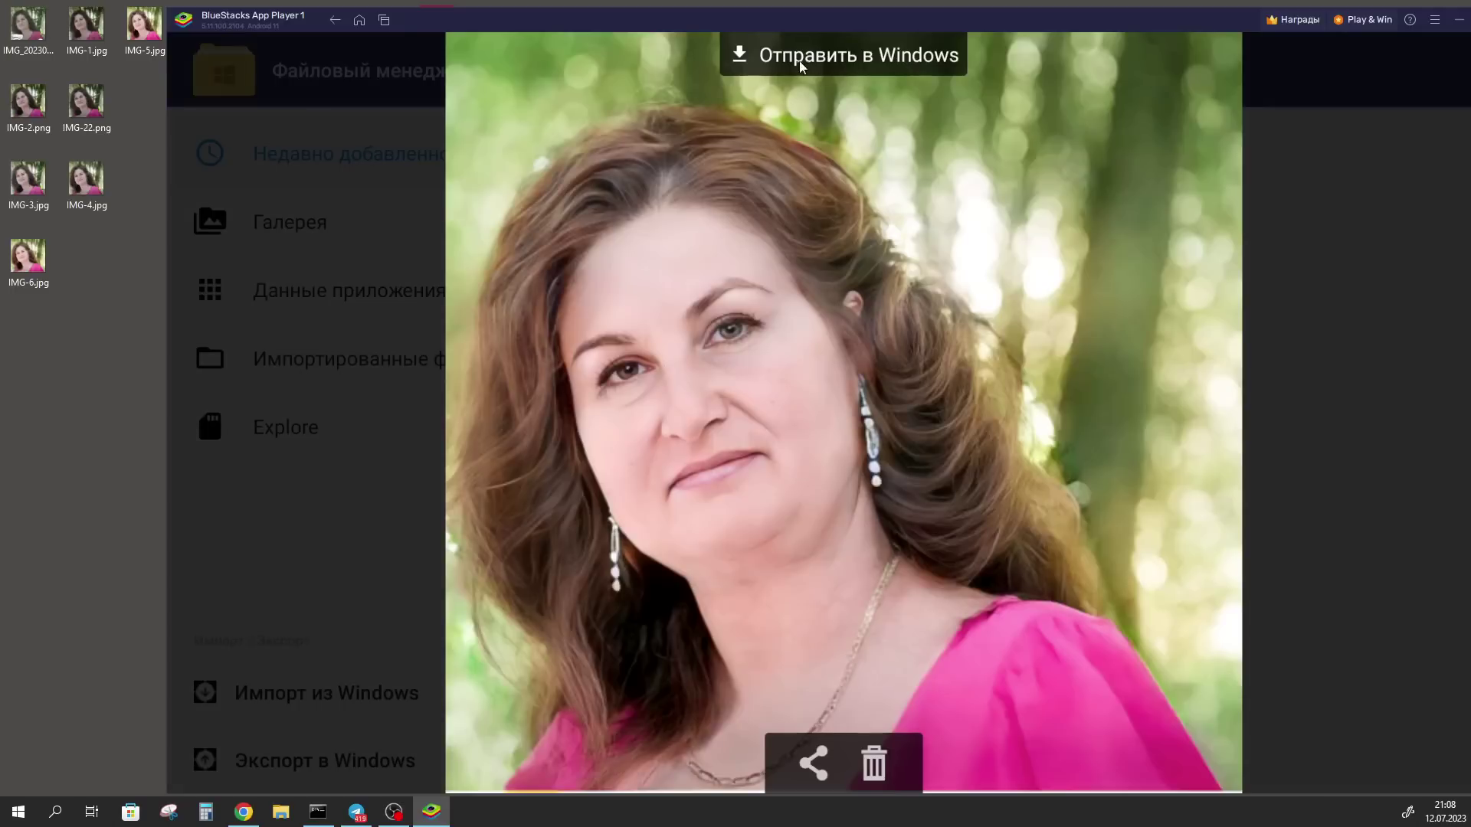
pyautogui.click(871, 63)
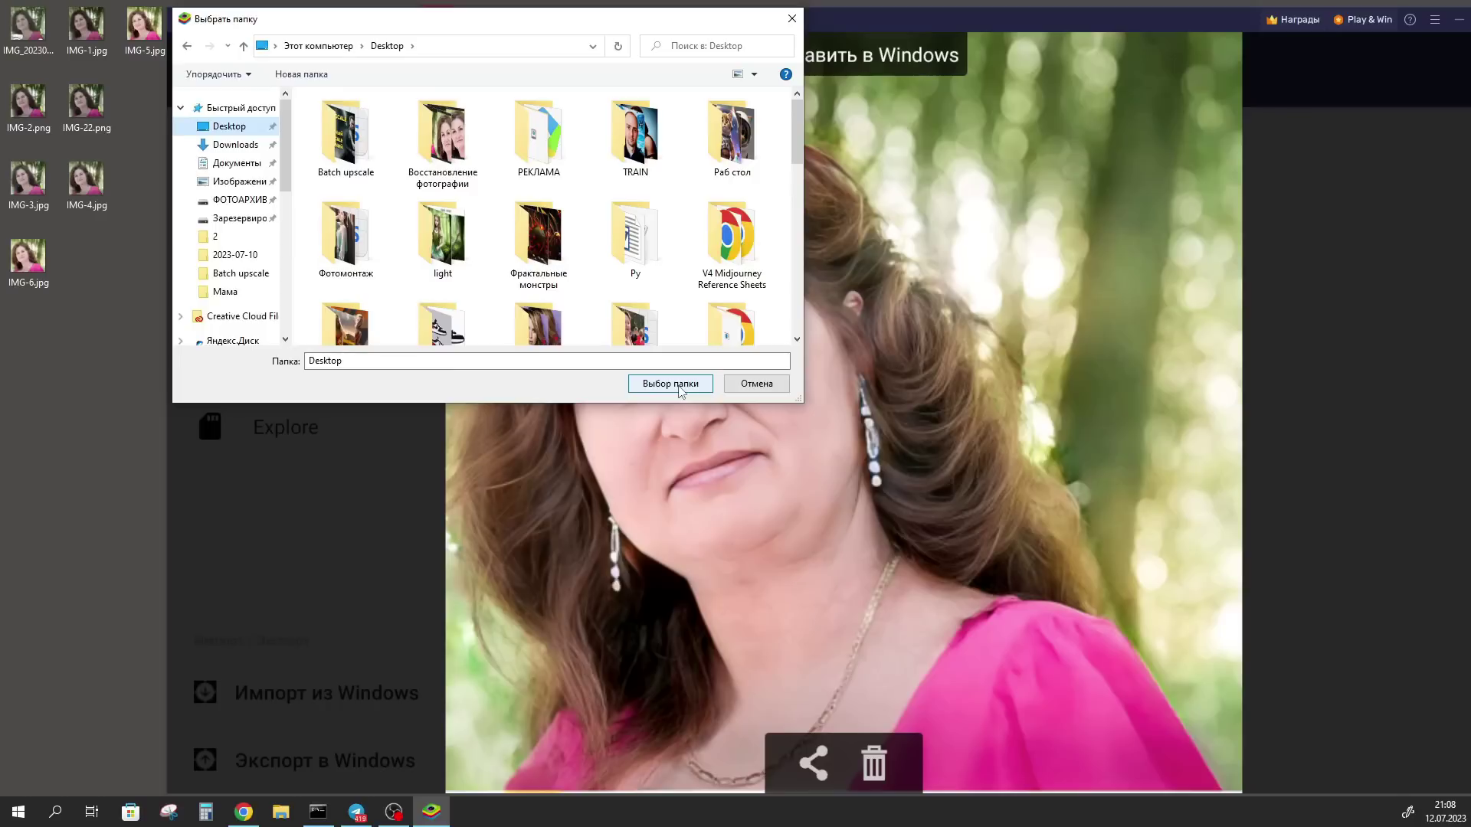
pyautogui.click(670, 384)
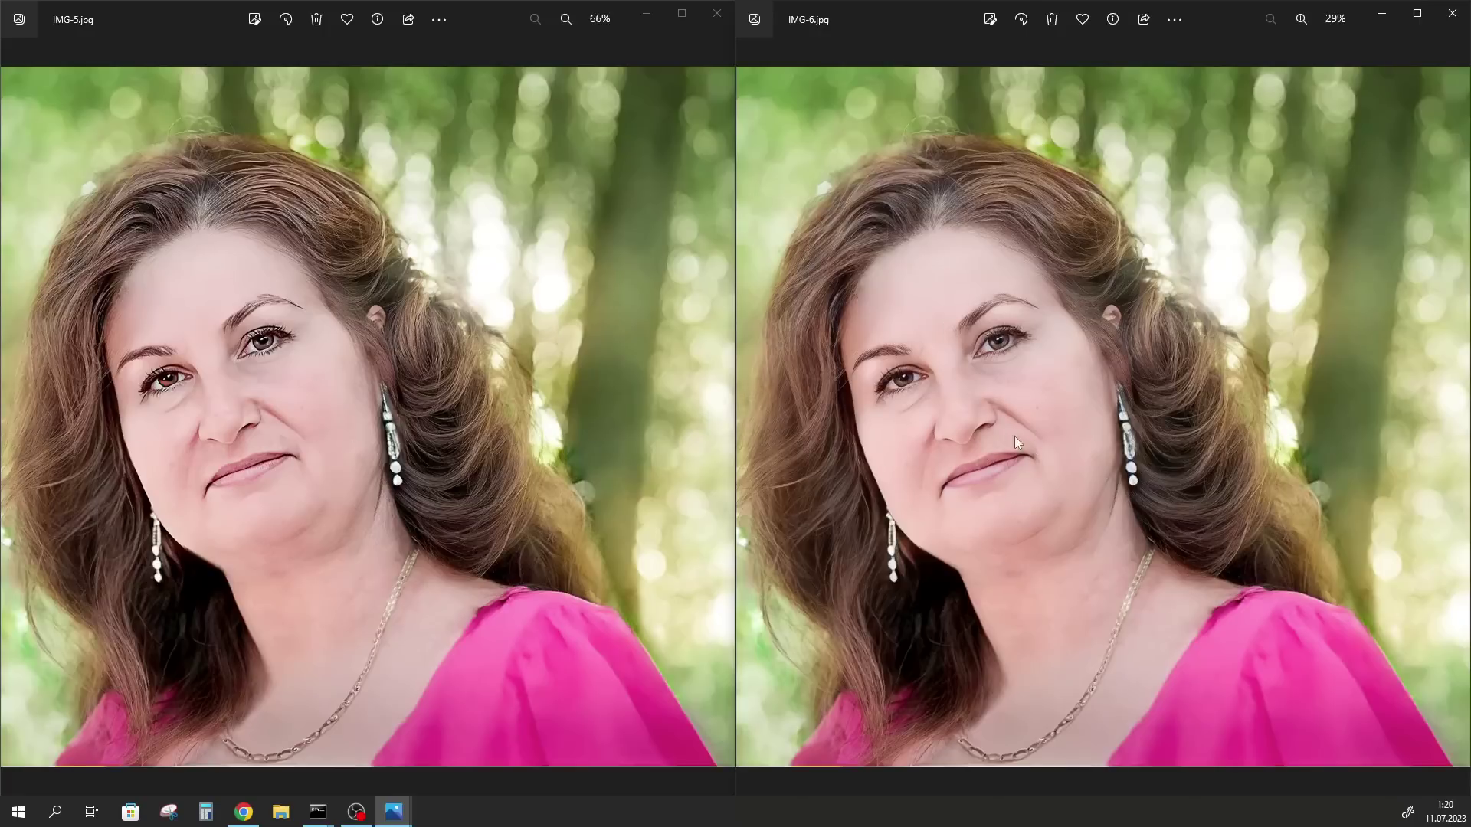
# Compare the facial detail of IMG-5.jpg and IMG-6.jpg side by side in the photo viewer.
pyautogui.scroll(3, 1014, 435)
pyautogui.scroll(2, 157, 288)
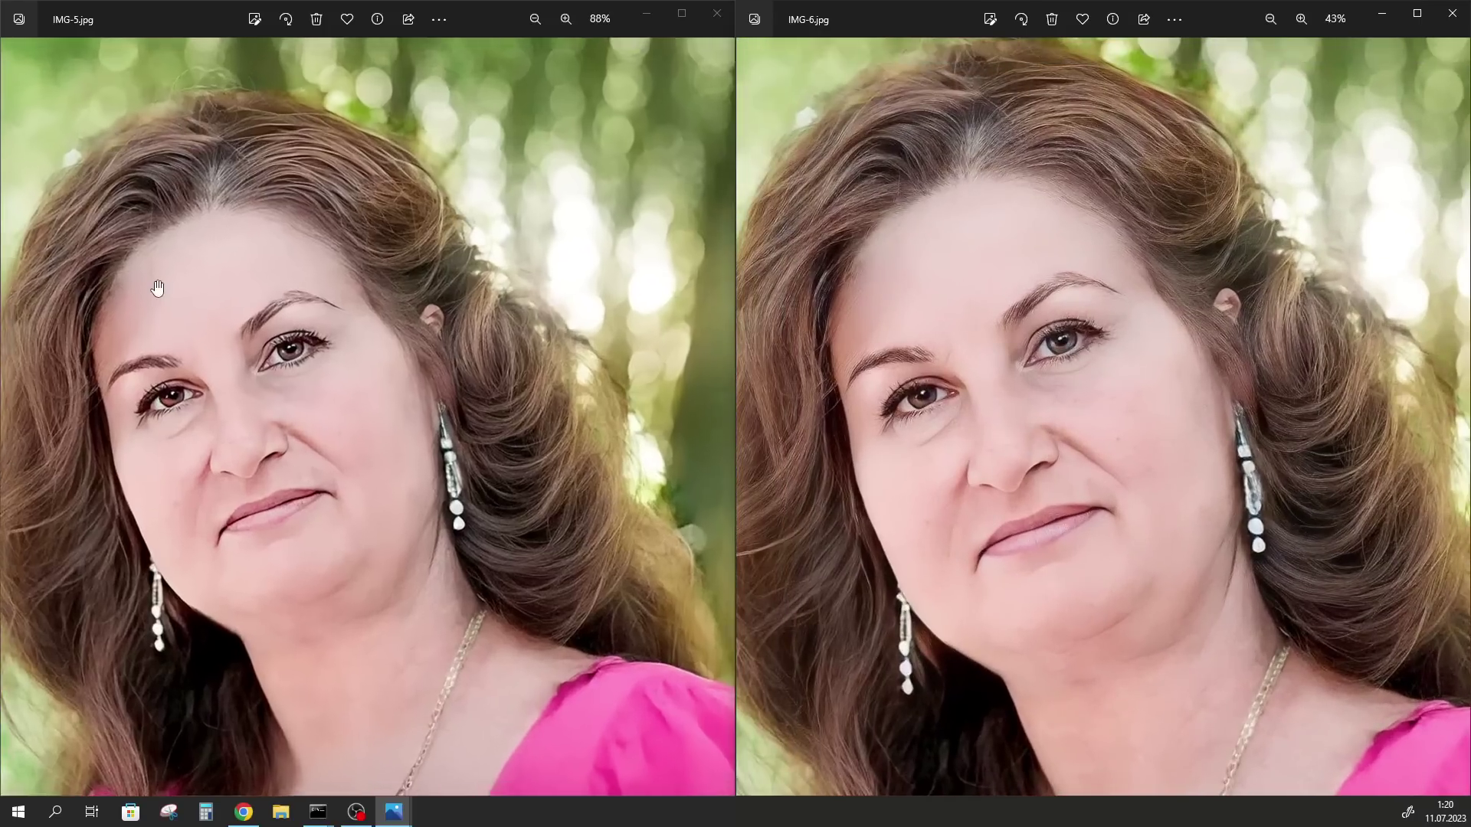
pyautogui.scroll(-1, 936, 304)
pyautogui.scroll(-1, 1072, 428)
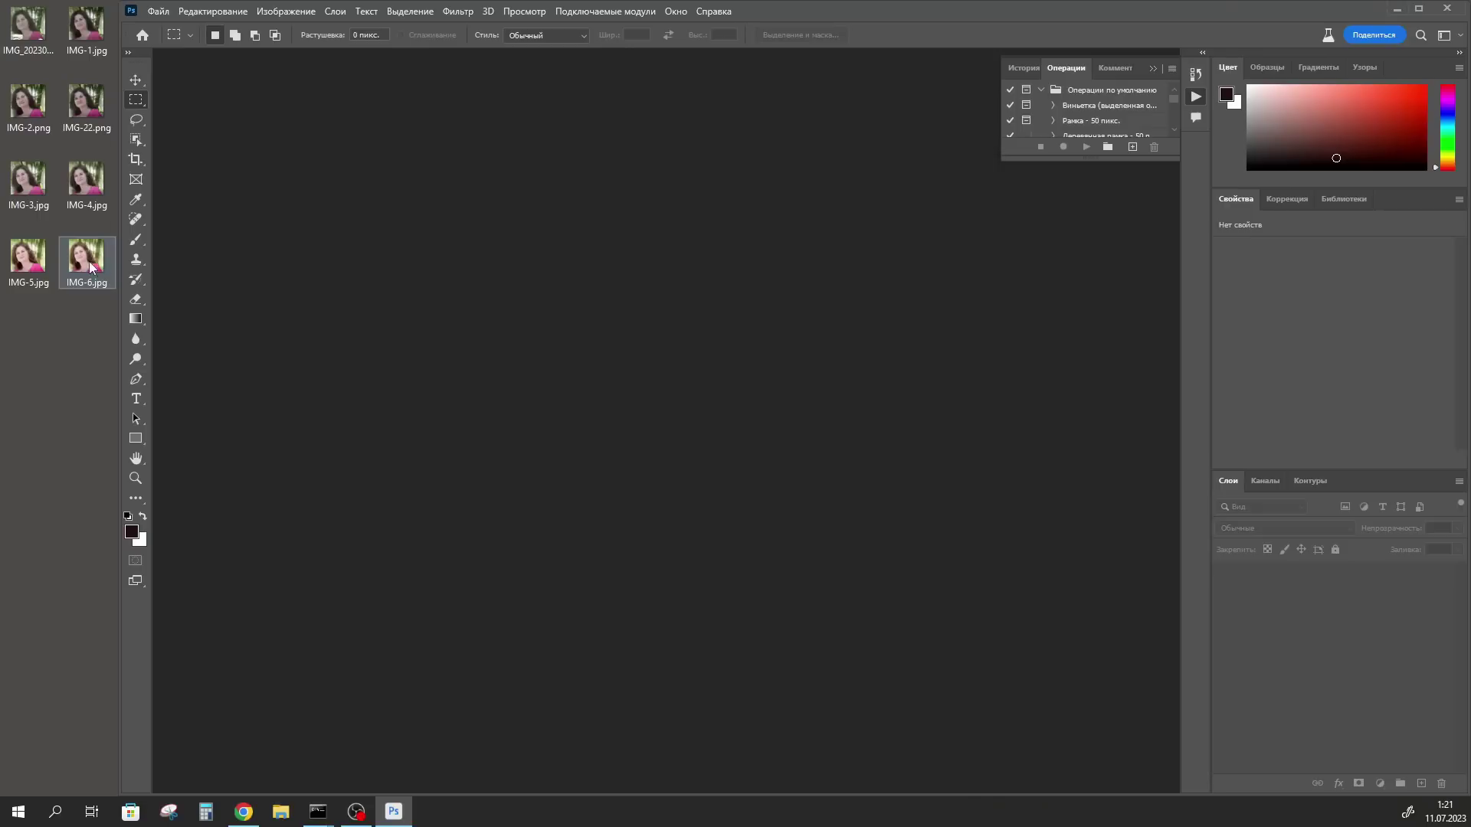
# Open IMG-6.jpg in Photoshop and extend the canvas above the portrait to 3195 × 4064 pixels with the Crop tool.
pyautogui.moveTo(83, 263); pyautogui.dragTo(504, 389)
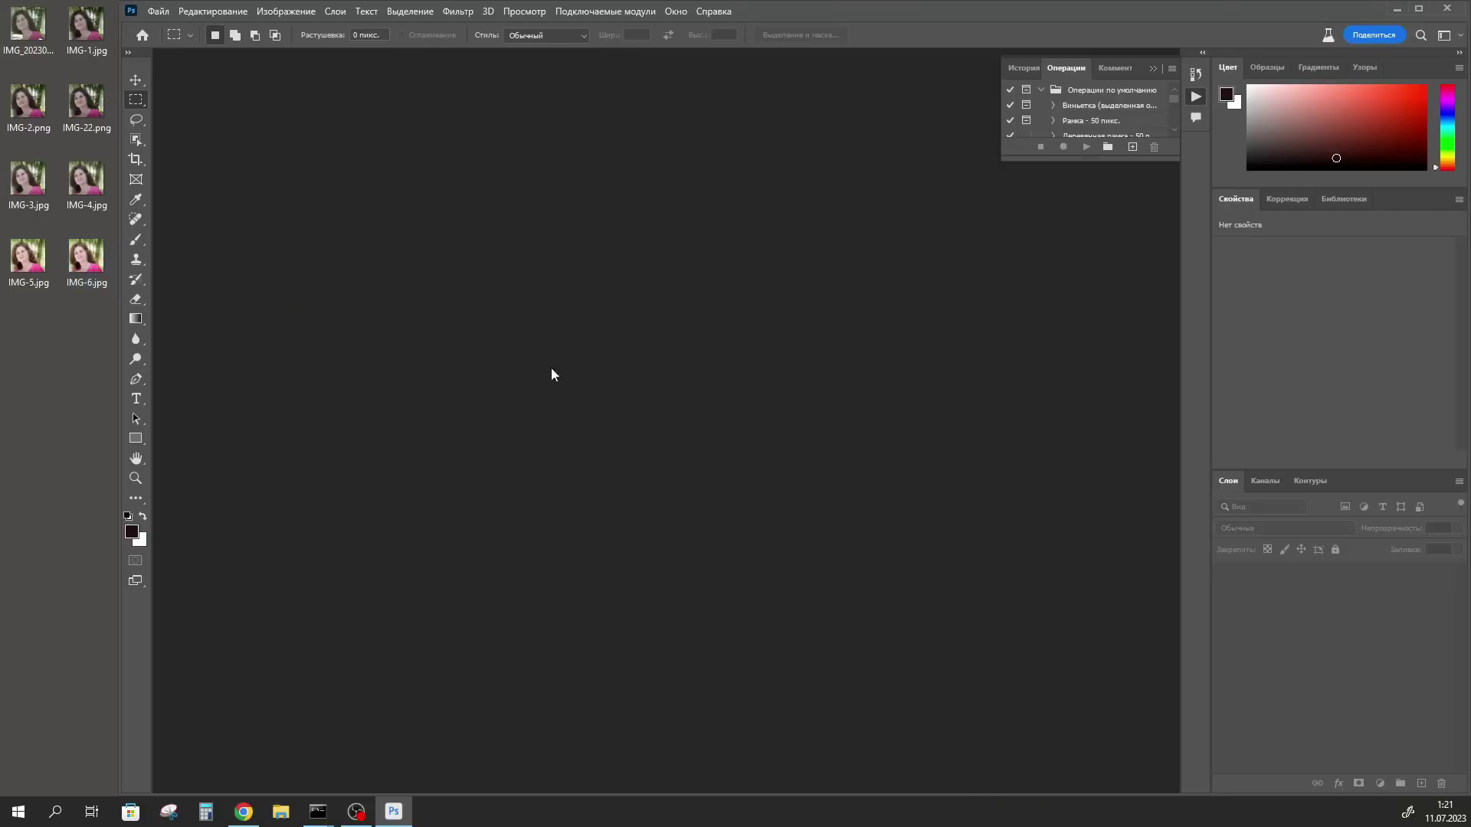
pyautogui.press('i')
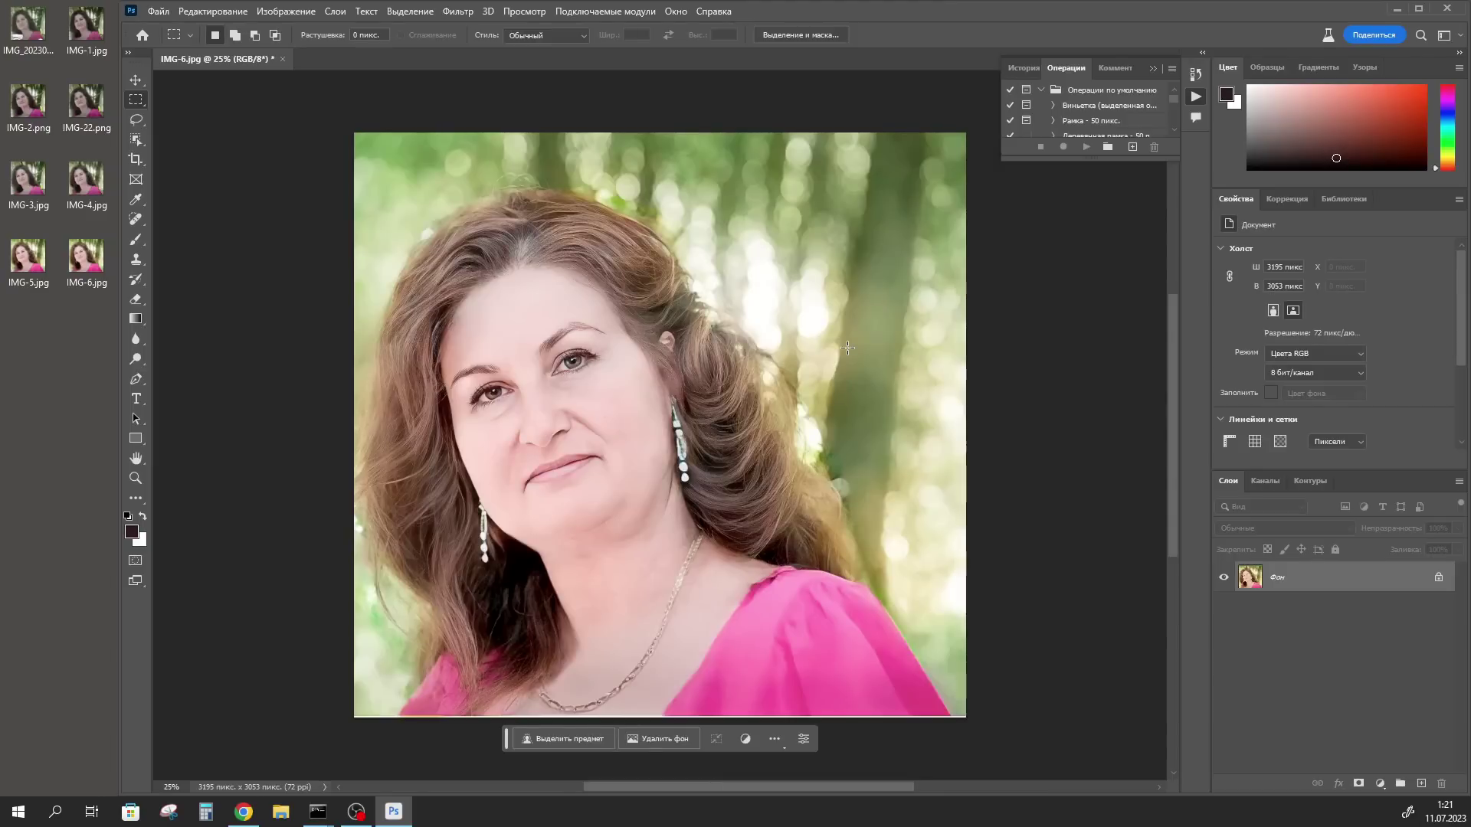
pyautogui.scroll(-1, 847, 348)
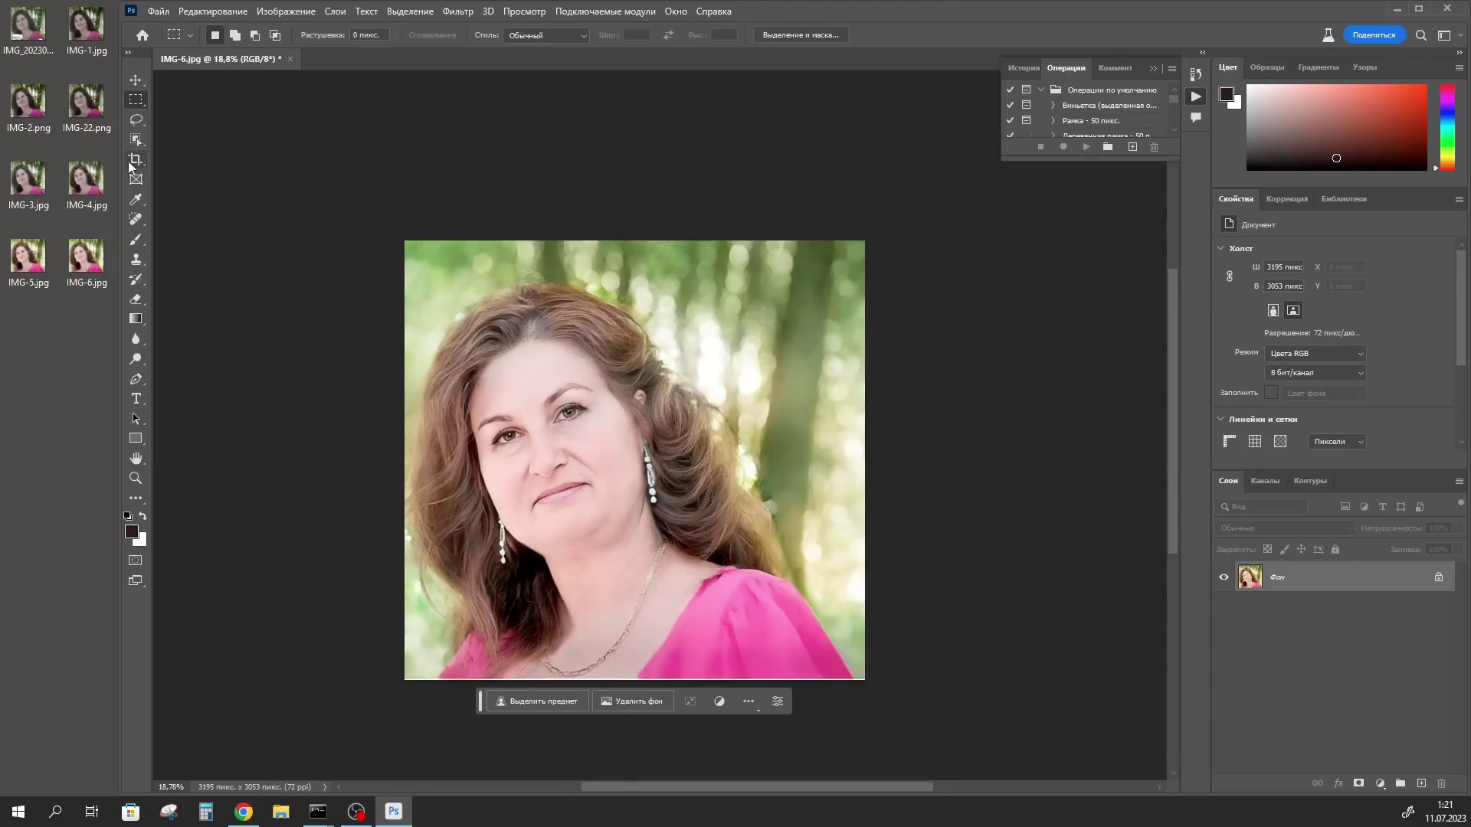
pyautogui.click(137, 160)
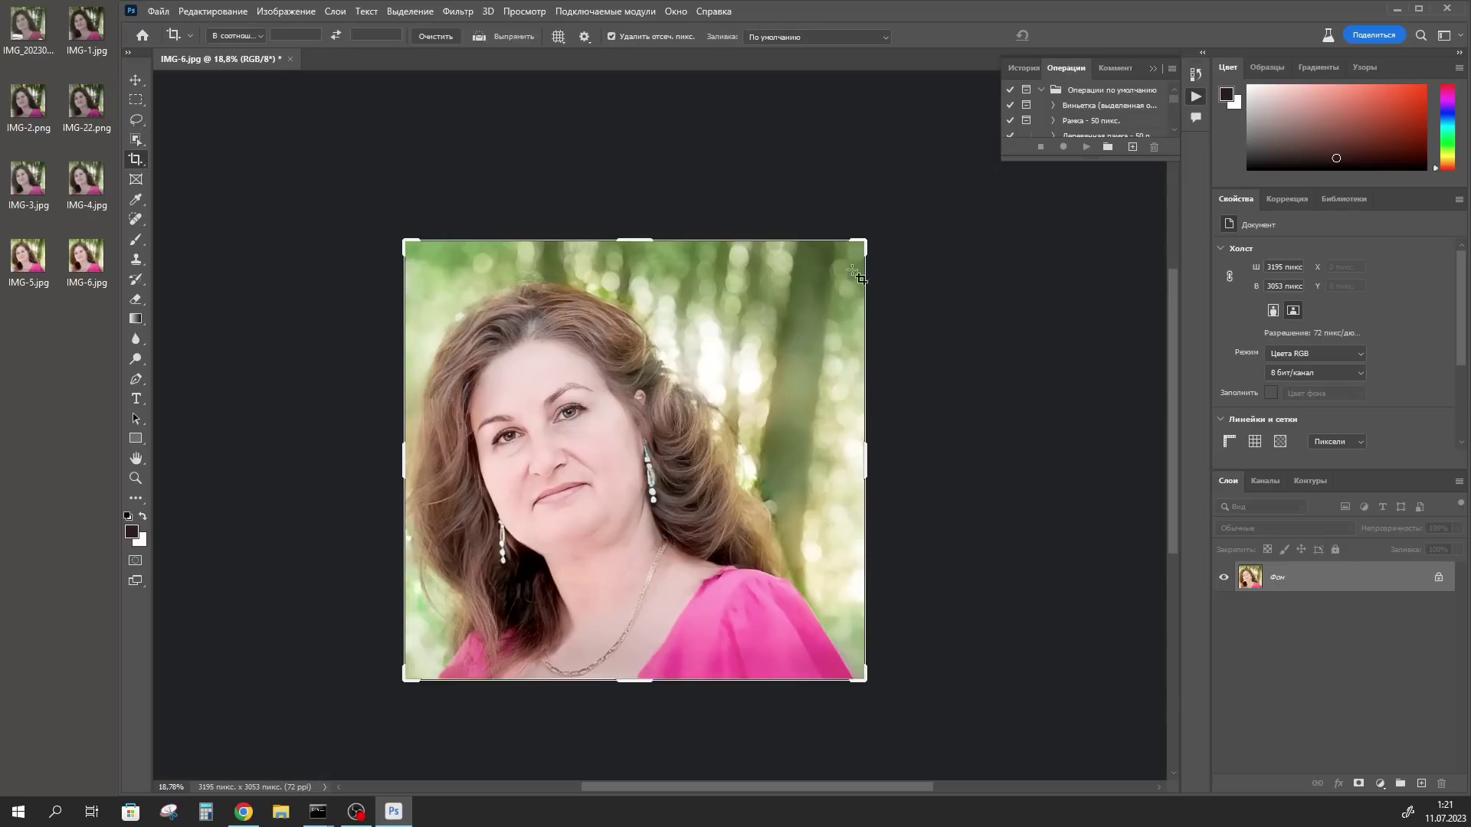
pyautogui.moveTo(635, 246); pyautogui.dragTo(630, 176)
pyautogui.press('Return')
# Select the empty strip above the portrait with a slight overlap and run Generative Fill on it without a prompt.
pyautogui.press('m')
pyautogui.moveTo(395, 157); pyautogui.dragTo(916, 316)
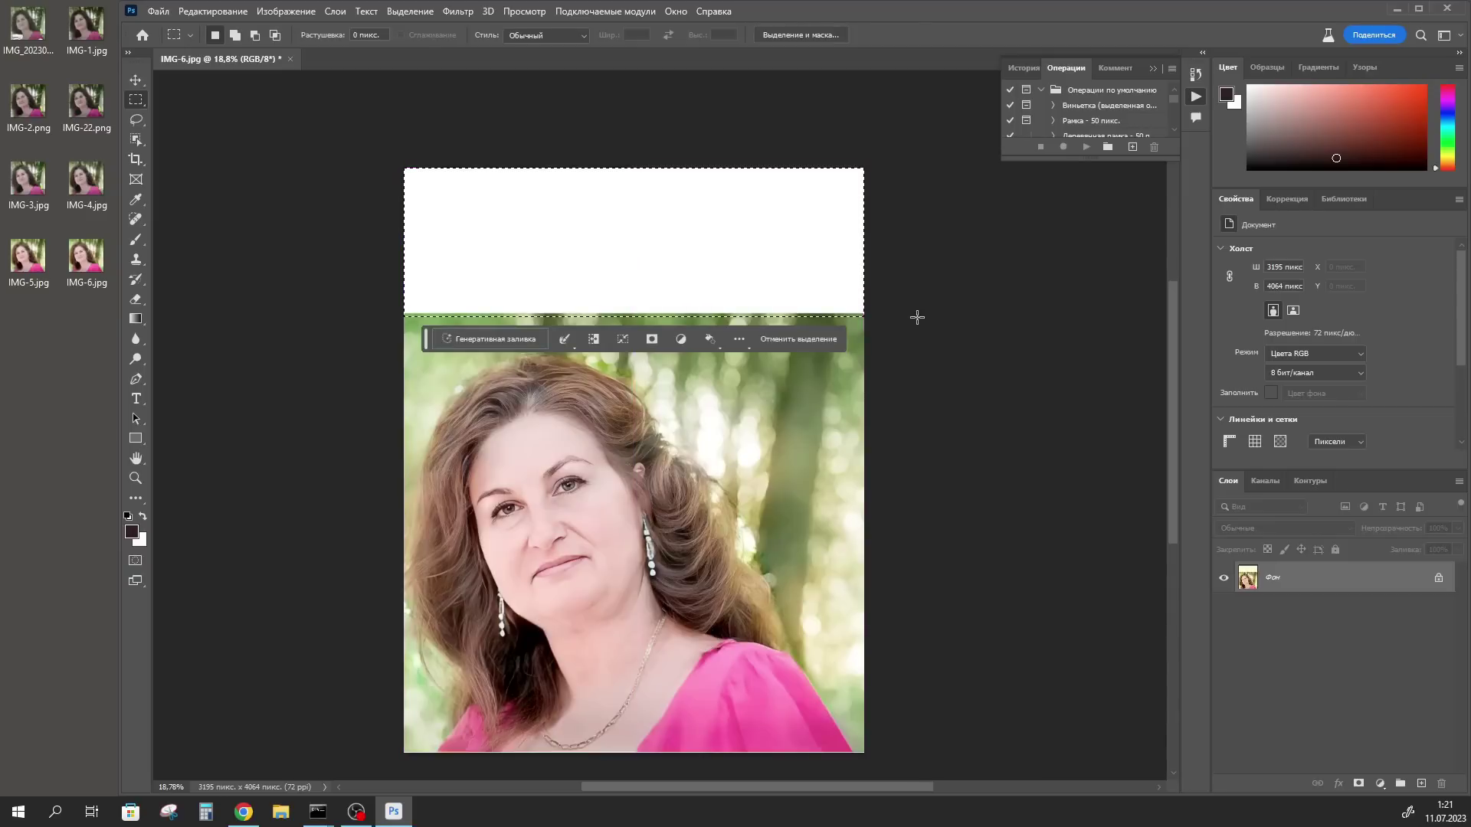
pyautogui.click(465, 339)
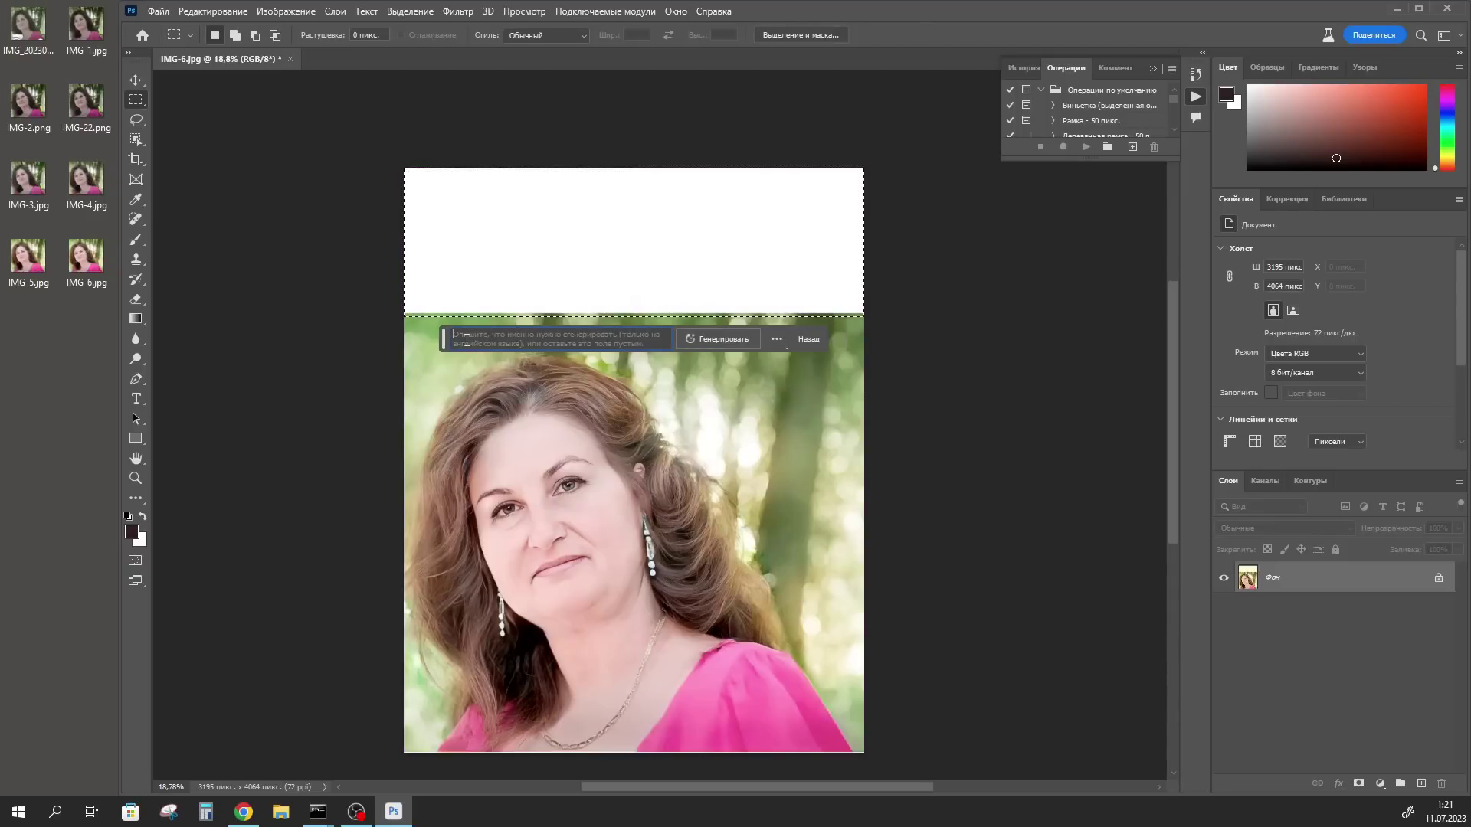
pyautogui.click(710, 340)
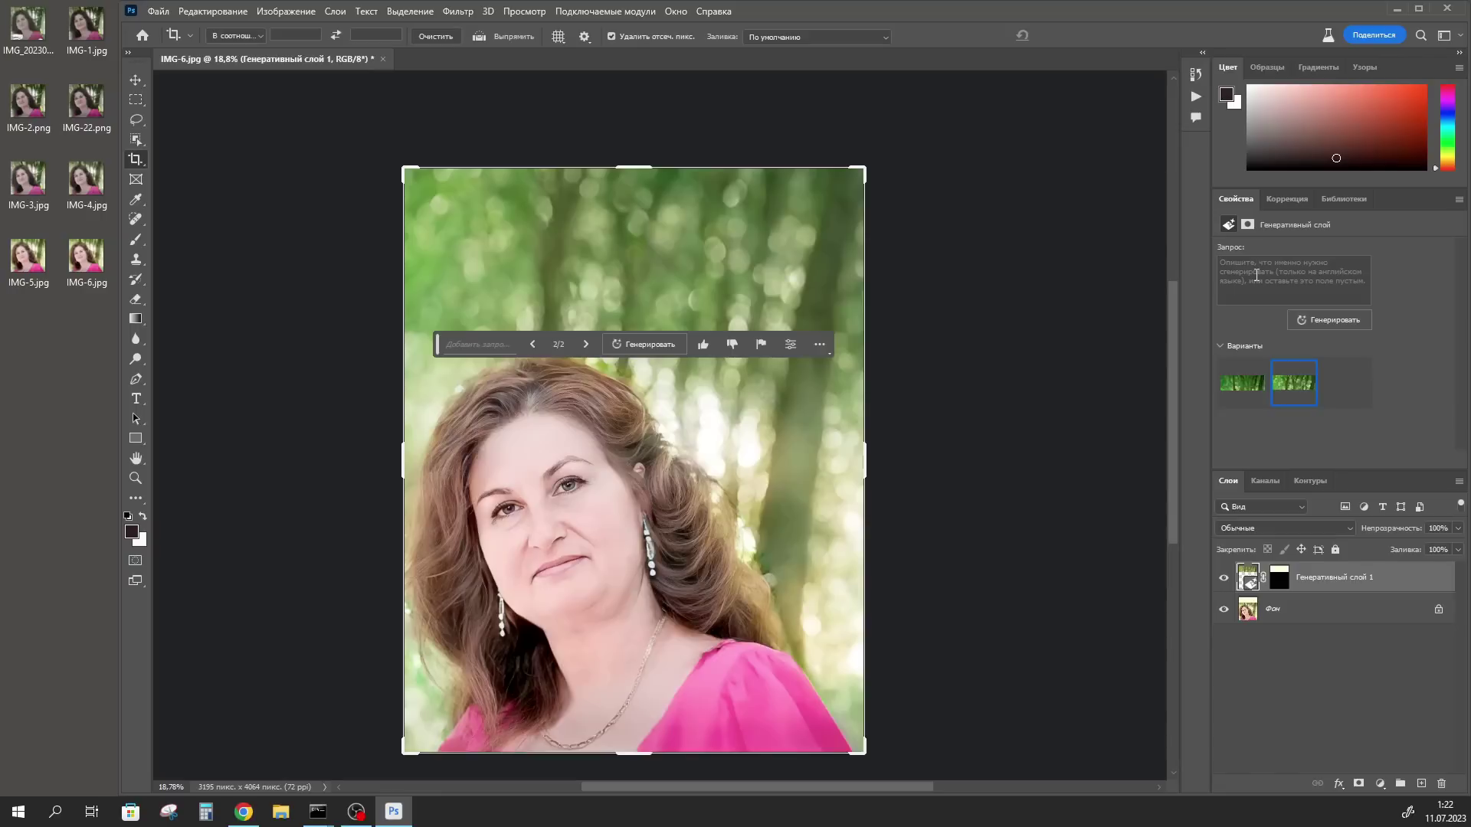
# Enter the prompt "background" for the generative layer and generate new variations.
pyautogui.click(1246, 273)
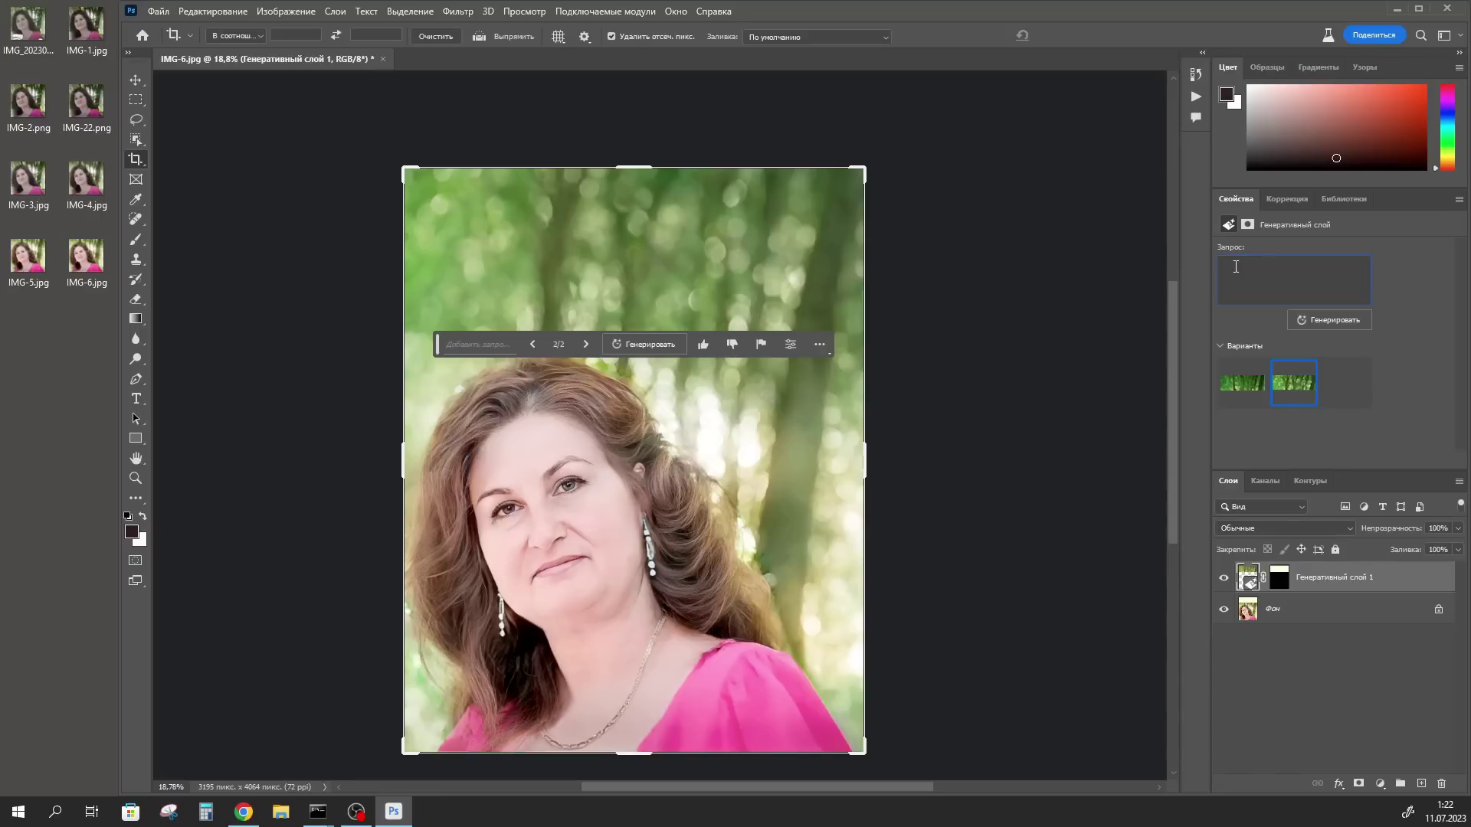
pyautogui.rightClick(1235, 266)
pyautogui.click(1281, 331)
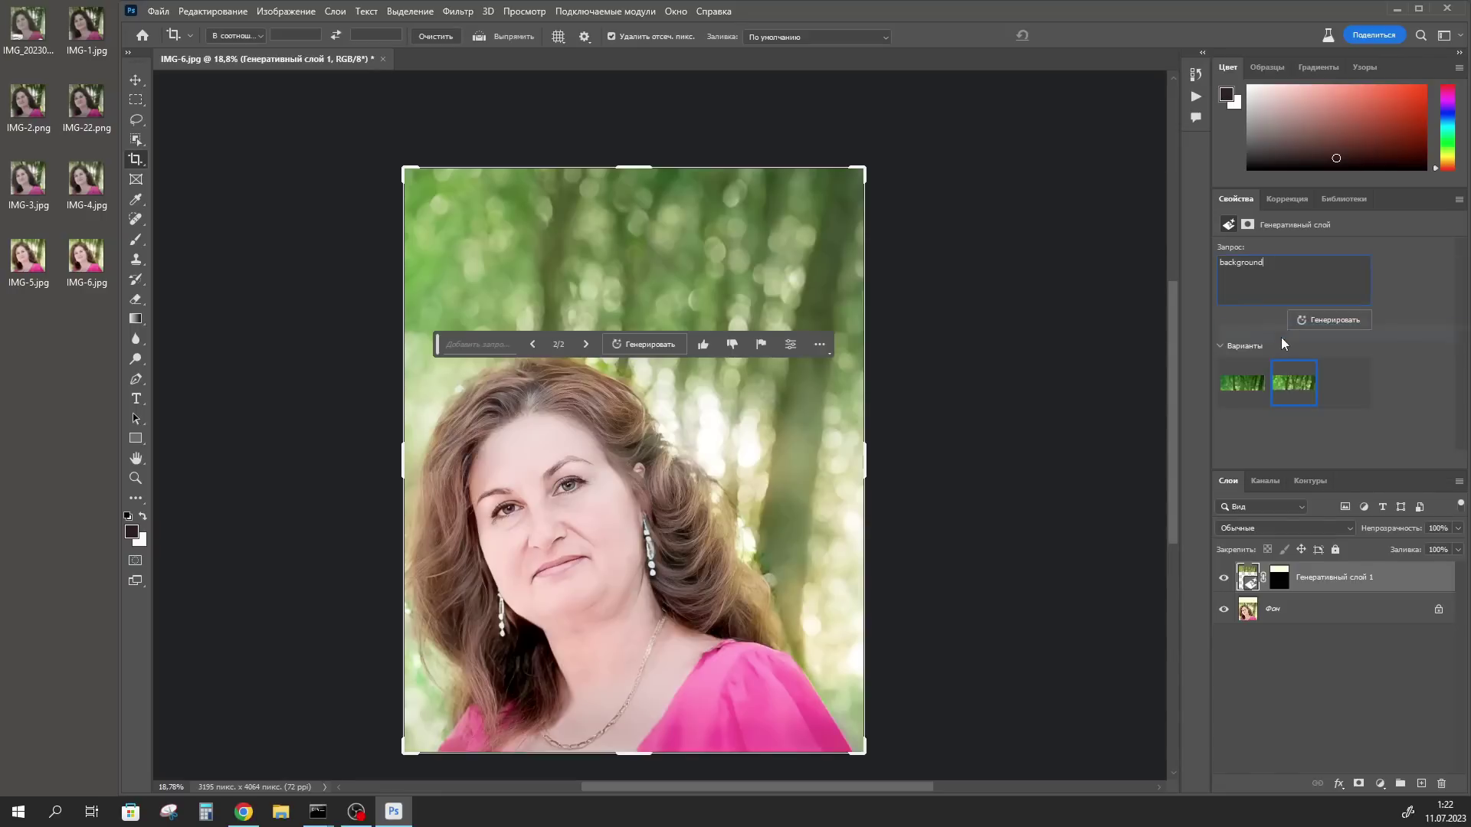
pyautogui.doubleClick(1273, 261)
pyautogui.click(1334, 320)
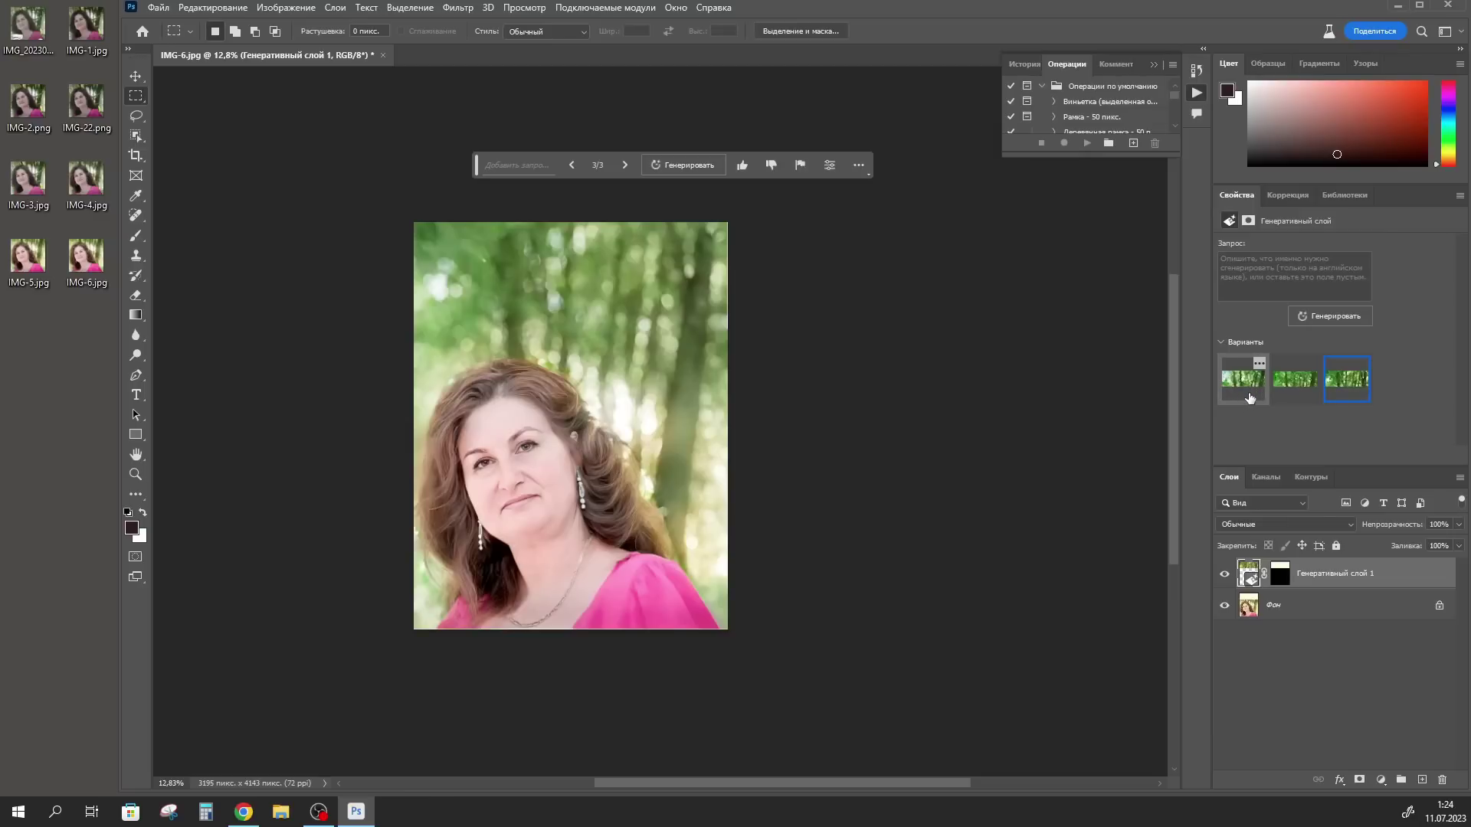
# Compare the generated variations, keep the first one, and merge the generative layer with the background layer.
pyautogui.click(1253, 391)
pyautogui.click(1344, 382)
pyautogui.click(1242, 387)
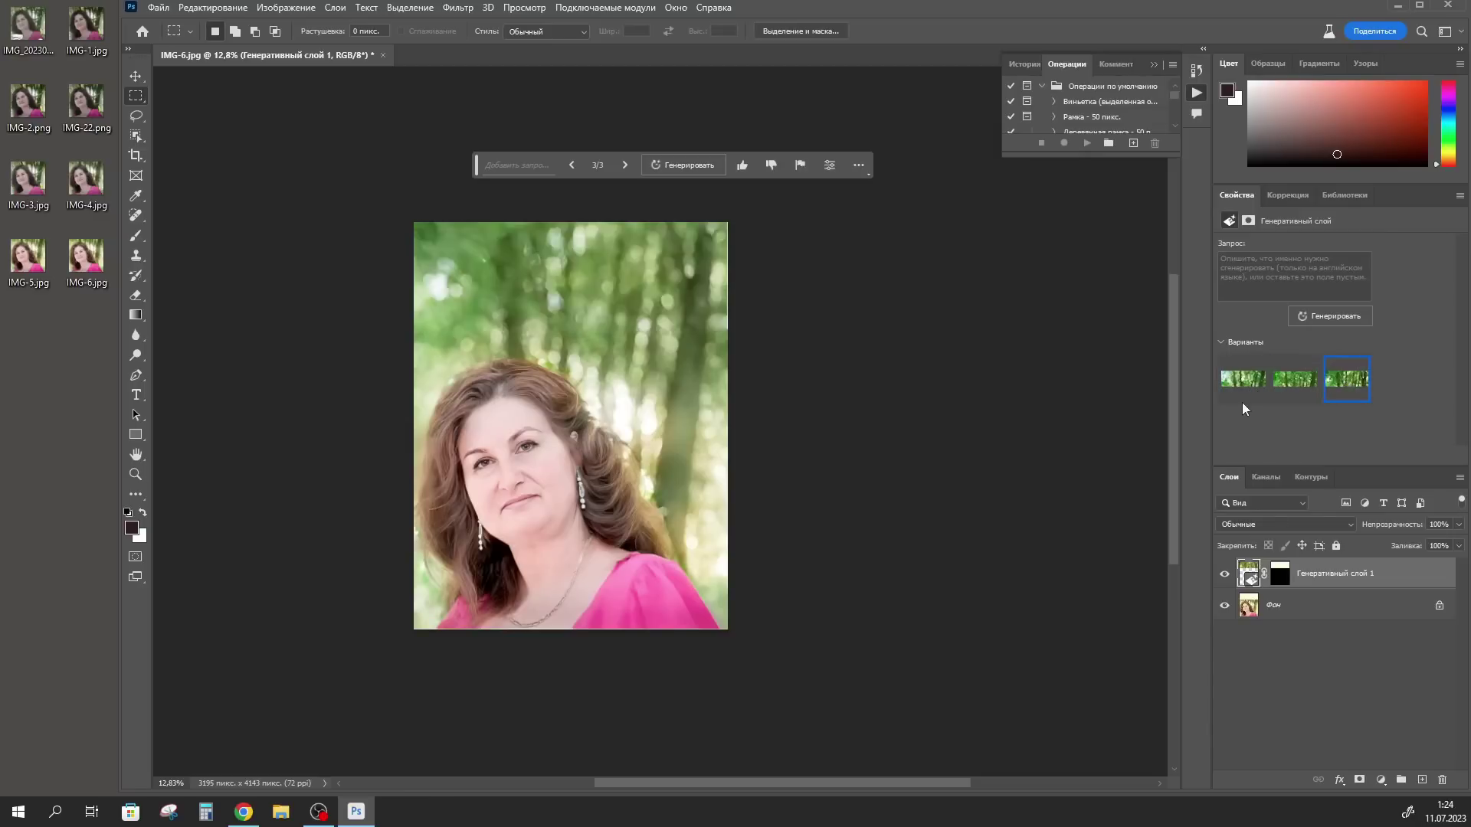
pyautogui.keyDown('ctrl'); pyautogui.click(1369, 574); pyautogui.keyUp('ctrl')
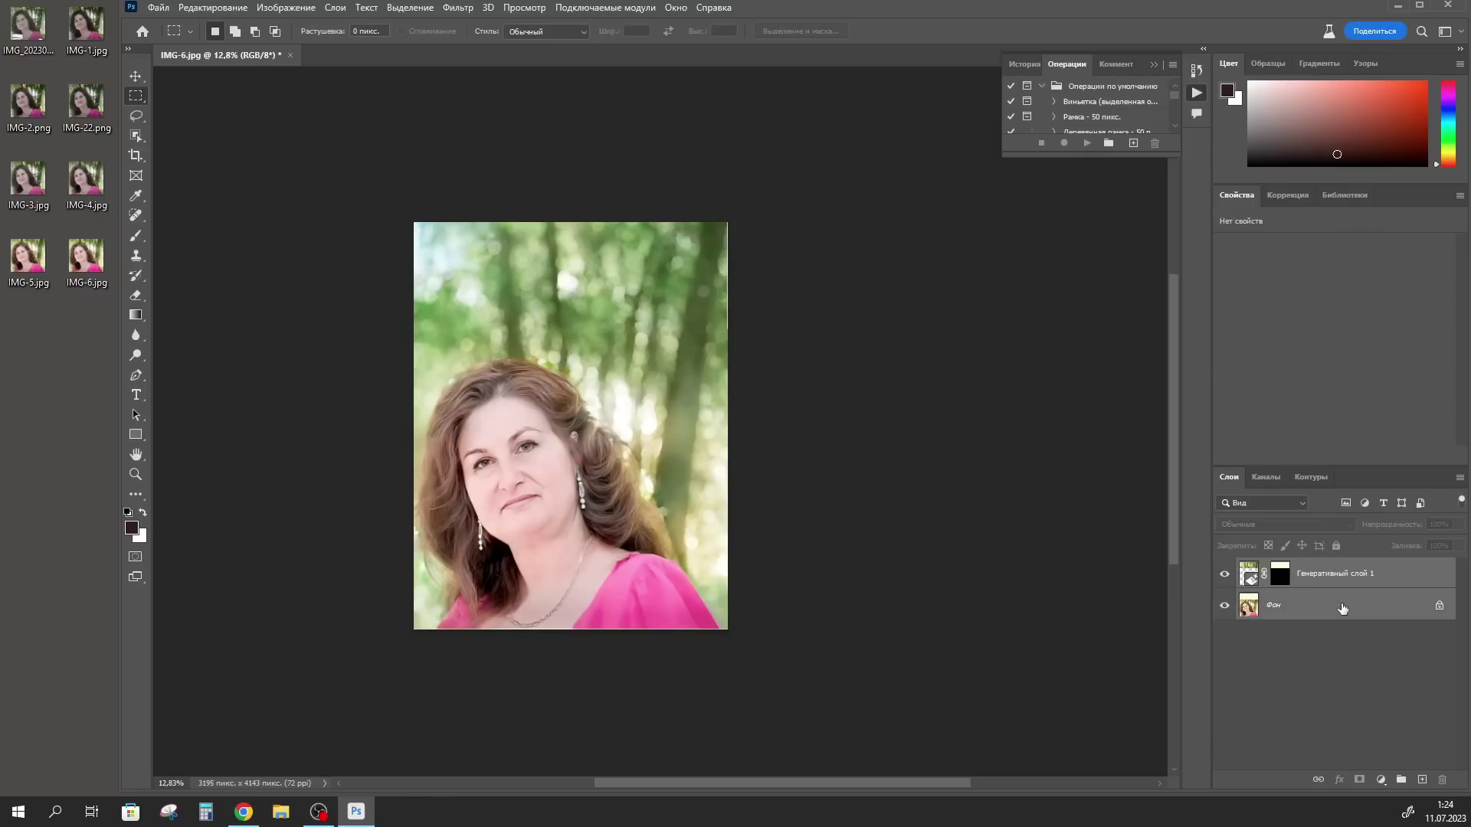
pyautogui.hotkey('ctrl', 'shift', 'e')
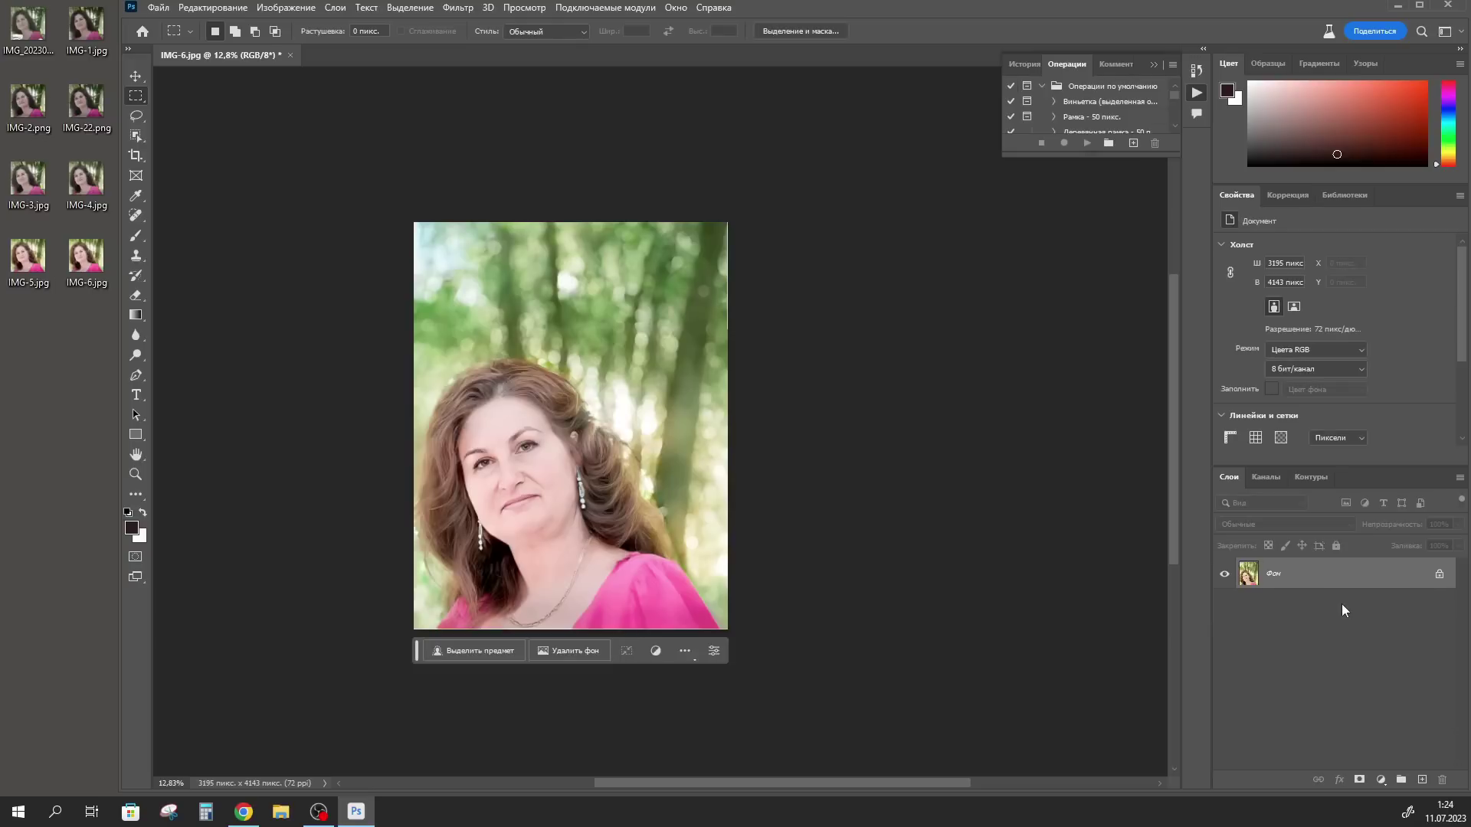
# Extend the canvas on the portrait's left side to 4146 × 4143 pixels and run Generative Fill on the empty strip without a prompt.
pyautogui.click(139, 154)
pyautogui.moveTo(412, 423); pyautogui.dragTo(368, 421)
pyautogui.press('Return')
pyautogui.press('m')
pyautogui.moveTo(367, 221); pyautogui.dragTo(462, 649)
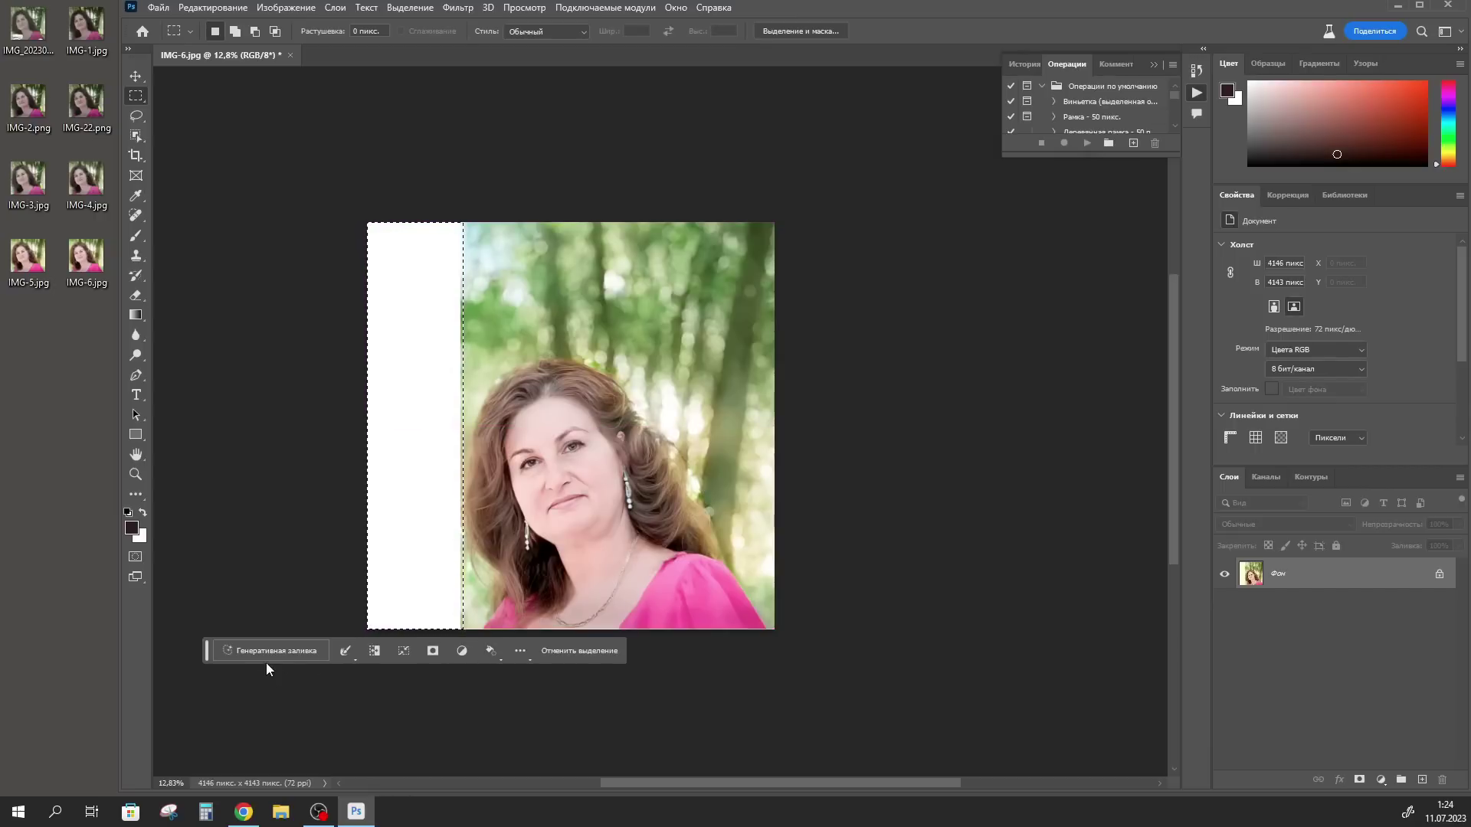
pyautogui.click(270, 652)
pyautogui.click(504, 651)
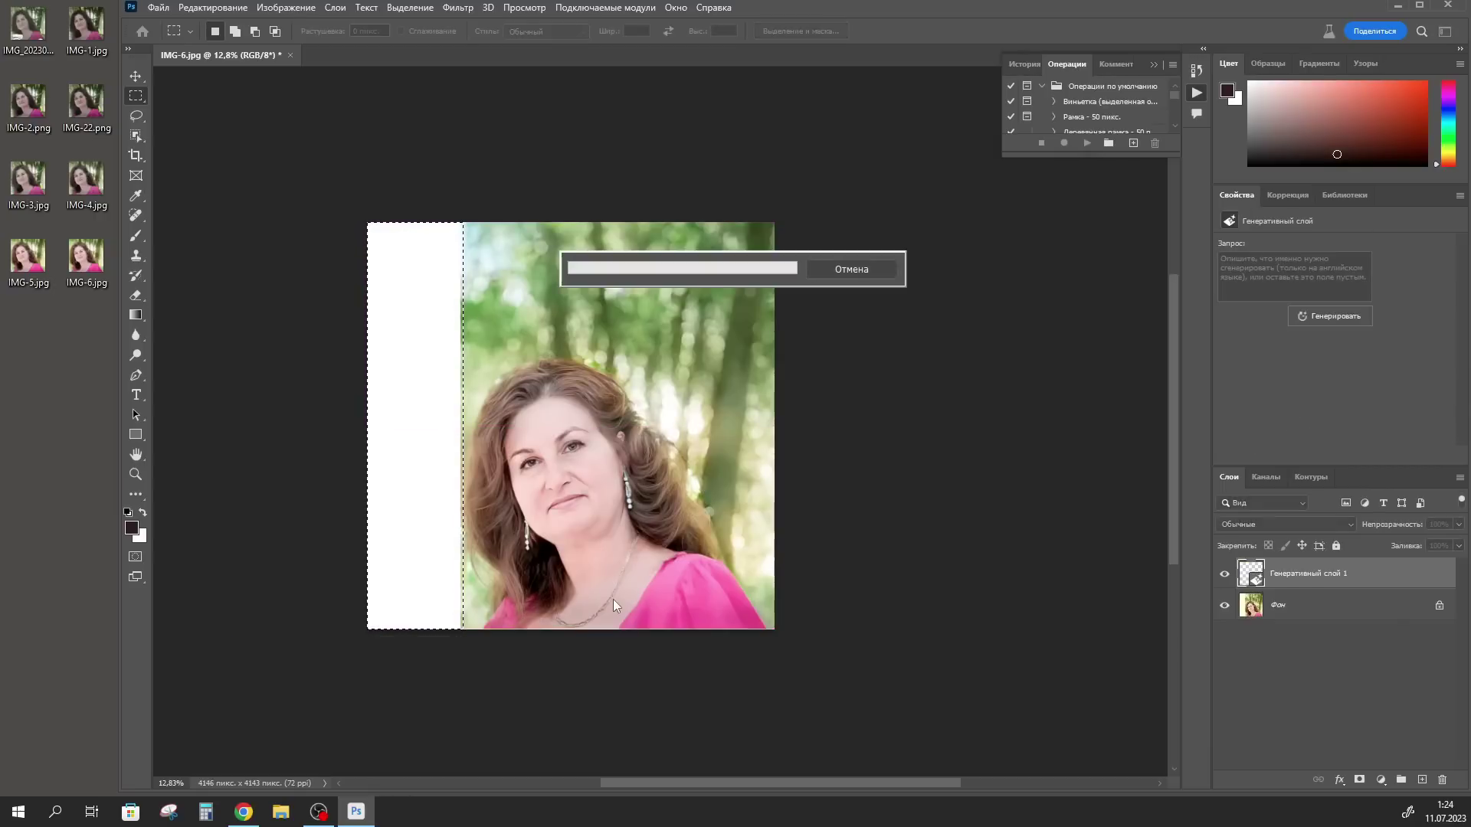
# Compare the second and third generated variations, keep the third, and merge the generative layer with the background layer.
pyautogui.click(1306, 394)
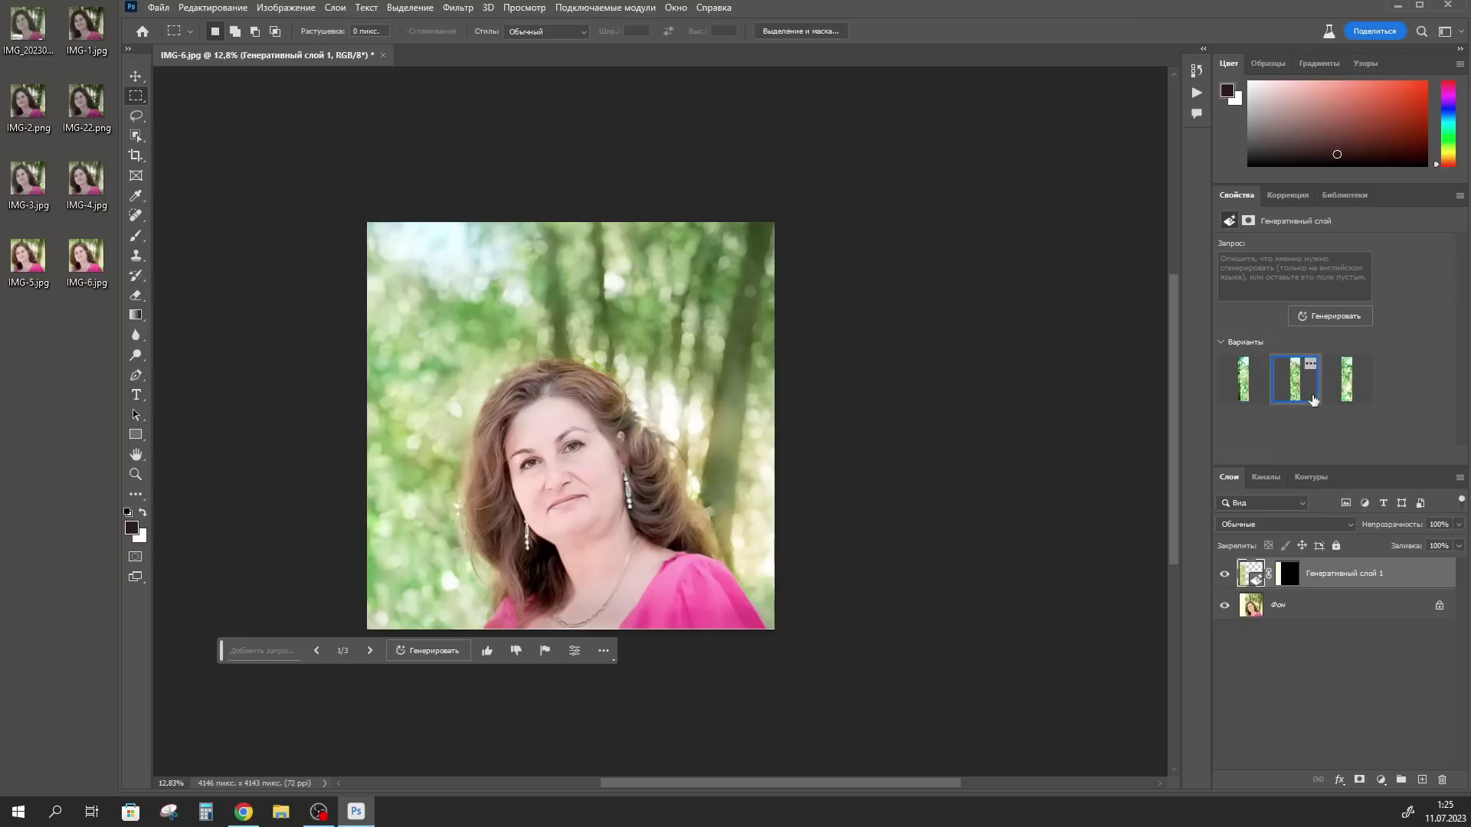
pyautogui.click(1349, 391)
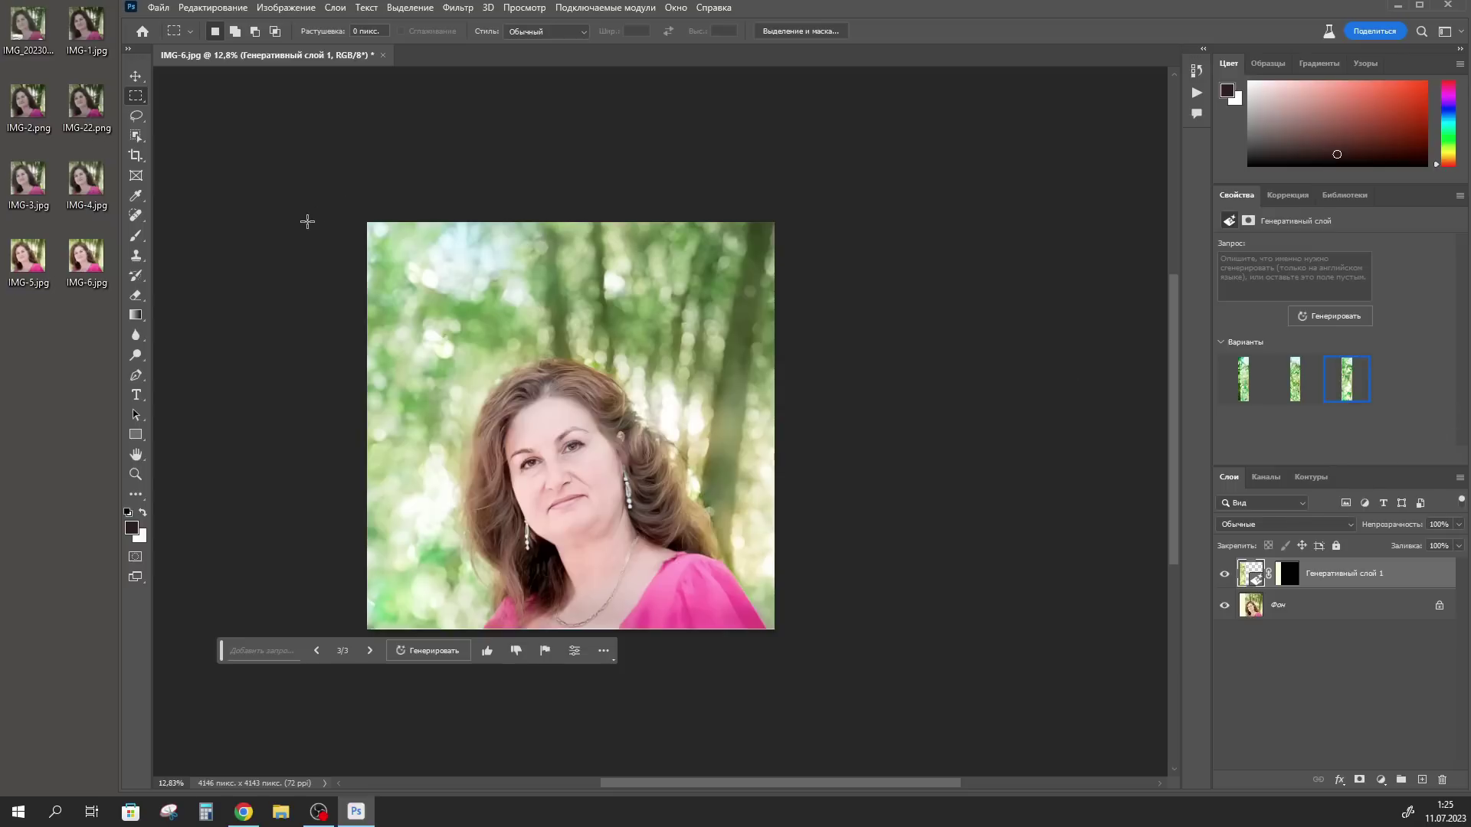
pyautogui.keyDown('shift'); pyautogui.click(1323, 605); pyautogui.keyUp('shift')
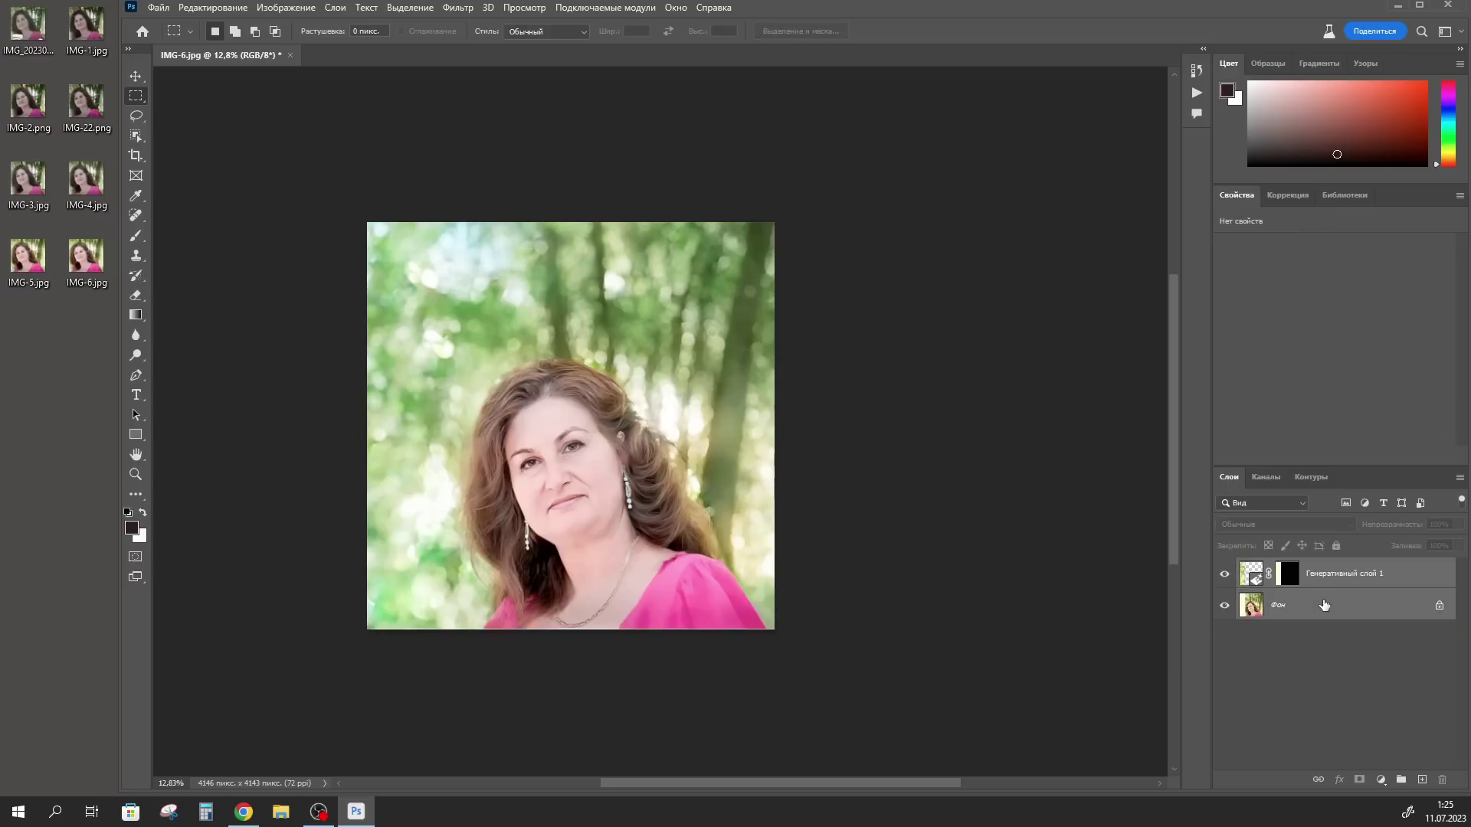
pyautogui.hotkey('ctrl', 'e')
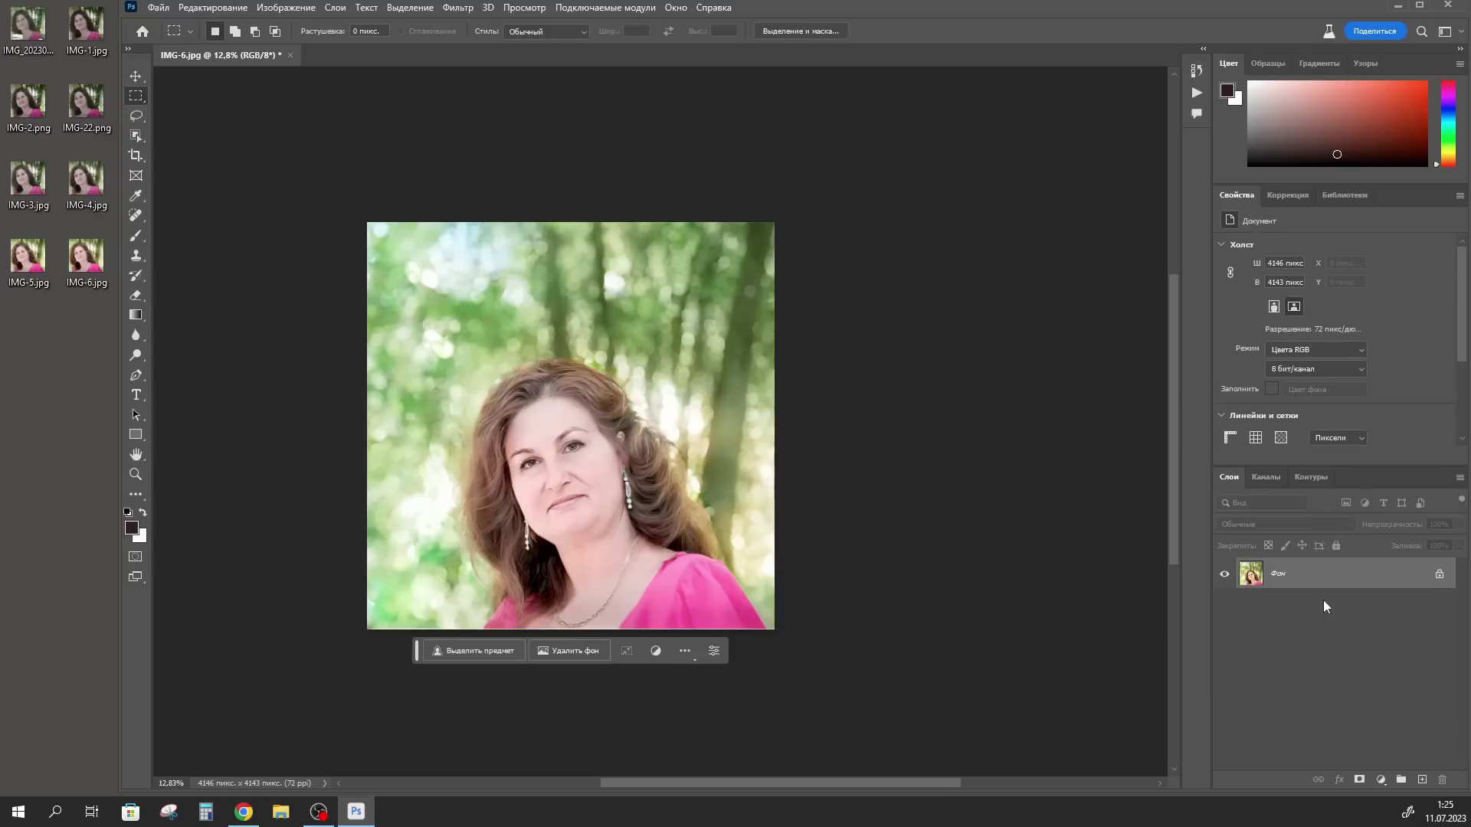
# Extend the canvas below the portrait to 4146 × 5093 pixels and select the empty strip with a rectangular marquee.
pyautogui.click(137, 157)
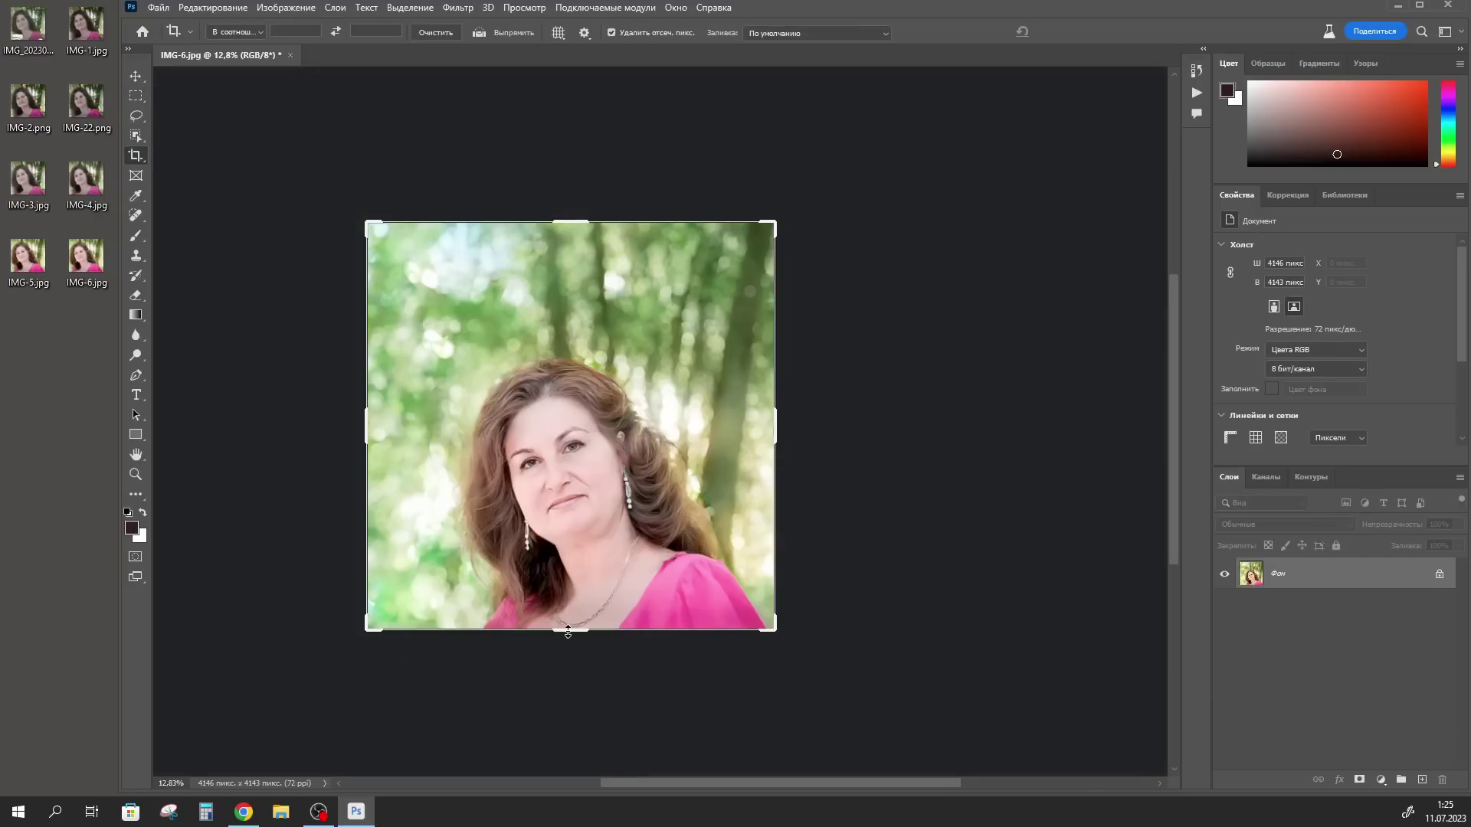
pyautogui.moveTo(569, 637); pyautogui.dragTo(563, 678)
pyautogui.press('Return')
pyautogui.press('m')
pyautogui.moveTo(367, 676); pyautogui.dragTo(801, 579)
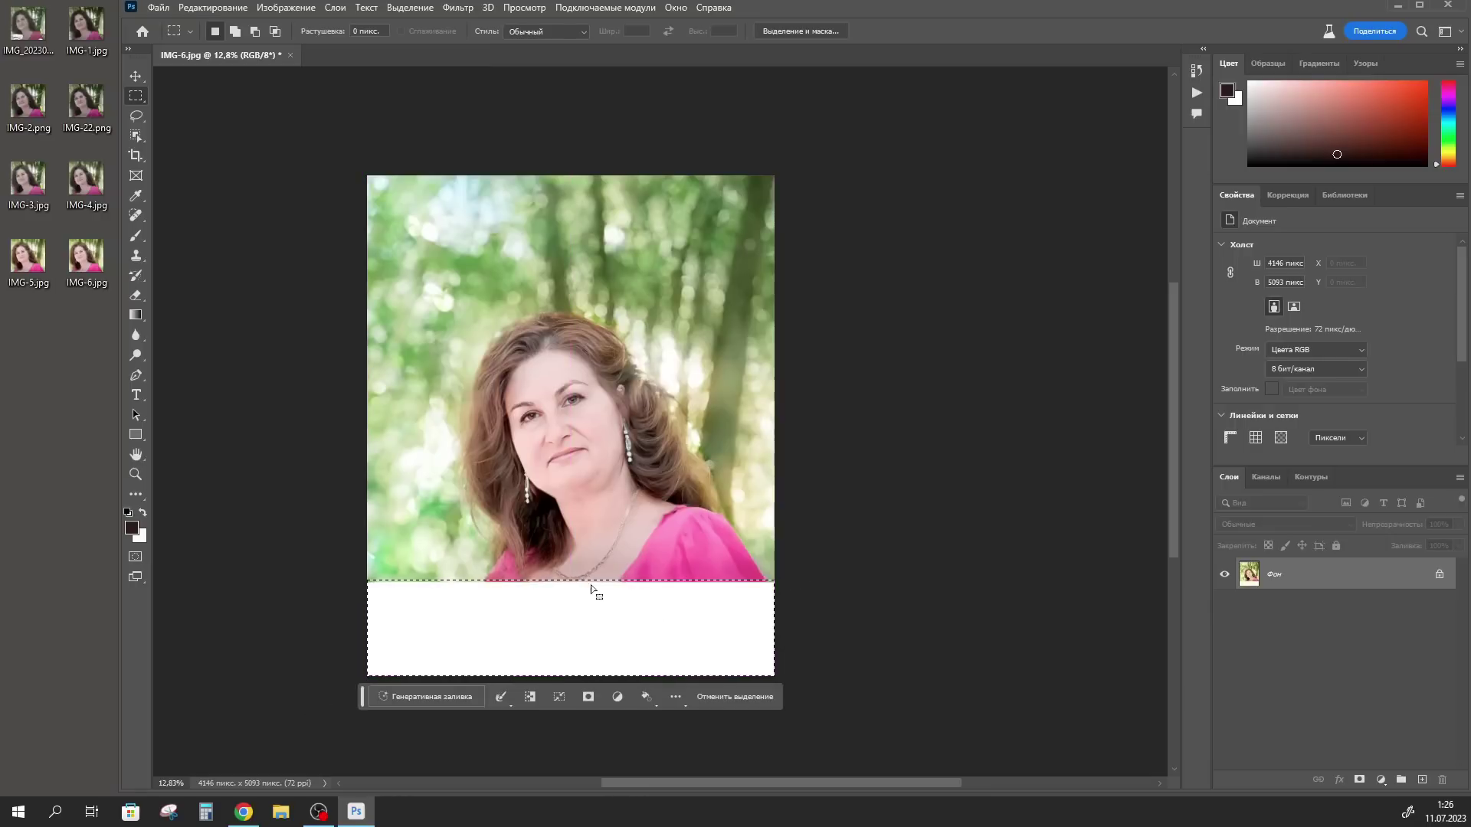
# Run Generative Fill on the selected strip with the prompt "woman in pink blouse".
pyautogui.click(433, 696)
pyautogui.write('woman in pink blouse')
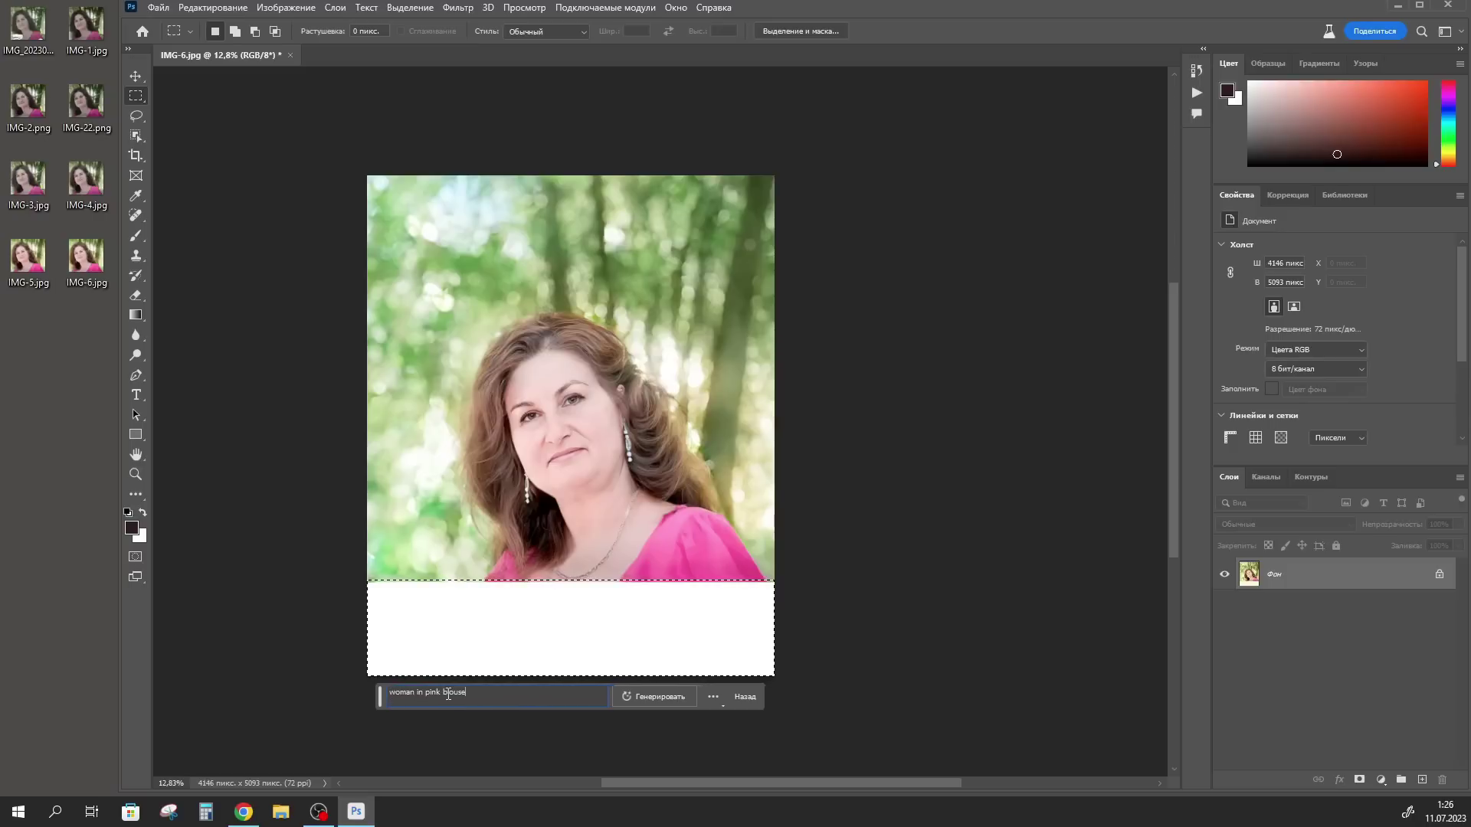
pyautogui.click(656, 700)
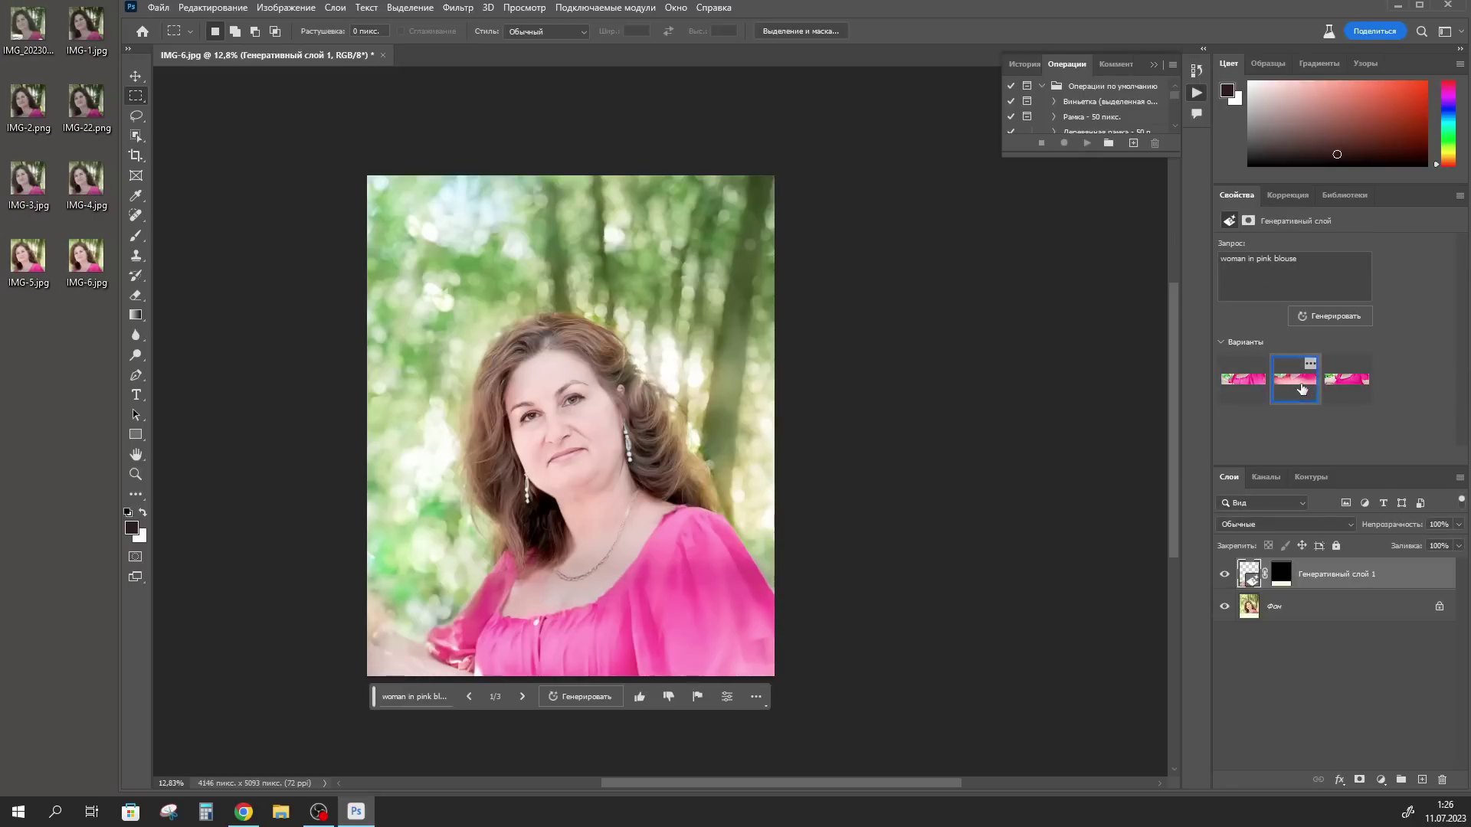
# Compare the blouse variations, generate more up to 15 and keep the third, merging the generative layer with the background layer.
pyautogui.click(1294, 379)
pyautogui.click(1345, 388)
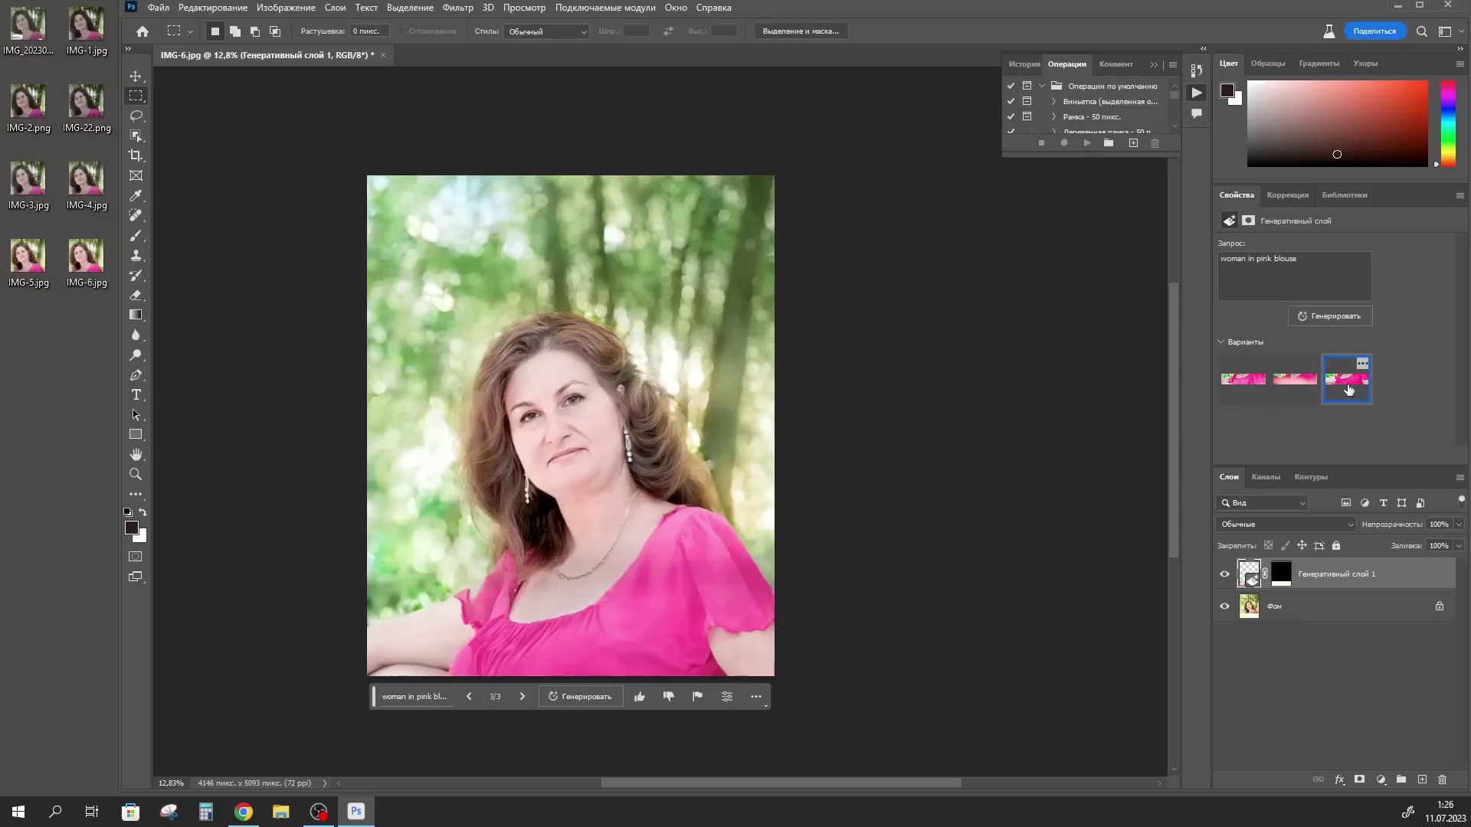
pyautogui.click(1326, 315)
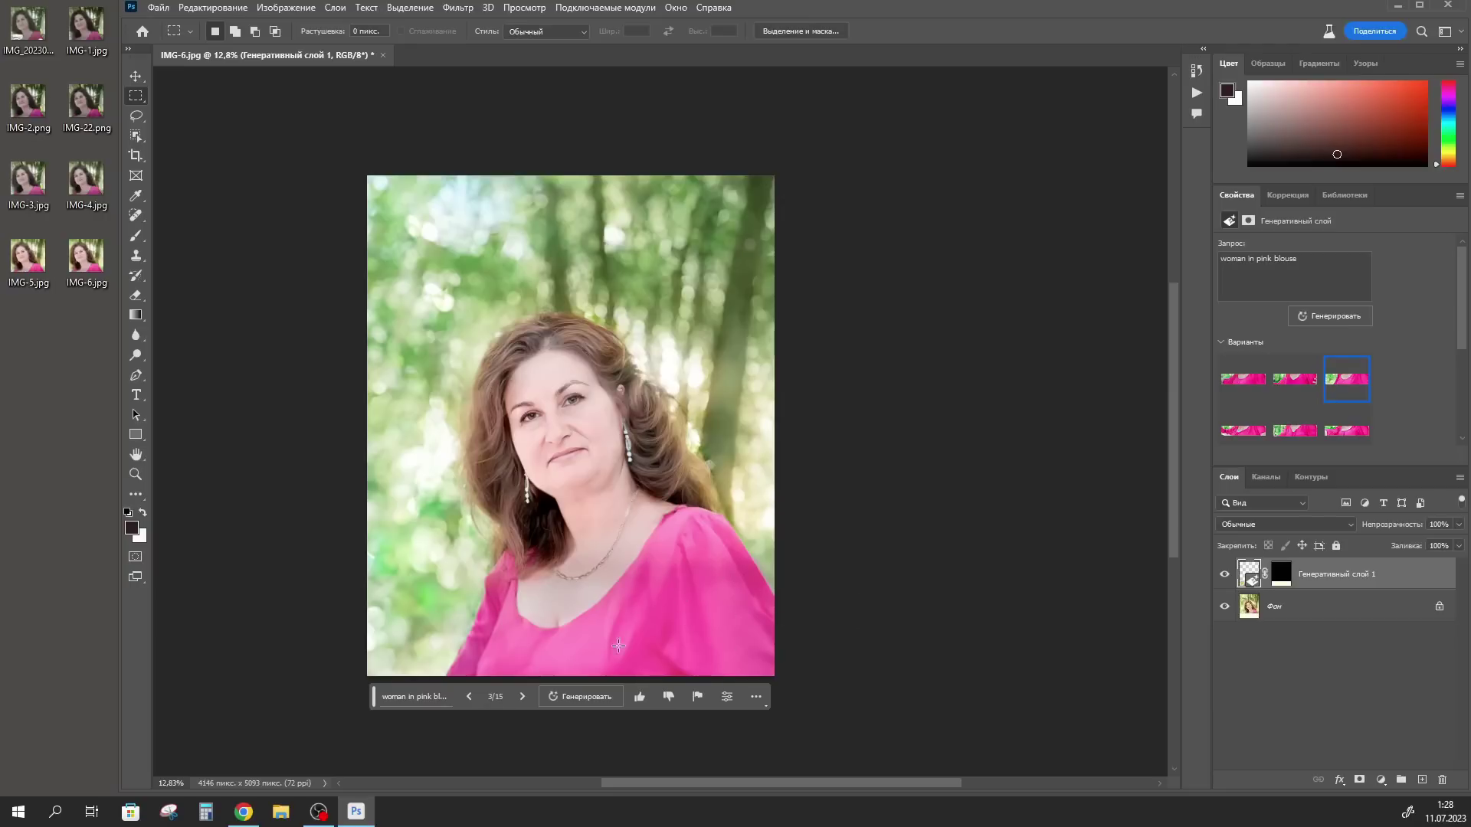
pyautogui.press('Delete')
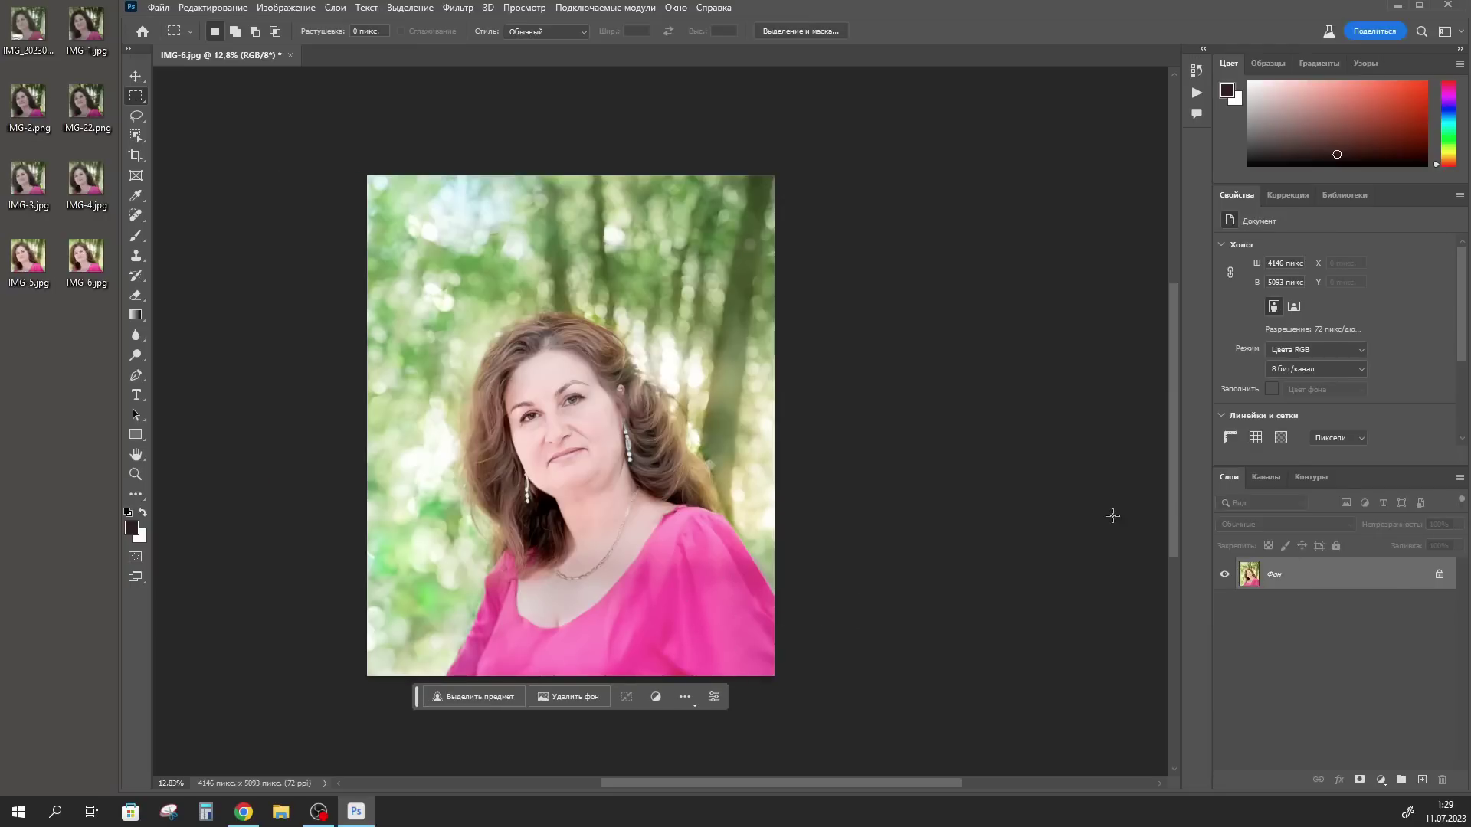
# Apply the Camera Raw filter to the portrait with exposure -0.35, shadows +22, whites +13 and blacks -58.
pyautogui.click(457, 8)
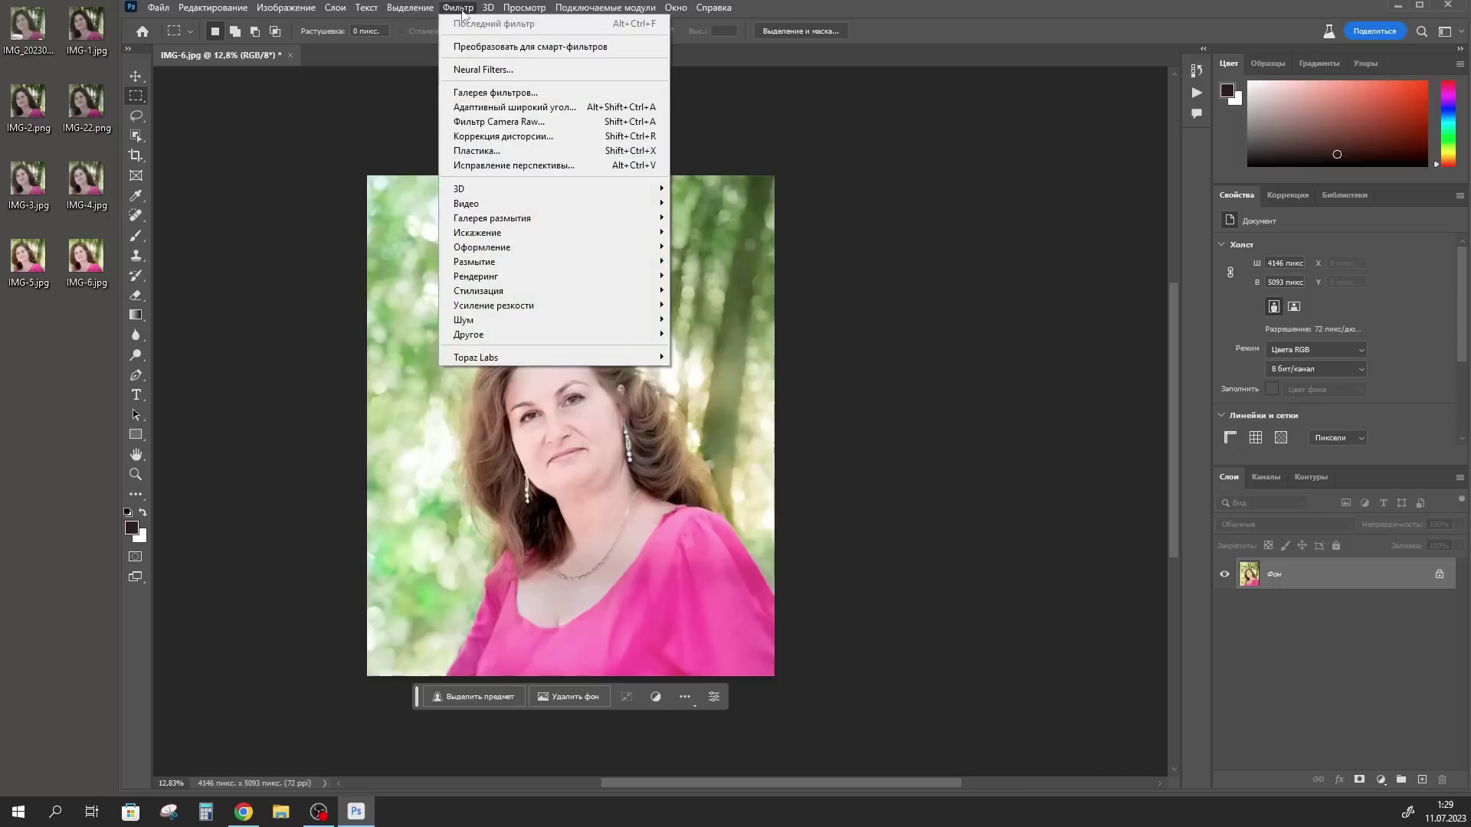
pyautogui.click(518, 123)
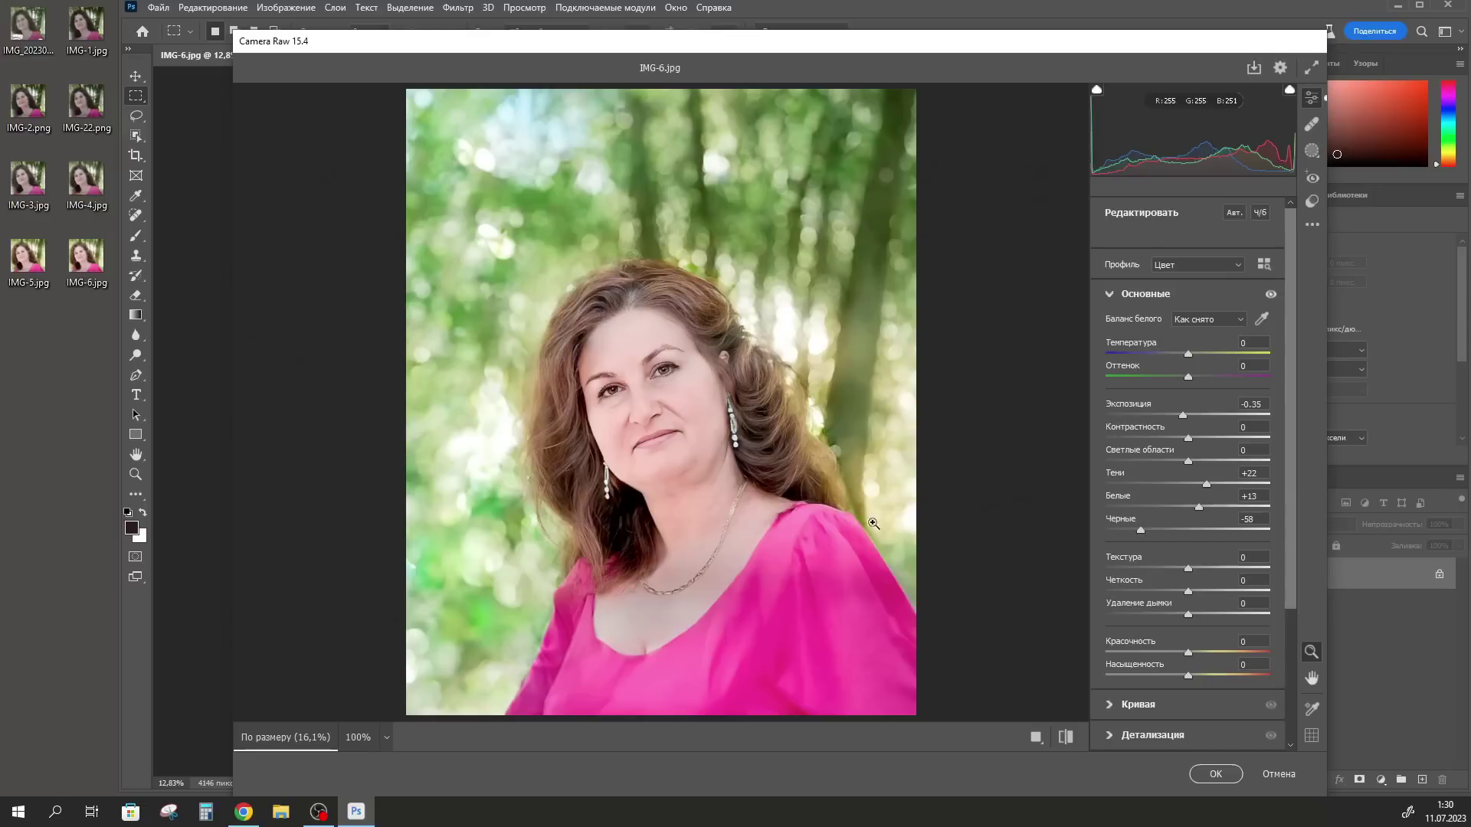
pyautogui.click(1216, 775)
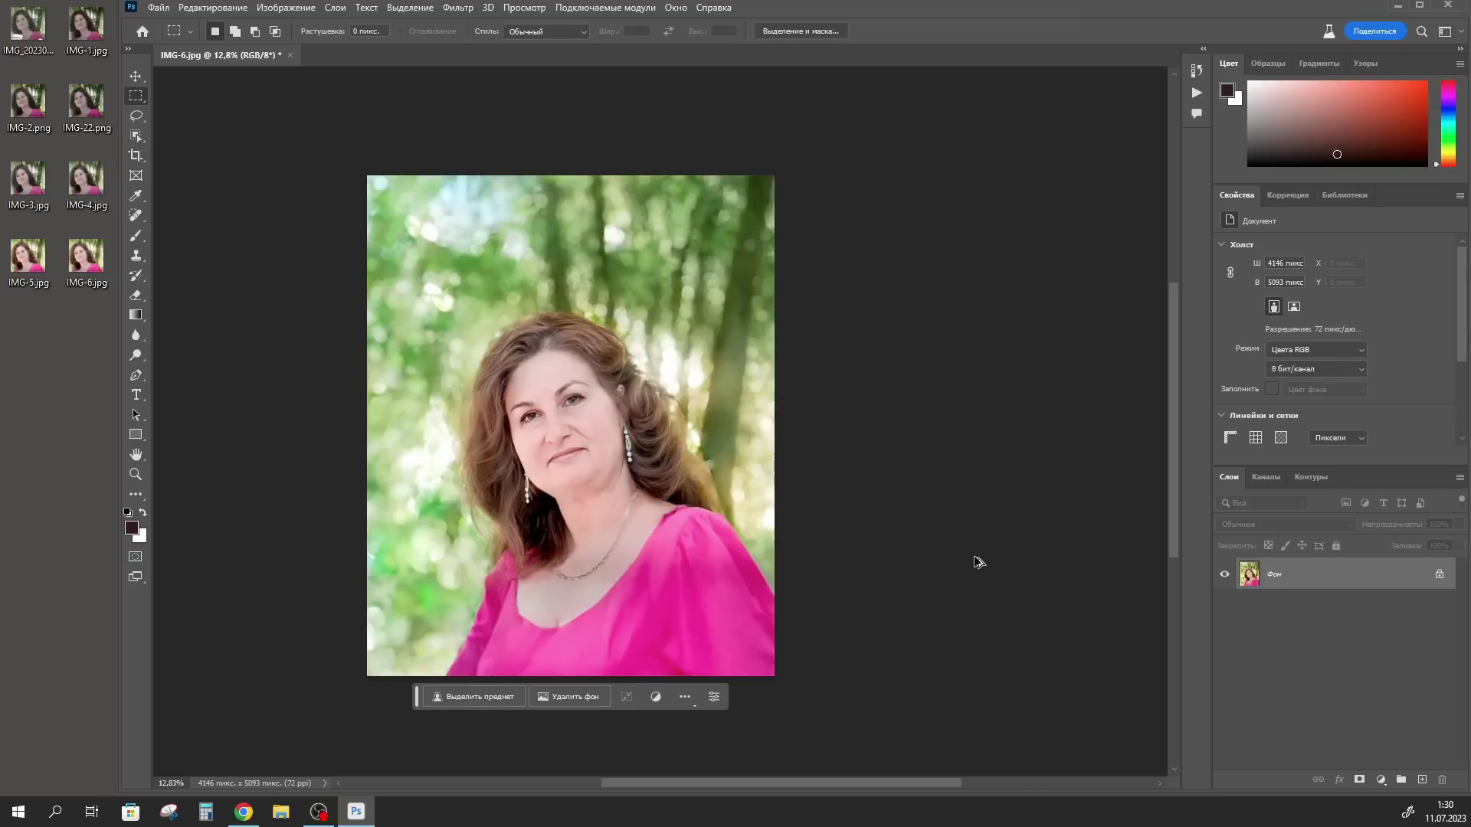
# Export the portrait for the web as a JPEG at quality 100, saved to the desktop as IMG-7.jpg.
pyautogui.hotkey('ctrl', 'alt', 'shift', 's')
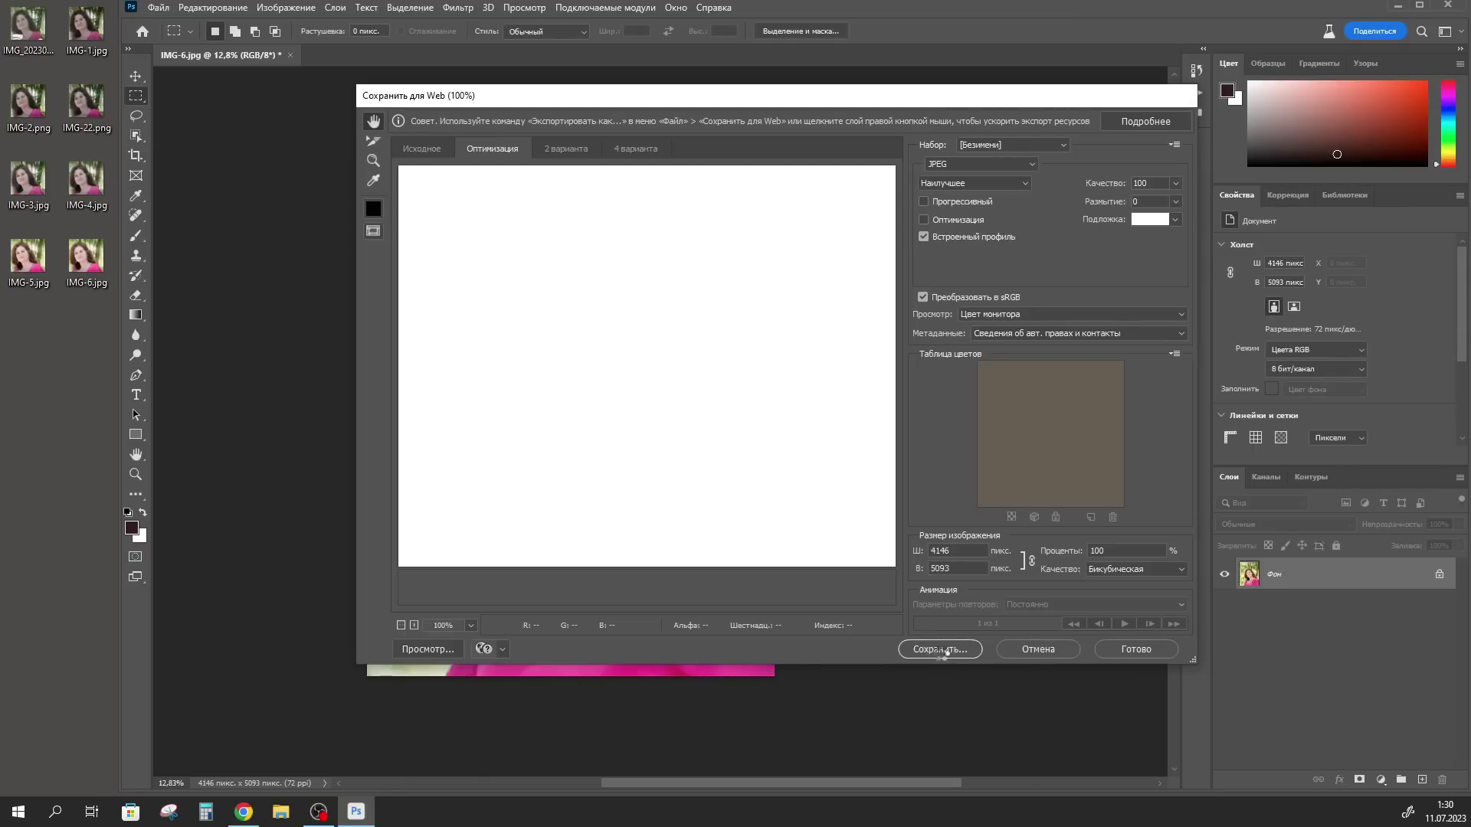
pyautogui.click(941, 648)
pyautogui.write('IMG-7.jpg')
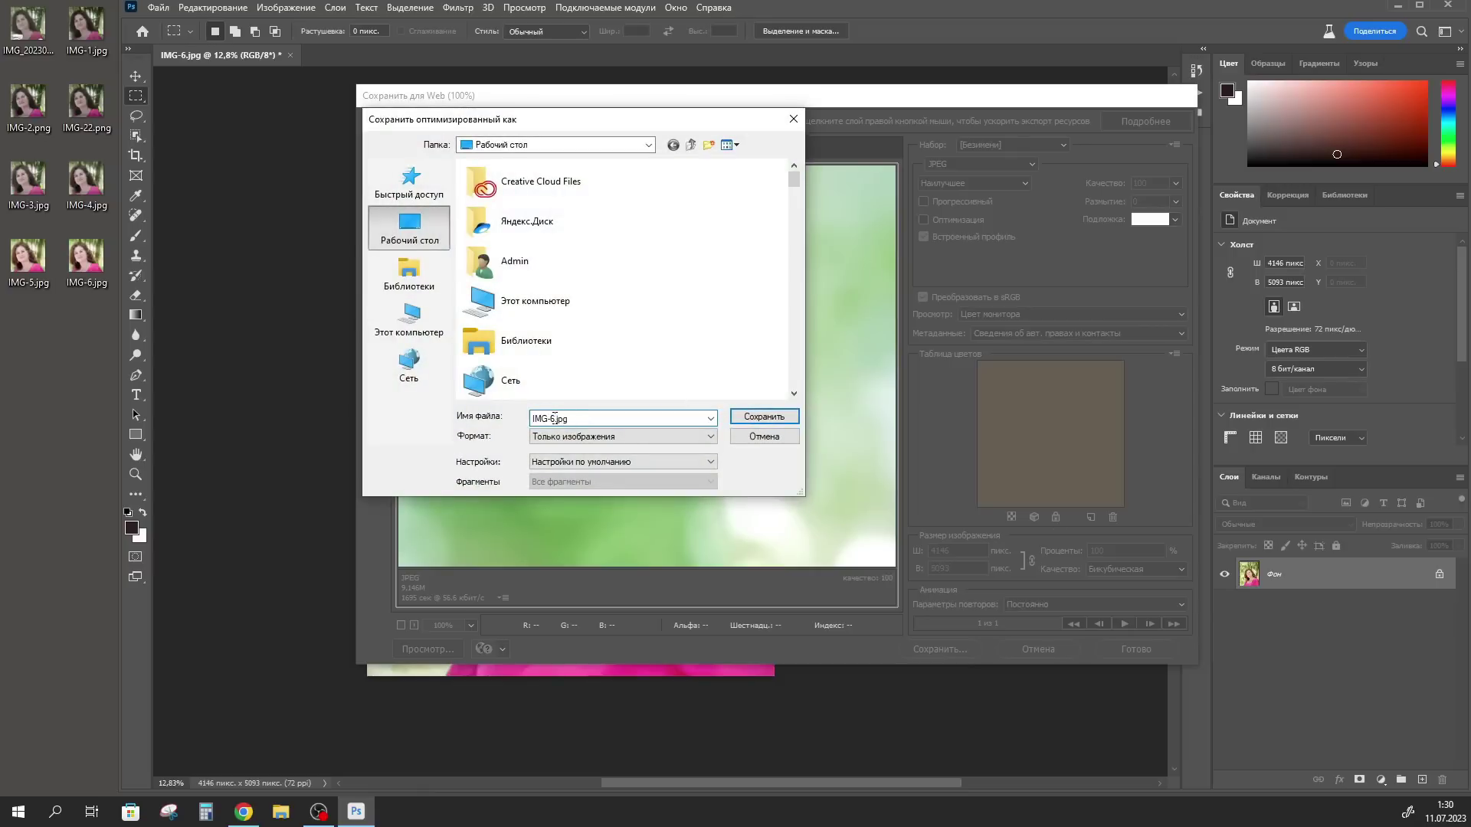
pyautogui.click(761, 419)
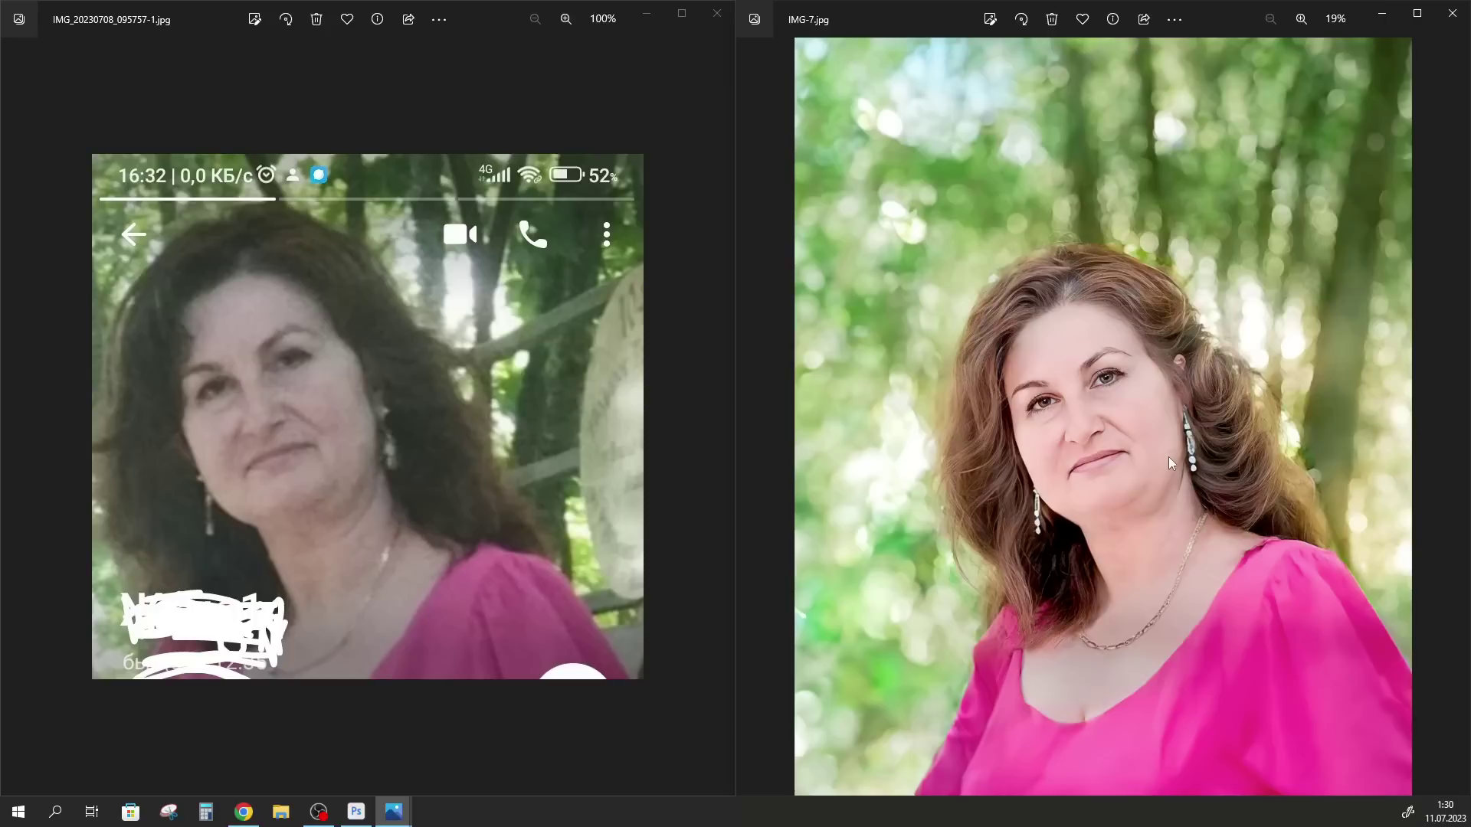
# Examine the face, hair and blouse in IMG-7.jpg at different magnifications, comparing it with the original photo in the image viewer.
pyautogui.scroll(4, 1169, 463)
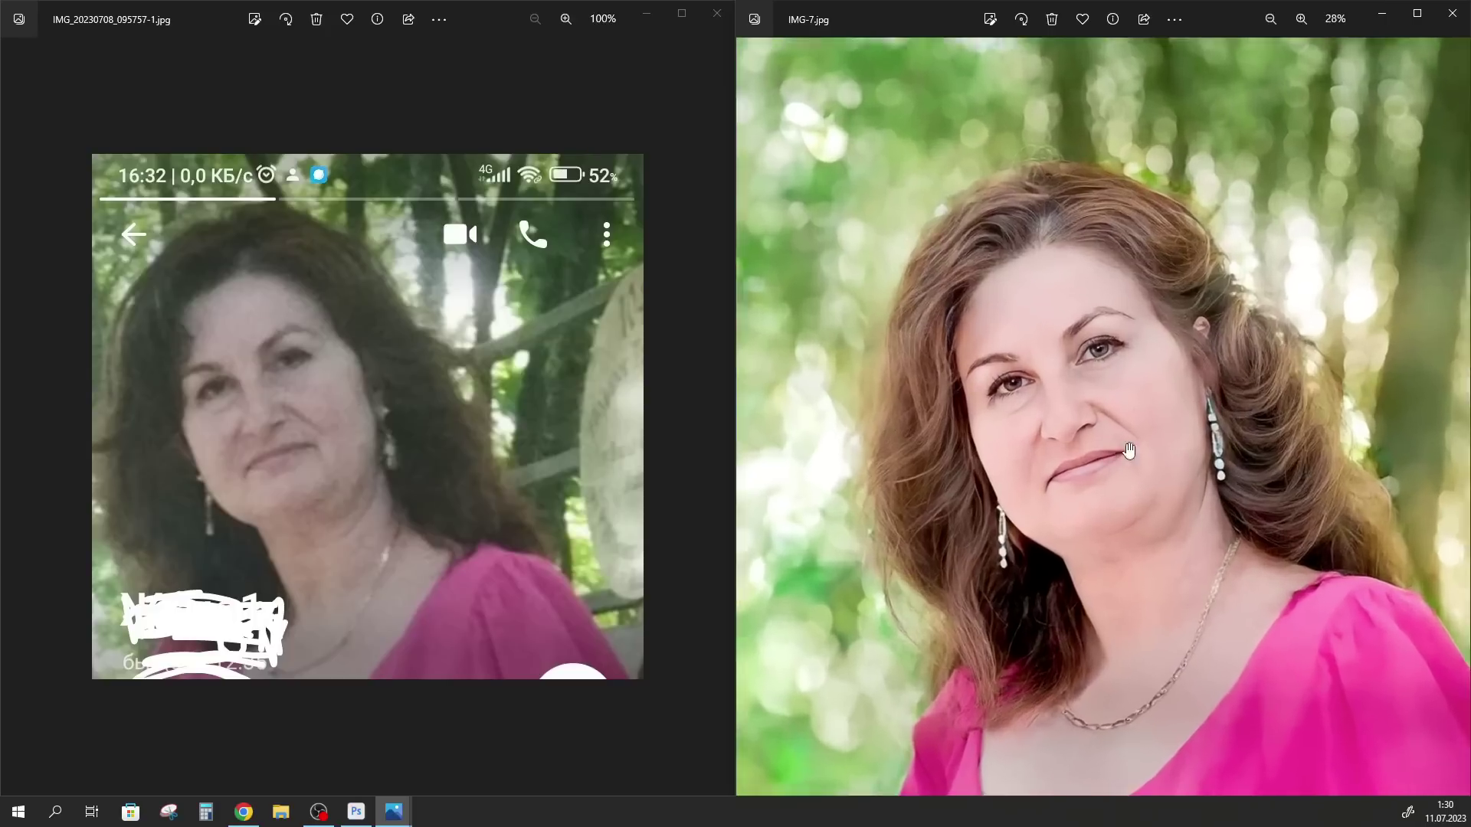
pyautogui.scroll(1, 1145, 421)
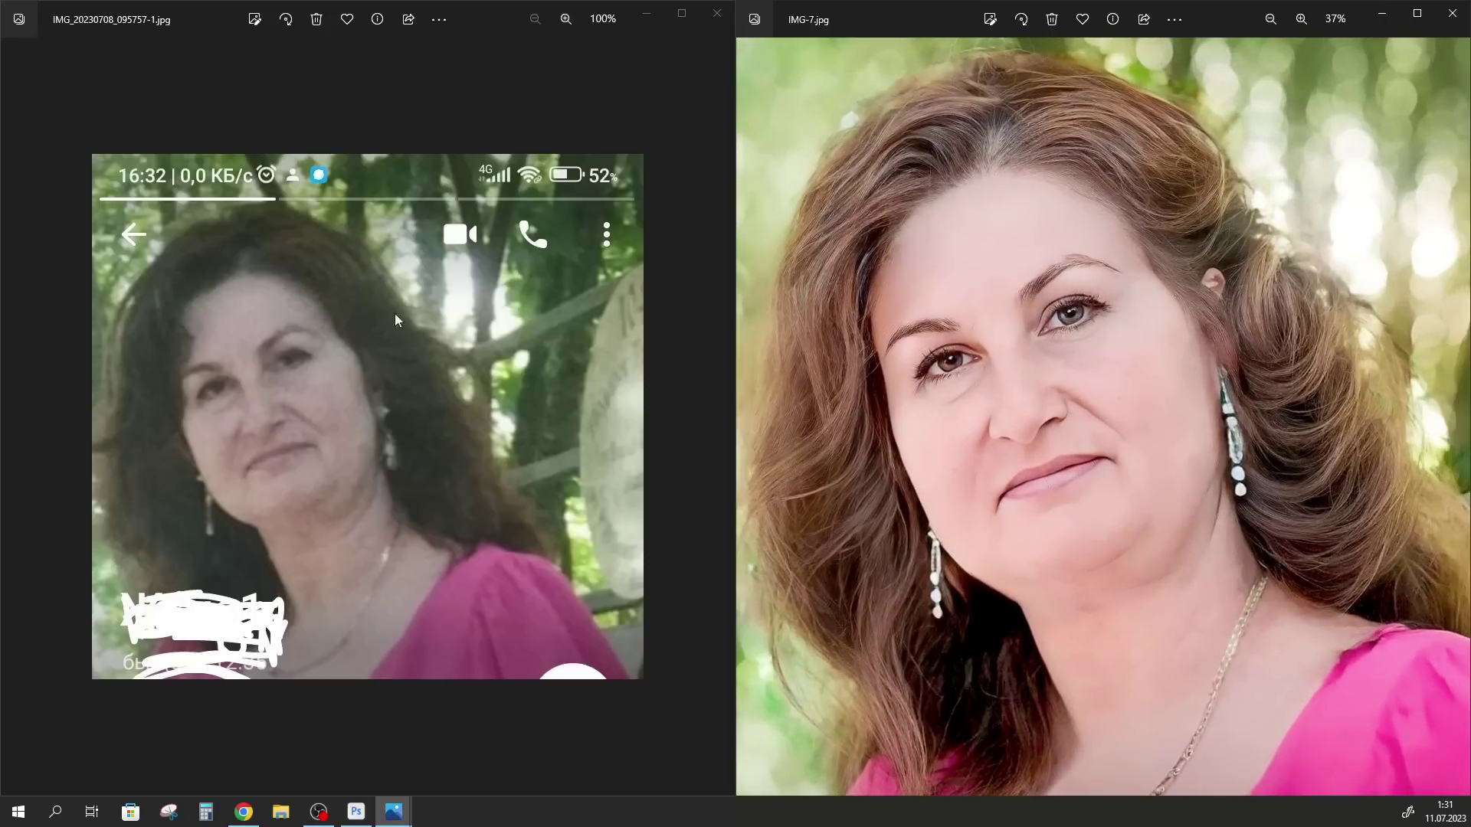
pyautogui.scroll(-3, 994, 385)
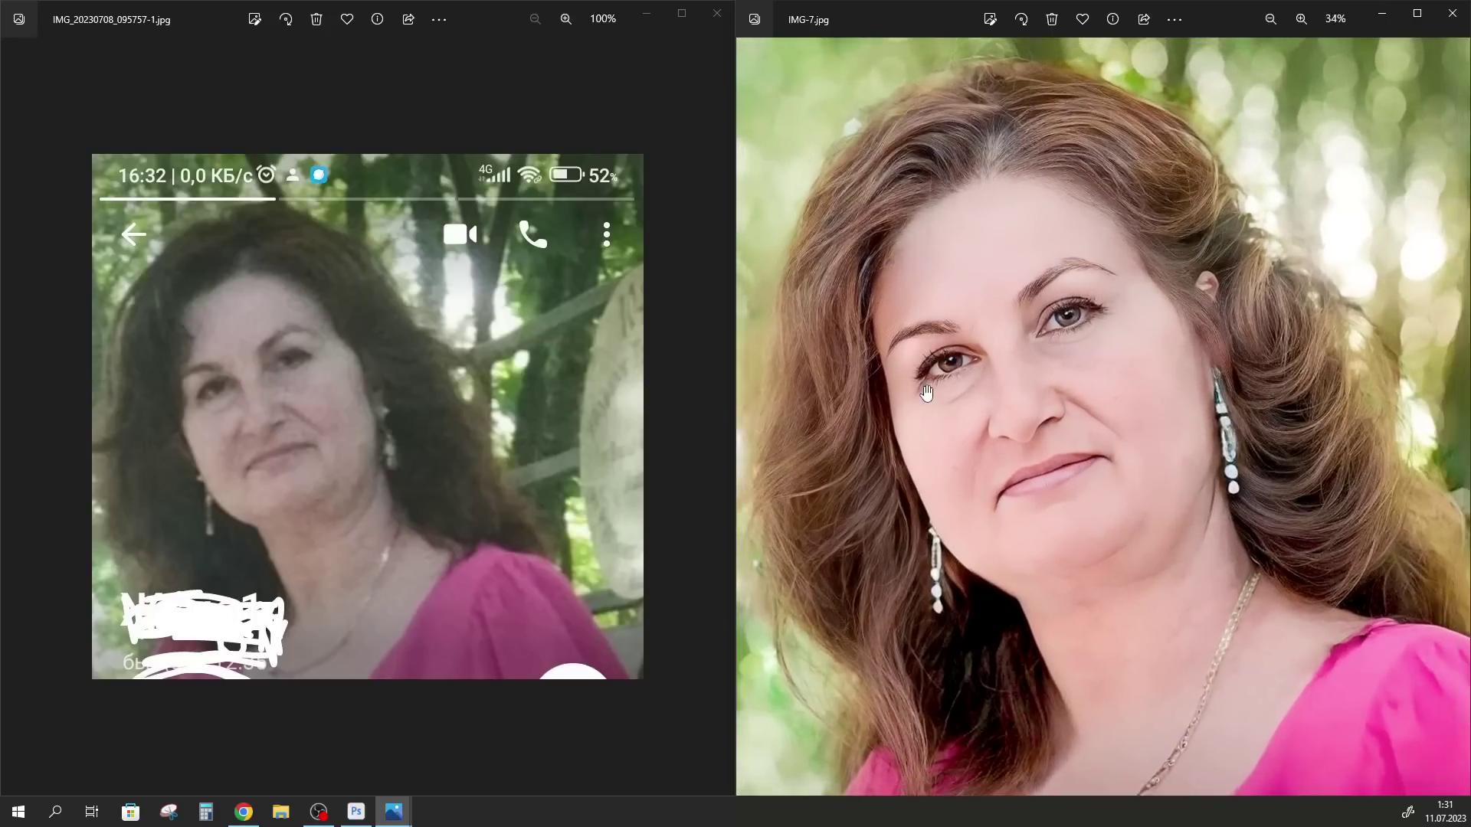
pyautogui.scroll(1, 994, 385)
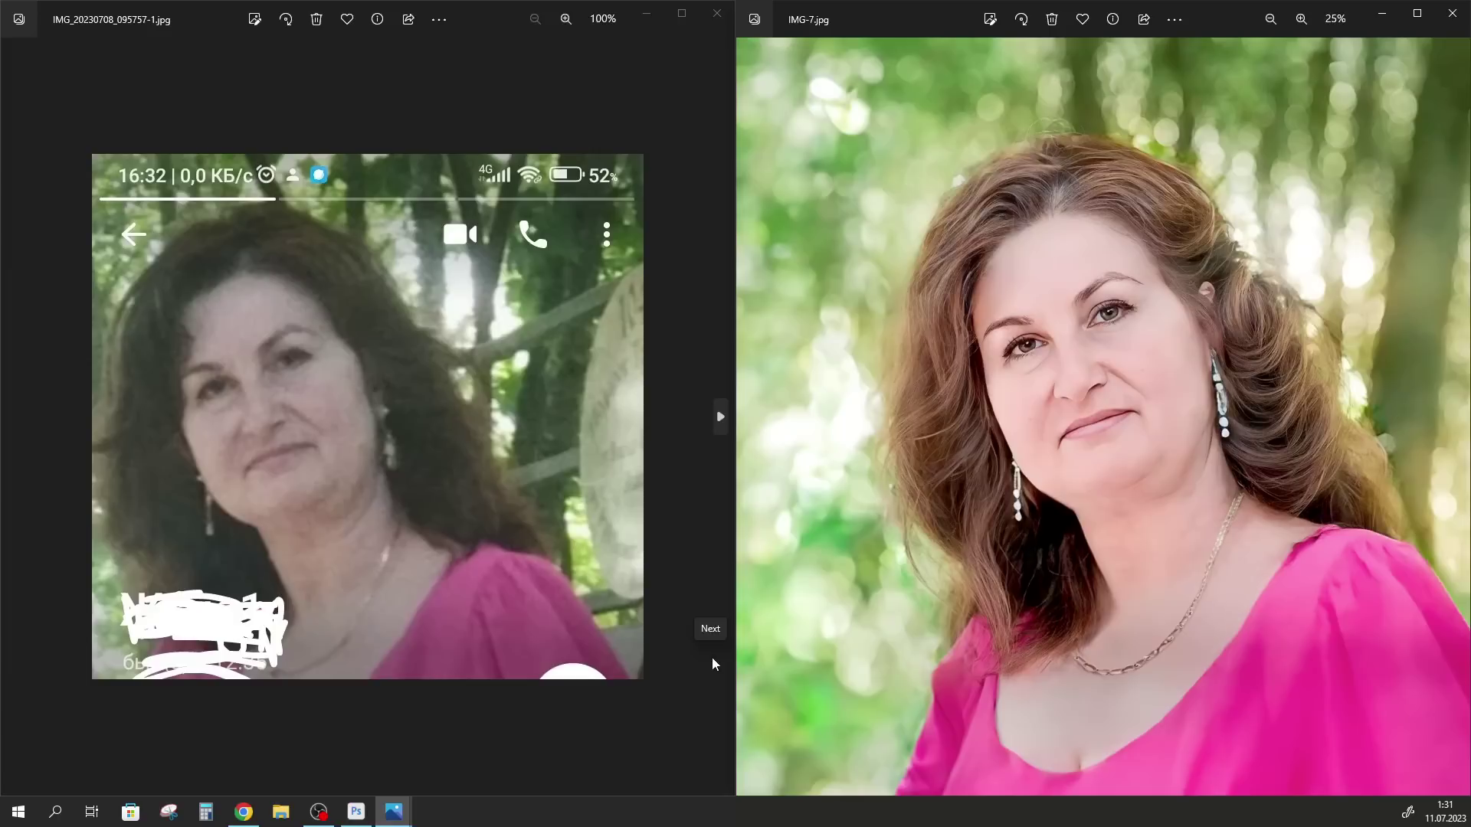